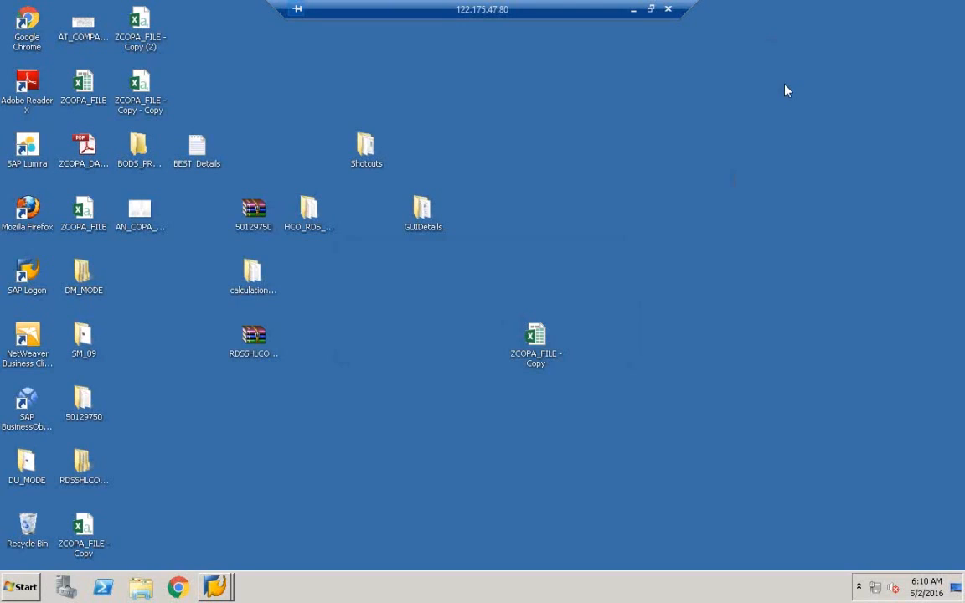
Step: Refresh the desktop, then log off from the SAP Easy Access session
{"action": "right_click", "coordinate": [444, 243]}
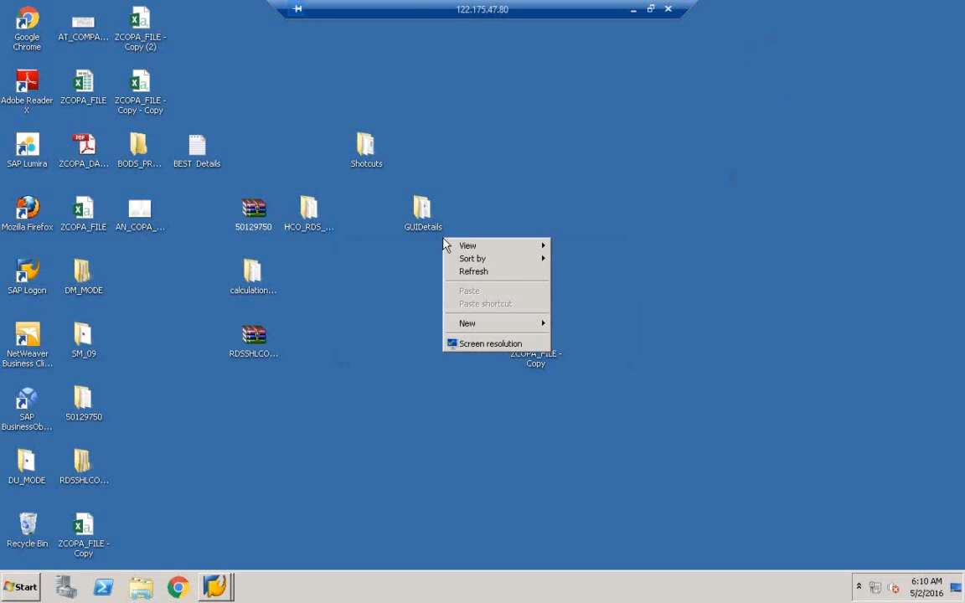
{"action": "left_click", "coordinate": [499, 273]}
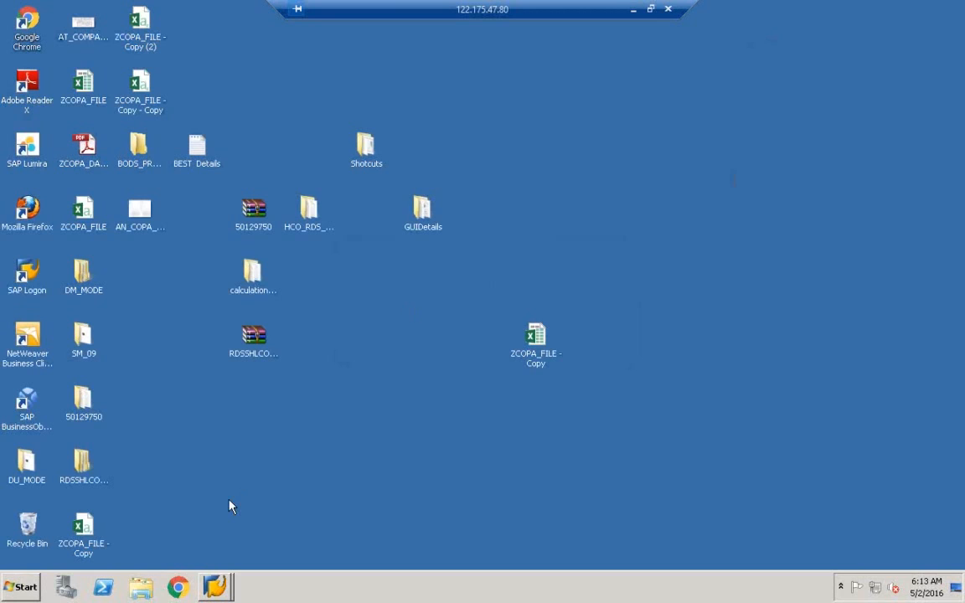
{"action": "mouse_move", "coordinate": [219, 591]}
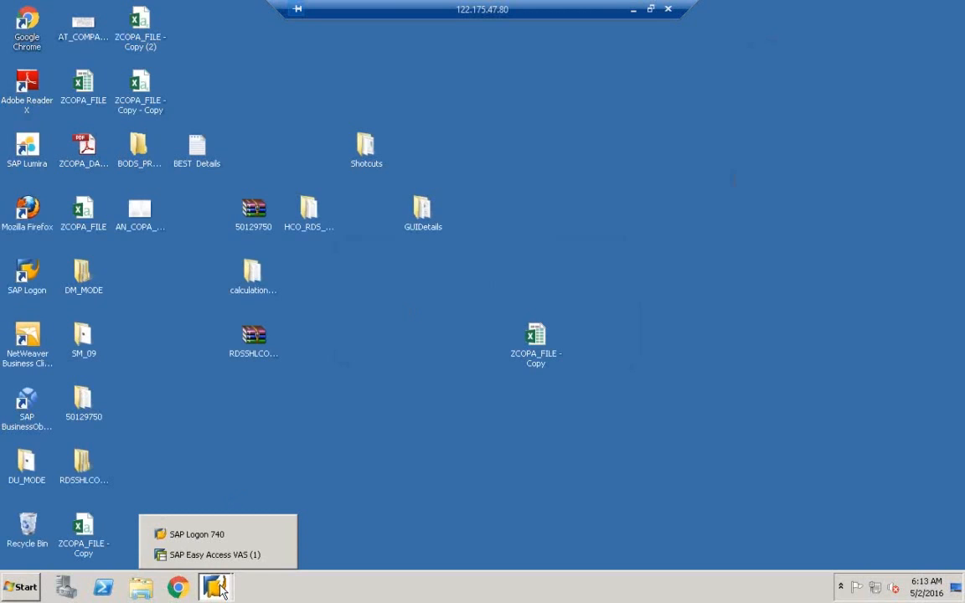
{"action": "left_click", "coordinate": [217, 555]}
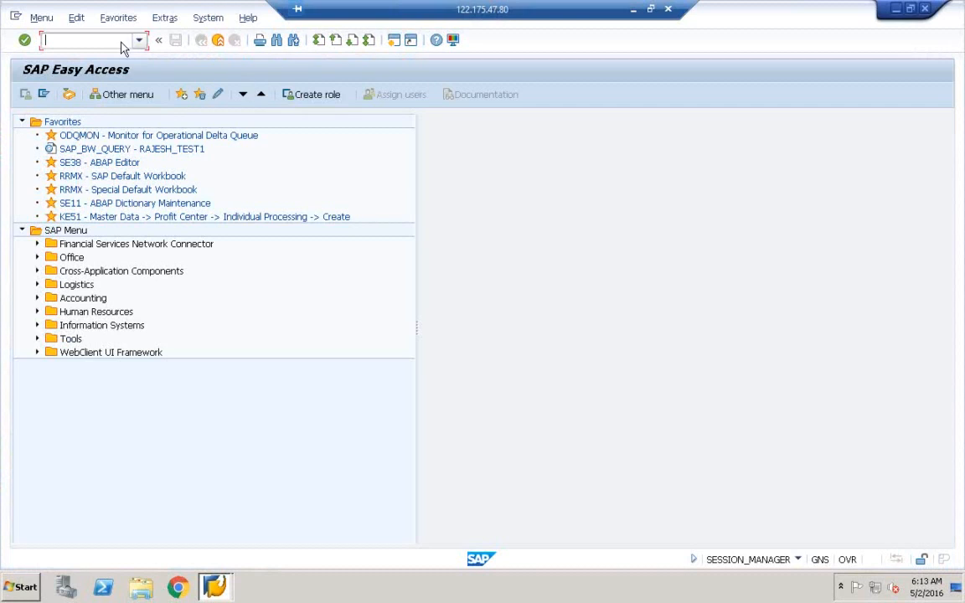
{"action": "left_click", "coordinate": [218, 39]}
{"action": "left_click", "coordinate": [168, 278]}
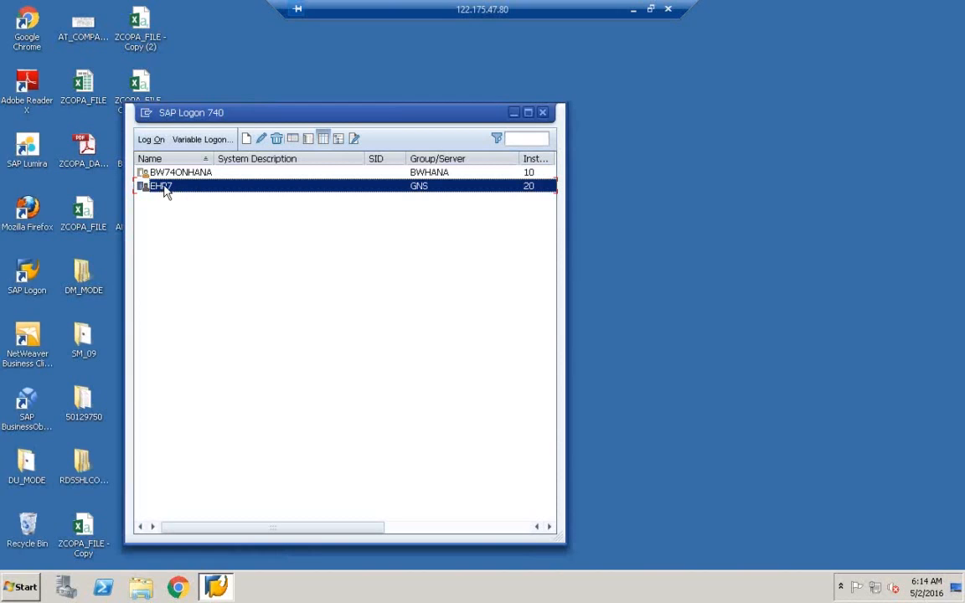
Step: Sign back in to the EHP7 system with the user name and password, opening the Data Warehousing Workbench
{"action": "left_click", "coordinate": [155, 173]}
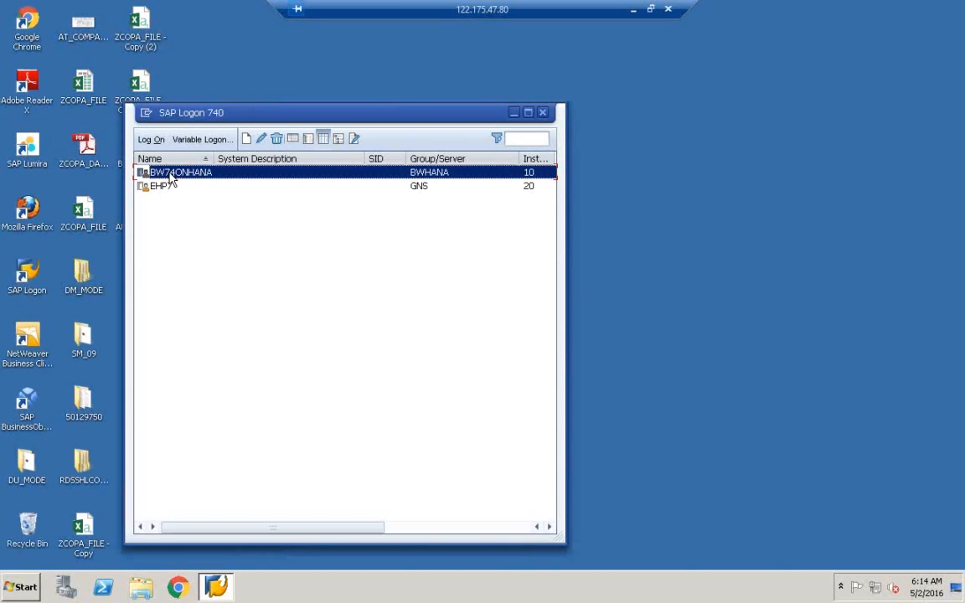
{"action": "left_click", "coordinate": [178, 186]}
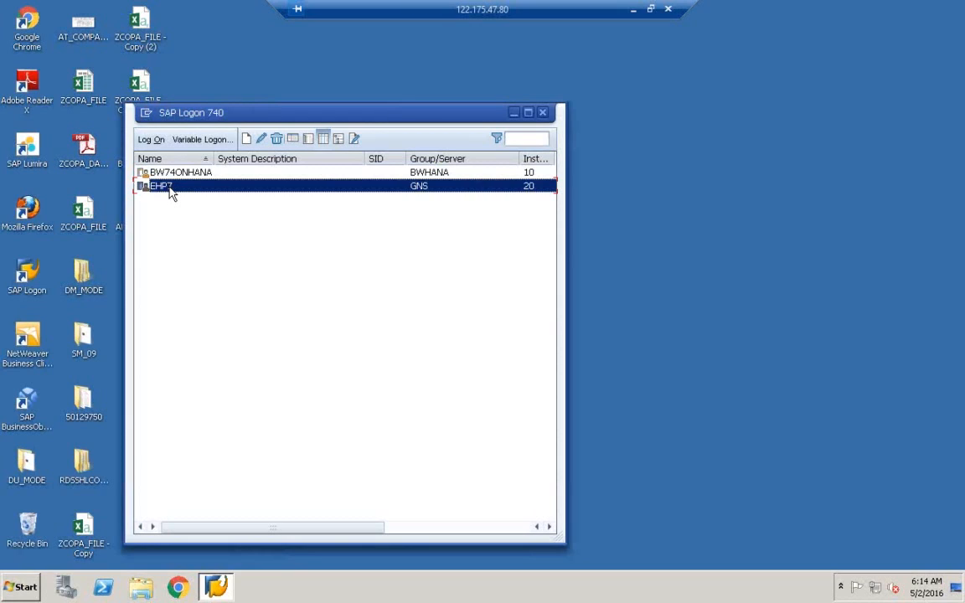
{"action": "double_click", "coordinate": [163, 186]}
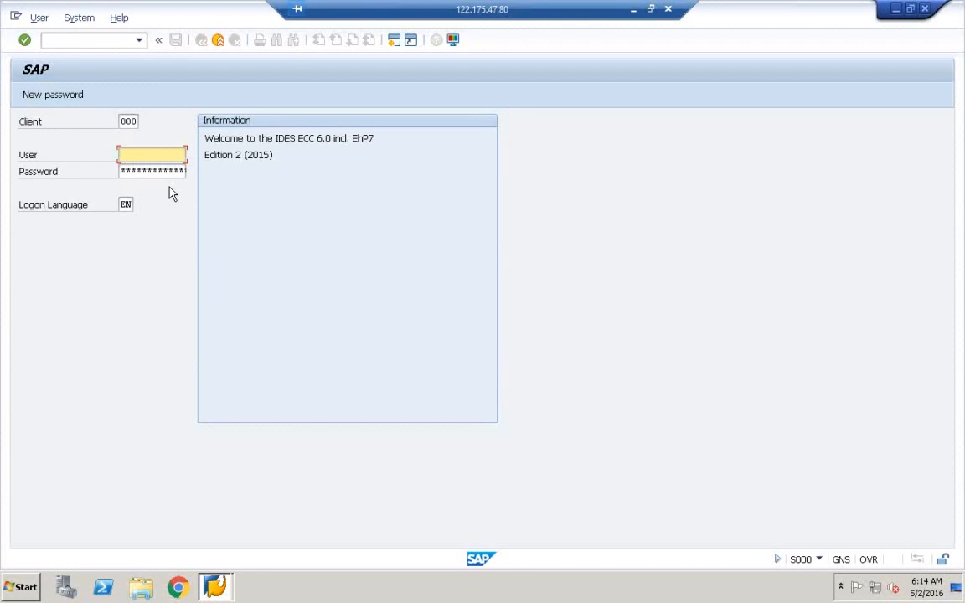
{"action": "key", "text": "Tab"}
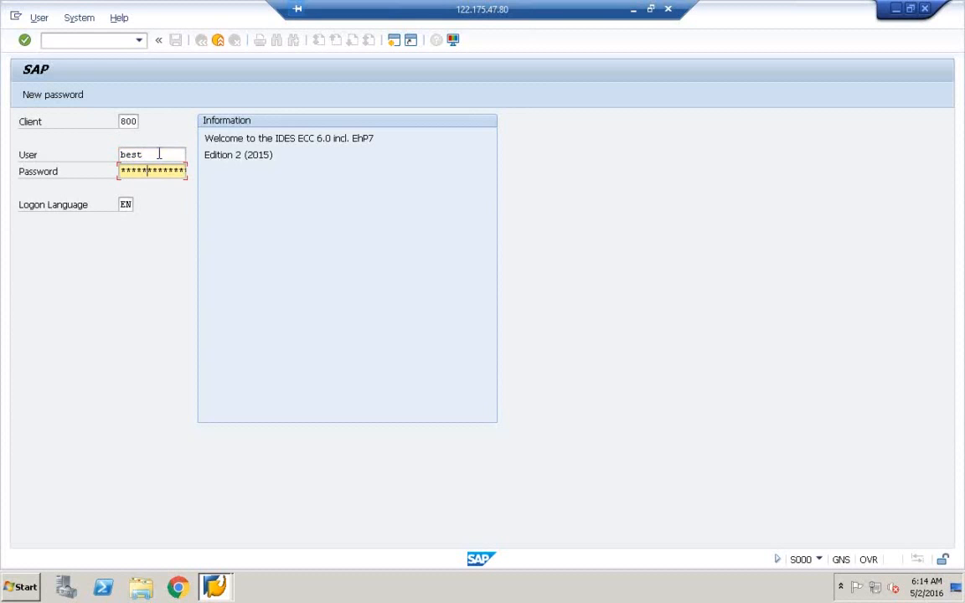
{"action": "key", "text": "Return"}
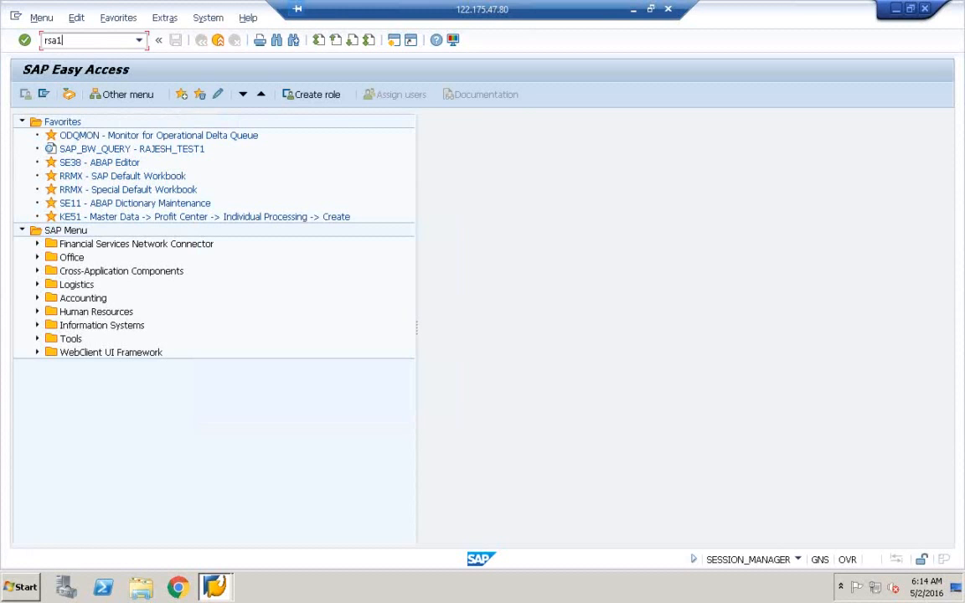
{"action": "key", "text": "Return"}
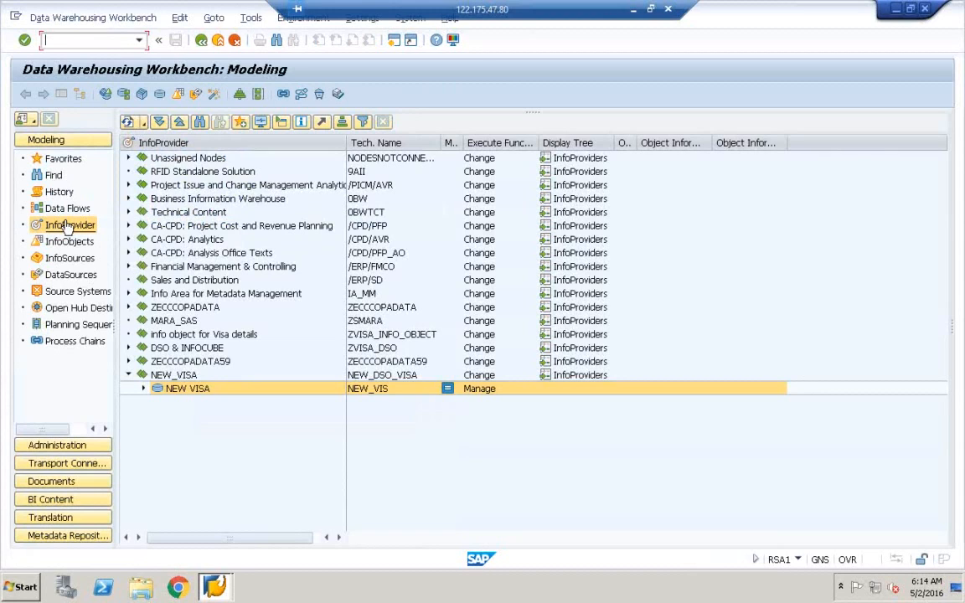
Step: Show InfoObjects and expand ZECCCOPADATA, ZCOPA, and its COPA and COPA KF catalogs
{"action": "left_click", "coordinate": [129, 308]}
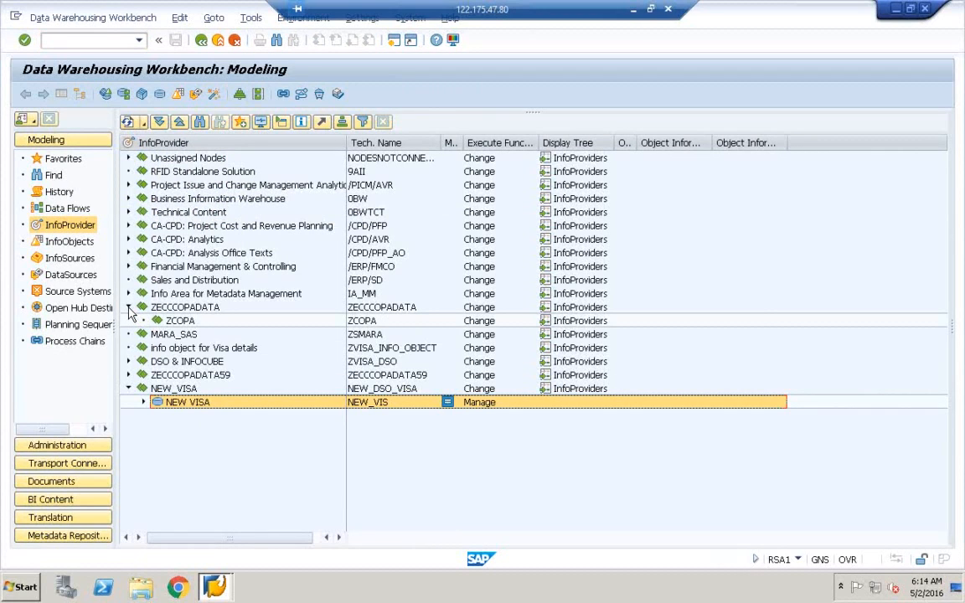
{"action": "left_click", "coordinate": [165, 310]}
{"action": "left_click", "coordinate": [168, 324]}
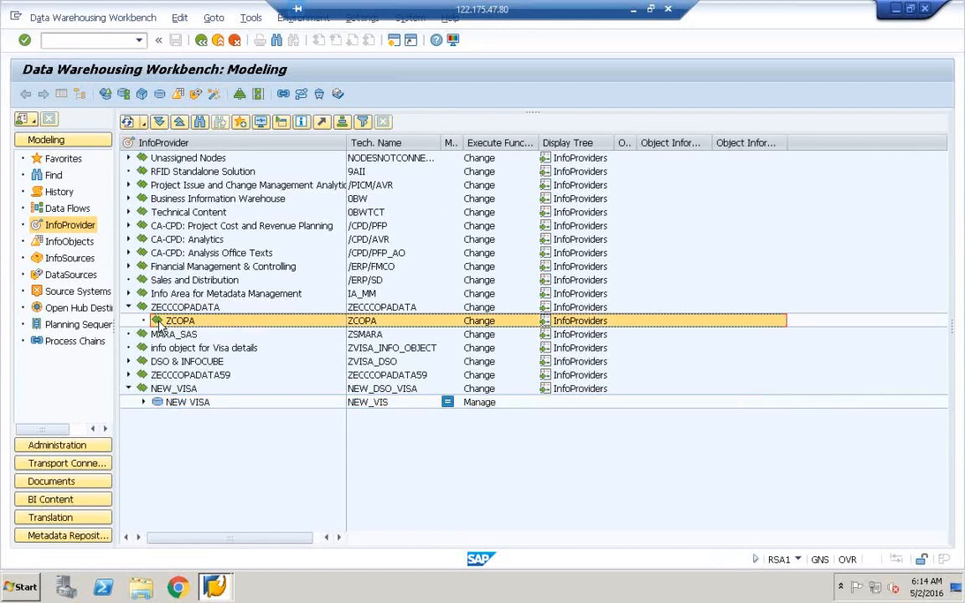
{"action": "left_click", "coordinate": [58, 245]}
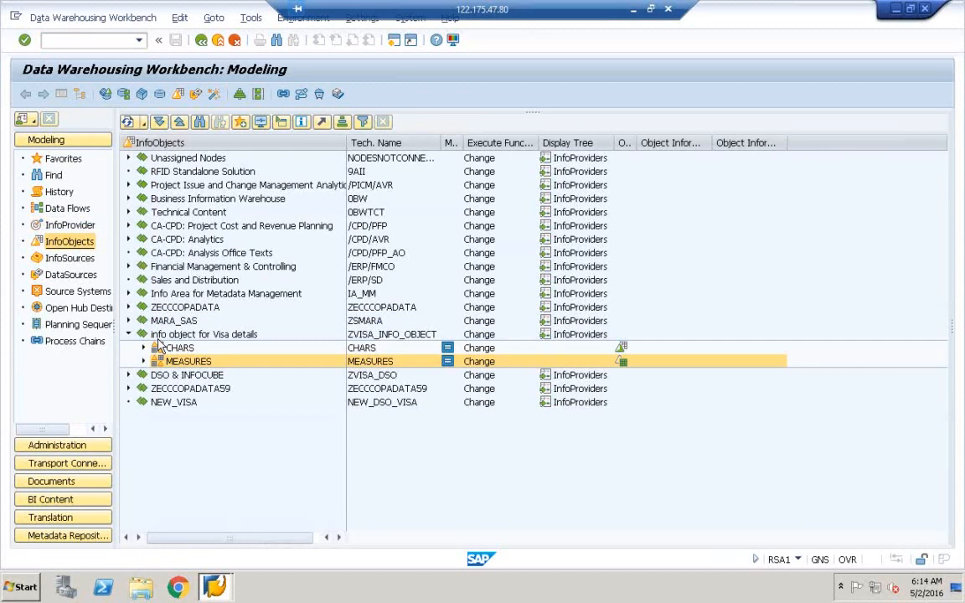
{"action": "left_click", "coordinate": [131, 308]}
{"action": "left_click", "coordinate": [129, 308]}
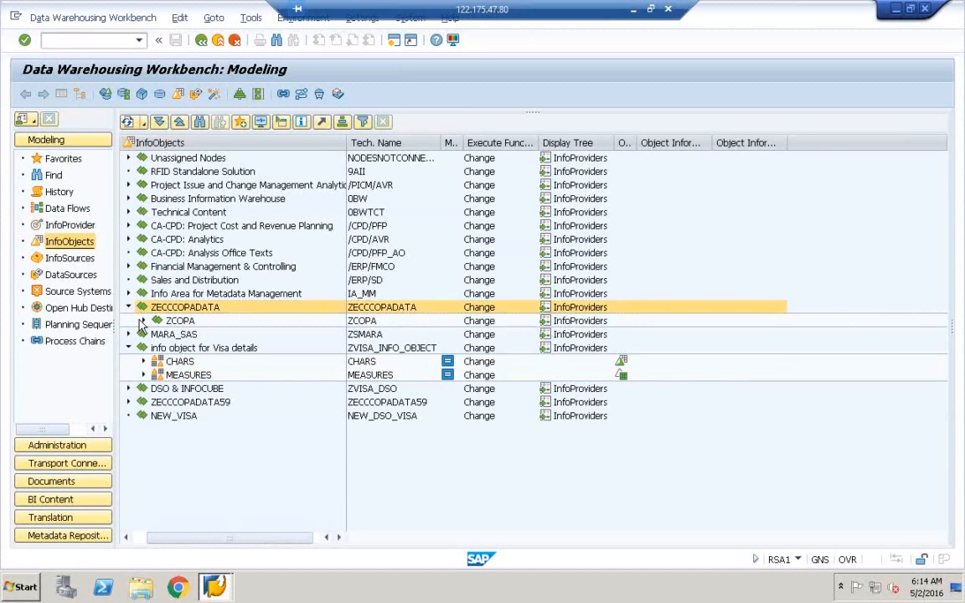
{"action": "left_click", "coordinate": [143, 321]}
{"action": "left_click", "coordinate": [157, 334]}
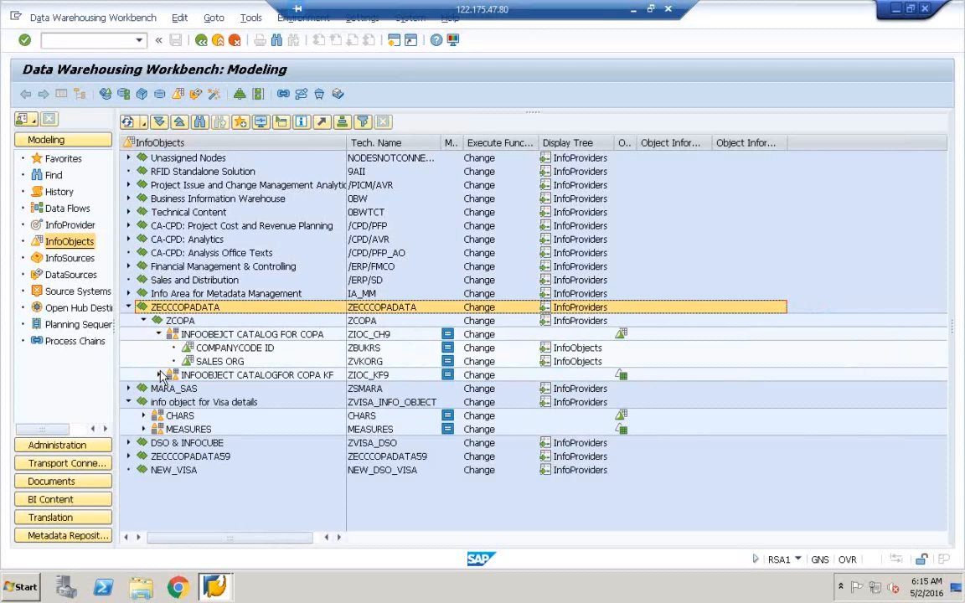
{"action": "left_click", "coordinate": [159, 376]}
Step: Select COMPANYCODE ID, SALES ORG, GROSS REV and SALES DEC in turn
{"action": "left_click", "coordinate": [221, 350]}
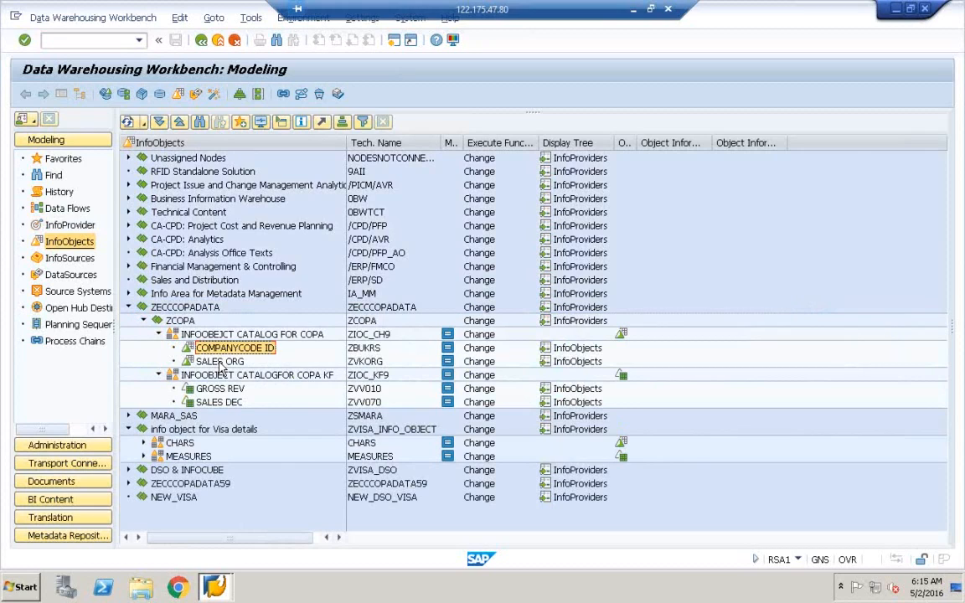
{"action": "left_click", "coordinate": [220, 362]}
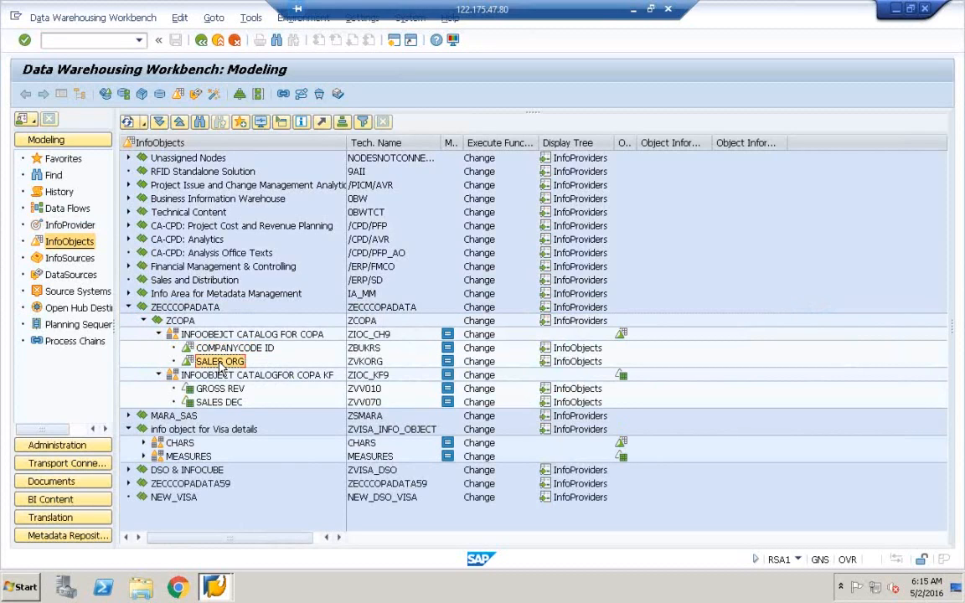
{"action": "left_click", "coordinate": [219, 390]}
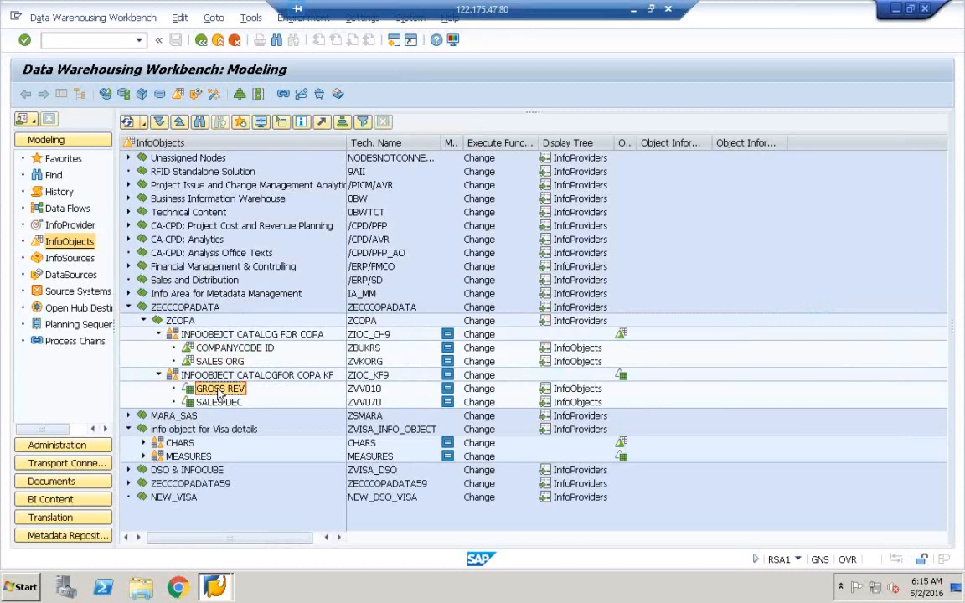
{"action": "left_click", "coordinate": [219, 403]}
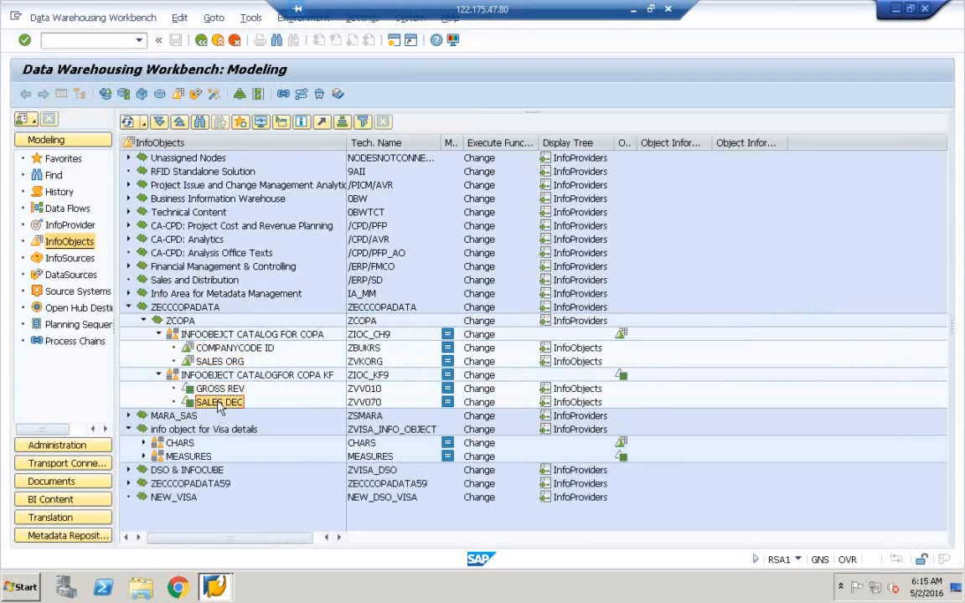
{"action": "left_click", "coordinate": [223, 350]}
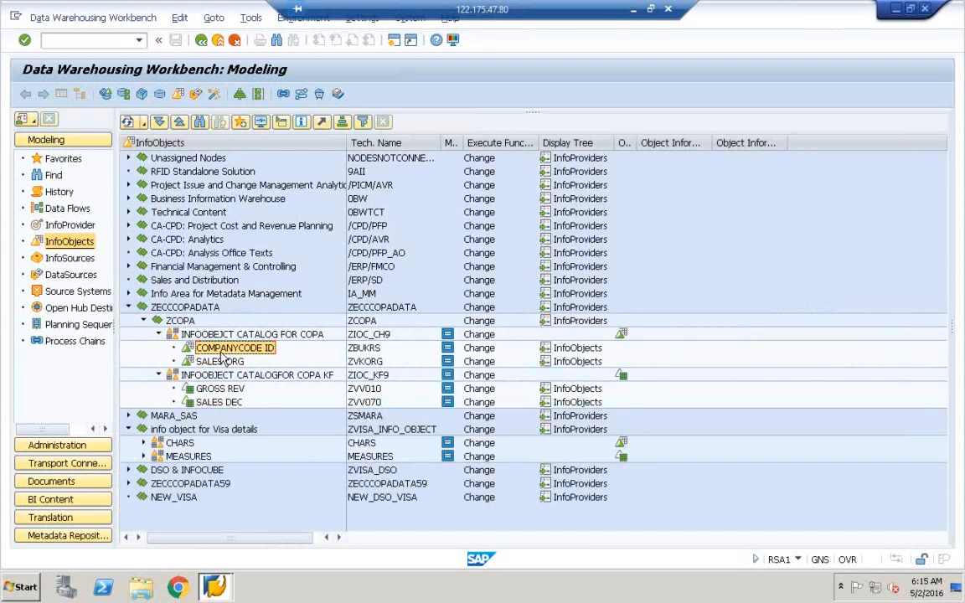
{"action": "key", "text": "super"}
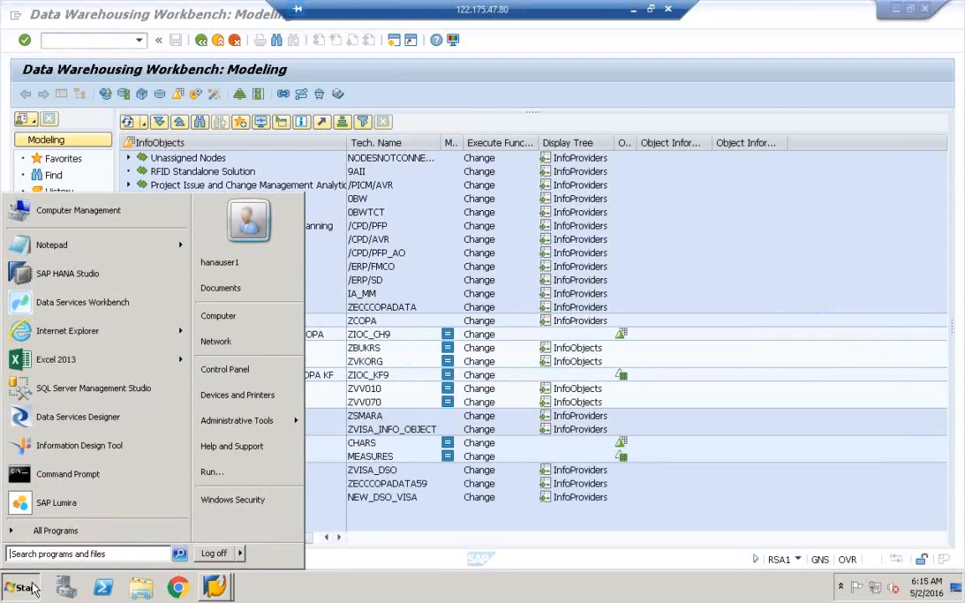
Step: Launch Paint via mspaint and draw two rounded rectangles, one above the other
{"action": "type", "text": "mspaint"}
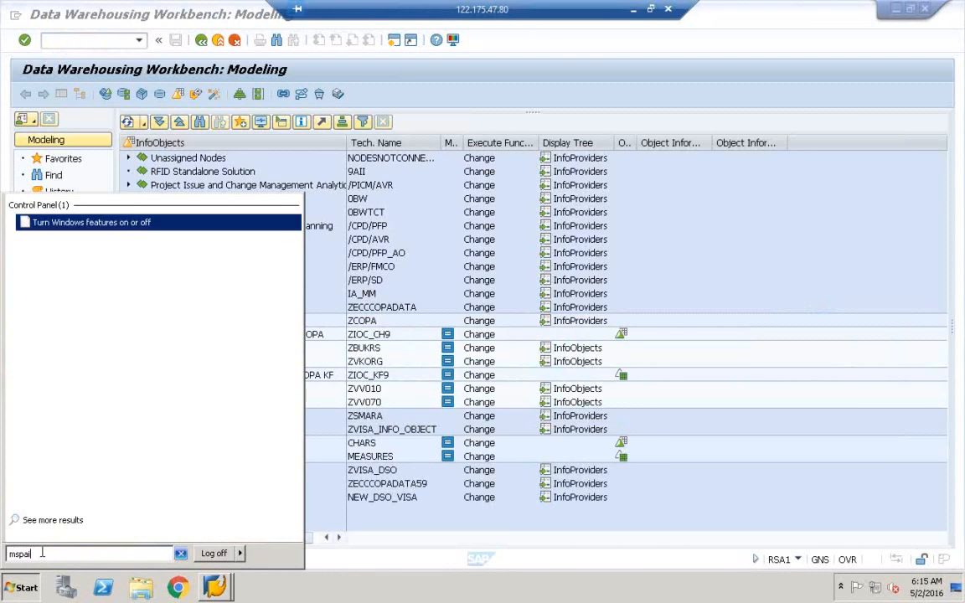
{"action": "left_click", "coordinate": [46, 222]}
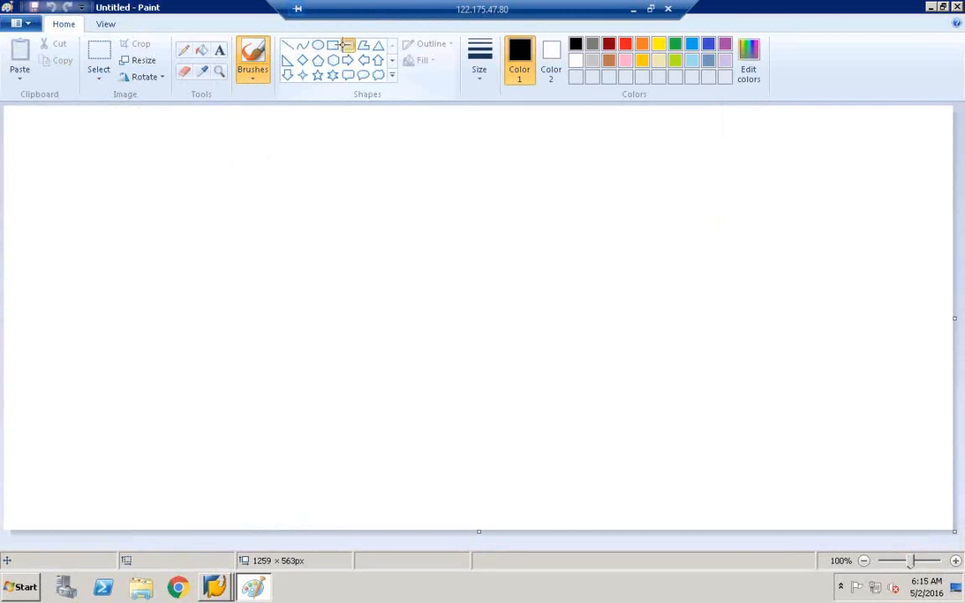
{"action": "left_click", "coordinate": [347, 44]}
{"action": "left_click_drag", "start_coordinate": [216, 174], "coordinate": [414, 246]}
{"action": "left_click_drag", "start_coordinate": [218, 305], "coordinate": [429, 379]}
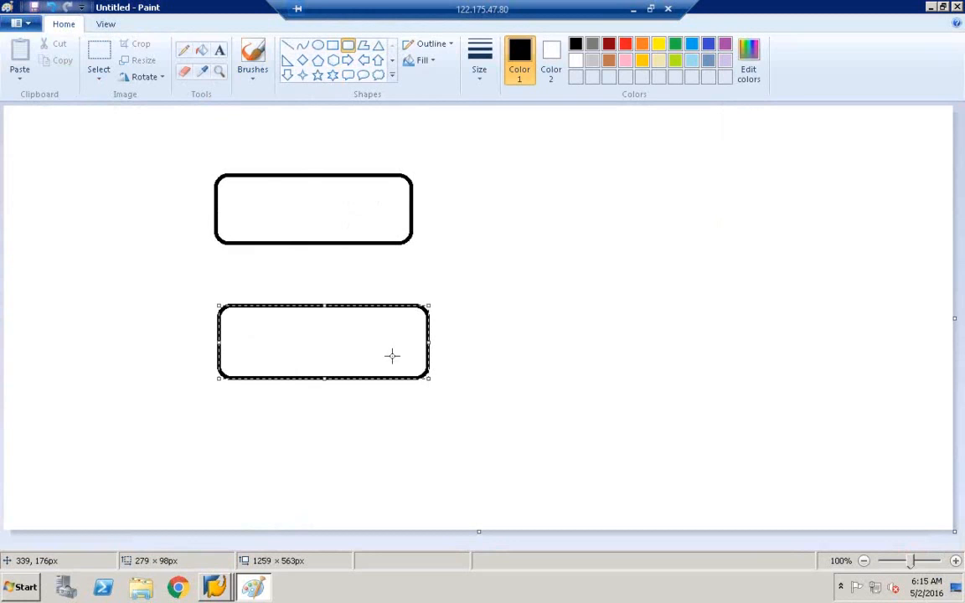
Step: Join the boxes with two side lines, then undo the lines and both boxes
{"action": "left_click", "coordinate": [288, 45]}
{"action": "left_click_drag", "start_coordinate": [224, 177], "coordinate": [218, 373]}
{"action": "mouse_move", "coordinate": [410, 179]}
{"action": "left_mouse_down"}
{"action": "mouse_move", "coordinate": [410, 336]}
{"action": "mouse_move", "coordinate": [429, 378]}
{"action": "left_mouse_up"}
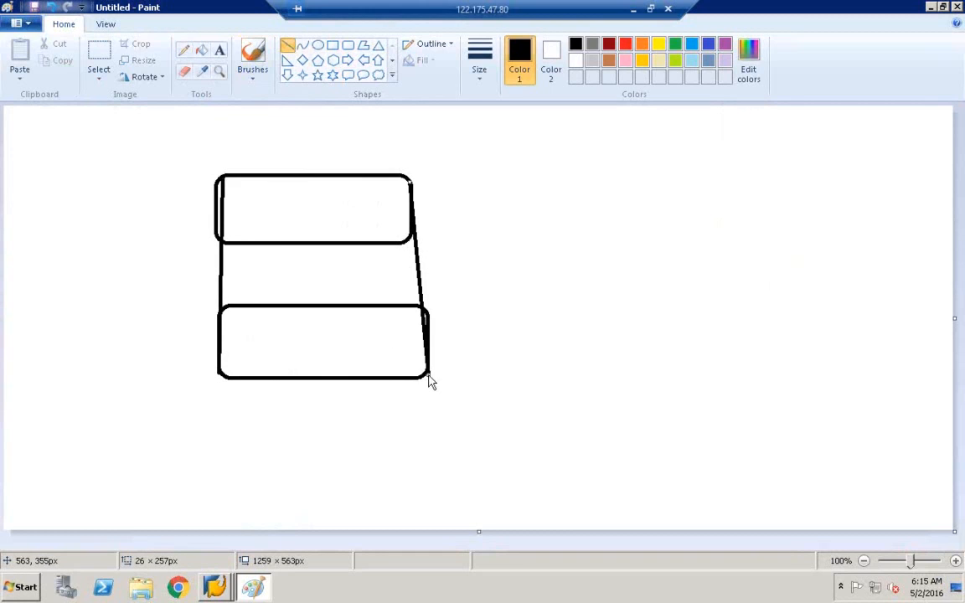
{"action": "left_click", "coordinate": [51, 7]}
{"action": "left_click", "coordinate": [51, 8]}
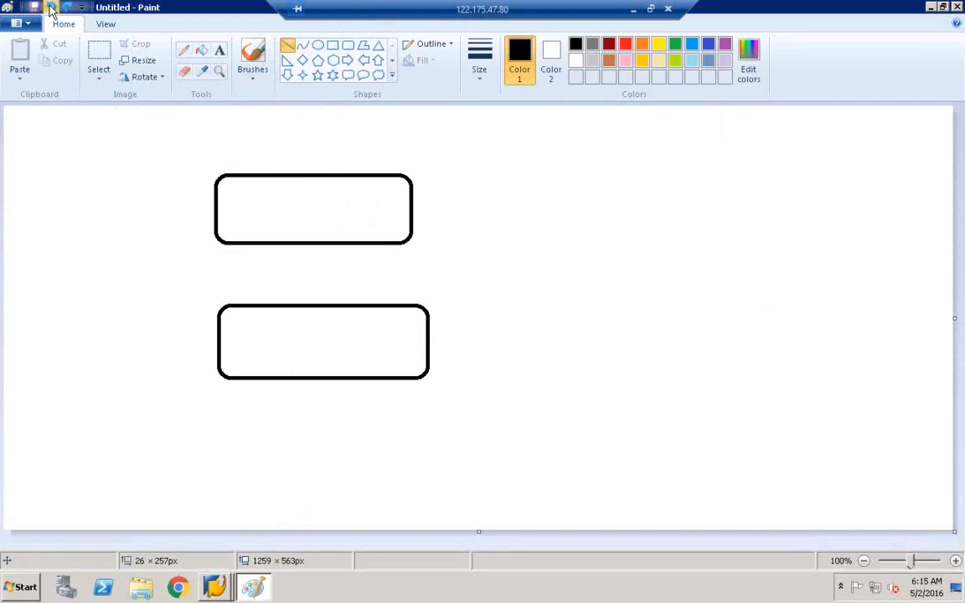
{"action": "left_click", "coordinate": [51, 8]}
{"action": "left_click", "coordinate": [51, 7]}
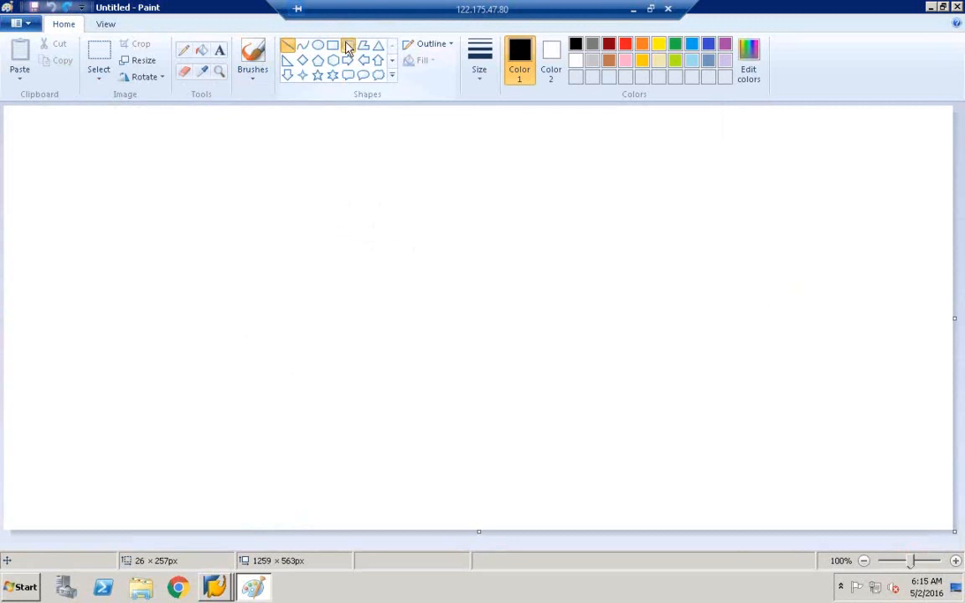
Step: Discard a trial rounded box and draw a cylinder from two ellipses joined by side lines
{"action": "left_click", "coordinate": [347, 46]}
{"action": "left_click_drag", "start_coordinate": [252, 158], "coordinate": [301, 175]}
{"action": "left_click_drag", "start_coordinate": [384, 183], "coordinate": [434, 192]}
{"action": "left_click", "coordinate": [51, 7]}
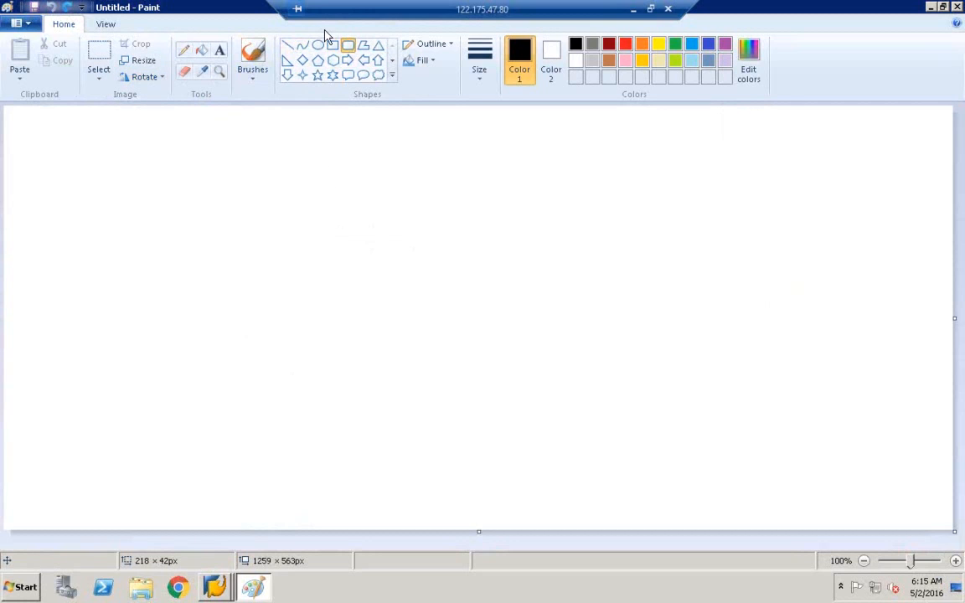
{"action": "left_click", "coordinate": [319, 45]}
{"action": "left_click_drag", "start_coordinate": [239, 160], "coordinate": [418, 219]}
{"action": "left_click_drag", "start_coordinate": [261, 332], "coordinate": [438, 392]}
{"action": "left_click", "coordinate": [287, 45]}
{"action": "left_click_drag", "start_coordinate": [237, 196], "coordinate": [256, 360]}
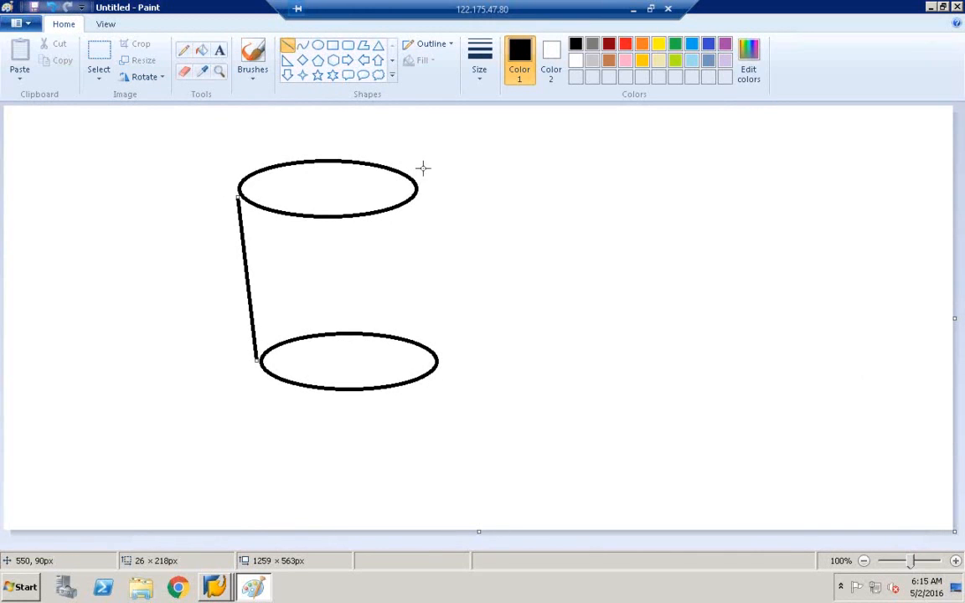
{"action": "left_click_drag", "start_coordinate": [419, 189], "coordinate": [437, 359]}
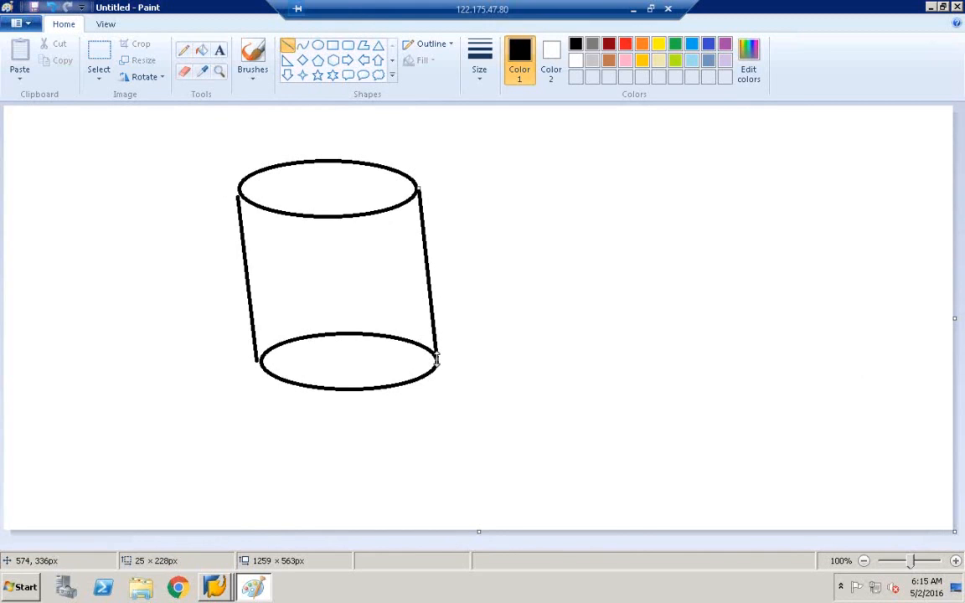
Step: Label the inside of the cylinder with cc id, so id and gr
{"action": "left_click", "coordinate": [219, 51]}
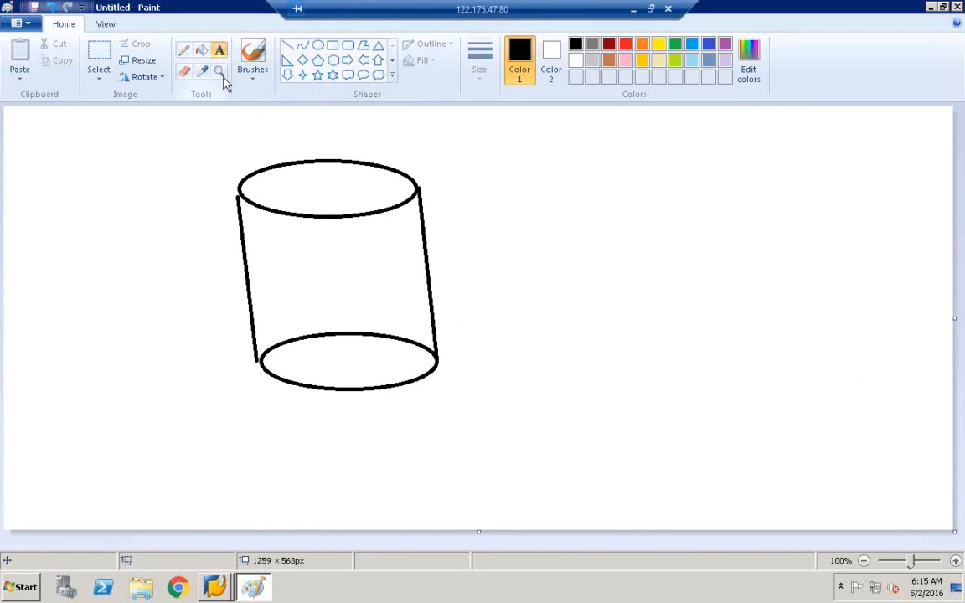
{"action": "left_click", "coordinate": [269, 237]}
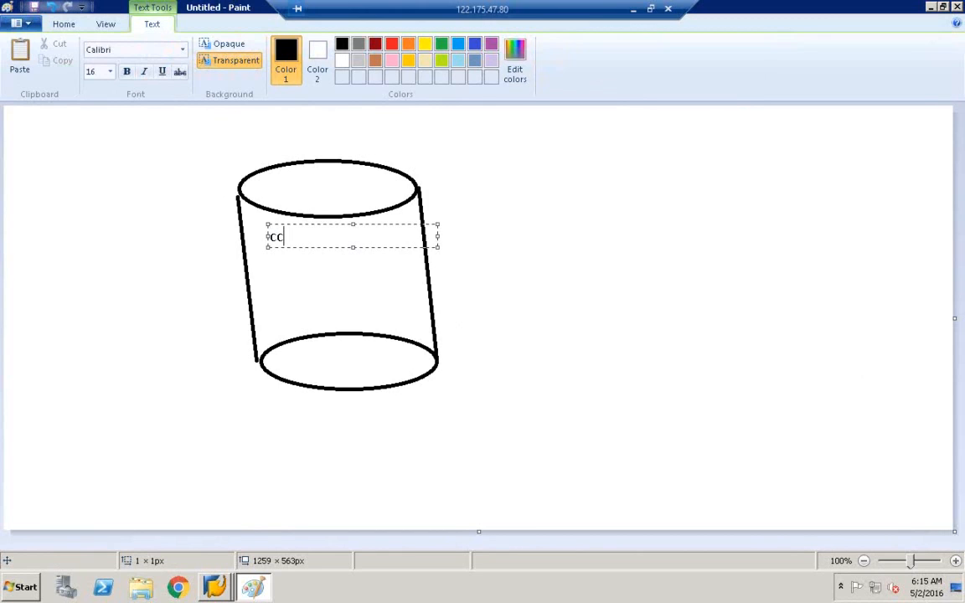
{"action": "left_click", "coordinate": [270, 260]}
{"action": "left_click", "coordinate": [270, 260]}
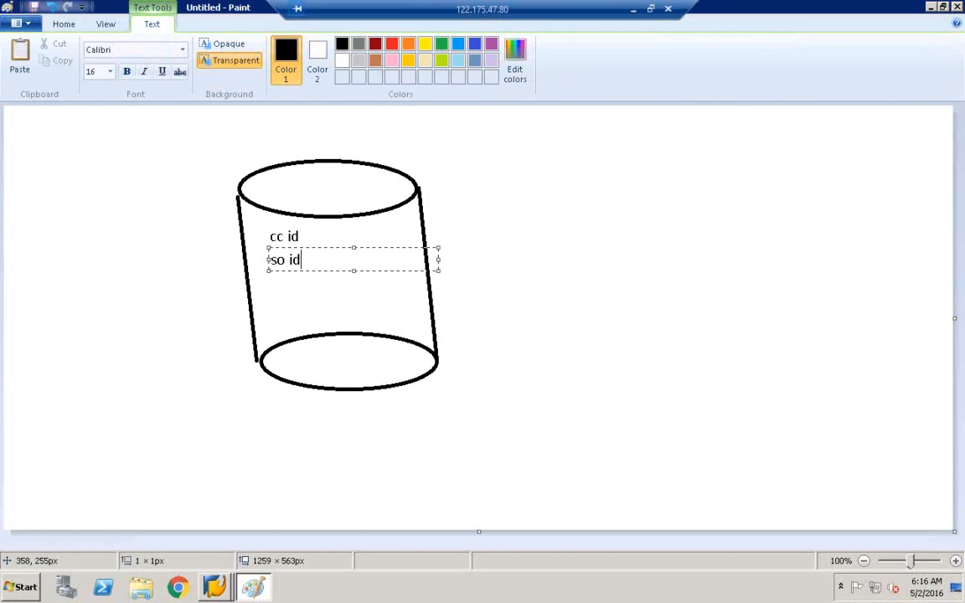
{"action": "left_click", "coordinate": [304, 320]}
{"action": "left_click", "coordinate": [272, 293]}
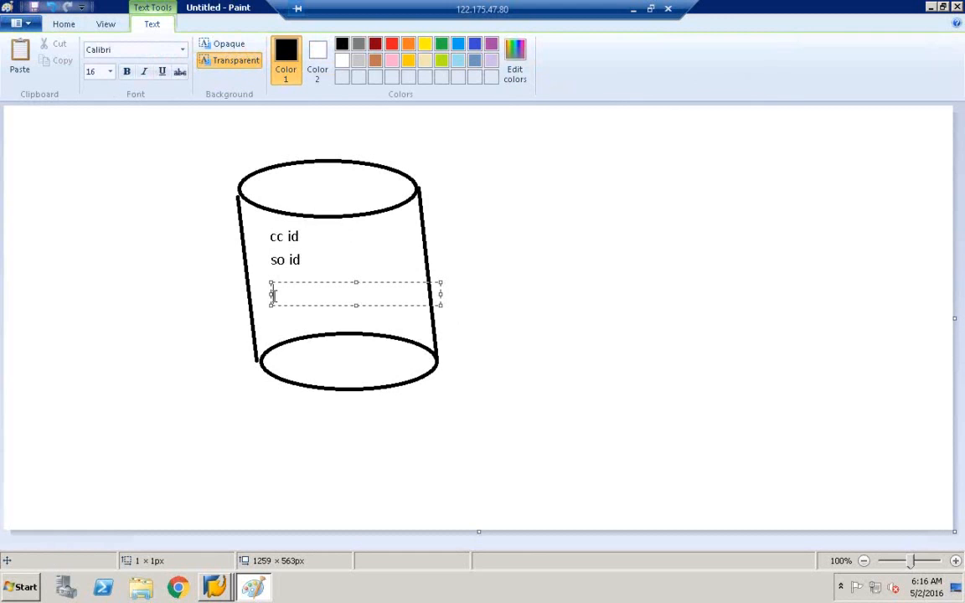
{"action": "type", "text": "gr"}
{"action": "key", "text": "Return"}
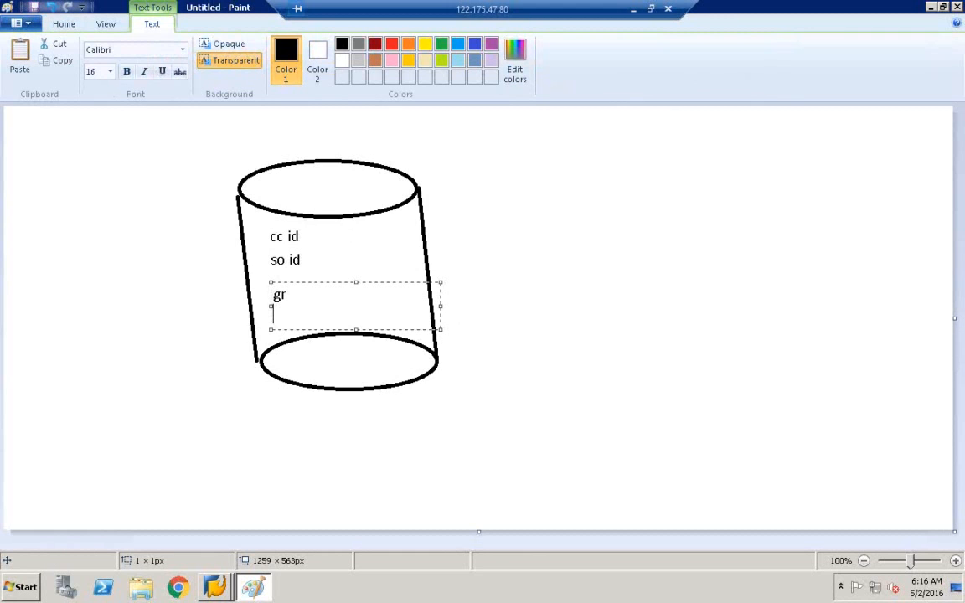
Step: Finish sd under gr and draw boxes around the cc id/so id and gr/sd pairs
{"action": "left_click", "coordinate": [504, 220]}
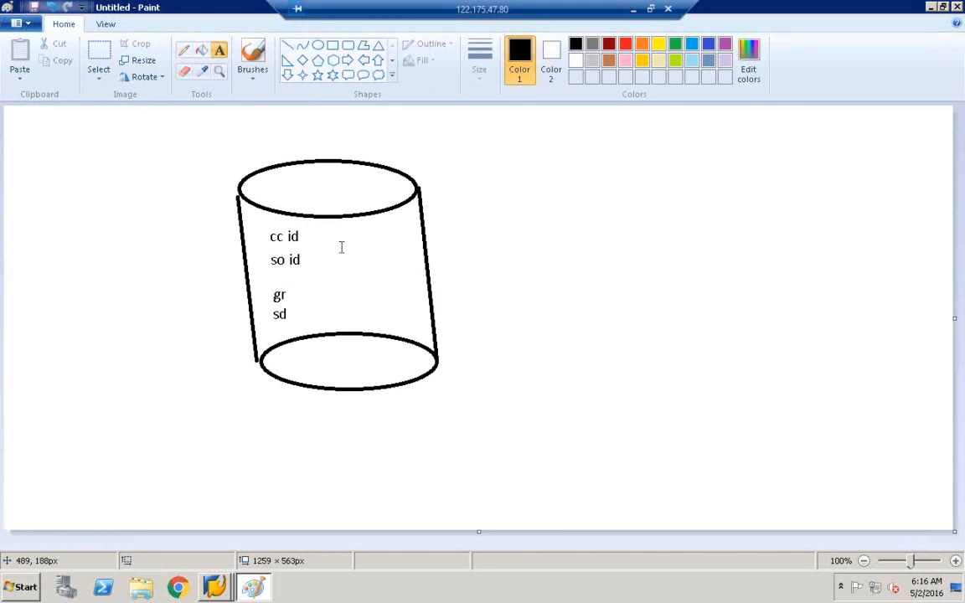
{"action": "left_click", "coordinate": [334, 46]}
{"action": "left_click_drag", "start_coordinate": [267, 228], "coordinate": [321, 270]}
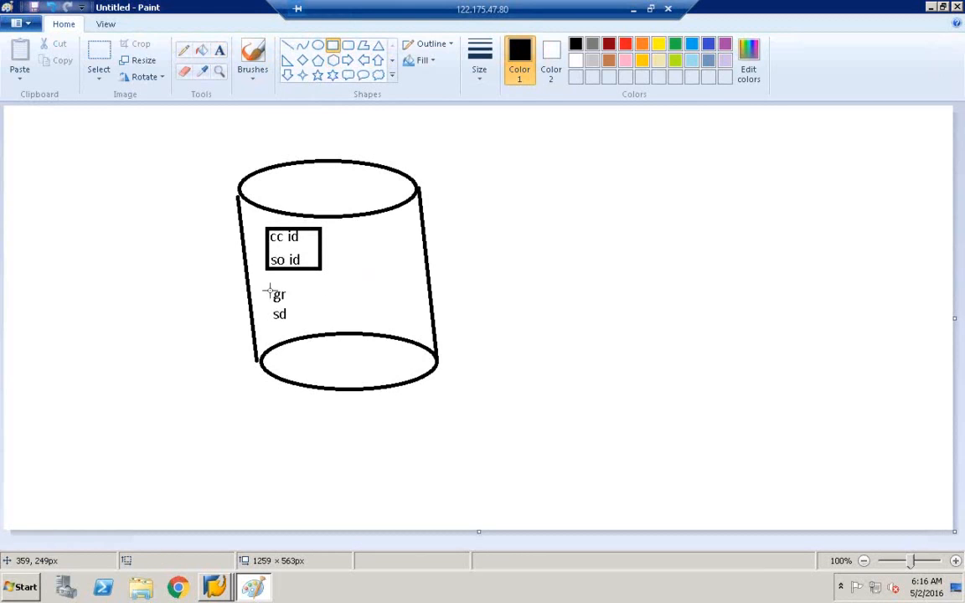
{"action": "left_click_drag", "start_coordinate": [264, 284], "coordinate": [309, 323]}
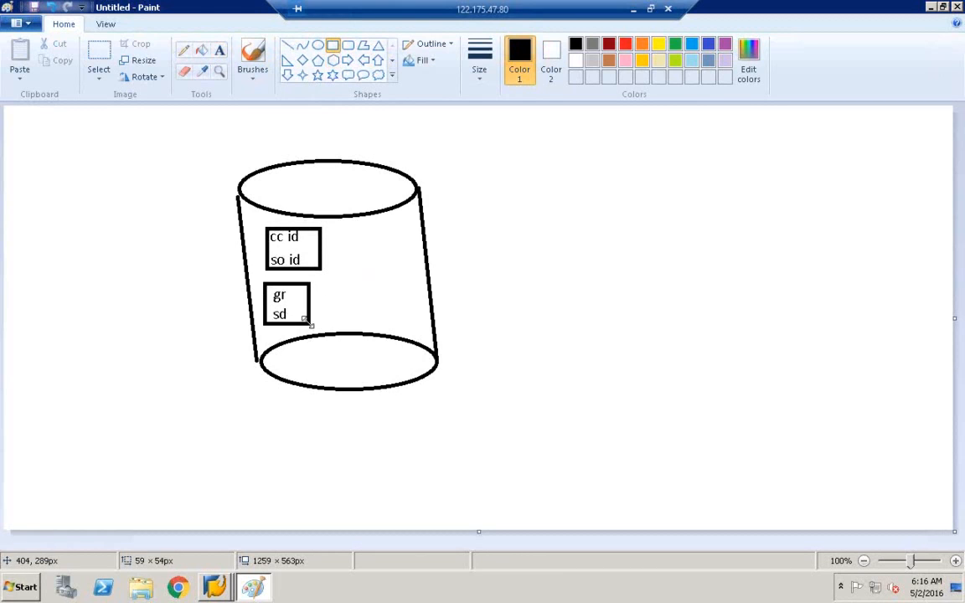
{"action": "left_click", "coordinate": [348, 132]}
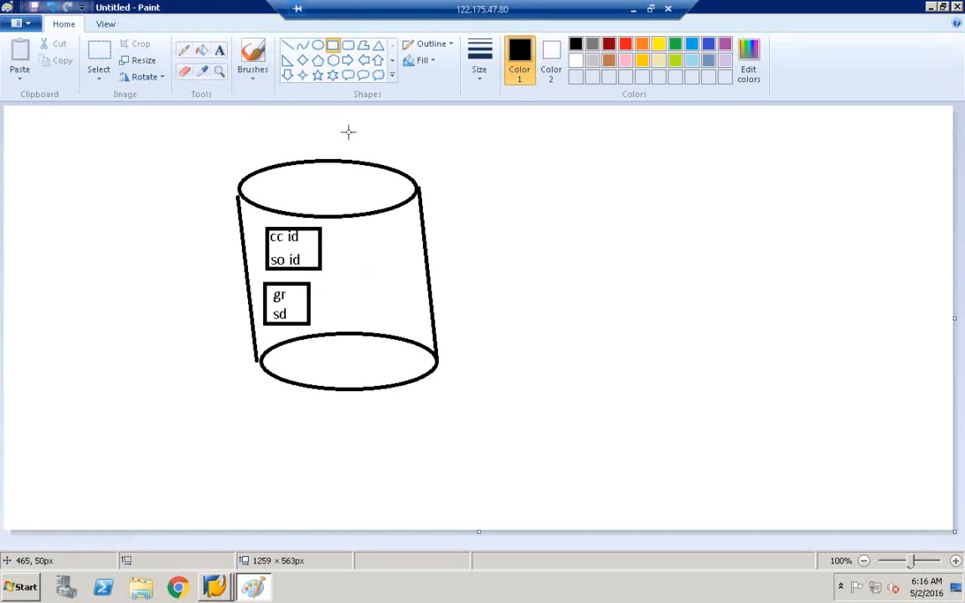
Step: Add the title 'data store object' above the cylinder
{"action": "left_click", "coordinate": [220, 50]}
{"action": "left_click", "coordinate": [279, 134]}
{"action": "type", "text": "da"}
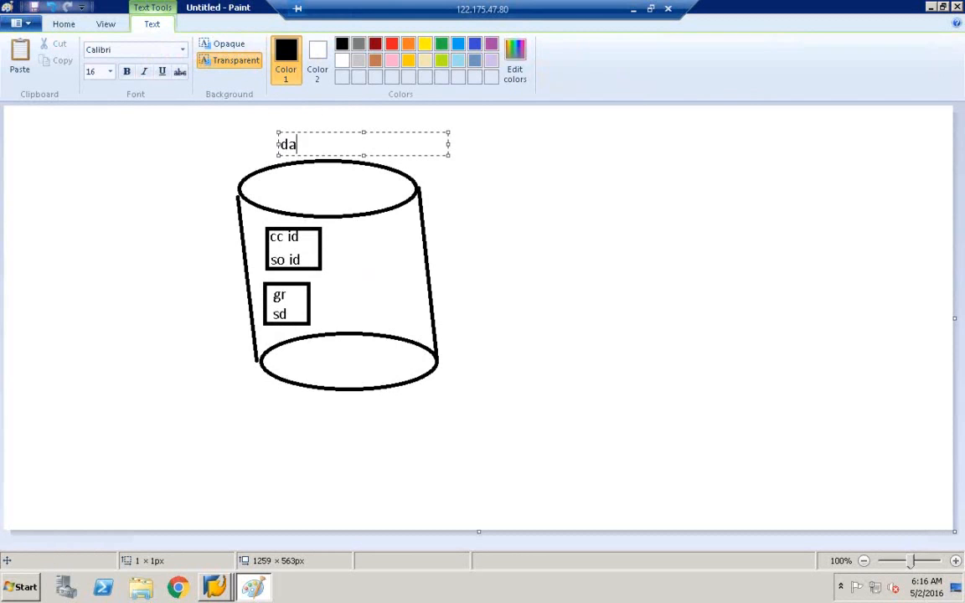
{"action": "type", "text": "ta store object"}
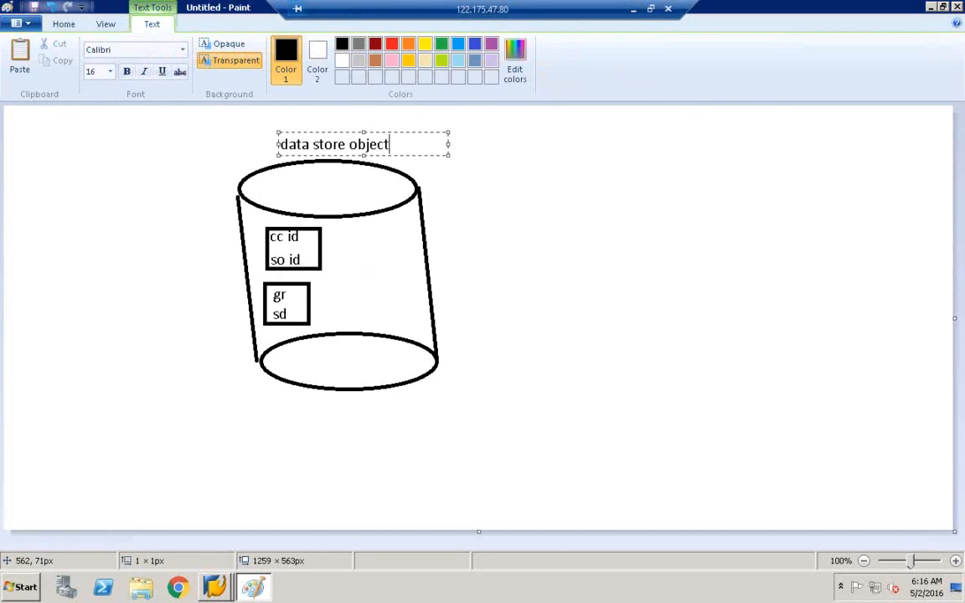
{"action": "left_click", "coordinate": [506, 205]}
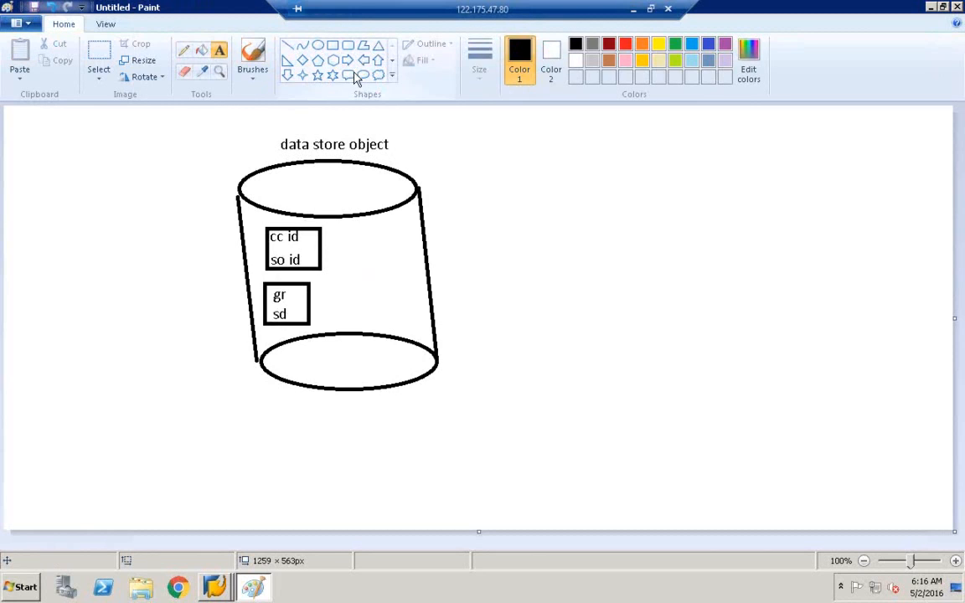
Step: Draw a 3D tray below the cylinder from two overlapping rectangles joined at the corners
{"action": "left_click", "coordinate": [332, 44]}
{"action": "mouse_move", "coordinate": [249, 467]}
{"action": "left_mouse_down"}
{"action": "mouse_move", "coordinate": [373, 471]}
{"action": "mouse_move", "coordinate": [454, 504]}
{"action": "left_mouse_up"}
{"action": "left_click", "coordinate": [456, 500]}
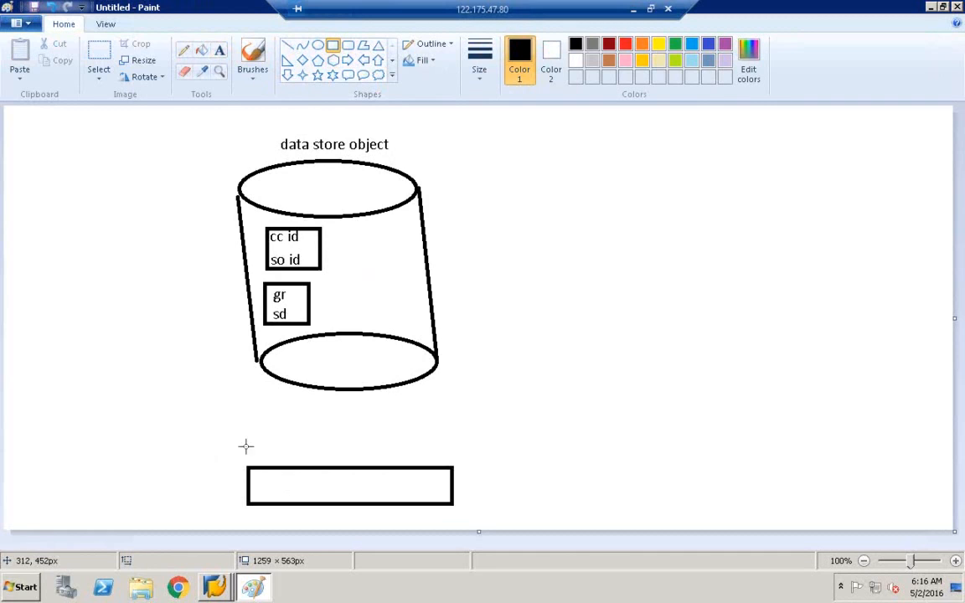
{"action": "mouse_move", "coordinate": [257, 445]}
{"action": "left_mouse_down"}
{"action": "mouse_move", "coordinate": [403, 491]}
{"action": "mouse_move", "coordinate": [437, 490]}
{"action": "left_mouse_up"}
{"action": "left_click_drag", "start_coordinate": [261, 449], "coordinate": [264, 439]}
{"action": "left_click", "coordinate": [336, 418]}
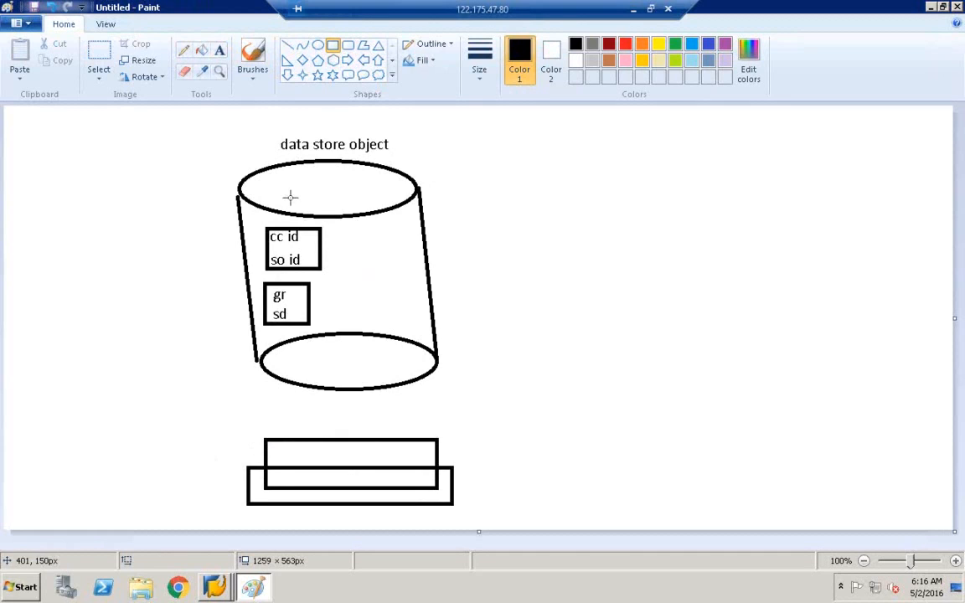
{"action": "left_click", "coordinate": [289, 46]}
{"action": "mouse_move", "coordinate": [263, 441]}
{"action": "left_mouse_down"}
{"action": "mouse_move", "coordinate": [249, 463]}
{"action": "mouse_move", "coordinate": [255, 503]}
{"action": "left_mouse_up"}
{"action": "mouse_move", "coordinate": [436, 442]}
{"action": "left_mouse_down"}
{"action": "mouse_move", "coordinate": [454, 469]}
{"action": "mouse_move", "coordinate": [454, 503]}
{"action": "left_mouse_up"}
{"action": "left_click", "coordinate": [437, 493]}
Step: Label the tray psa
{"action": "left_click", "coordinate": [219, 50]}
{"action": "left_click", "coordinate": [335, 476]}
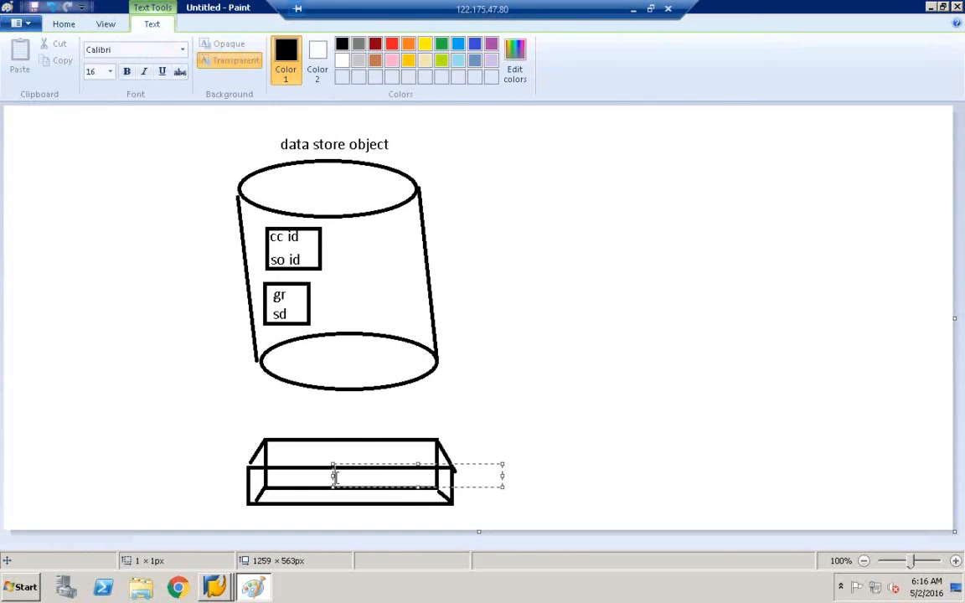
{"action": "left_click", "coordinate": [515, 413]}
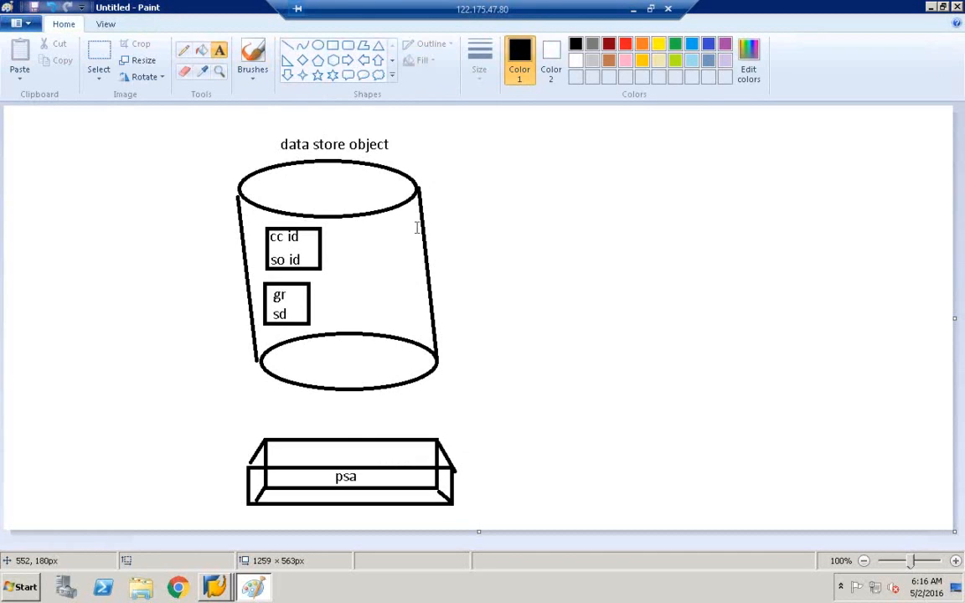
{"action": "left_click", "coordinate": [288, 45]}
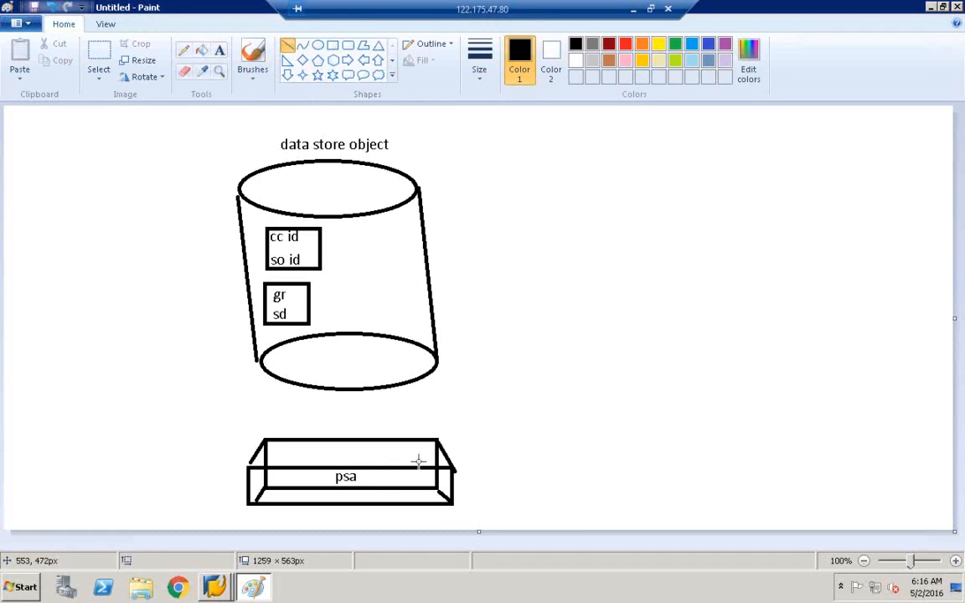
Step: Link the psa box to the cylinder base with a line and draw a long thin bar beside it
{"action": "left_click_drag", "start_coordinate": [419, 460], "coordinate": [385, 341]}
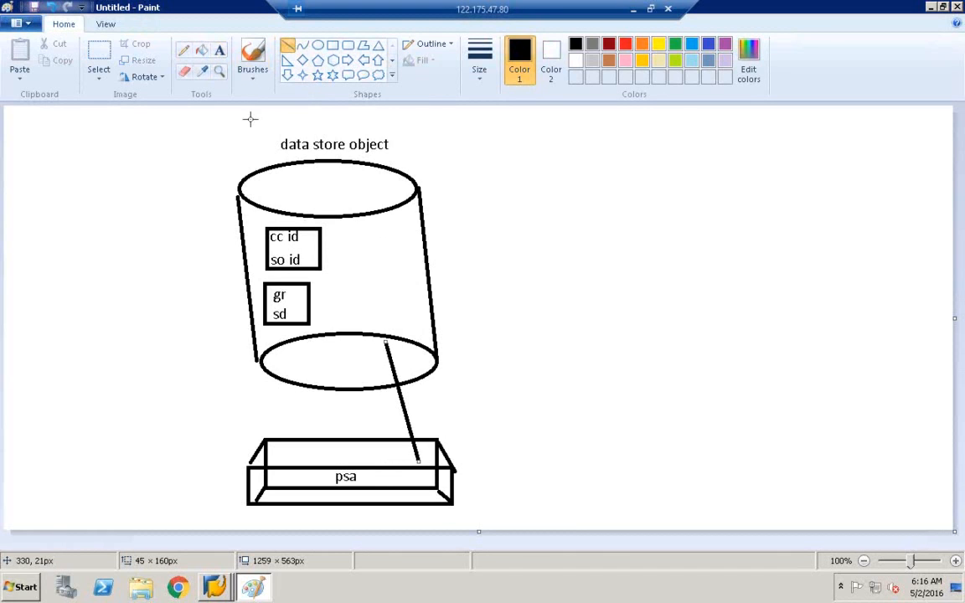
{"action": "left_click", "coordinate": [219, 51]}
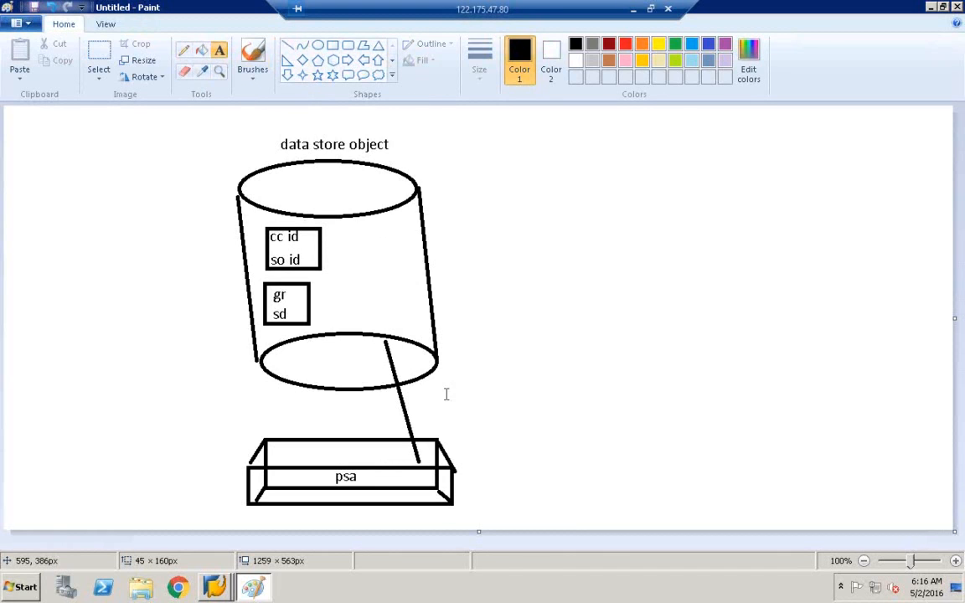
{"action": "left_click", "coordinate": [333, 45]}
{"action": "left_click_drag", "start_coordinate": [407, 402], "coordinate": [696, 418]}
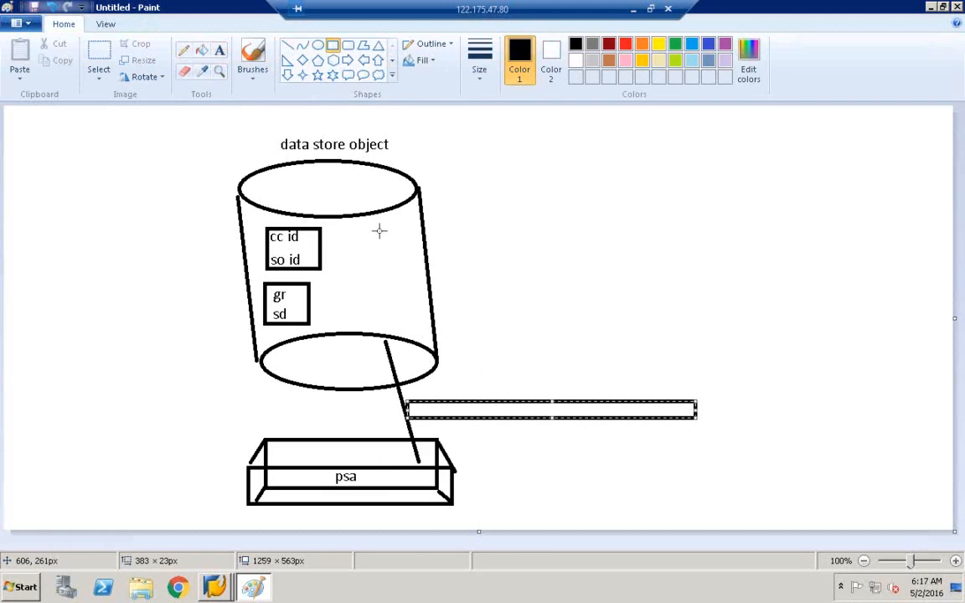
Step: Type DTP inside the thin bar
{"action": "left_click", "coordinate": [219, 50]}
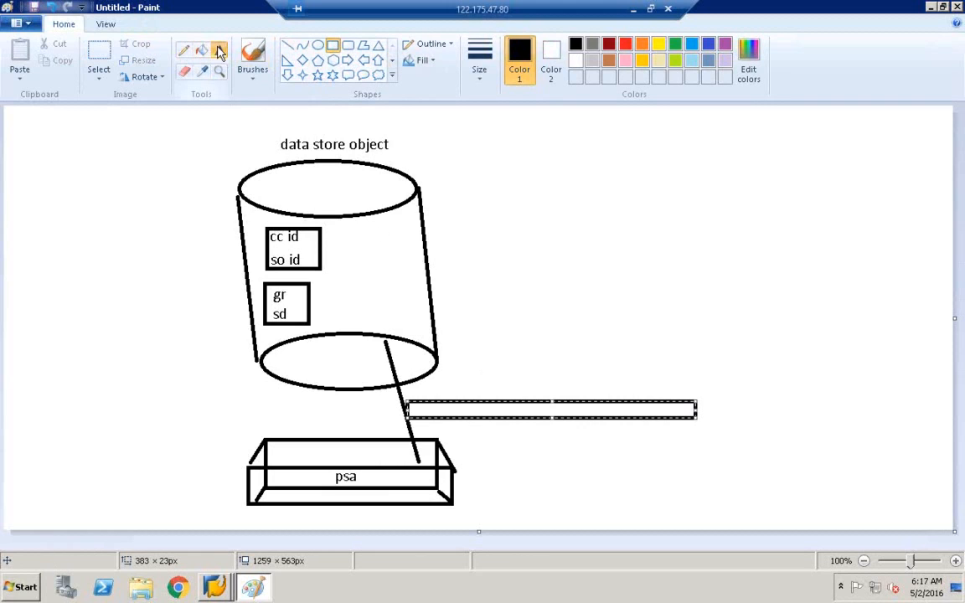
{"action": "left_click", "coordinate": [514, 409]}
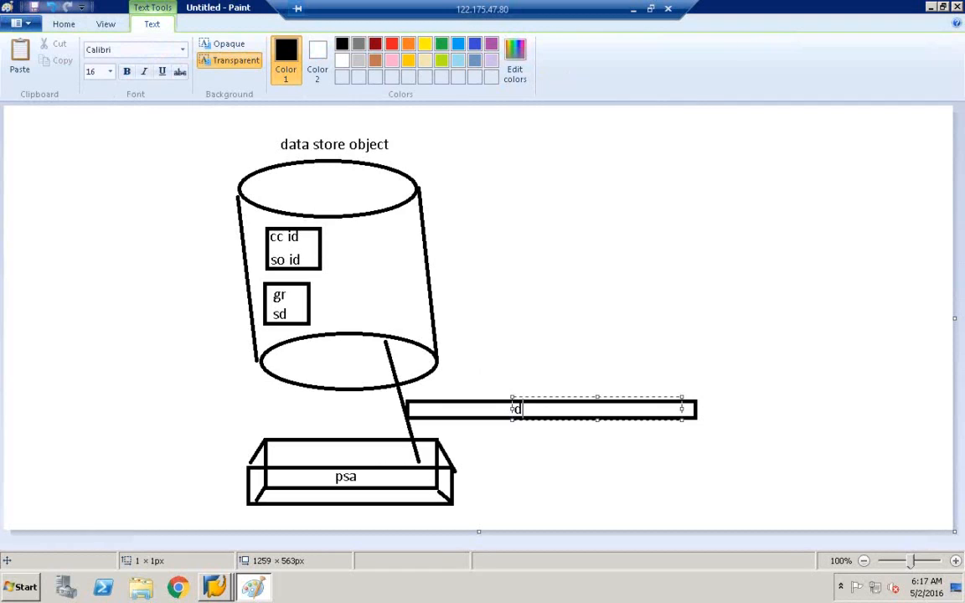
{"action": "type", "text": "dtp"}
{"action": "key", "text": "BackSpace"}
{"action": "type", "text": "DTP"}
{"action": "left_click", "coordinate": [596, 307]}
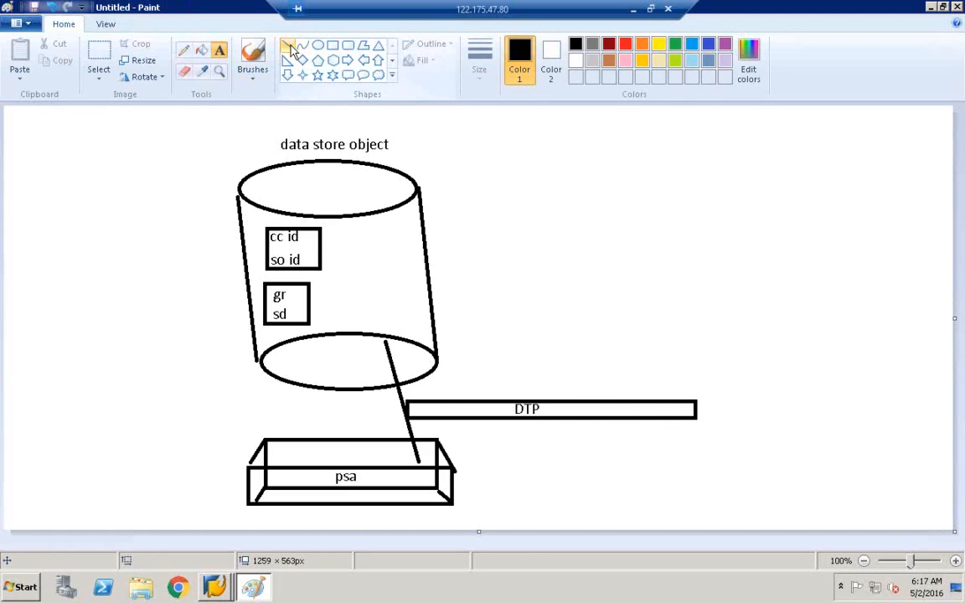
{"action": "left_click", "coordinate": [333, 44]}
Step: Draw an ECC box at the lower left and connect it to the psa box
{"action": "left_click_drag", "start_coordinate": [19, 462], "coordinate": [135, 513]}
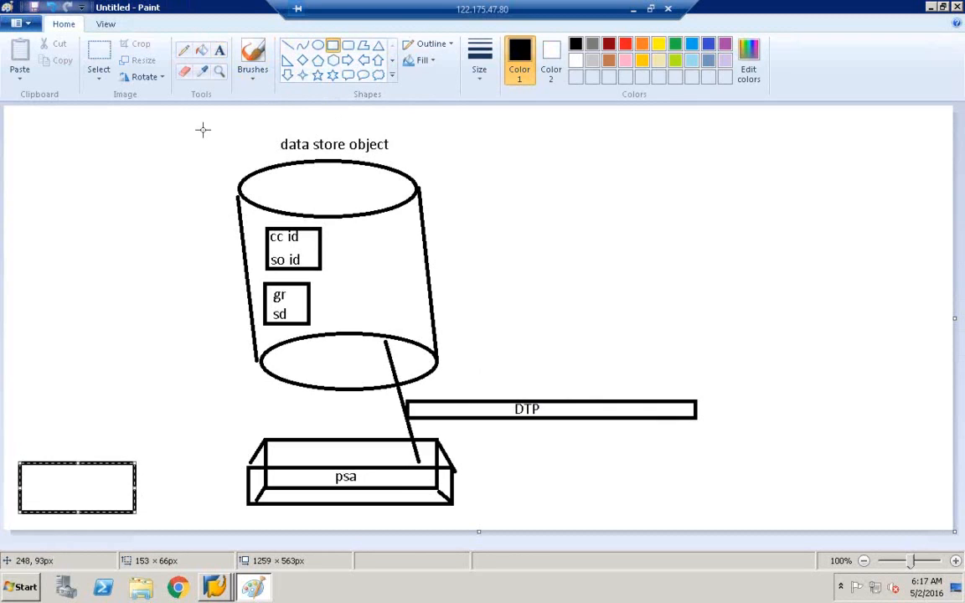
{"action": "left_click", "coordinate": [220, 50]}
{"action": "left_click", "coordinate": [49, 484]}
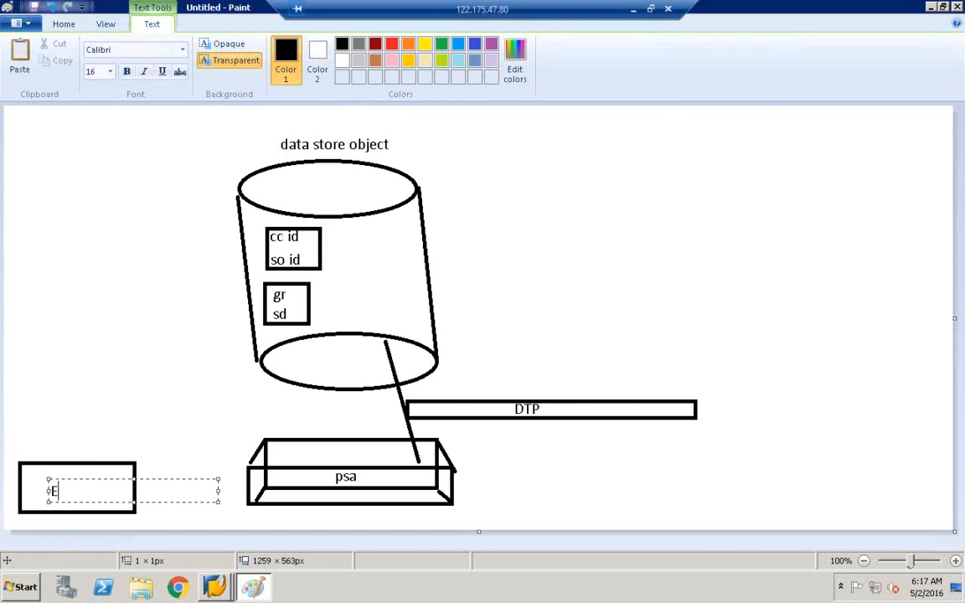
{"action": "left_click", "coordinate": [149, 361]}
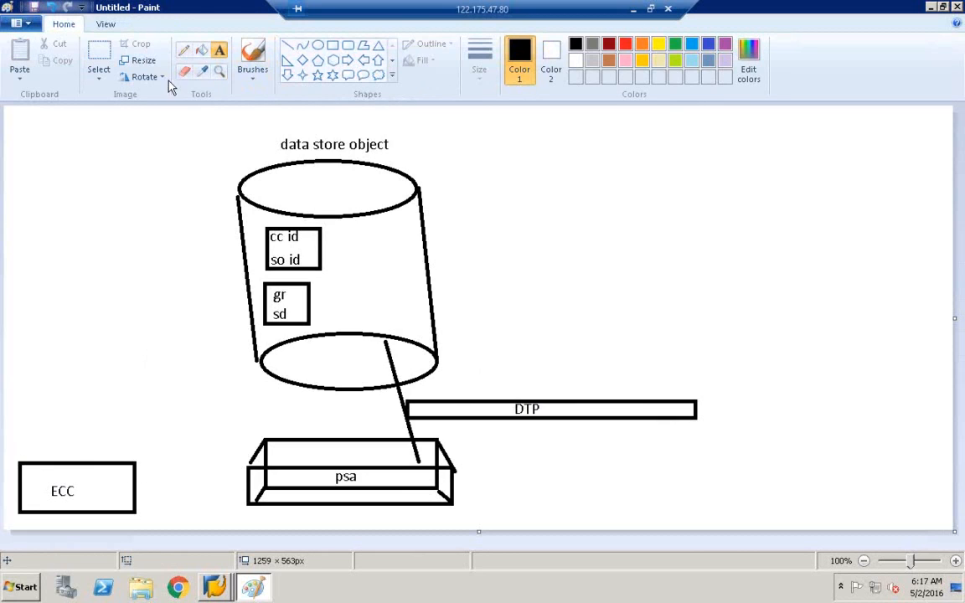
{"action": "left_click", "coordinate": [287, 50]}
{"action": "left_click_drag", "start_coordinate": [130, 480], "coordinate": [255, 457]}
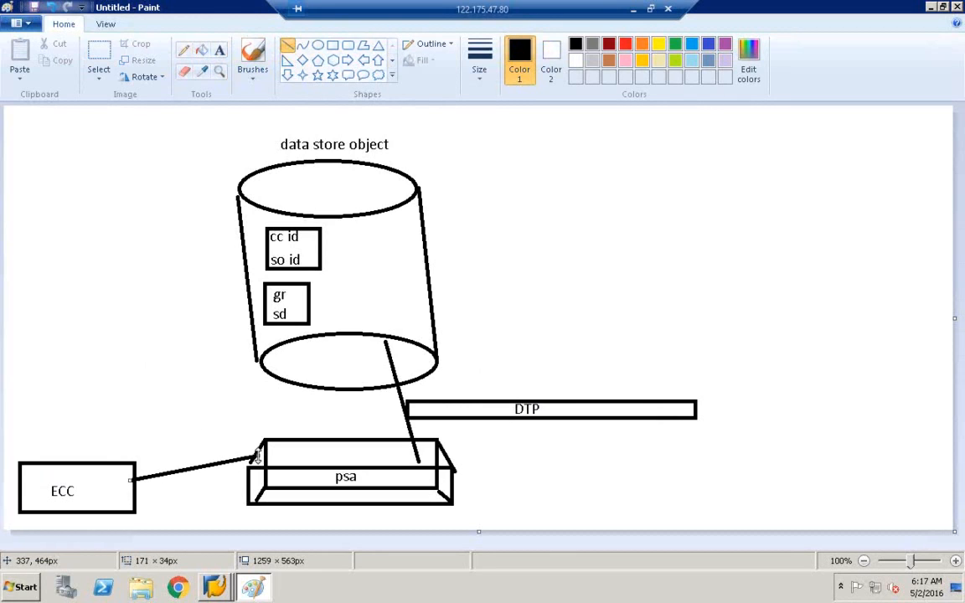
Step: Add a small box above the ECC-to-psa link labelled INFOPACKAGE
{"action": "left_click", "coordinate": [332, 45]}
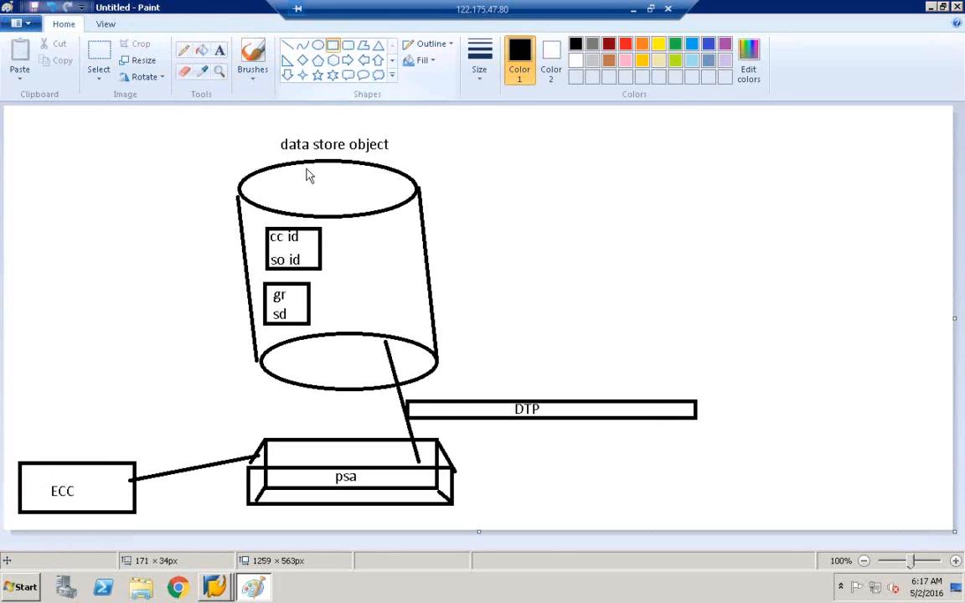
{"action": "left_click_drag", "start_coordinate": [137, 447], "coordinate": [247, 423]}
{"action": "left_click", "coordinate": [218, 51]}
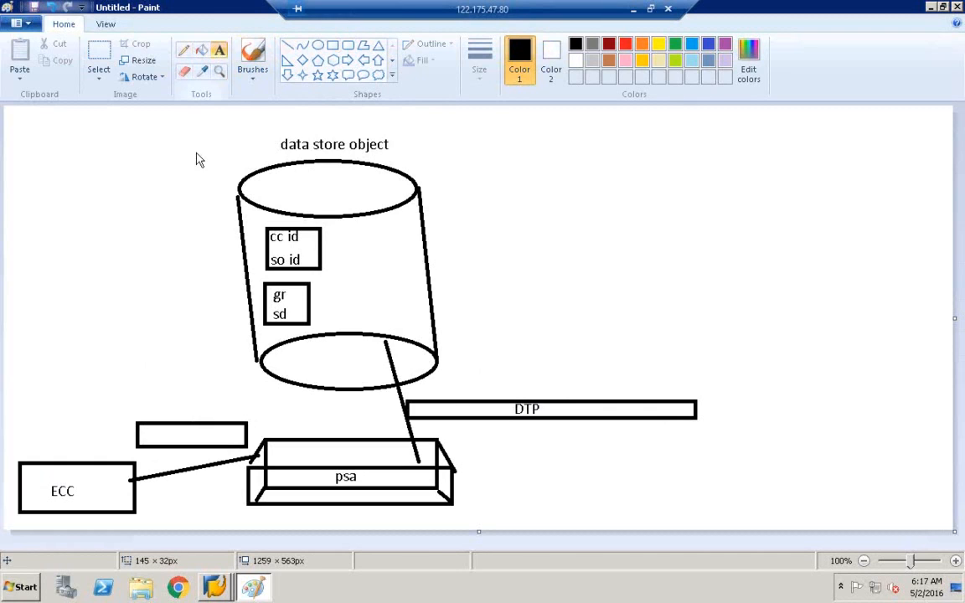
{"action": "left_click", "coordinate": [143, 434]}
{"action": "type", "text": "INFOPA"}
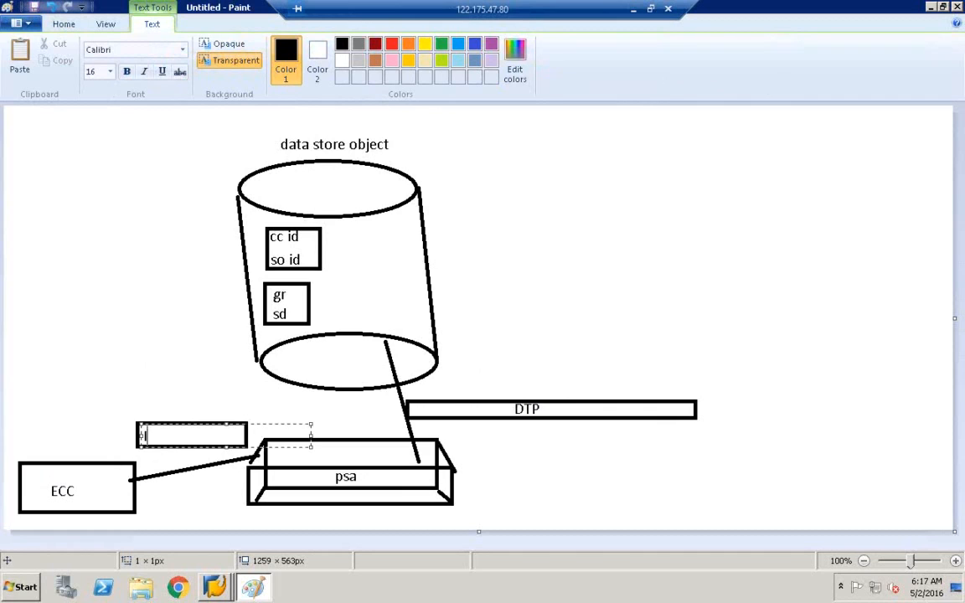
{"action": "type", "text": "CKAGE"}
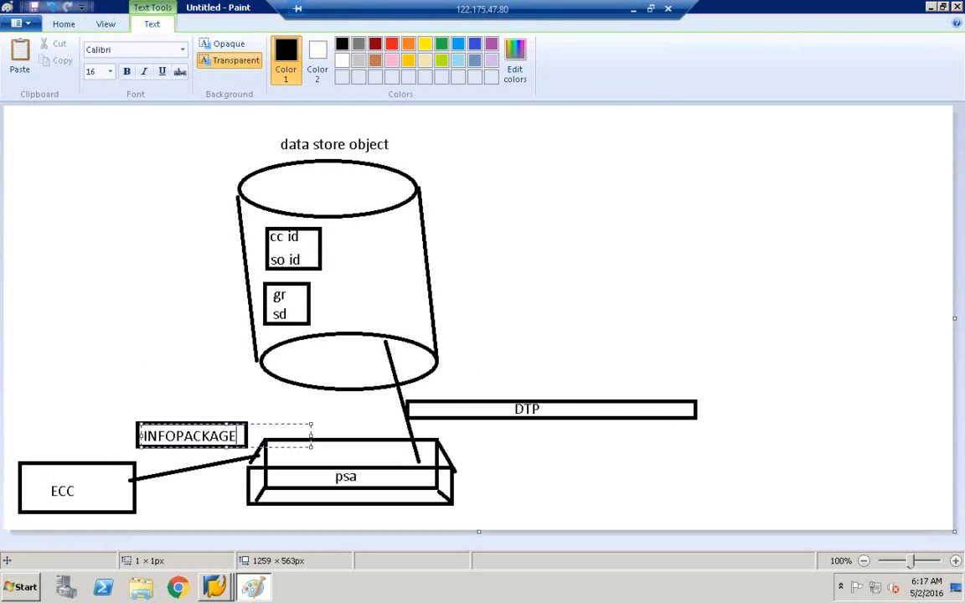
{"action": "left_click", "coordinate": [176, 357]}
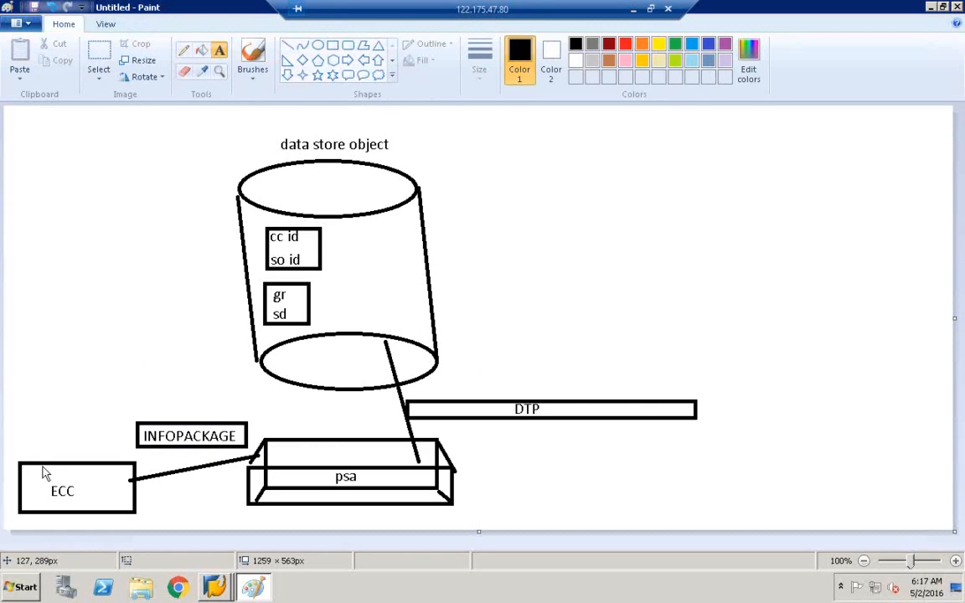
Step: Circle the ECC and psa labels with ovals
{"action": "left_click", "coordinate": [319, 46]}
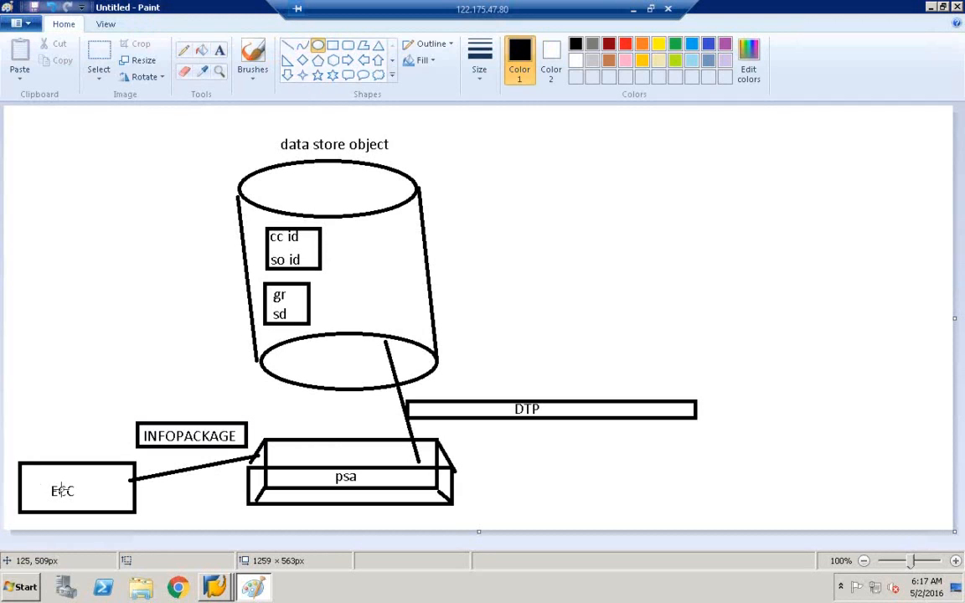
{"action": "left_click_drag", "start_coordinate": [31, 477], "coordinate": [85, 505]}
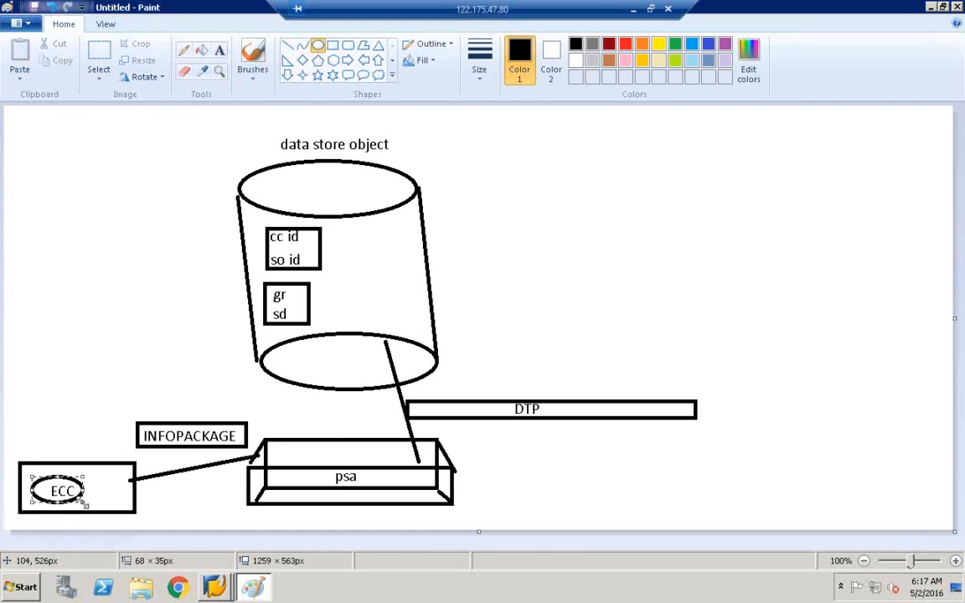
{"action": "left_click", "coordinate": [190, 351]}
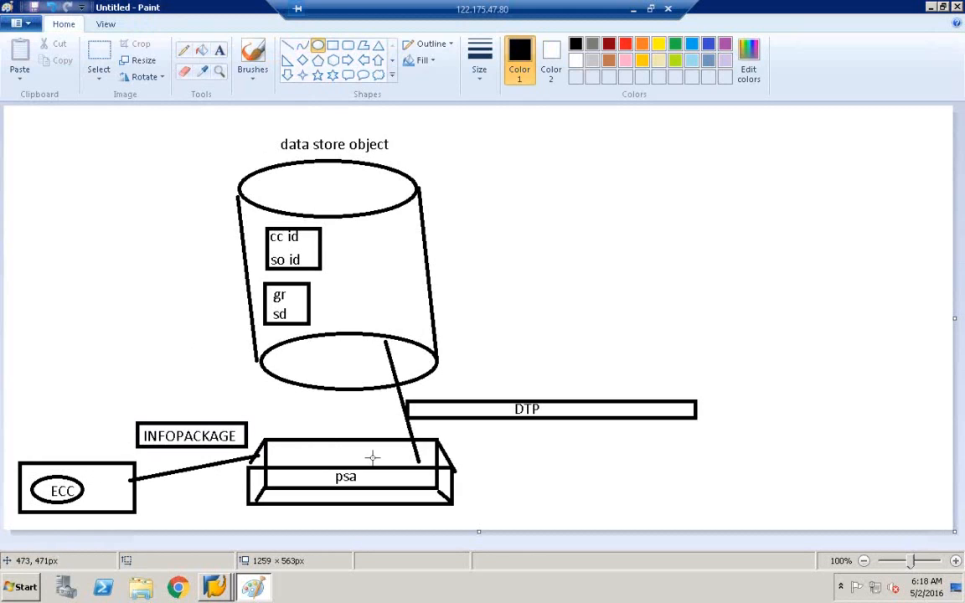
{"action": "left_click_drag", "start_coordinate": [326, 467], "coordinate": [373, 490]}
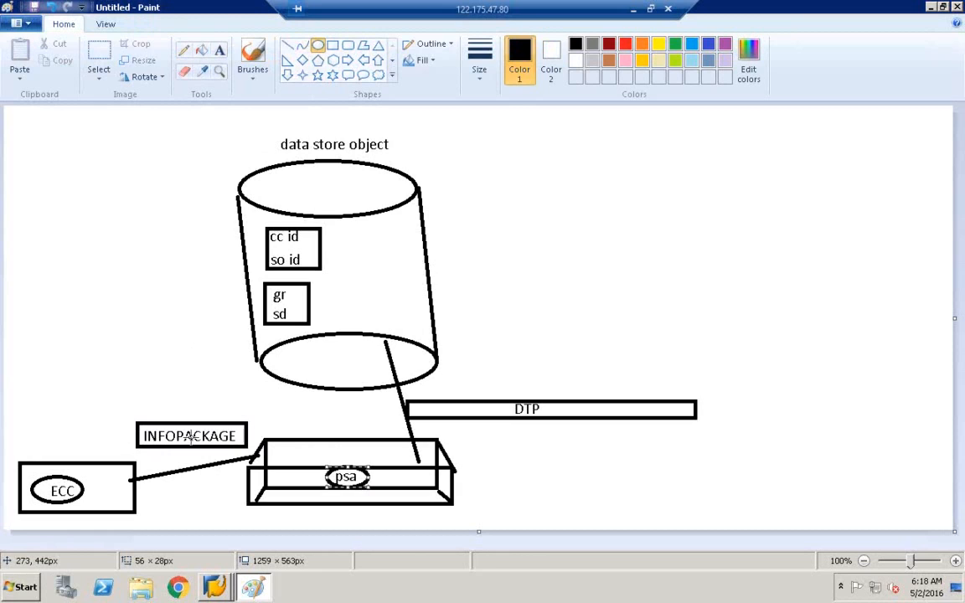
Step: Add short pencil marks near INFOPACKAGE, psa, ECC, the gr/sd labels and DTP
{"action": "left_click", "coordinate": [183, 49]}
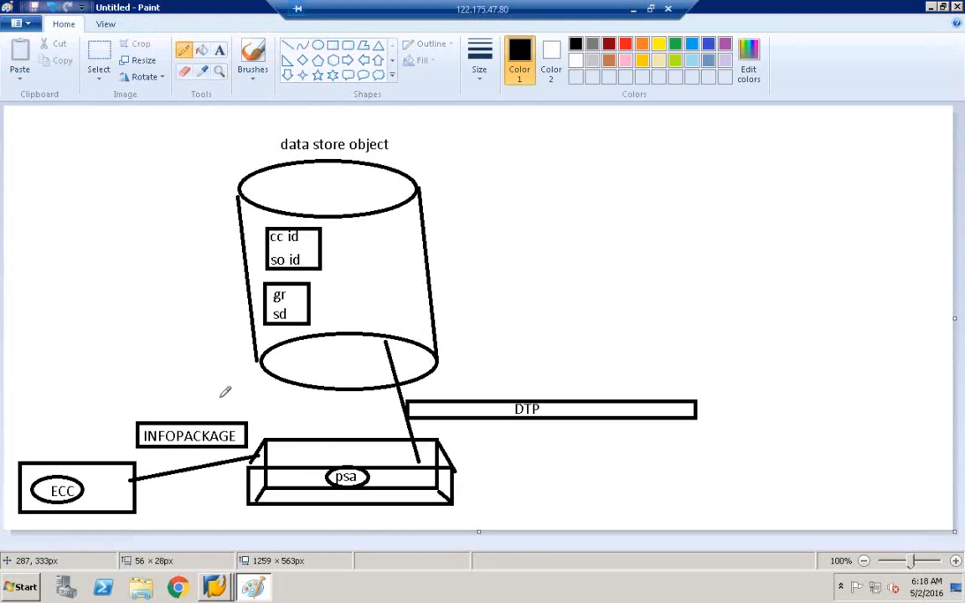
{"action": "left_click_drag", "start_coordinate": [209, 412], "coordinate": [211, 400]}
{"action": "left_click_drag", "start_coordinate": [377, 477], "coordinate": [395, 477]}
{"action": "left_click_drag", "start_coordinate": [96, 475], "coordinate": [110, 475]}
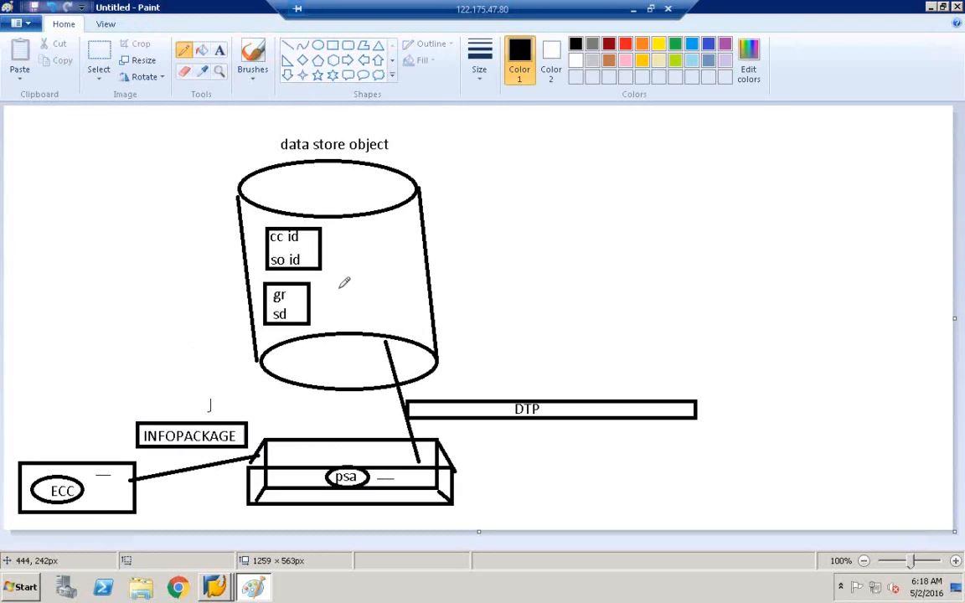
{"action": "left_click_drag", "start_coordinate": [339, 288], "coordinate": [353, 288]}
{"action": "left_click_drag", "start_coordinate": [547, 406], "coordinate": [543, 412]}
Step: Box the 'data store object' title and return to the SAP workbench
{"action": "left_click", "coordinate": [332, 45]}
{"action": "left_click_drag", "start_coordinate": [269, 134], "coordinate": [402, 156]}
{"action": "left_click", "coordinate": [429, 157]}
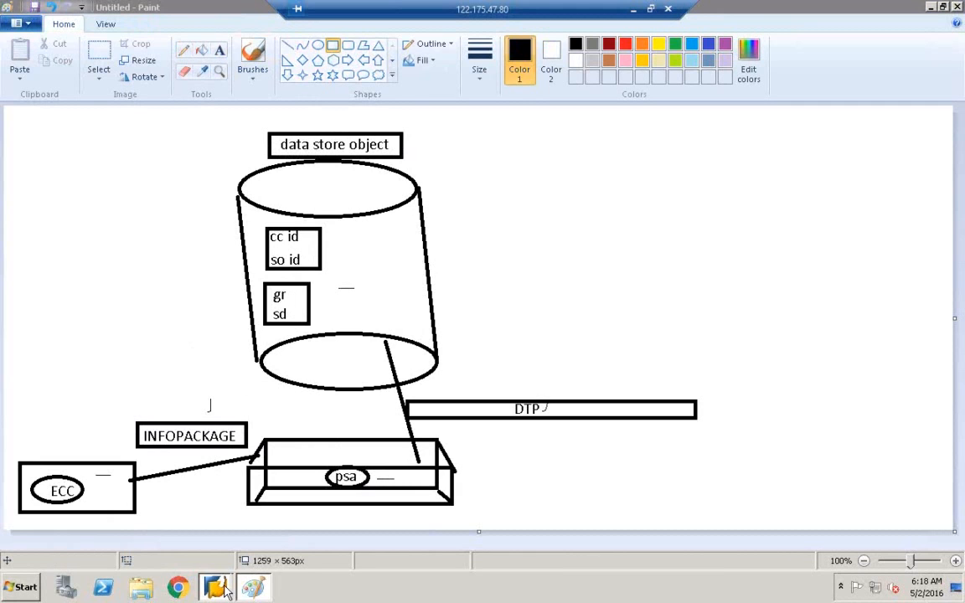
{"action": "mouse_move", "coordinate": [226, 590]}
{"action": "left_click", "coordinate": [213, 555]}
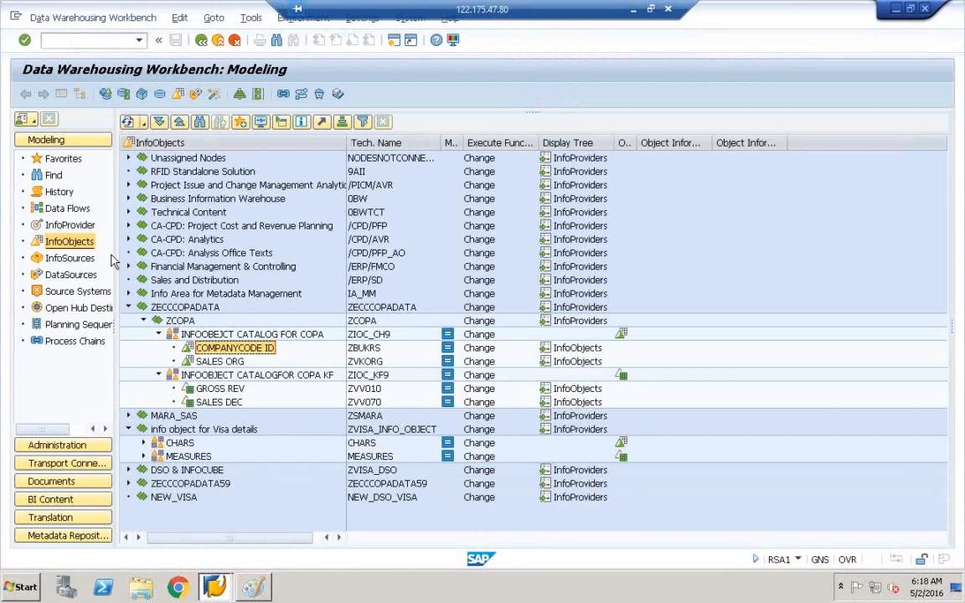
{"action": "left_click", "coordinate": [57, 223]}
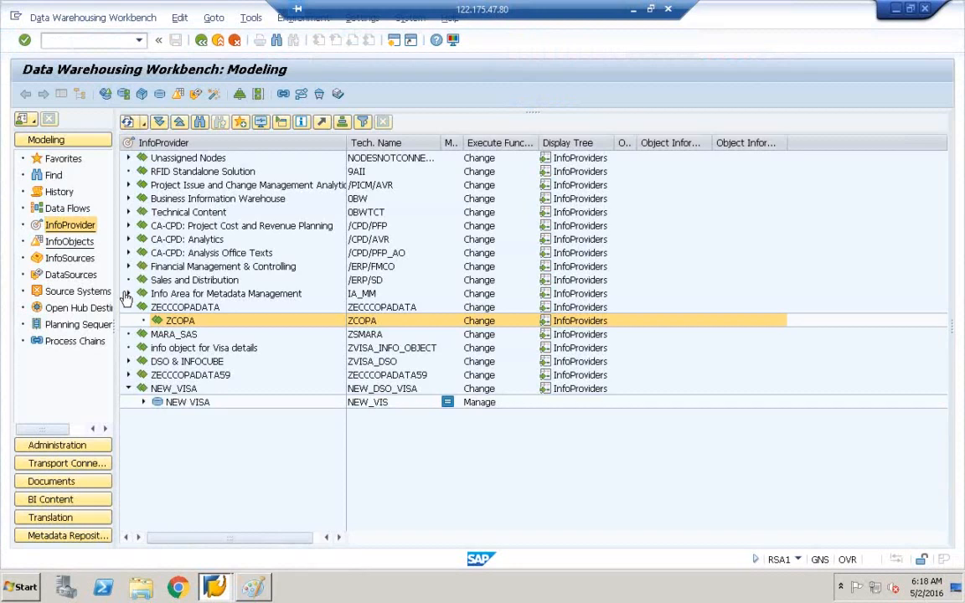
{"action": "left_click", "coordinate": [76, 241]}
{"action": "left_click", "coordinate": [365, 348]}
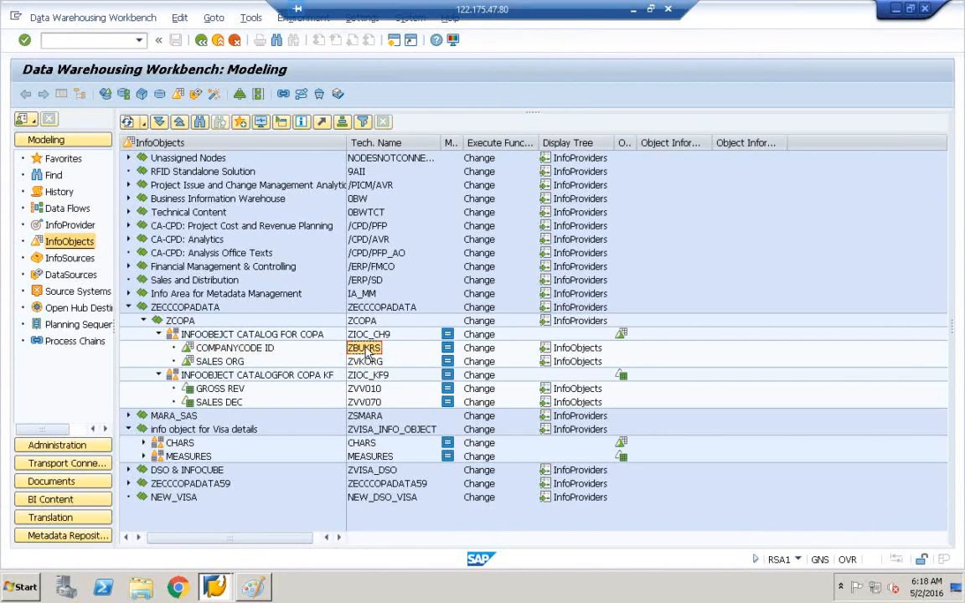
{"action": "left_click", "coordinate": [374, 365]}
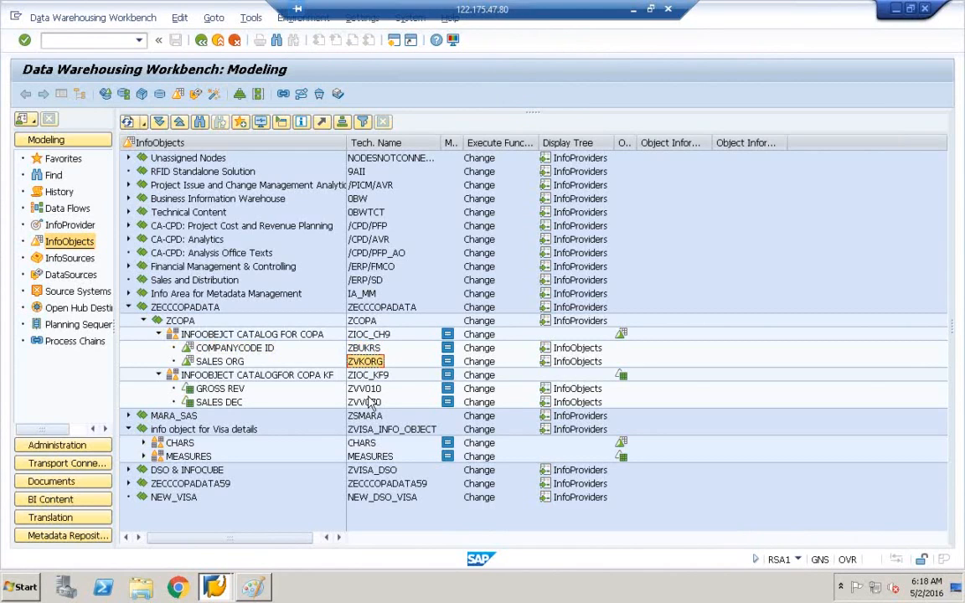
{"action": "left_click", "coordinate": [366, 393]}
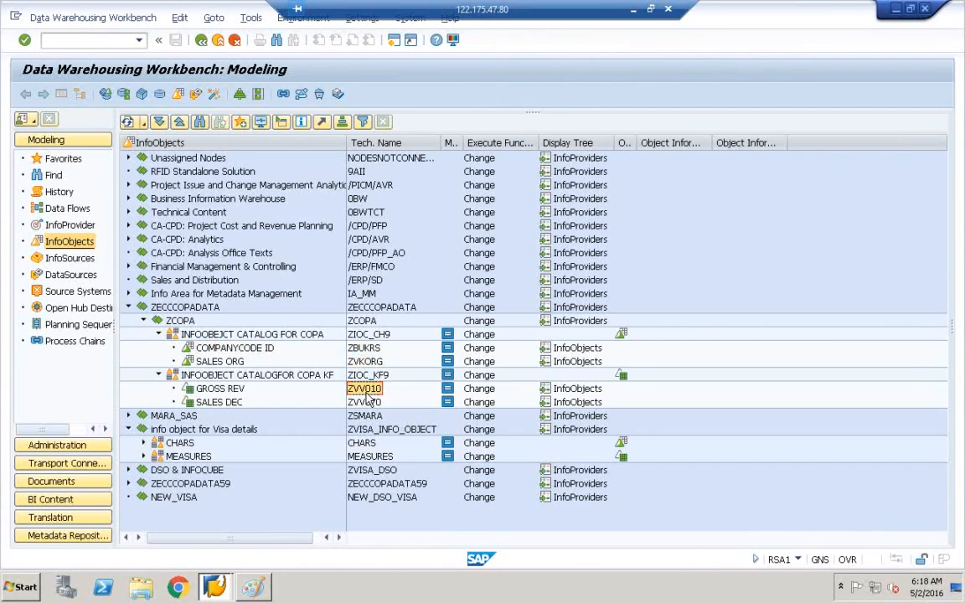
{"action": "left_click", "coordinate": [370, 404]}
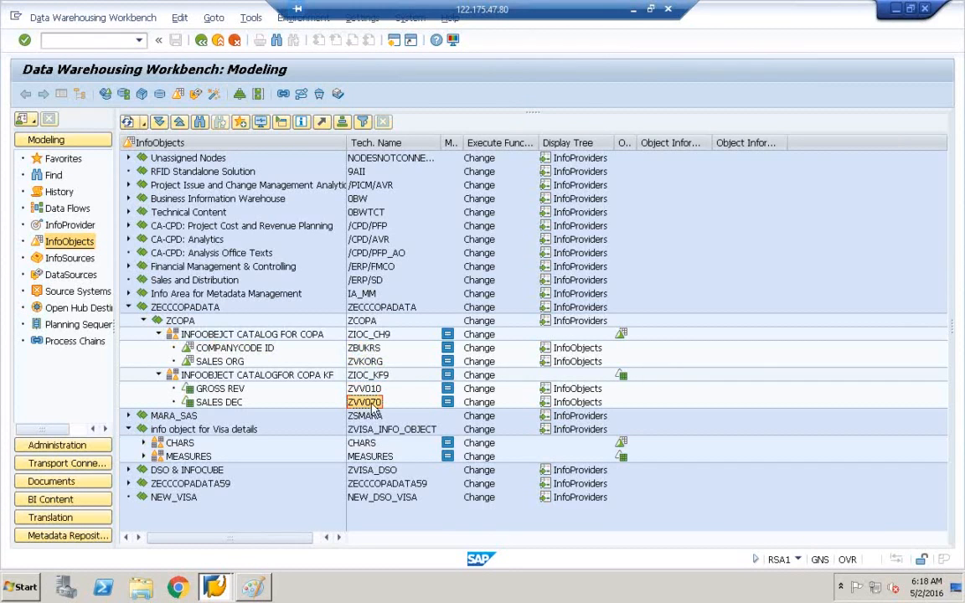
{"action": "left_click", "coordinate": [371, 362]}
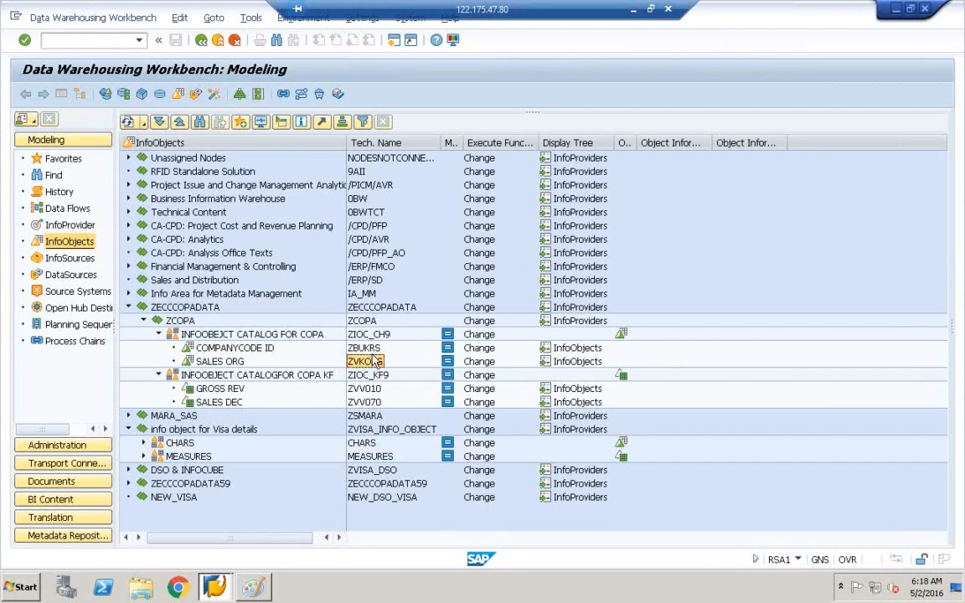
Step: Create DataStore object ZDSOCOPA in InfoArea ZCOPA and begin its COPA description
{"action": "left_click", "coordinate": [65, 226]}
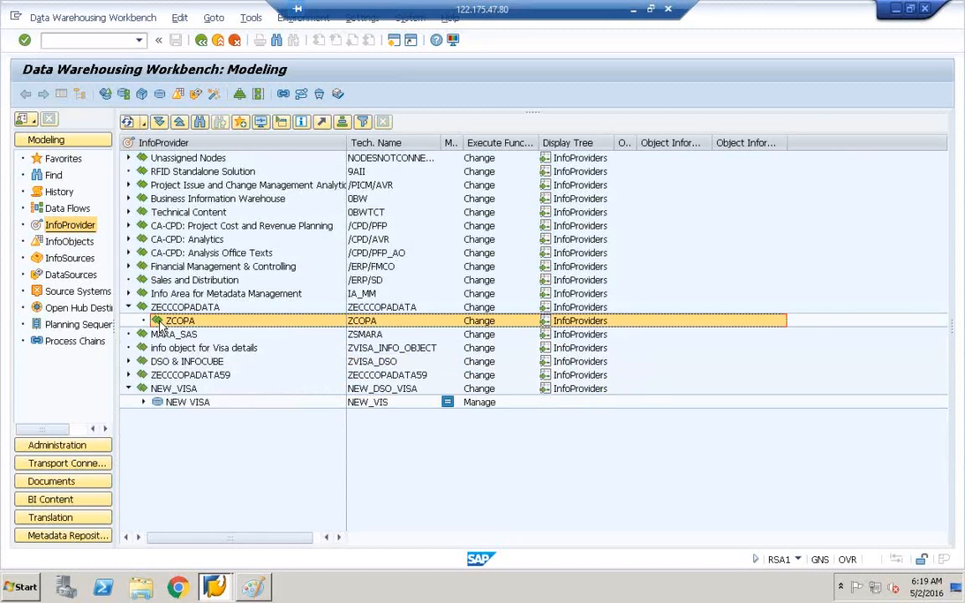
{"action": "right_click", "coordinate": [160, 325]}
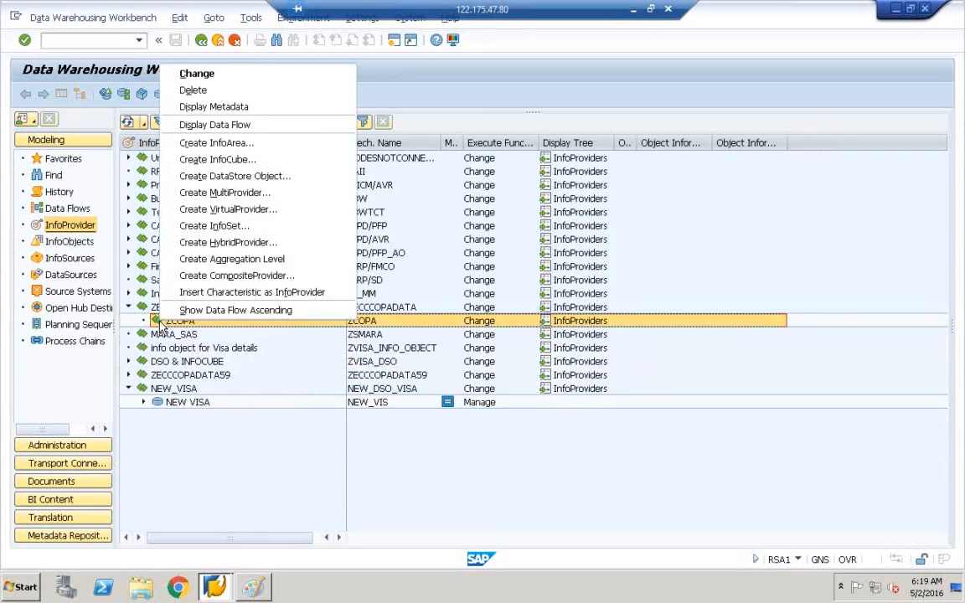
{"action": "left_click", "coordinate": [222, 182]}
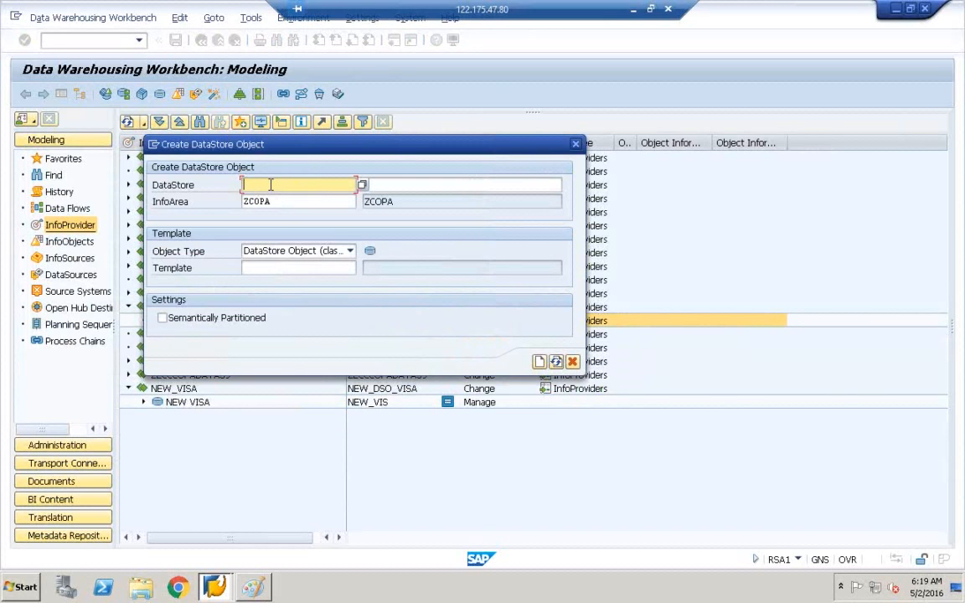
{"action": "type", "text": "ZDSO"}
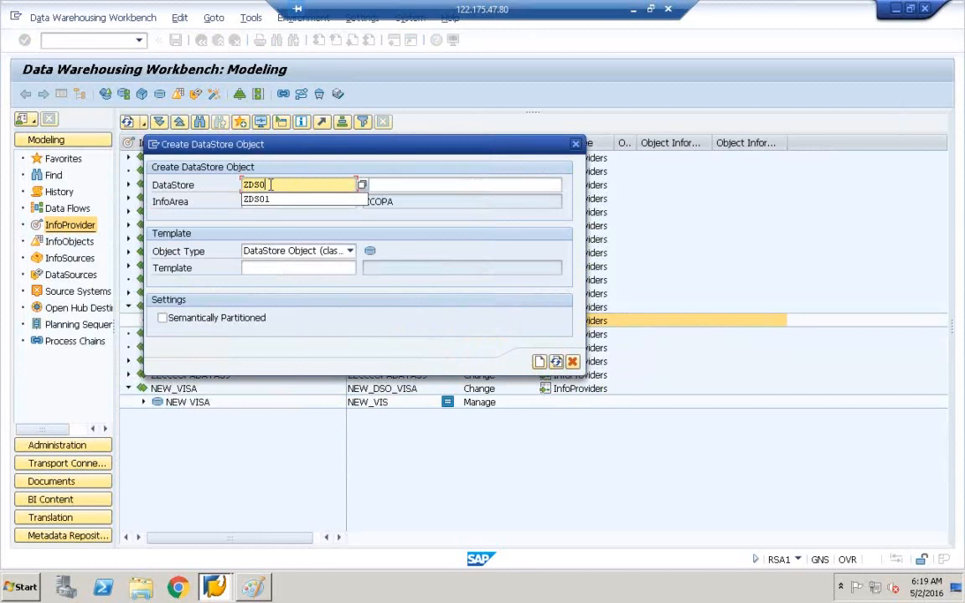
{"action": "left_click", "coordinate": [335, 150]}
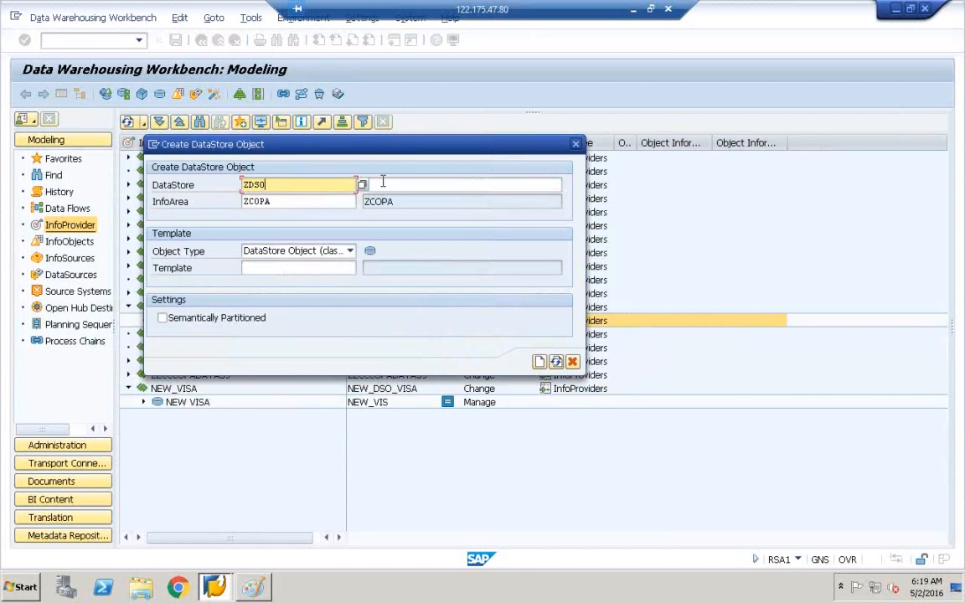
{"action": "type", "text": "DSOCOPA"}
{"action": "left_click", "coordinate": [425, 181]}
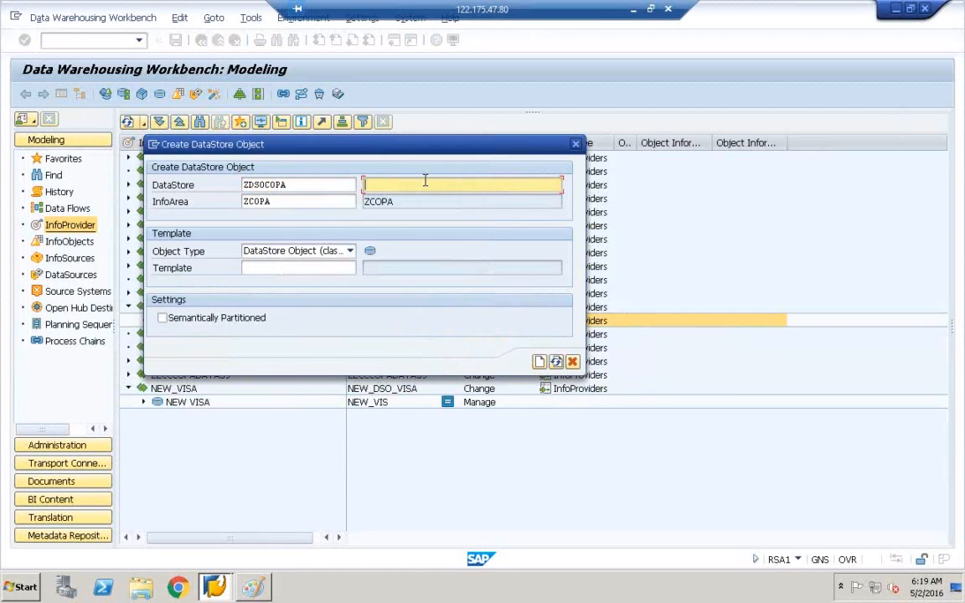
{"action": "type", "text": "COPA DATA STORE OBJECT"}
Step: Create the new ZDSOCOPA DataStore object and widen its structure pane to show Key fields and Data Fields
{"action": "left_click", "coordinate": [541, 366]}
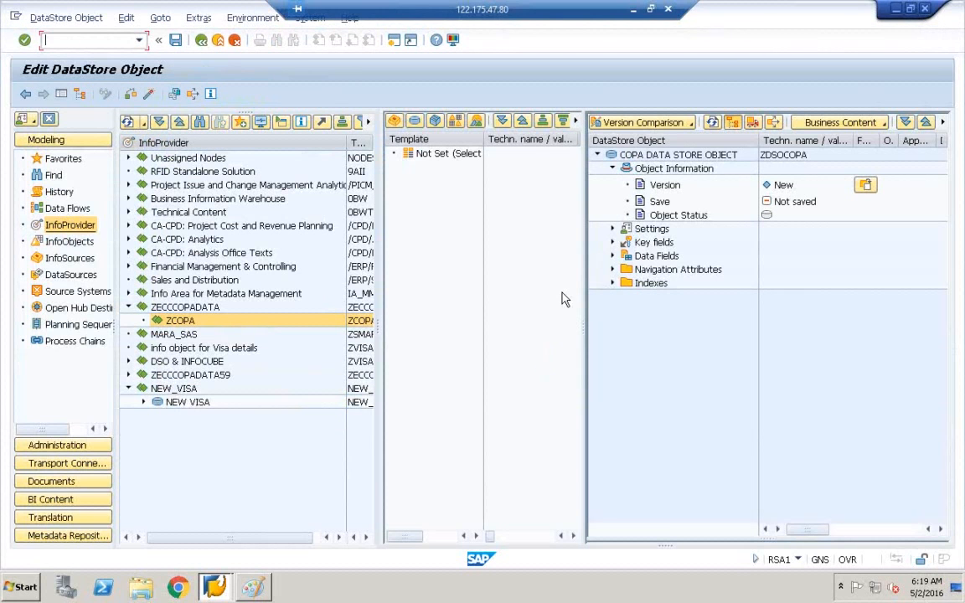
{"action": "left_click_drag", "start_coordinate": [585, 327], "coordinate": [472, 329]}
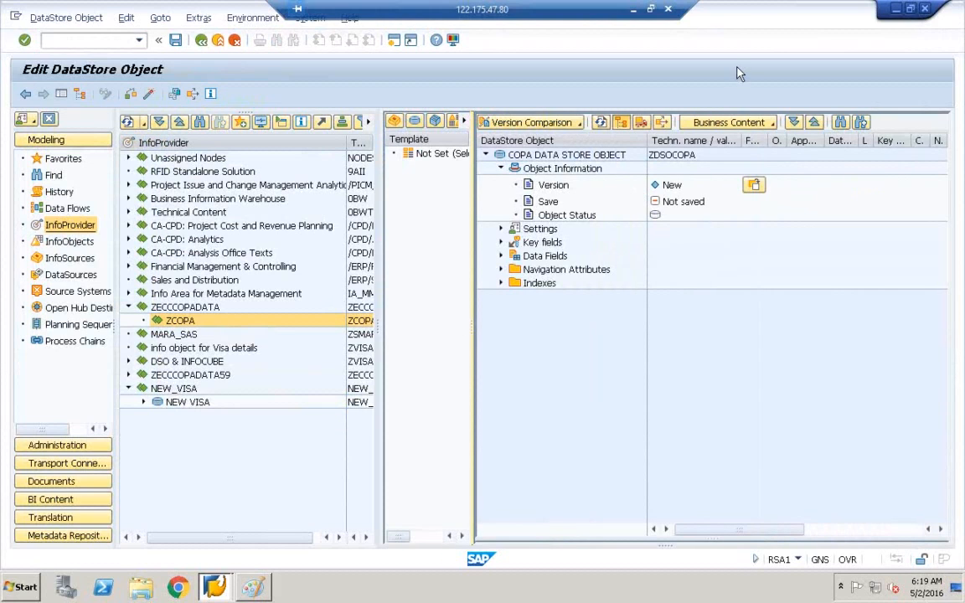
{"action": "left_click", "coordinate": [537, 243]}
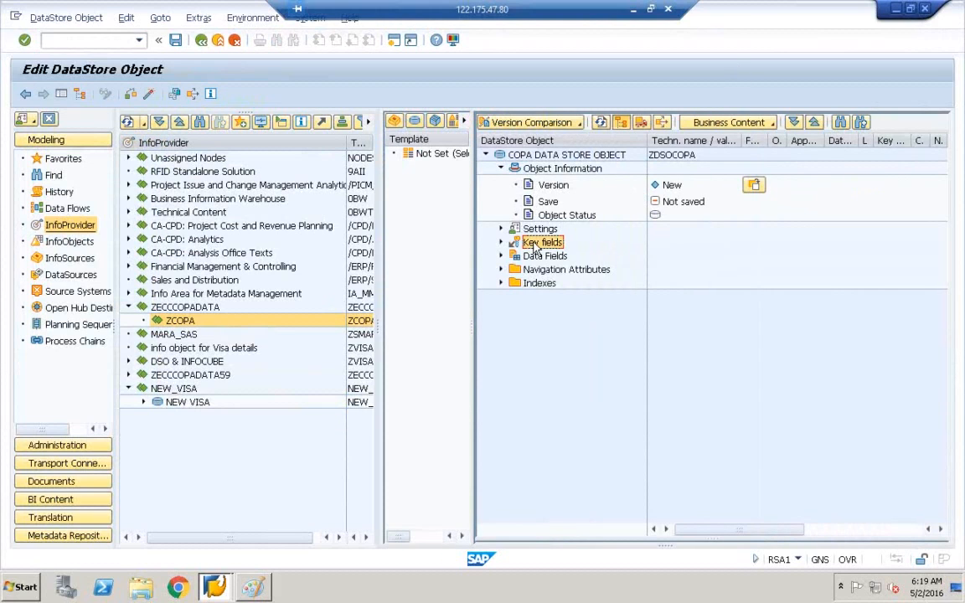
{"action": "left_click", "coordinate": [532, 257]}
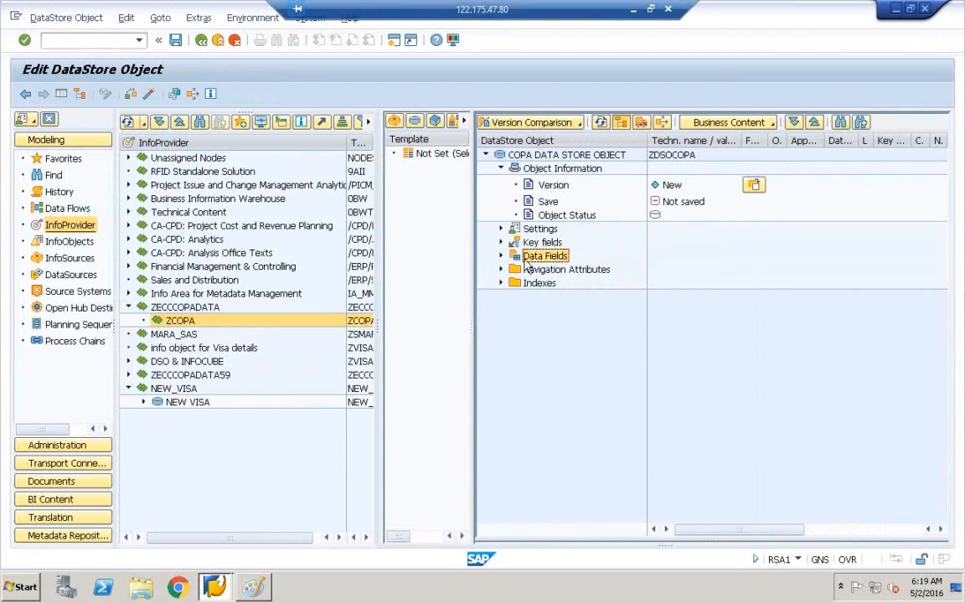
Step: Reselect the Key fields folder, then bring the Paint data-flow diagram to the front
{"action": "left_click", "coordinate": [538, 244]}
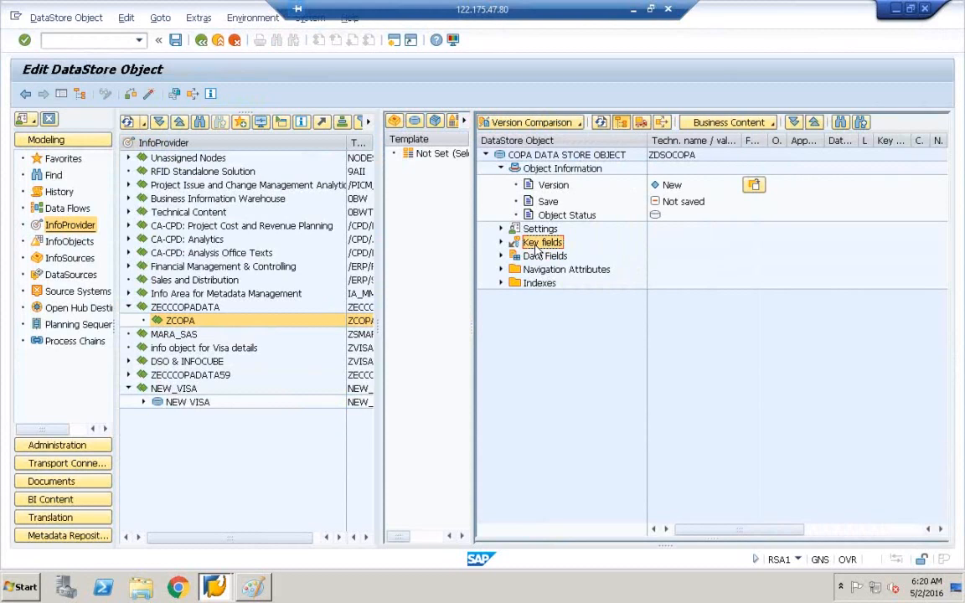
{"action": "left_click", "coordinate": [536, 244]}
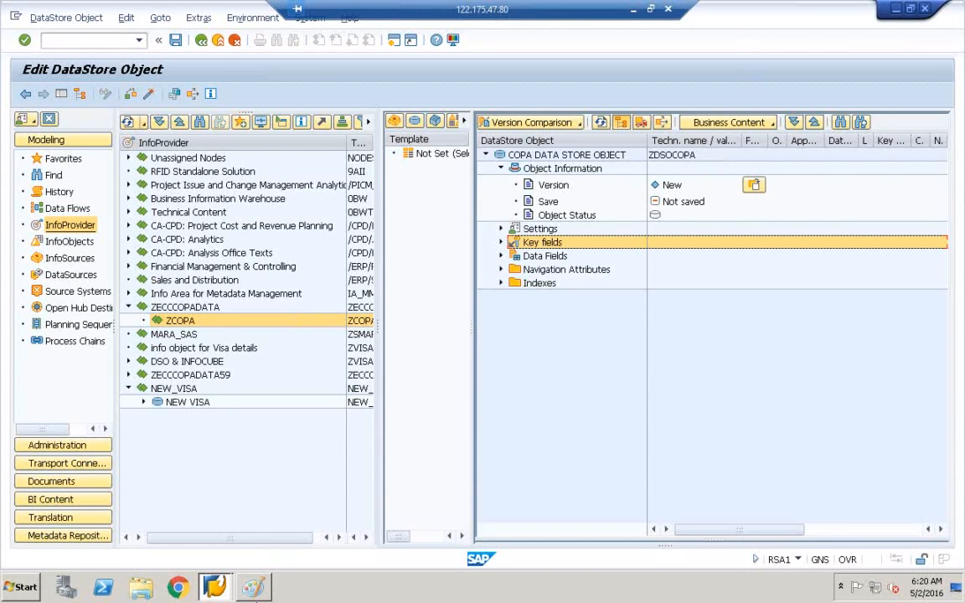
{"action": "left_click", "coordinate": [261, 599]}
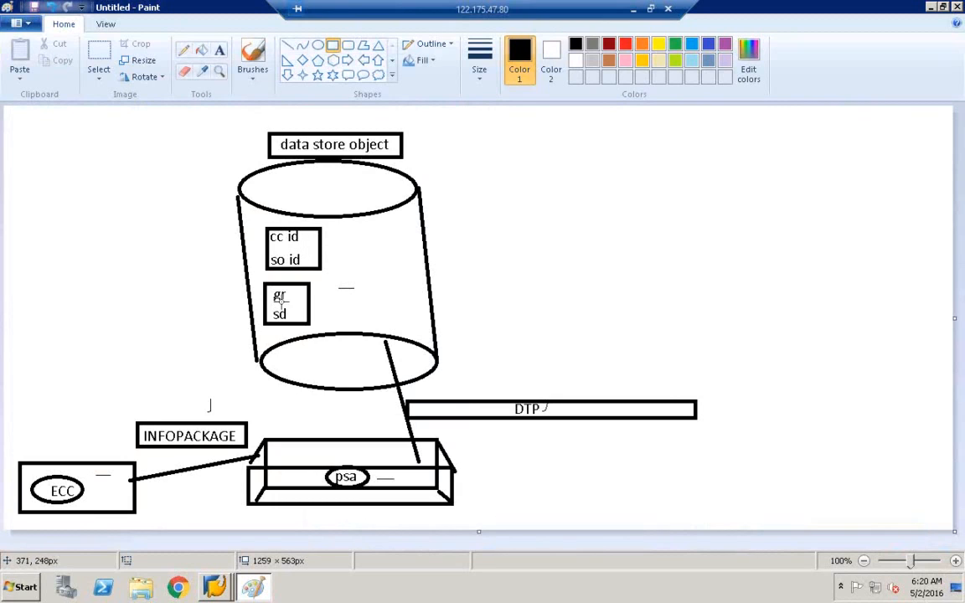
Step: Draw pencil ticks beside gr and cc id, and a line out from cc id
{"action": "left_click", "coordinate": [183, 50]}
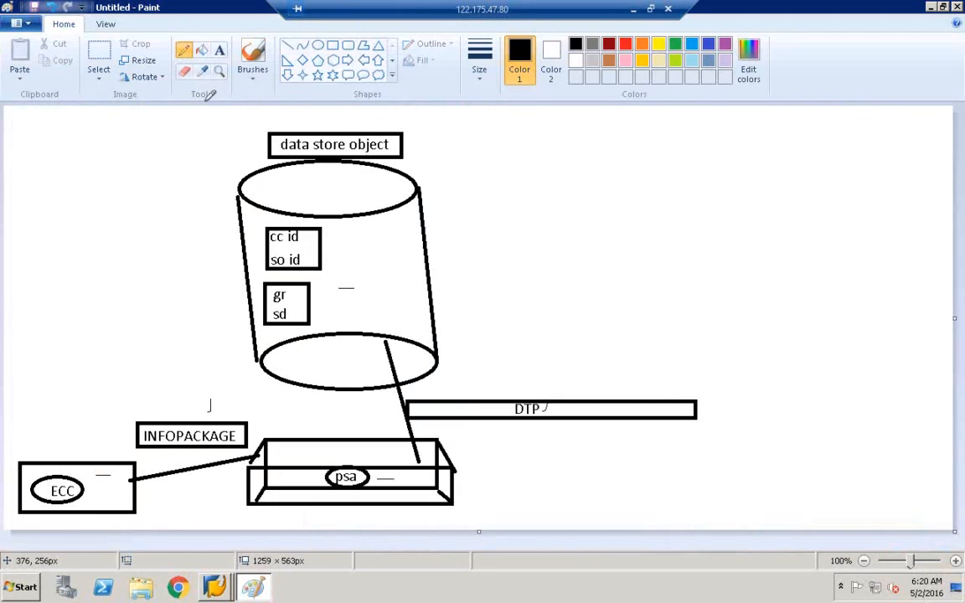
{"action": "mouse_move", "coordinate": [293, 295]}
{"action": "left_mouse_down"}
{"action": "mouse_move", "coordinate": [302, 279]}
{"action": "mouse_move", "coordinate": [291, 305]}
{"action": "left_mouse_up"}
{"action": "mouse_move", "coordinate": [304, 237]}
{"action": "left_mouse_down"}
{"action": "mouse_move", "coordinate": [307, 227]}
{"action": "mouse_move", "coordinate": [312, 240]}
{"action": "left_mouse_up"}
{"action": "left_click_drag", "start_coordinate": [311, 237], "coordinate": [340, 234]}
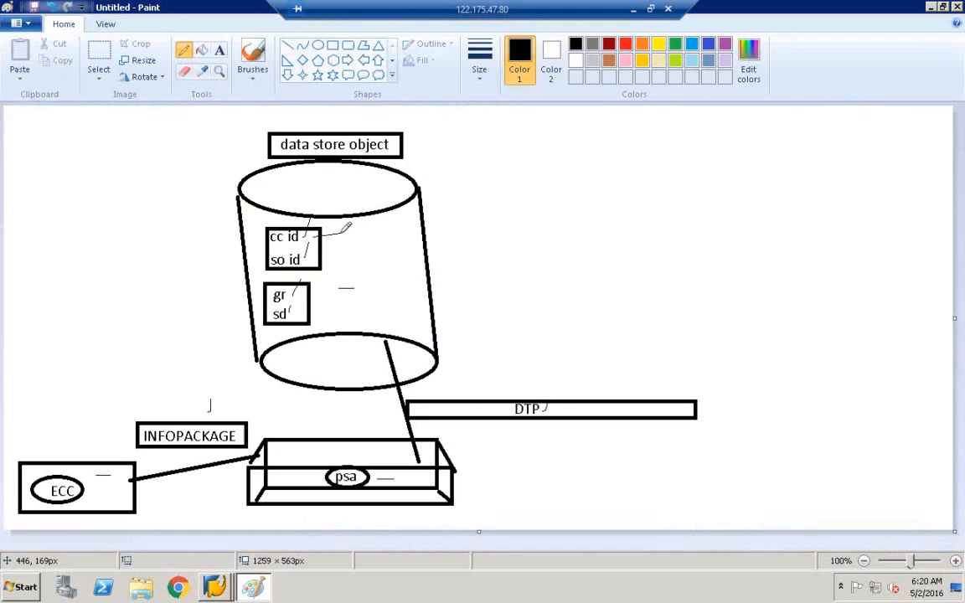
Step: Label the cc id line 'KEY' and return to the SAP DataStore object editor
{"action": "left_click", "coordinate": [218, 52]}
{"action": "left_click", "coordinate": [340, 221]}
{"action": "type", "text": "KEY"}
{"action": "left_click", "coordinate": [554, 162]}
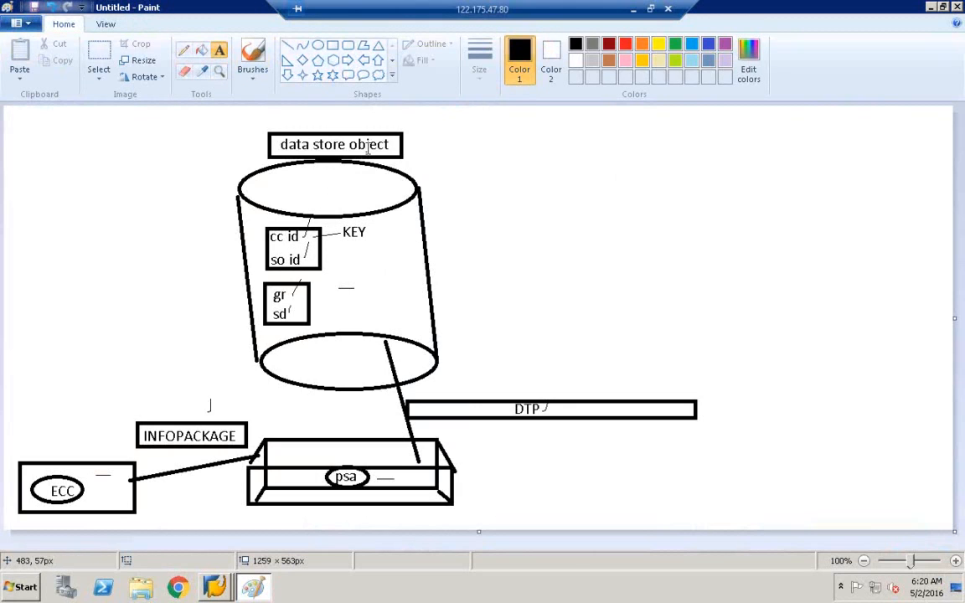
{"action": "left_click", "coordinate": [220, 585]}
{"action": "left_click", "coordinate": [226, 556]}
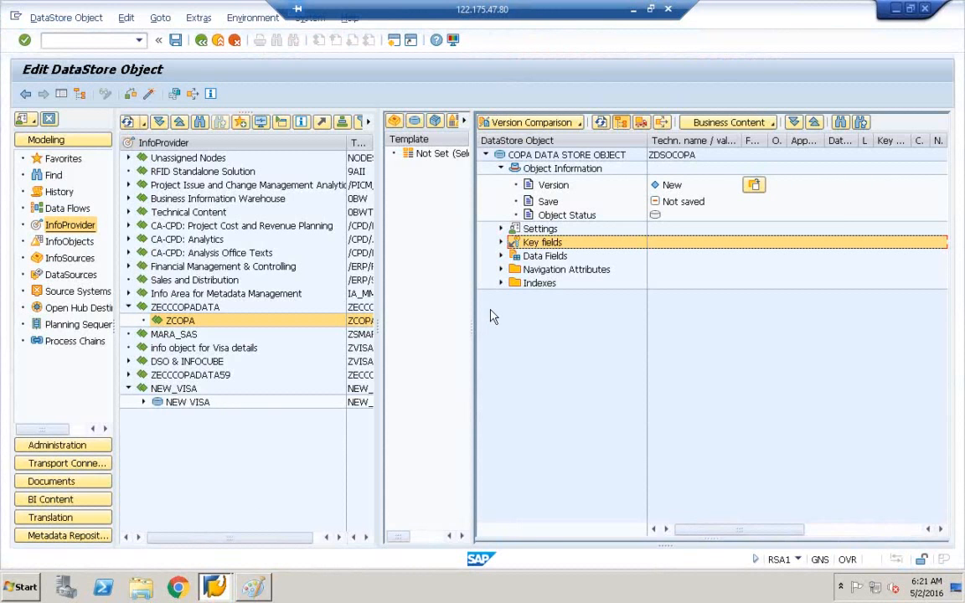
Step: Insert InfoObject ZBUKRS into Key fields through InfoObject Direct Input
{"action": "right_click", "coordinate": [528, 246]}
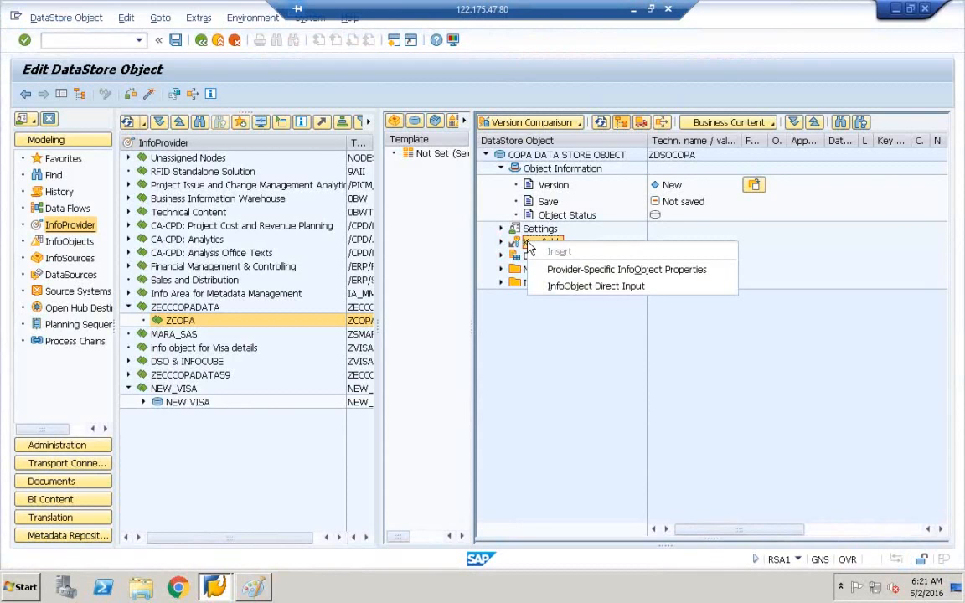
{"action": "left_click", "coordinate": [580, 287]}
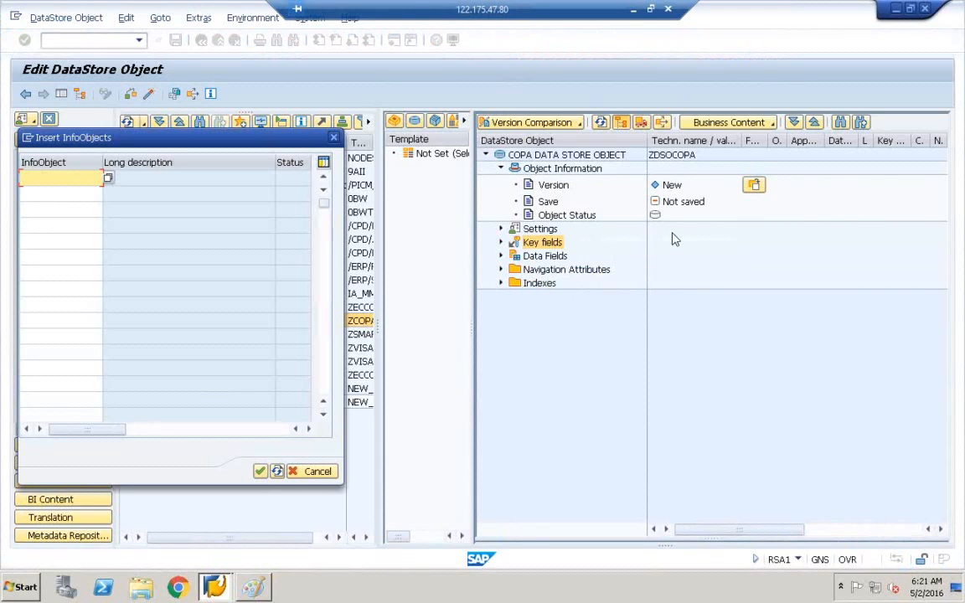
{"action": "left_click", "coordinate": [961, 215]}
{"action": "type", "text": "BUKRS"}
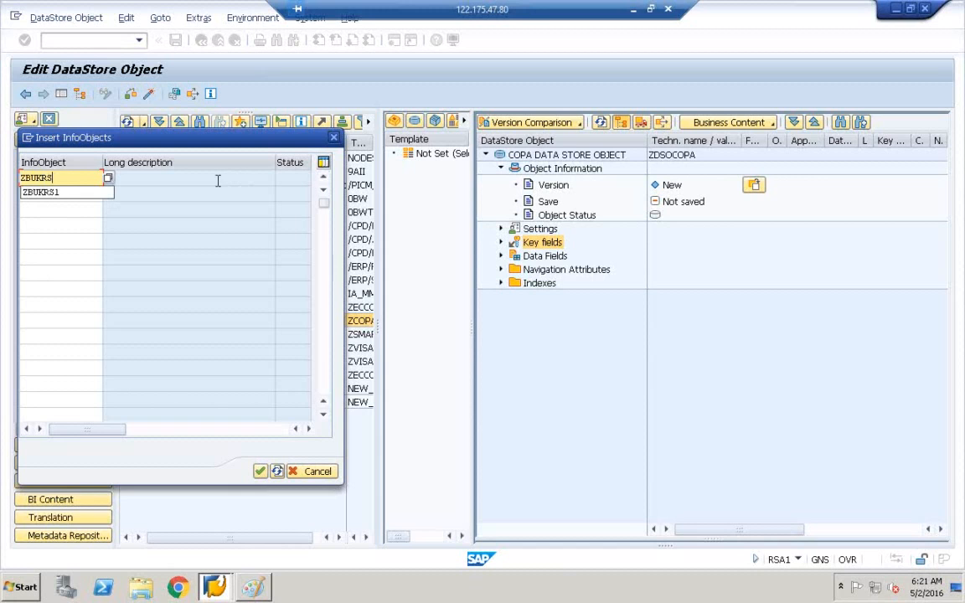
{"action": "left_click", "coordinate": [216, 191]}
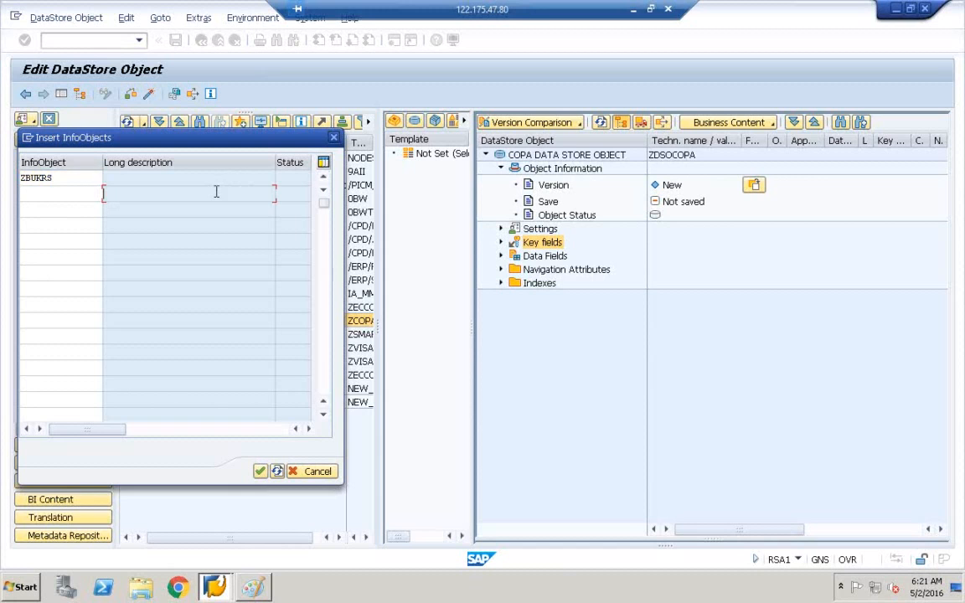
{"action": "left_click", "coordinate": [65, 174]}
{"action": "key", "text": "Return"}
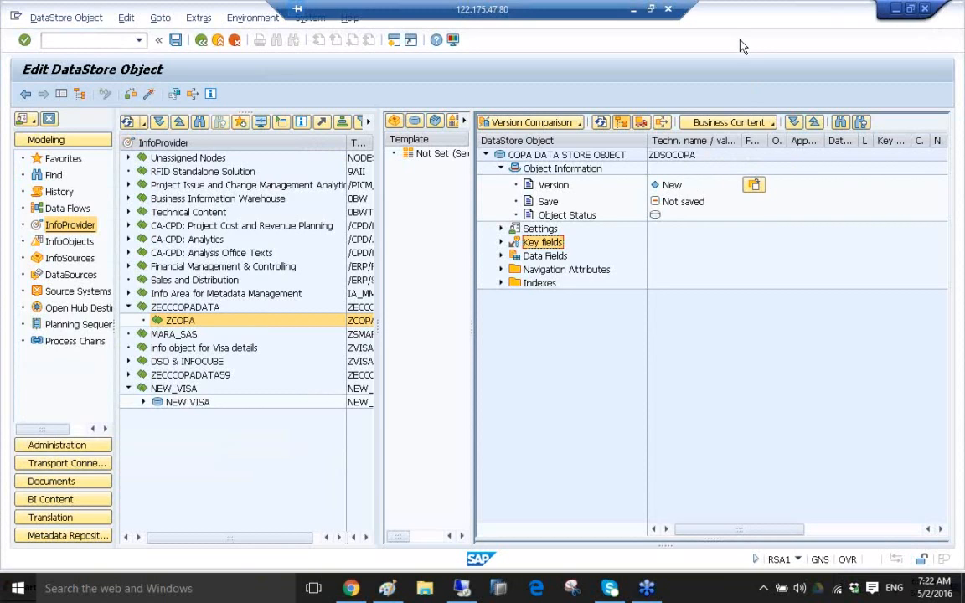
Step: Expand Key fields to verify COMPANYCODE ID (ZBUKRS), then select the Data Fields folder
{"action": "left_click", "coordinate": [502, 242]}
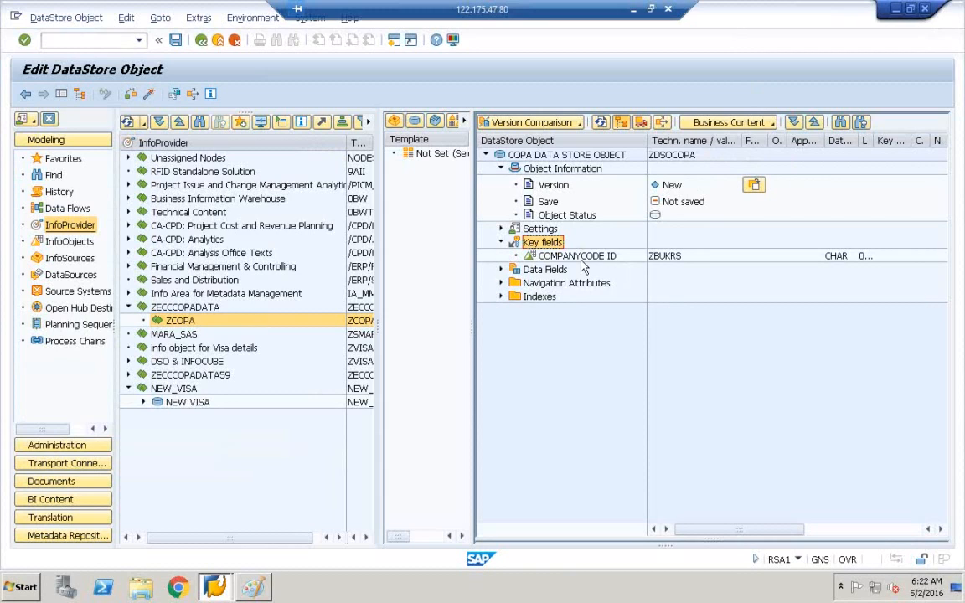
{"action": "left_click", "coordinate": [584, 258]}
{"action": "left_click", "coordinate": [665, 259]}
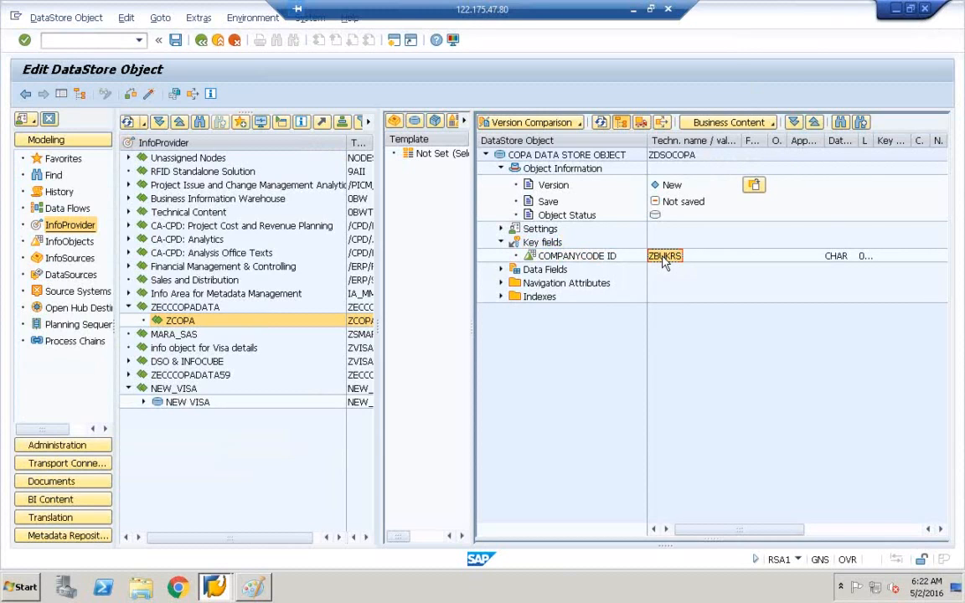
{"action": "left_click", "coordinate": [522, 270]}
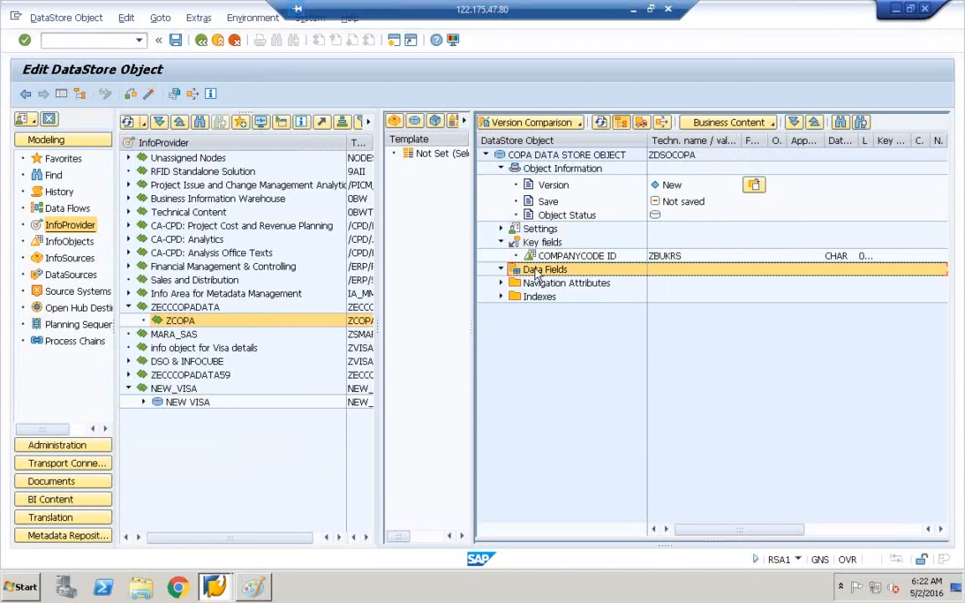
Step: In Paint, pencil ticks next to so id and sd, then return to the DataStore editor
{"action": "left_click", "coordinate": [256, 587]}
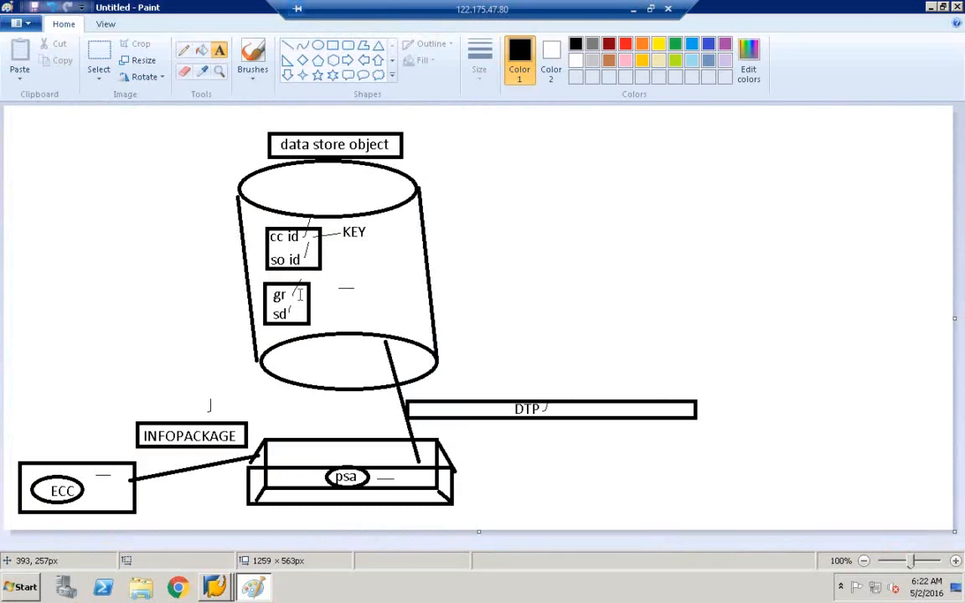
{"action": "left_click", "coordinate": [184, 50]}
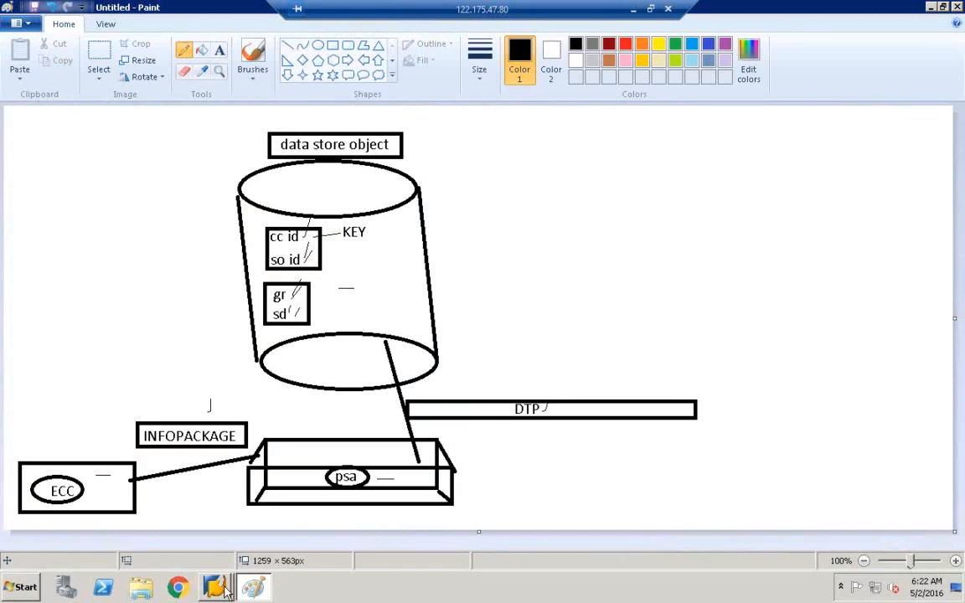
{"action": "mouse_move", "coordinate": [216, 584]}
{"action": "left_click", "coordinate": [214, 555]}
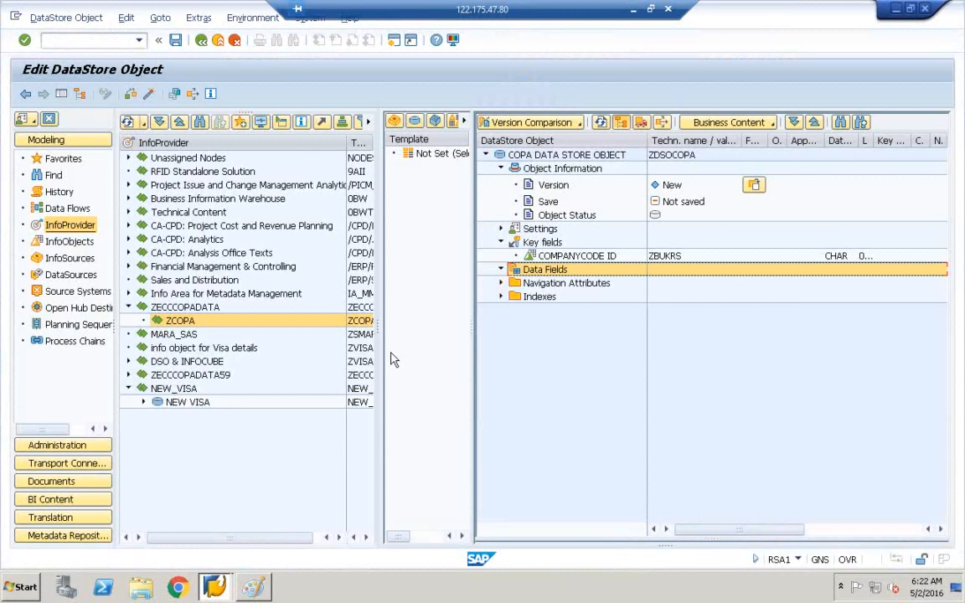
Step: Insert ZVKORG (SALES ORG) under Data Fields through InfoObject Direct Input
{"action": "right_click", "coordinate": [518, 274]}
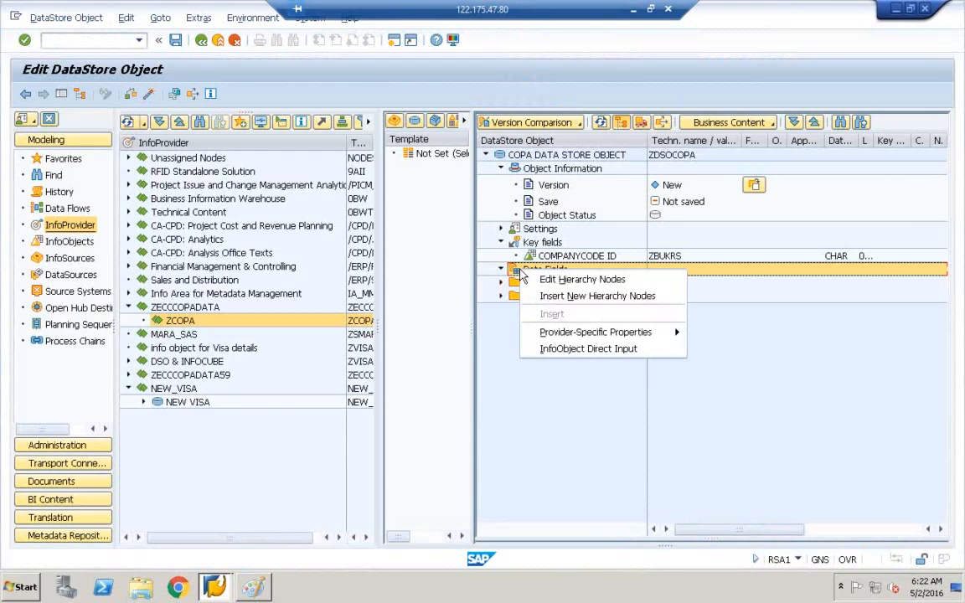
{"action": "left_click", "coordinate": [552, 349]}
{"action": "left_click_drag", "start_coordinate": [212, 147], "coordinate": [369, 337]}
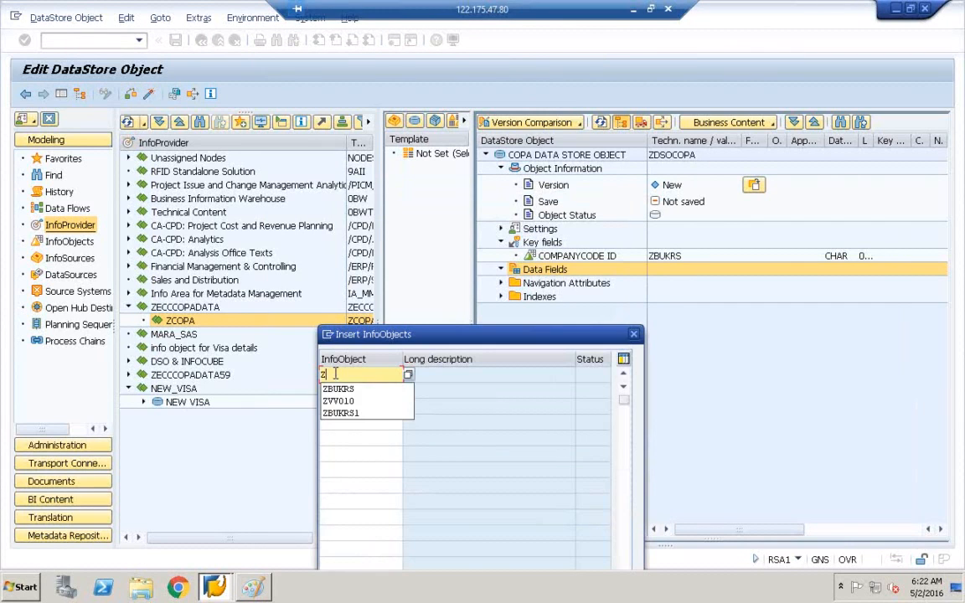
{"action": "type", "text": "VKORG"}
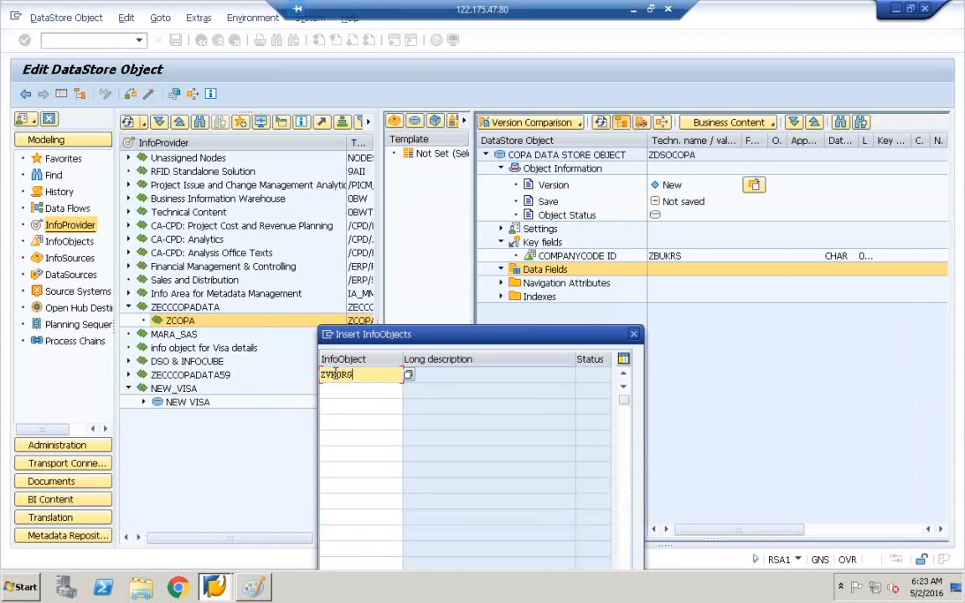
{"action": "key", "text": "Return"}
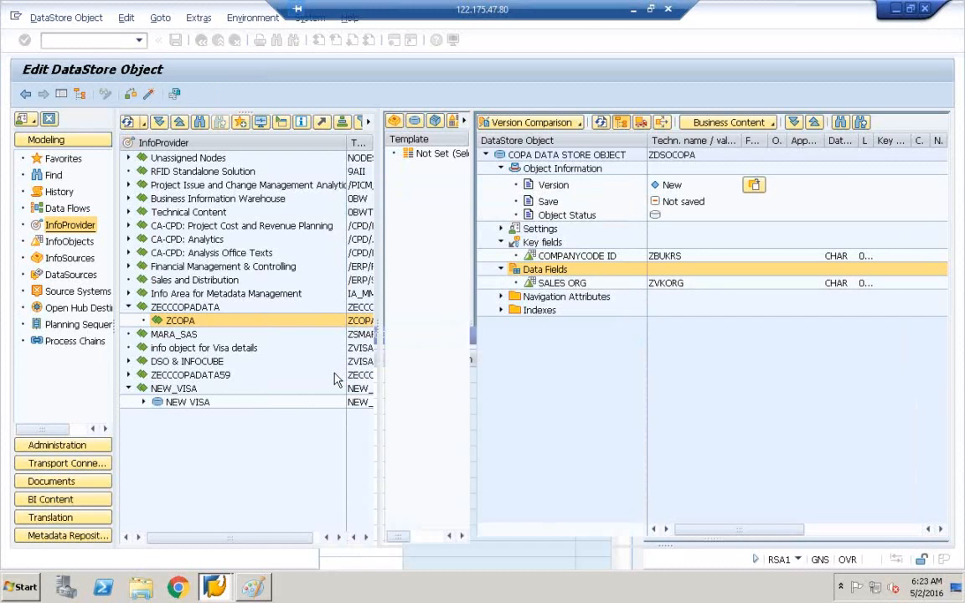
{"action": "right_click", "coordinate": [528, 274]}
Step: Insert ZVV010 (GROSS REV) and ZVV070 (SALES DEC) as Data Fields in one Direct Input entry
{"action": "key", "text": "Escape"}
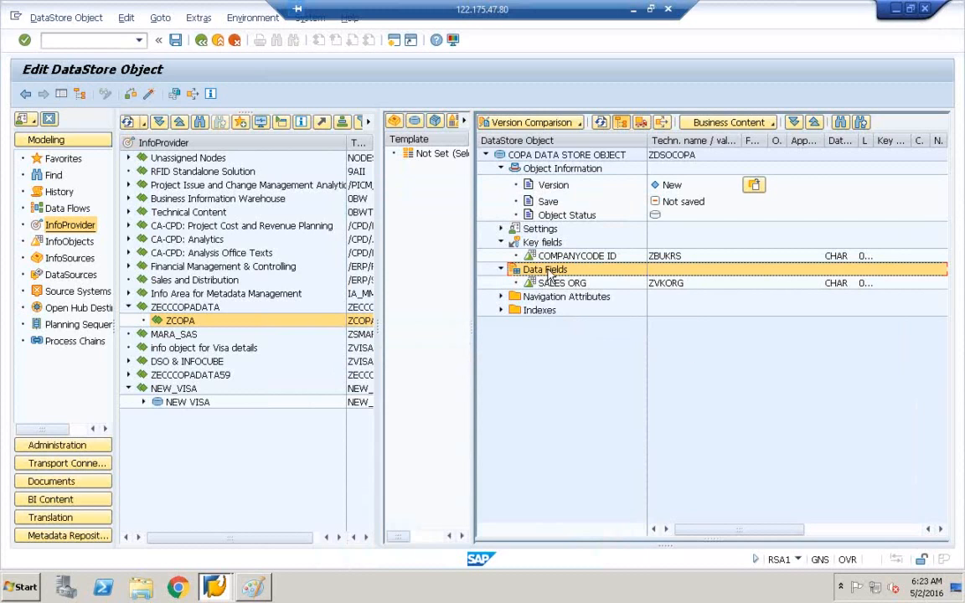
{"action": "left_click", "coordinate": [664, 285]}
{"action": "left_click", "coordinate": [548, 273]}
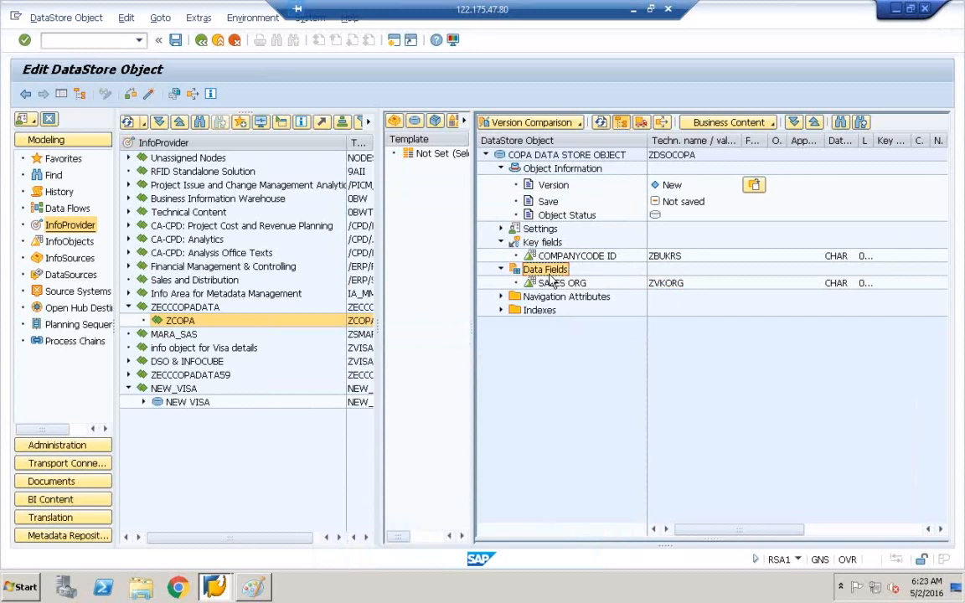
{"action": "right_click", "coordinate": [548, 276]}
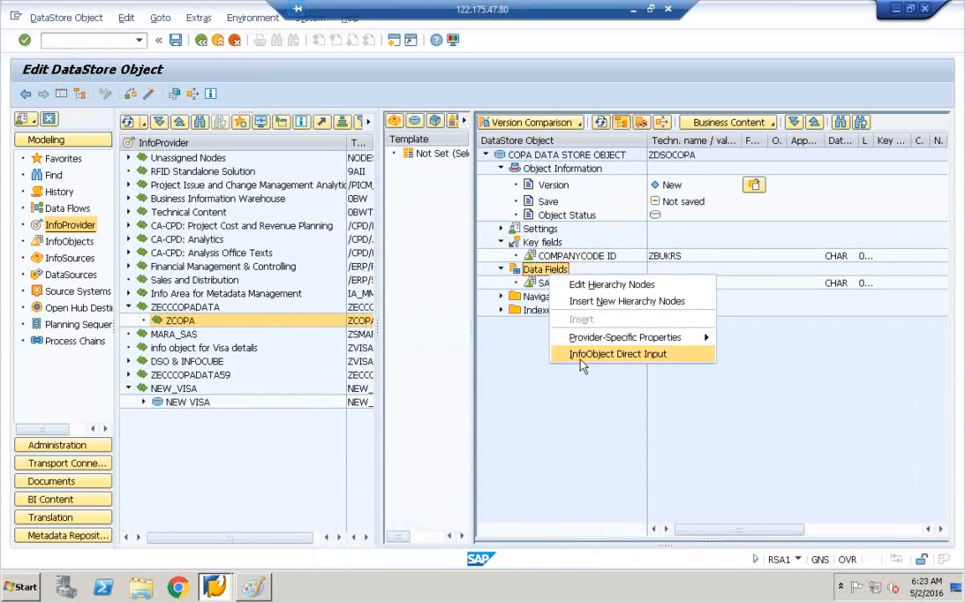
{"action": "left_click", "coordinate": [600, 355]}
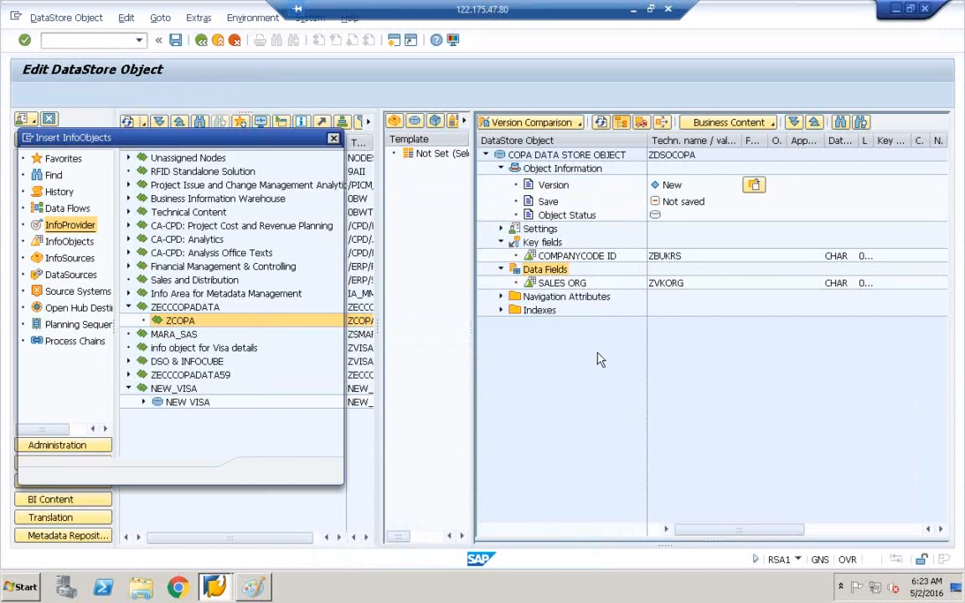
{"action": "left_click_drag", "start_coordinate": [147, 134], "coordinate": [427, 165]}
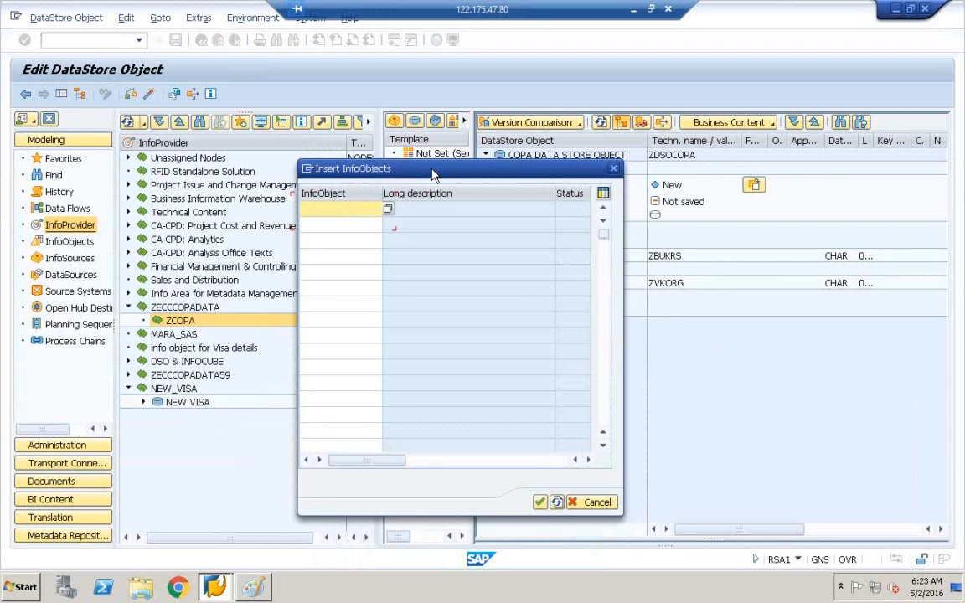
{"action": "type", "text": "zvv010"}
{"action": "left_click", "coordinate": [344, 226]}
{"action": "type", "text": "zvv070"}
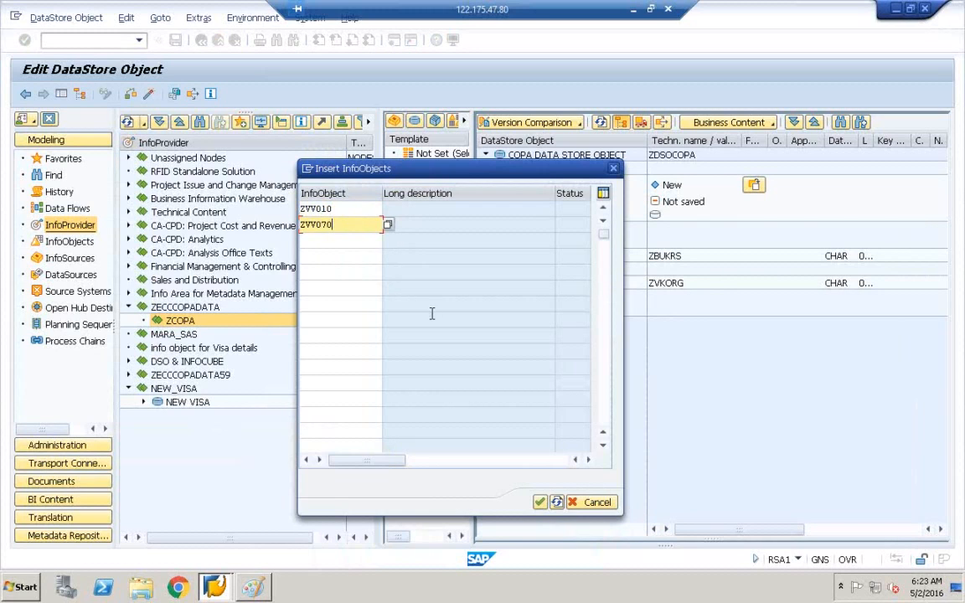
{"action": "left_click", "coordinate": [542, 505]}
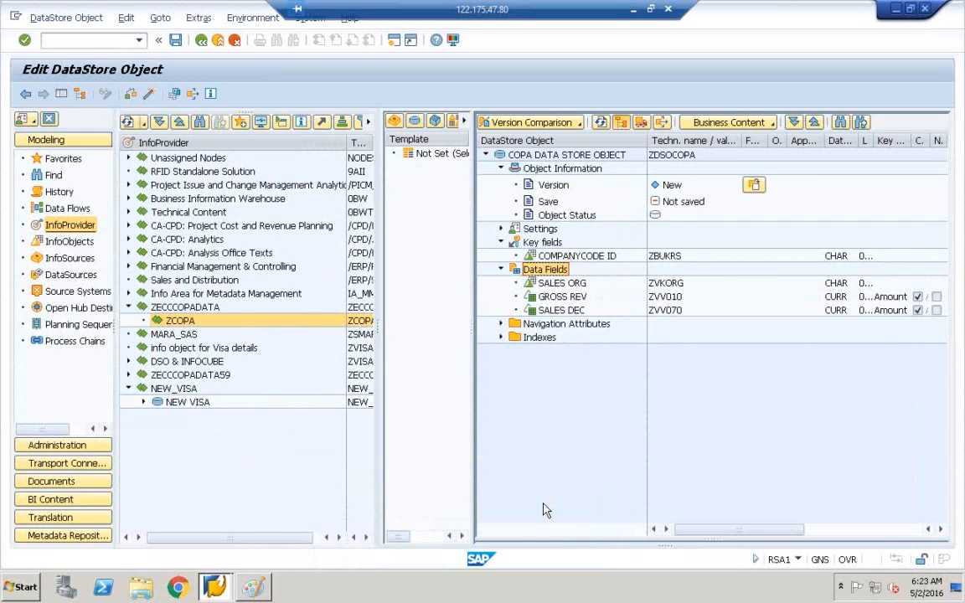
{"action": "left_click", "coordinate": [553, 285]}
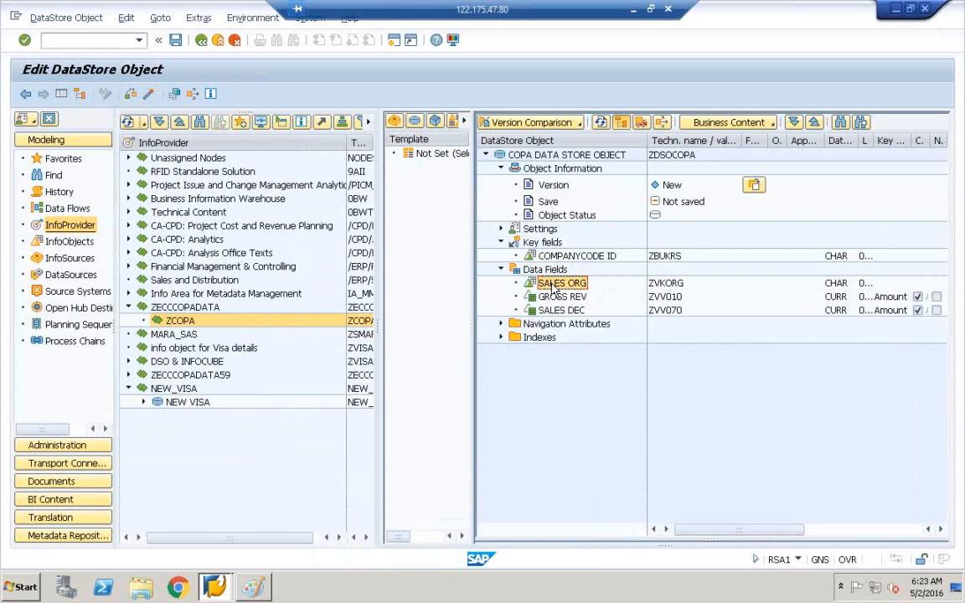
{"action": "left_click", "coordinate": [555, 297]}
{"action": "left_click", "coordinate": [558, 311]}
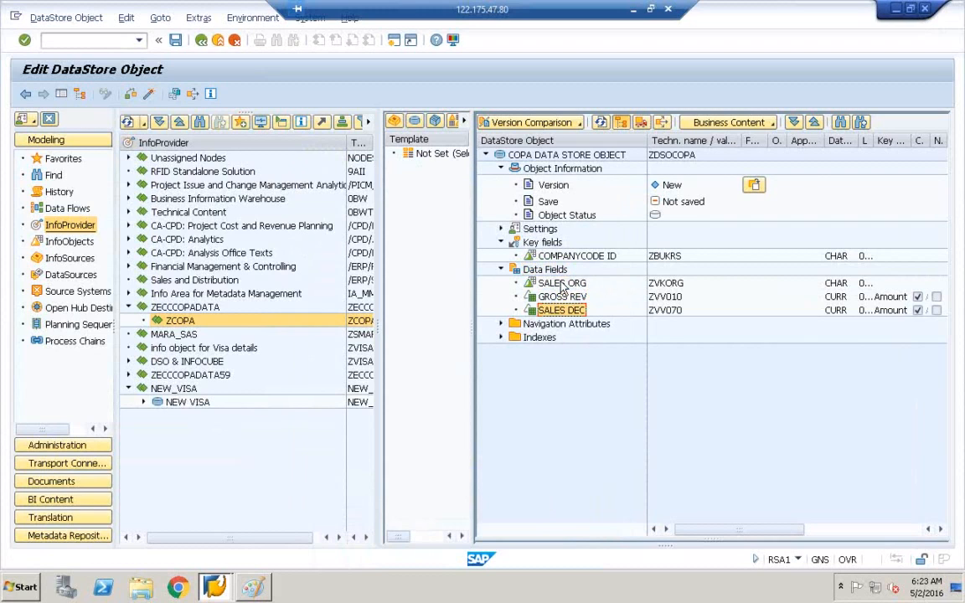
{"action": "left_click", "coordinate": [562, 285]}
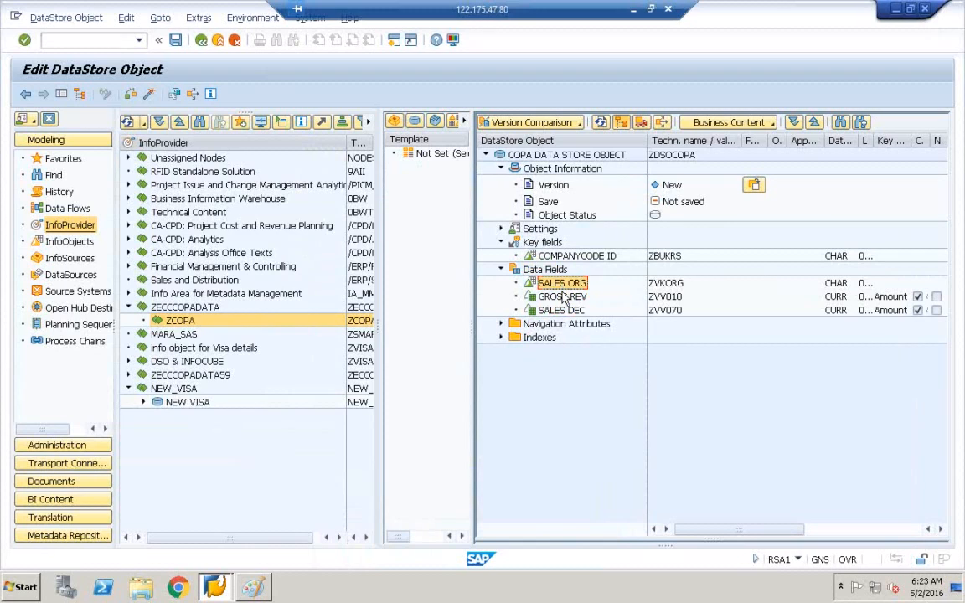
{"action": "left_click", "coordinate": [566, 298]}
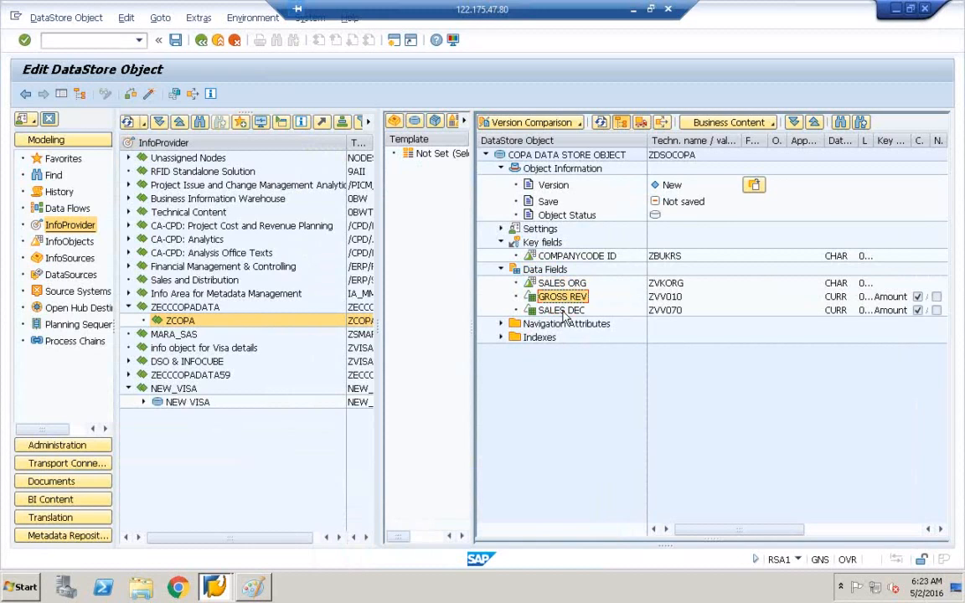
{"action": "left_click", "coordinate": [564, 312]}
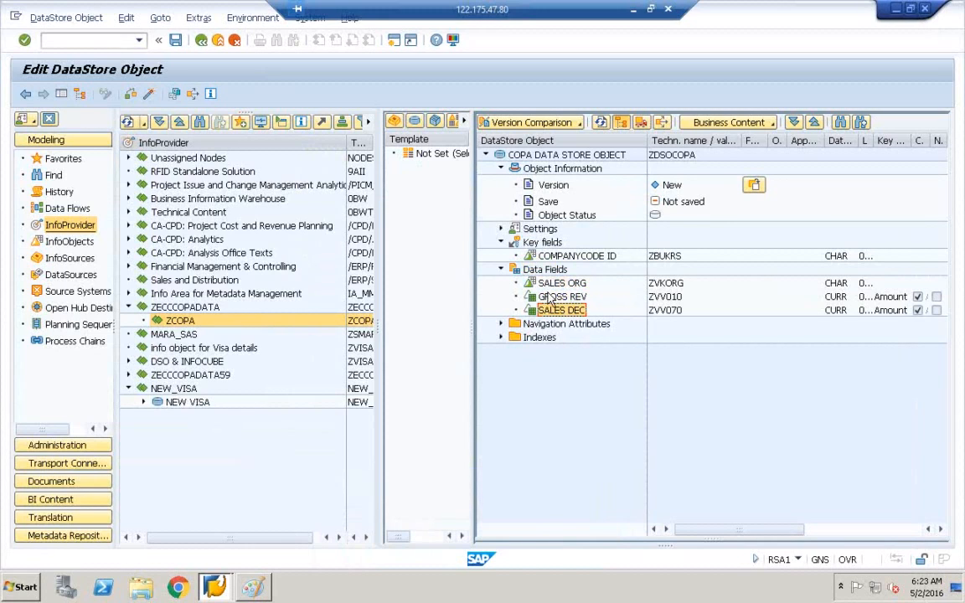
{"action": "left_click", "coordinate": [543, 256]}
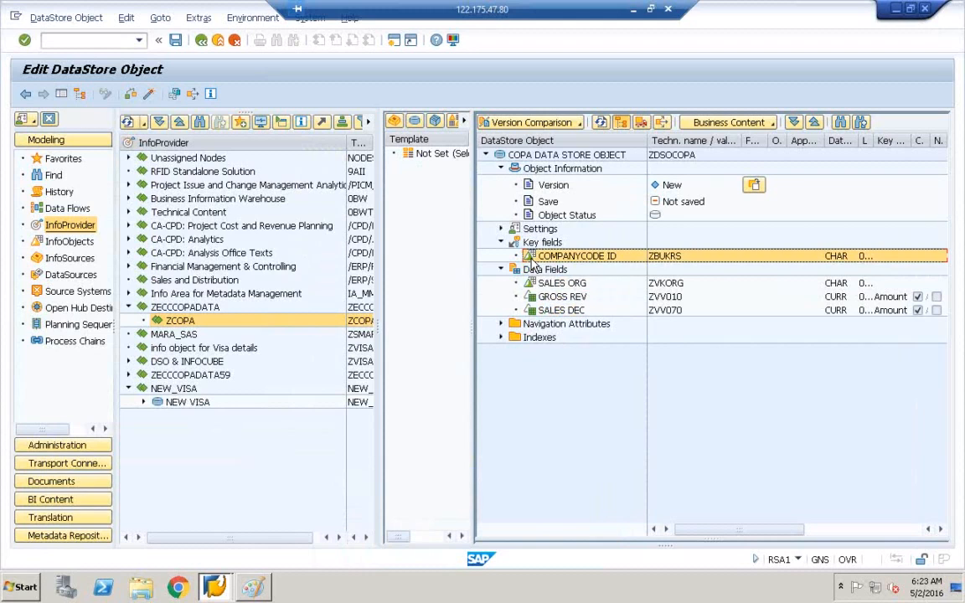
Step: Activate ZDSOCOPA, confirm it appears under ZCOPA in the InfoProvider tree, then return to Paint
{"action": "left_click", "coordinate": [148, 95]}
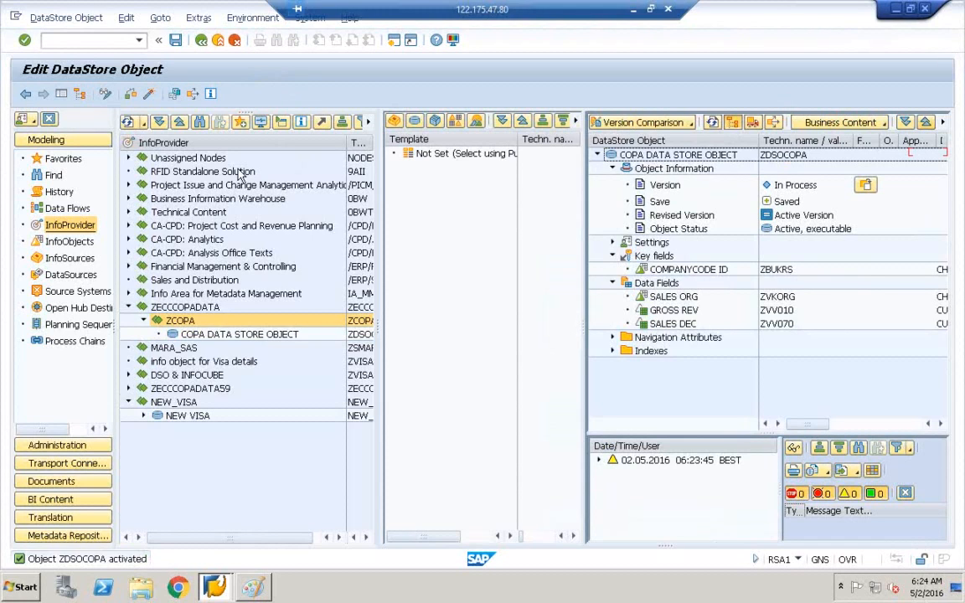
{"action": "left_click", "coordinate": [796, 157]}
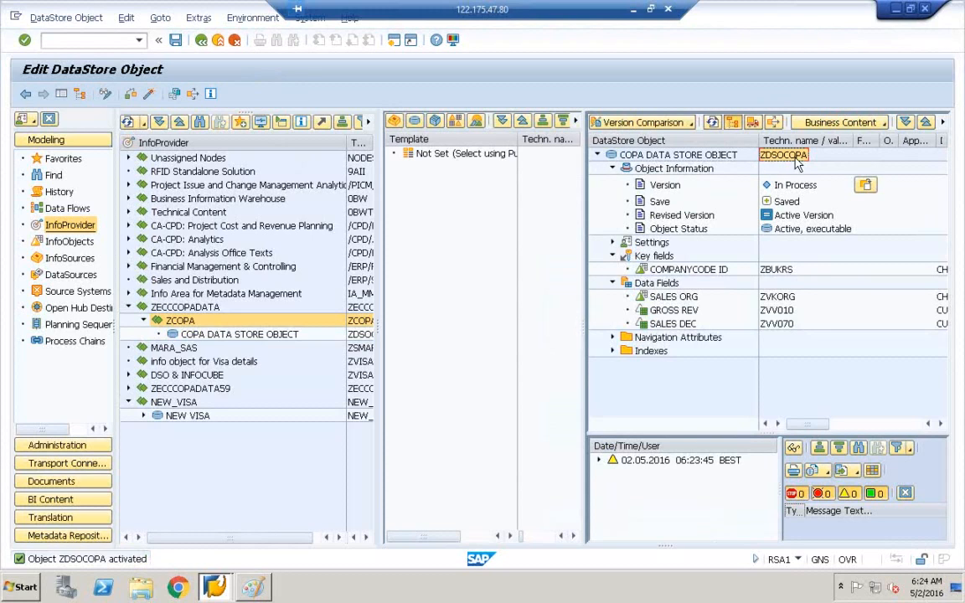
{"action": "left_click", "coordinate": [244, 335]}
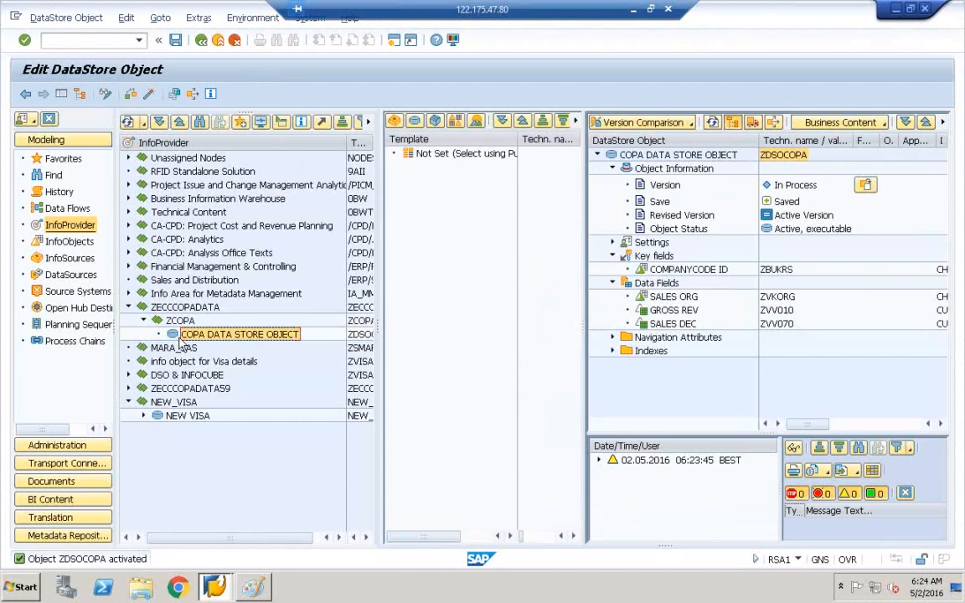
{"action": "left_click_drag", "start_coordinate": [379, 325], "coordinate": [524, 326]}
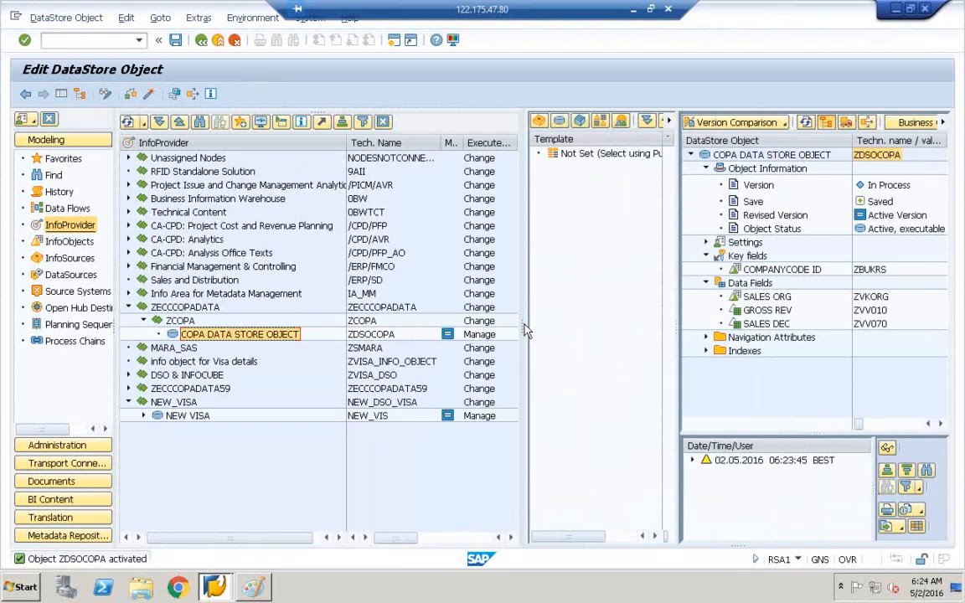
{"action": "left_click", "coordinate": [163, 336]}
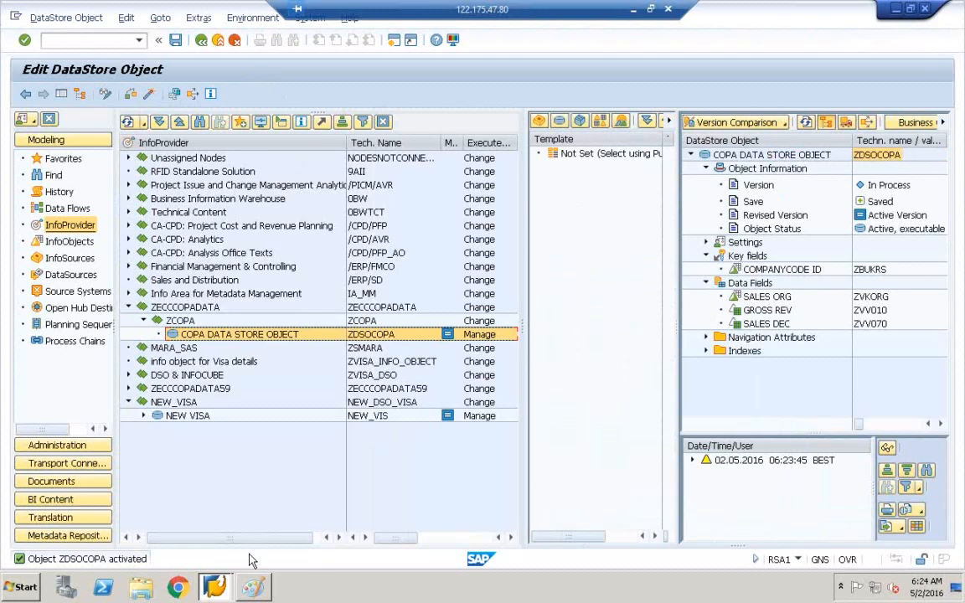
{"action": "left_click", "coordinate": [252, 586]}
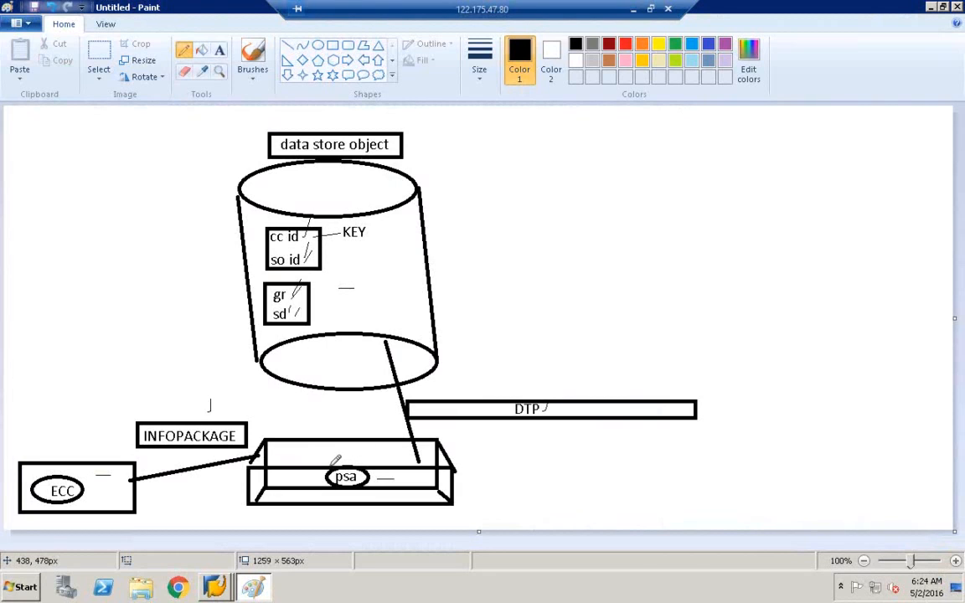
Step: Add text labels RFC beside the psa box, DS inside psa, and DS inside the ECC box
{"action": "left_click", "coordinate": [217, 50]}
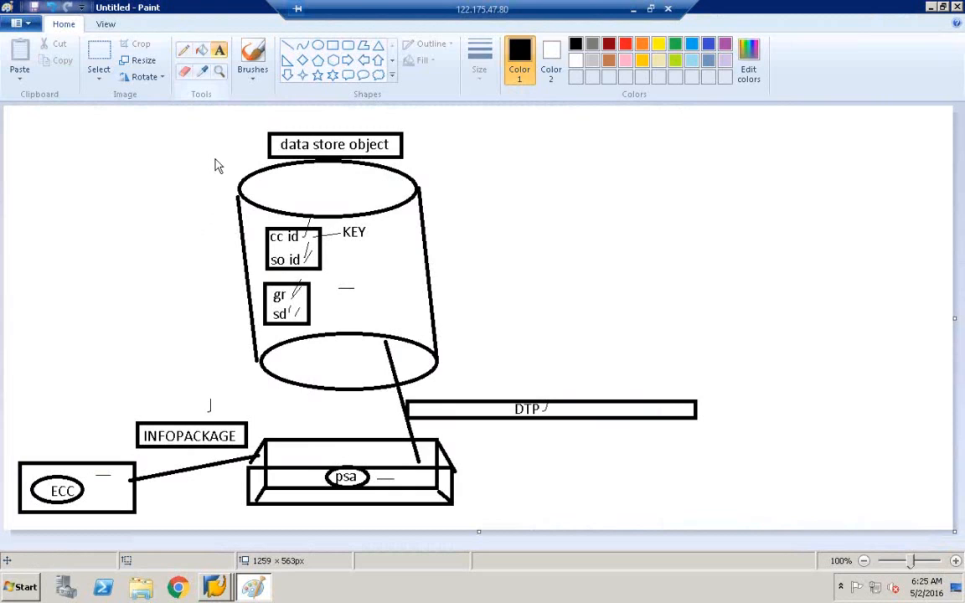
{"action": "left_click_drag", "start_coordinate": [179, 476], "coordinate": [349, 497]}
{"action": "type", "text": "RFC"}
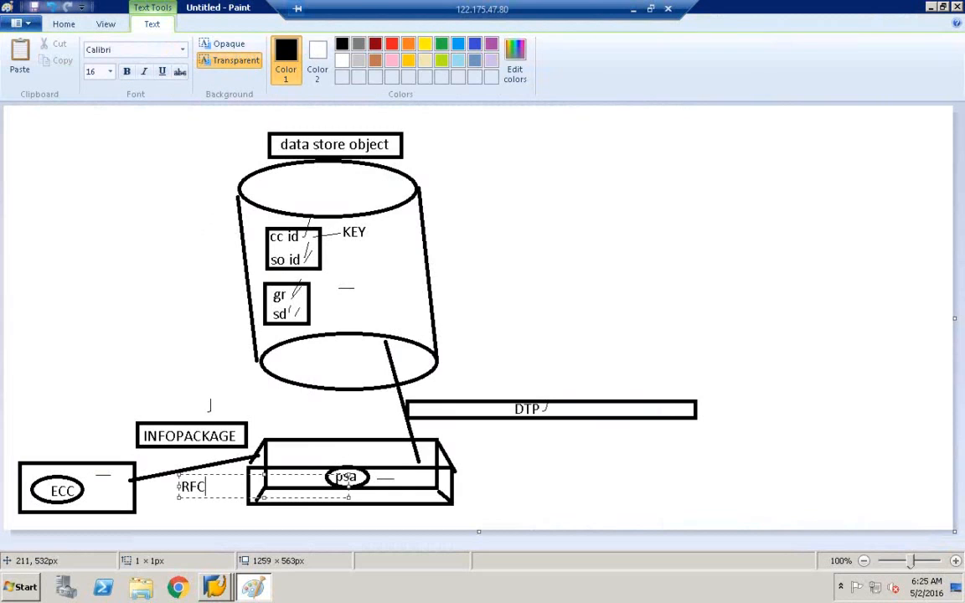
{"action": "left_click", "coordinate": [164, 507]}
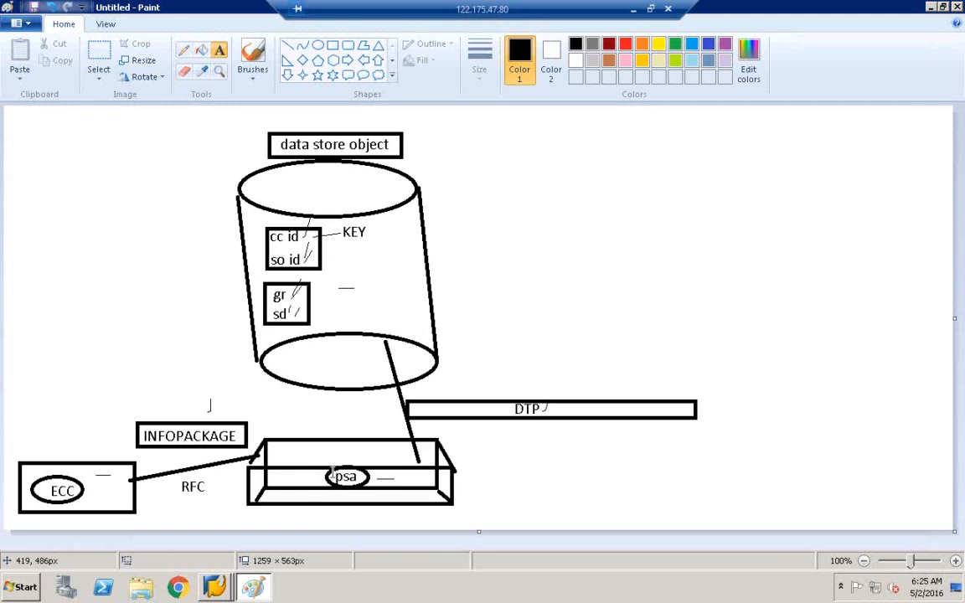
{"action": "left_click", "coordinate": [325, 445]}
{"action": "type", "text": "DS"}
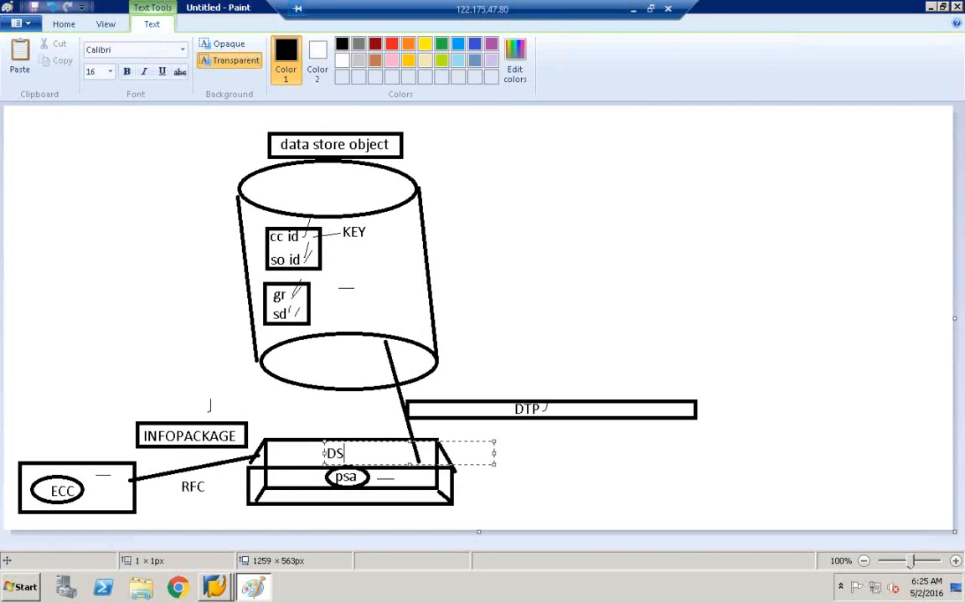
{"action": "left_click", "coordinate": [381, 418]}
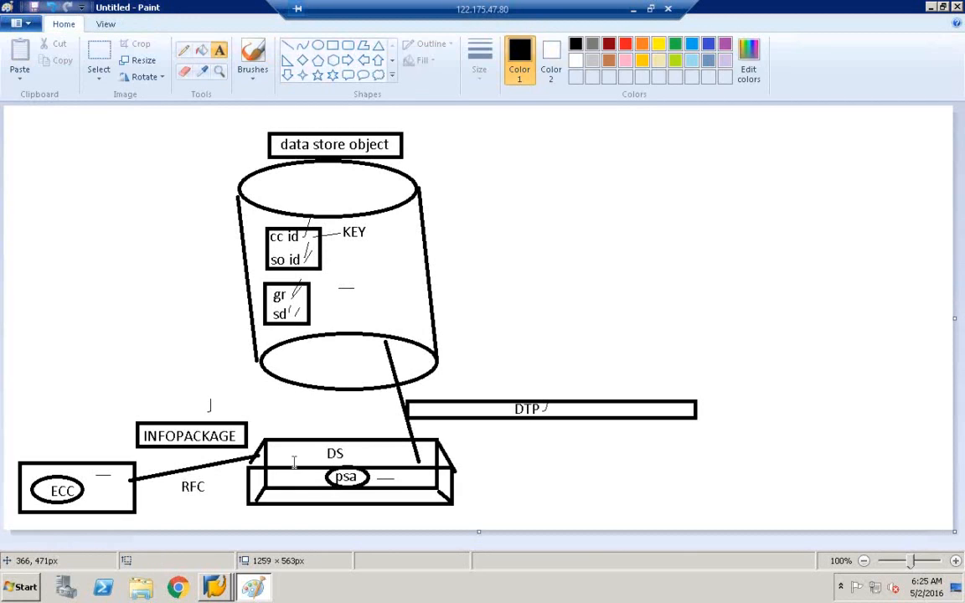
{"action": "left_click", "coordinate": [97, 485]}
{"action": "type", "text": "DS"}
{"action": "left_click", "coordinate": [87, 491]}
Step: Draw a straight diagonal line across the ECC-to-psa link
{"action": "left_click", "coordinate": [288, 45]}
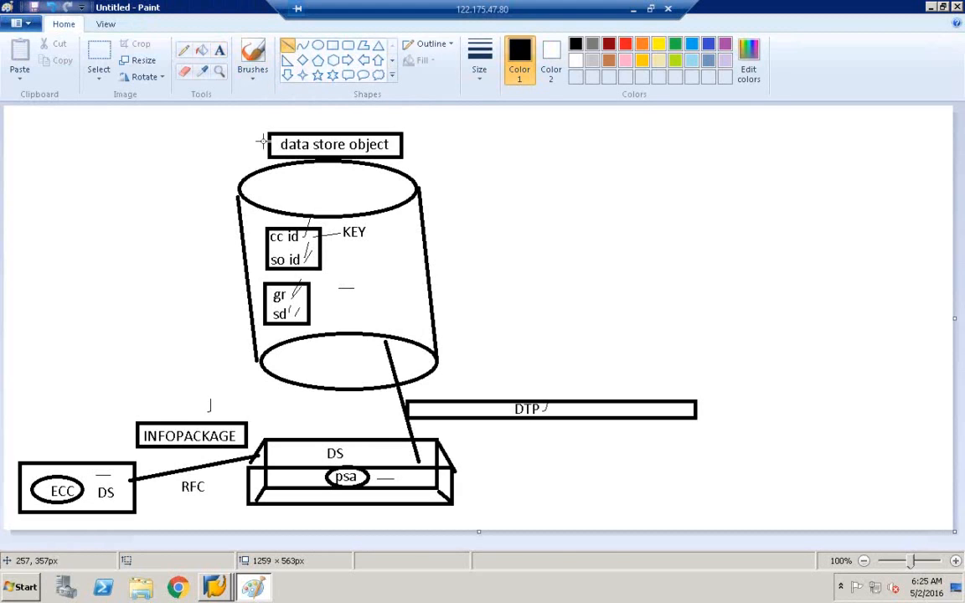
{"action": "left_click", "coordinate": [98, 409]}
{"action": "left_click_drag", "start_coordinate": [81, 434], "coordinate": [231, 486]}
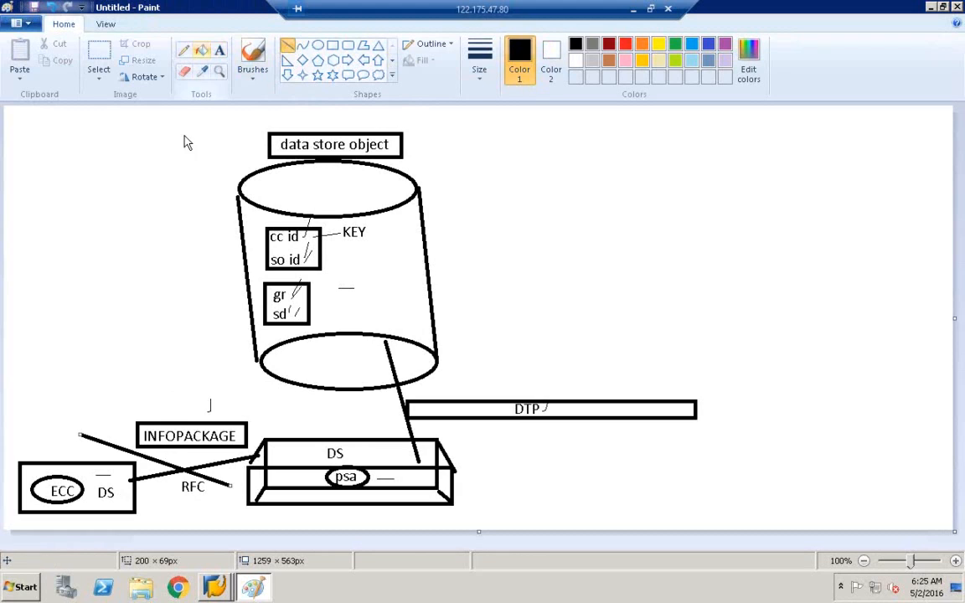
Step: Add labels BW left of INFOPACKAGE, SS above ECC, and TT above INFOPACKAGE
{"action": "left_click", "coordinate": [220, 50]}
{"action": "left_click", "coordinate": [110, 417]}
{"action": "type", "text": "BW"}
{"action": "left_click", "coordinate": [129, 393]}
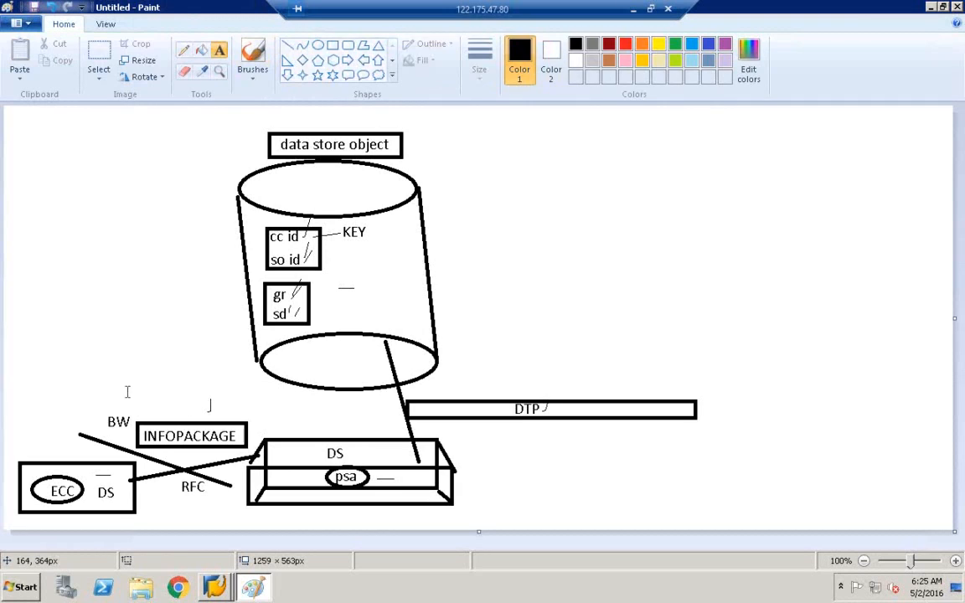
{"action": "left_click", "coordinate": [39, 439]}
{"action": "type", "text": "SS"}
{"action": "left_click", "coordinate": [148, 390]}
{"action": "left_click", "coordinate": [147, 388]}
{"action": "type", "text": "TT"}
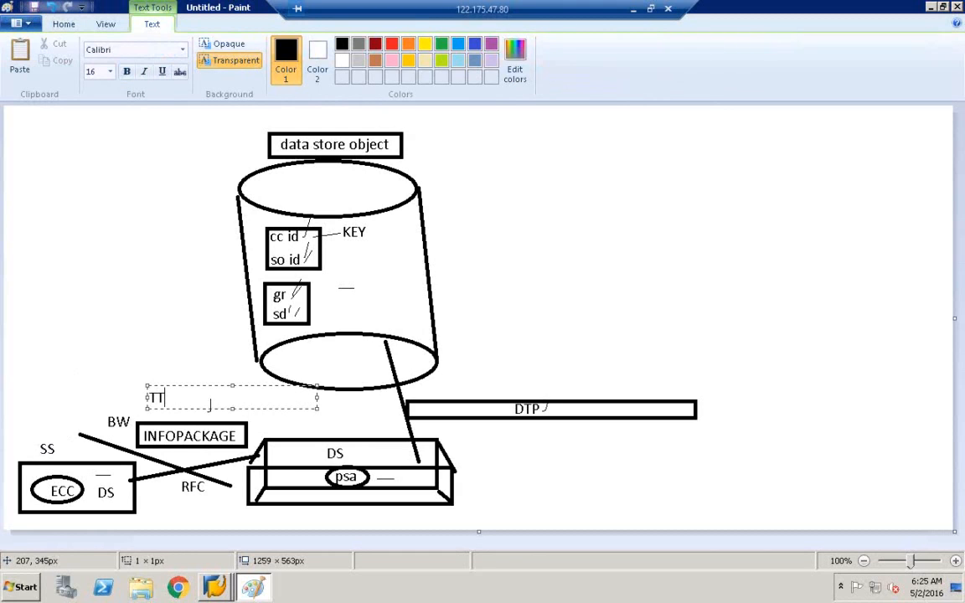
{"action": "left_click", "coordinate": [210, 405]}
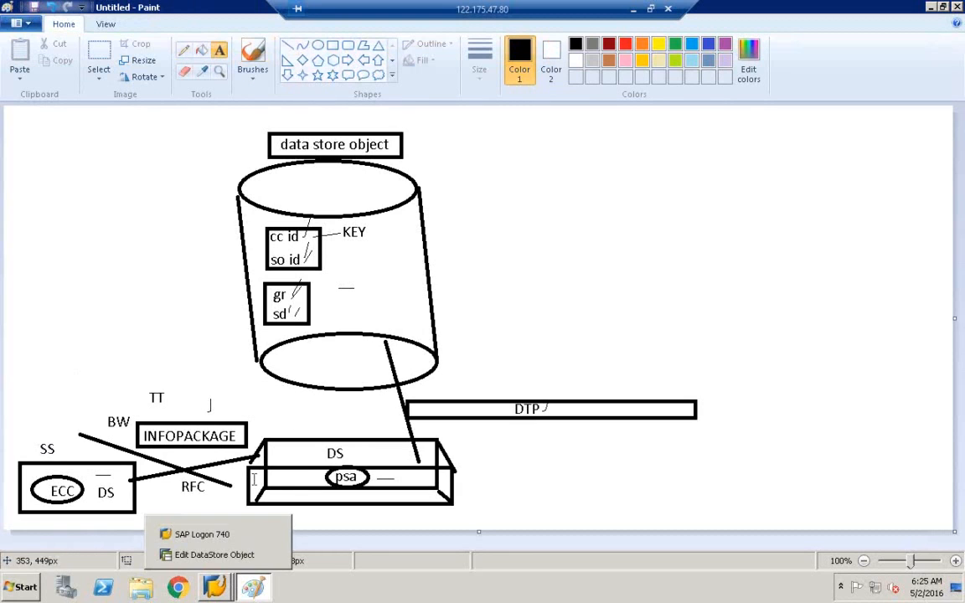
{"action": "left_click", "coordinate": [292, 407]}
Step: Sketch a thin freehand curve above the DS box
{"action": "left_click", "coordinate": [456, 219]}
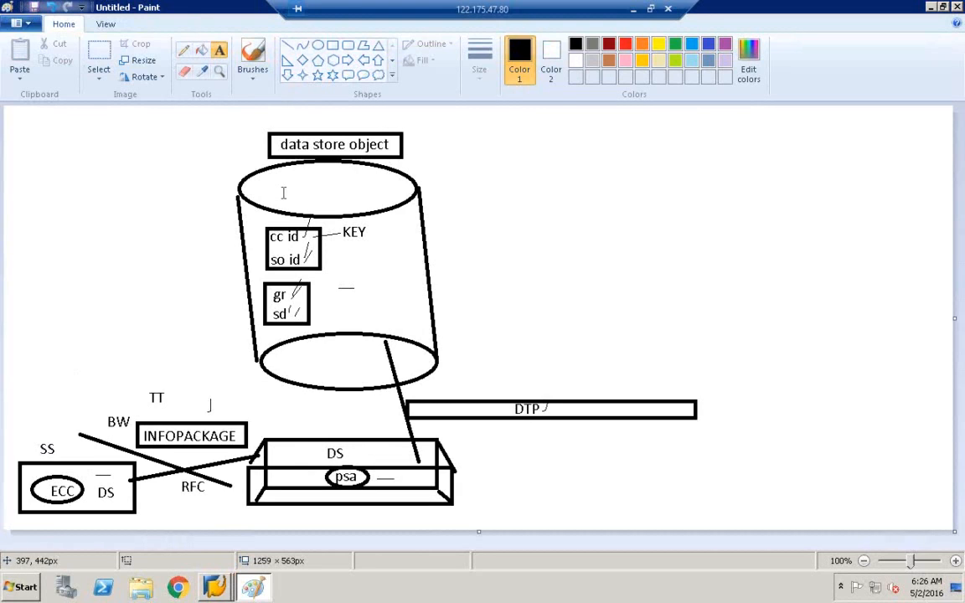
{"action": "left_click", "coordinate": [183, 49]}
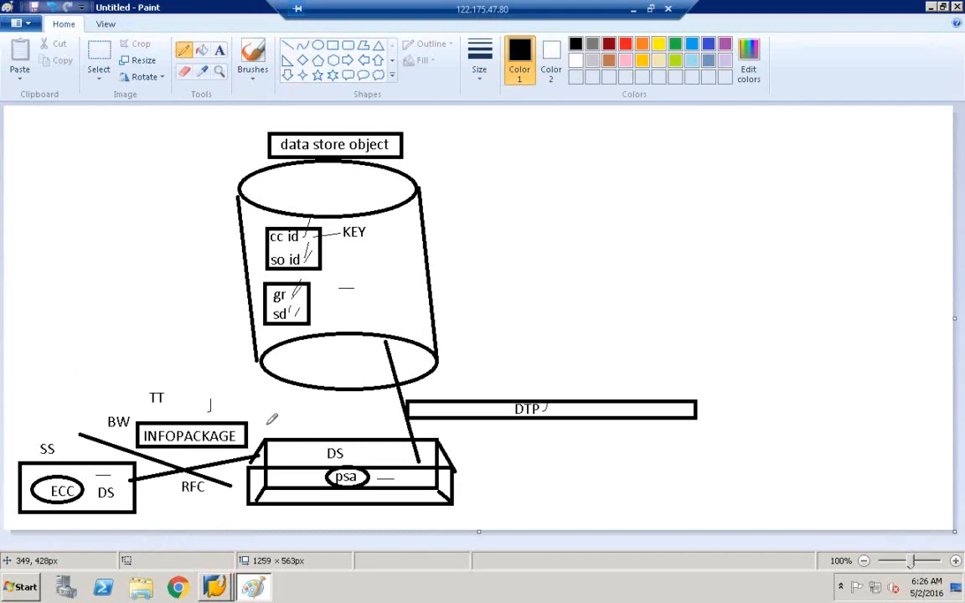
{"action": "mouse_move", "coordinate": [260, 424]}
{"action": "left_mouse_down"}
{"action": "mouse_move", "coordinate": [341, 416]}
{"action": "mouse_move", "coordinate": [396, 424]}
{"action": "left_mouse_up"}
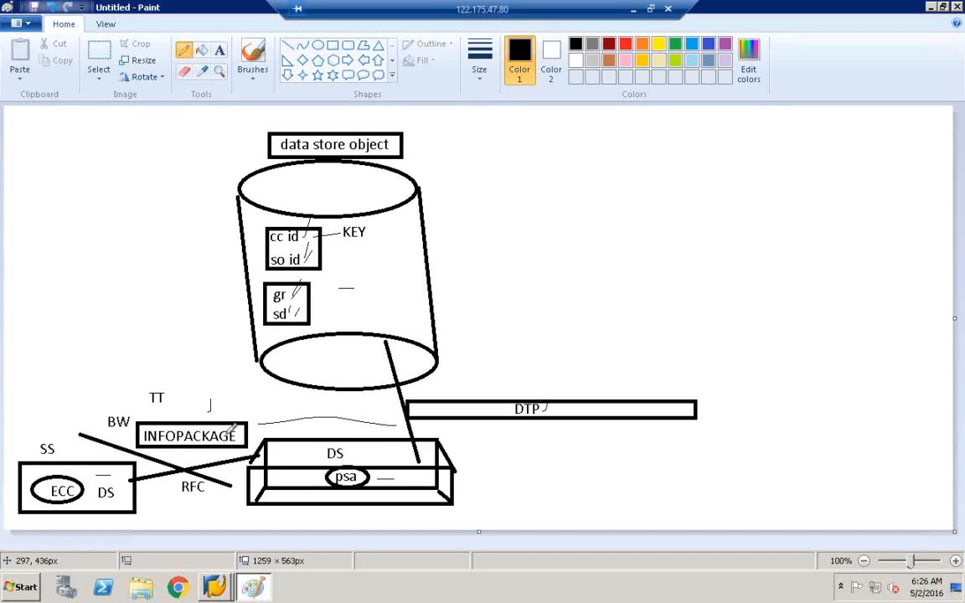
Step: Add a 'PART1' label right of the psa box and 'PART 2' right of the cylinder
{"action": "left_click", "coordinate": [219, 52]}
{"action": "left_click", "coordinate": [500, 488]}
{"action": "type", "text": "PART1"}
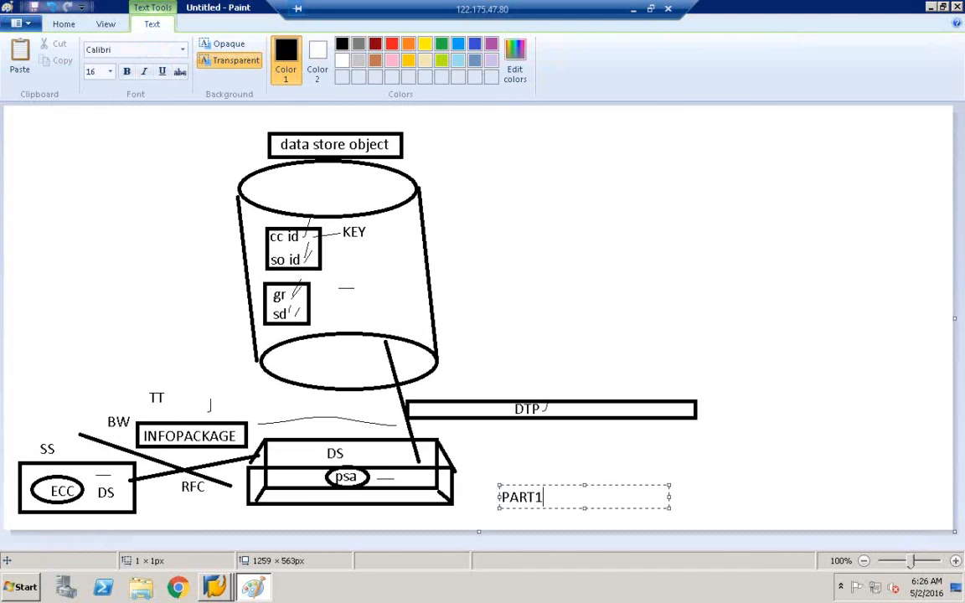
{"action": "left_click", "coordinate": [595, 248]}
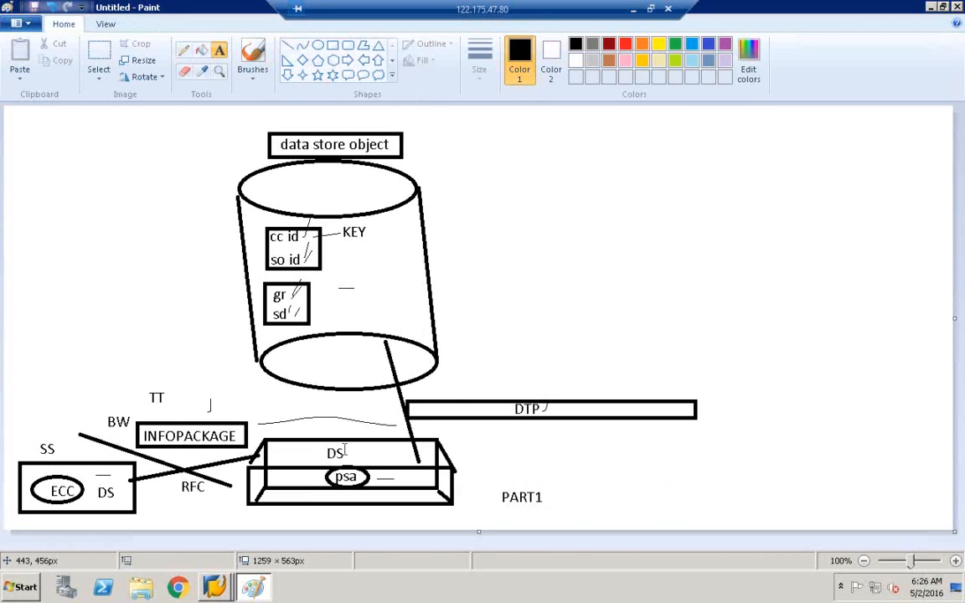
{"action": "left_click", "coordinate": [484, 243]}
{"action": "type", "text": "P"}
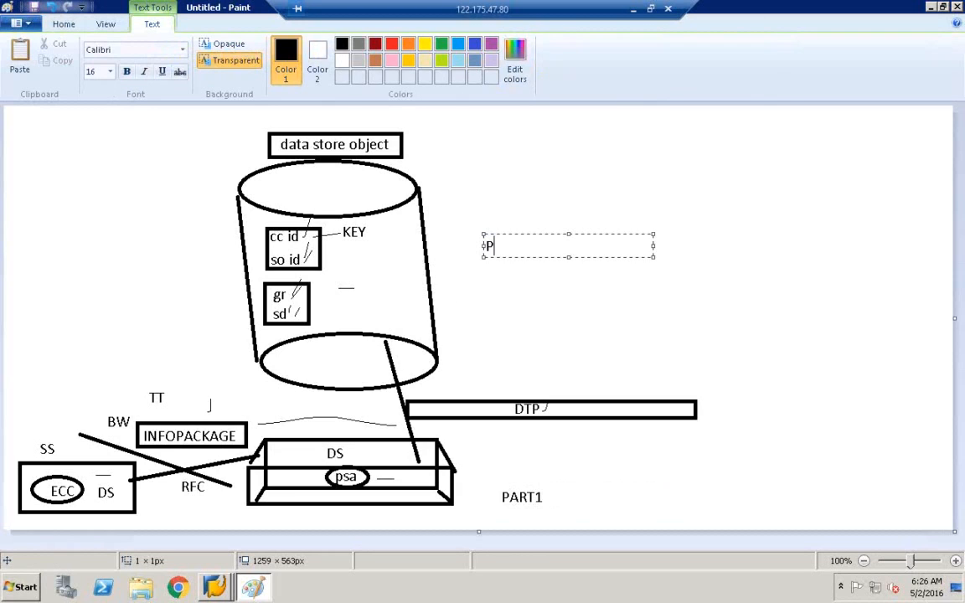
{"action": "type", "text": "ART 2"}
{"action": "left_click", "coordinate": [543, 185]}
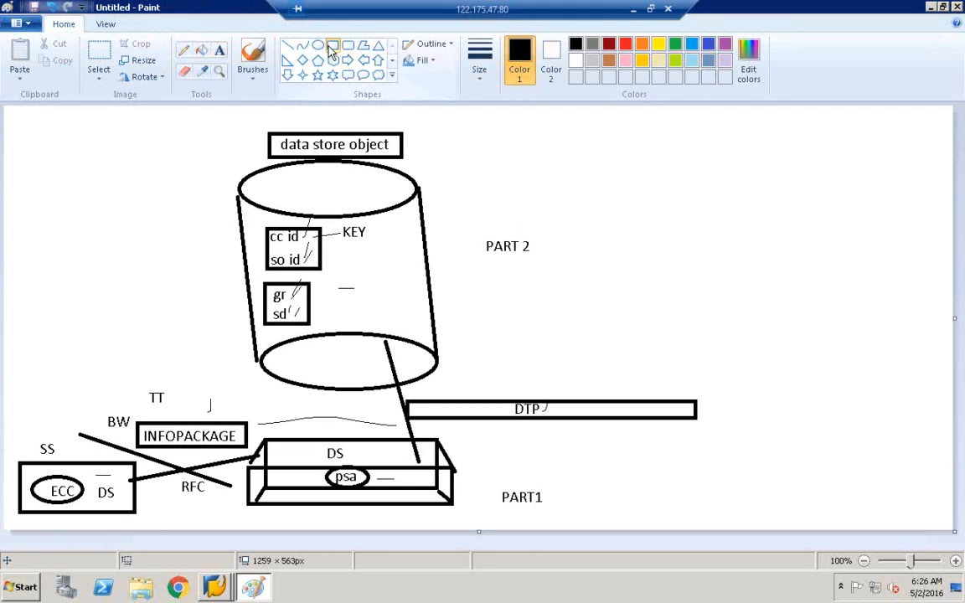
{"action": "left_click", "coordinate": [333, 45]}
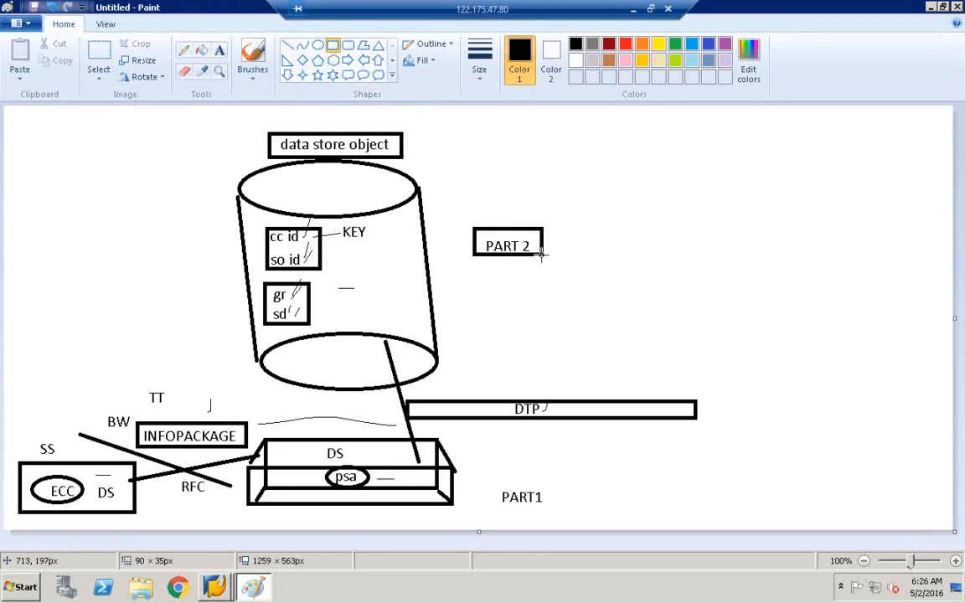
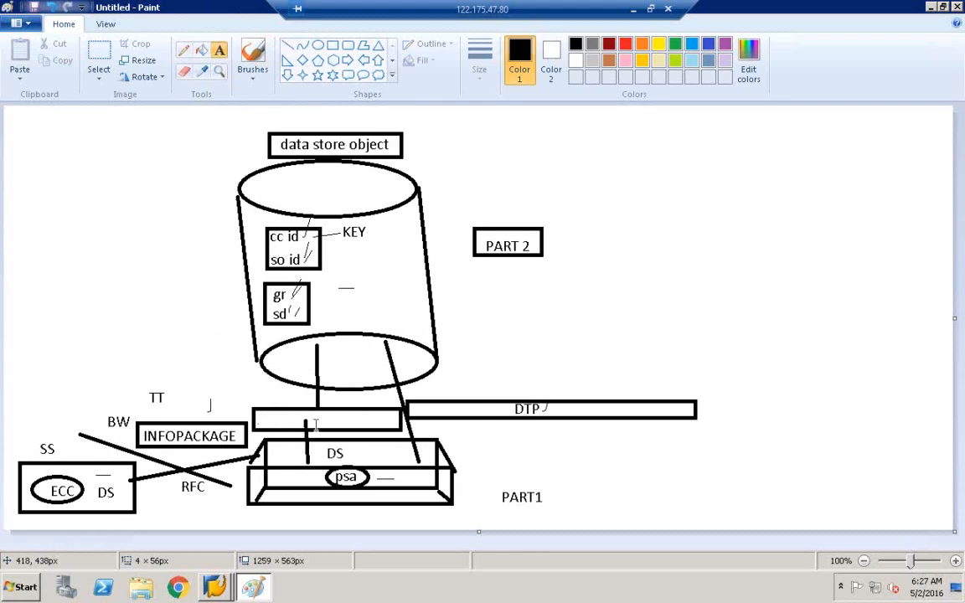
Step: Label the box above DS 'TRANSFORMATION' and widen the text box to fit
{"action": "type", "text": "TRA"}
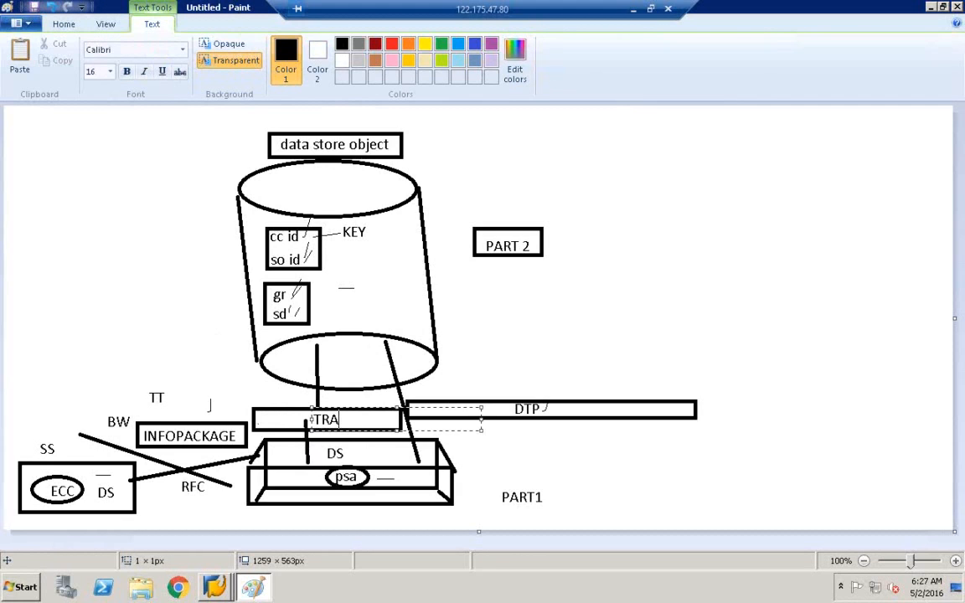
{"action": "type", "text": "NSFORMATION"}
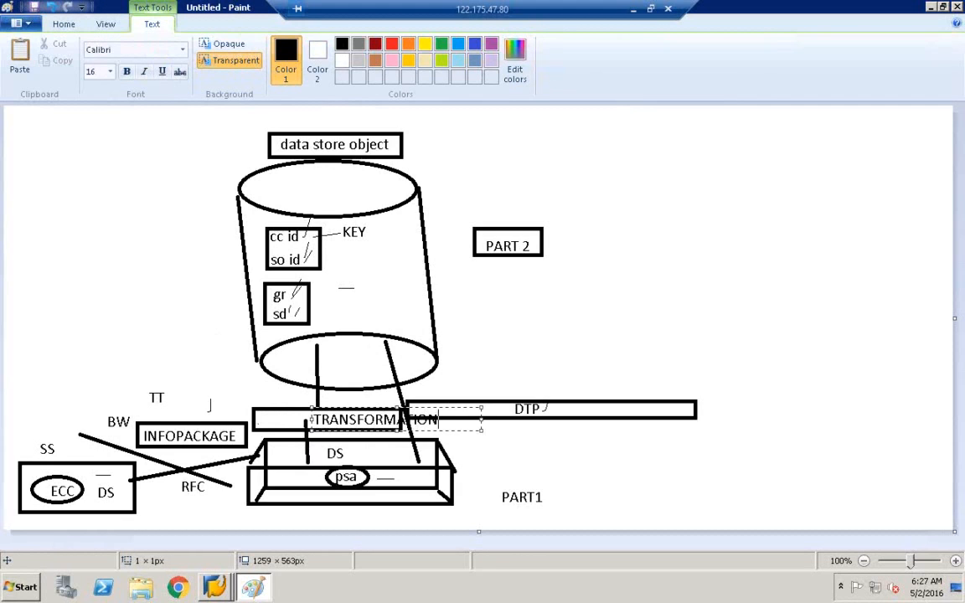
{"action": "left_click_drag", "start_coordinate": [310, 420], "coordinate": [253, 420]}
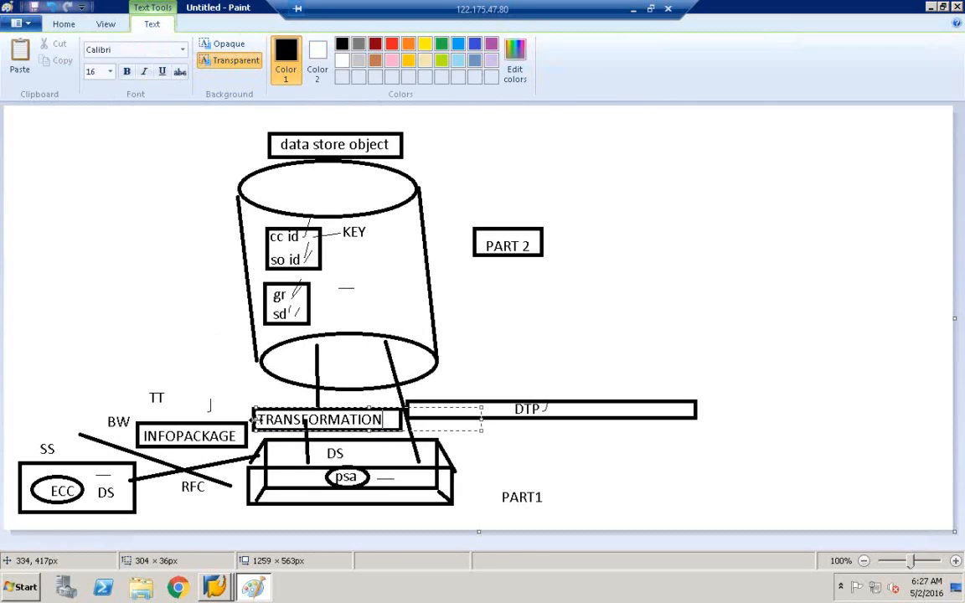
{"action": "left_click", "coordinate": [243, 334]}
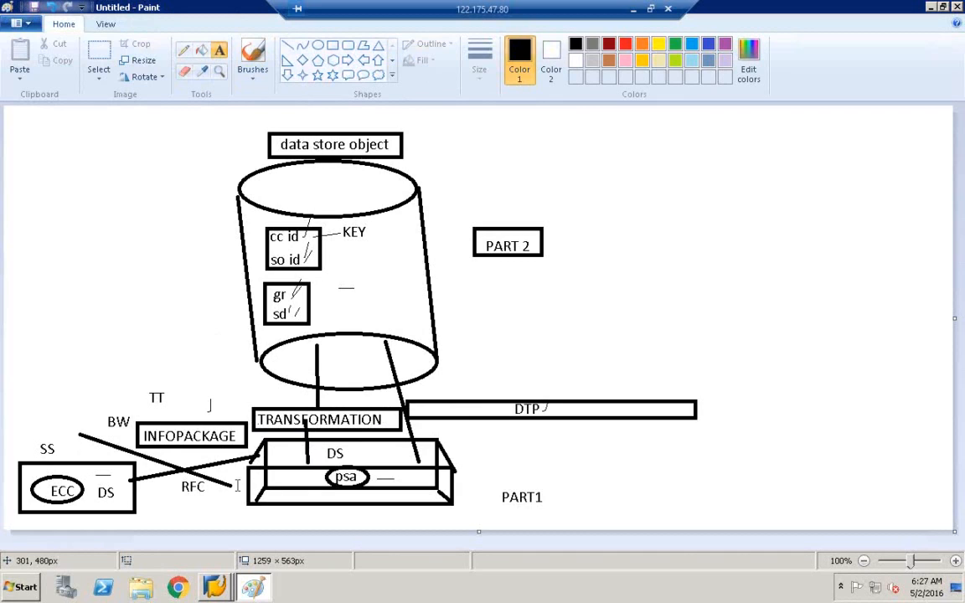
Step: Enclose the PART1 label in a rectangle, then bring the SAP Edit DataStore Object window forward
{"action": "left_click", "coordinate": [332, 44]}
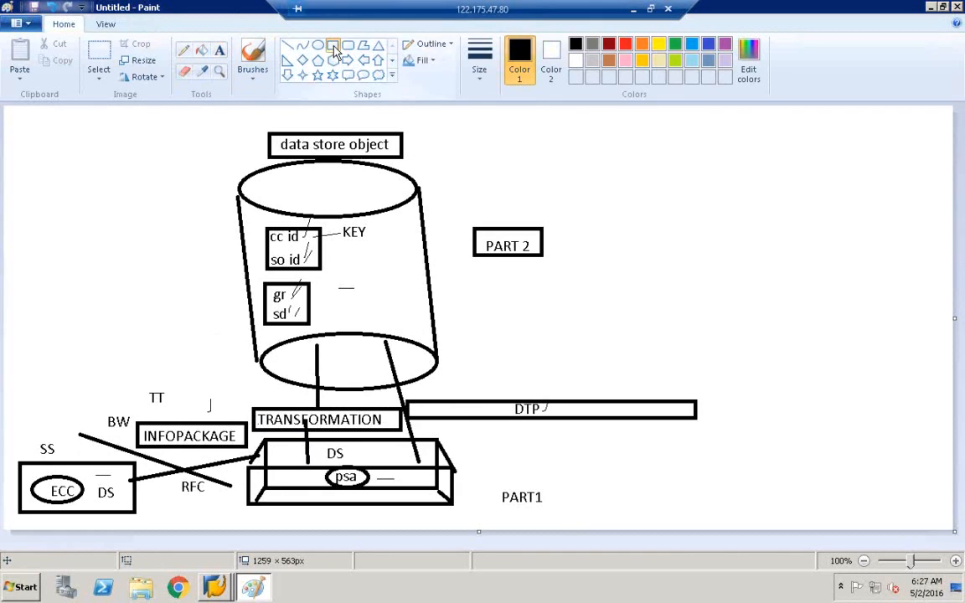
{"action": "left_click_drag", "start_coordinate": [496, 486], "coordinate": [573, 514]}
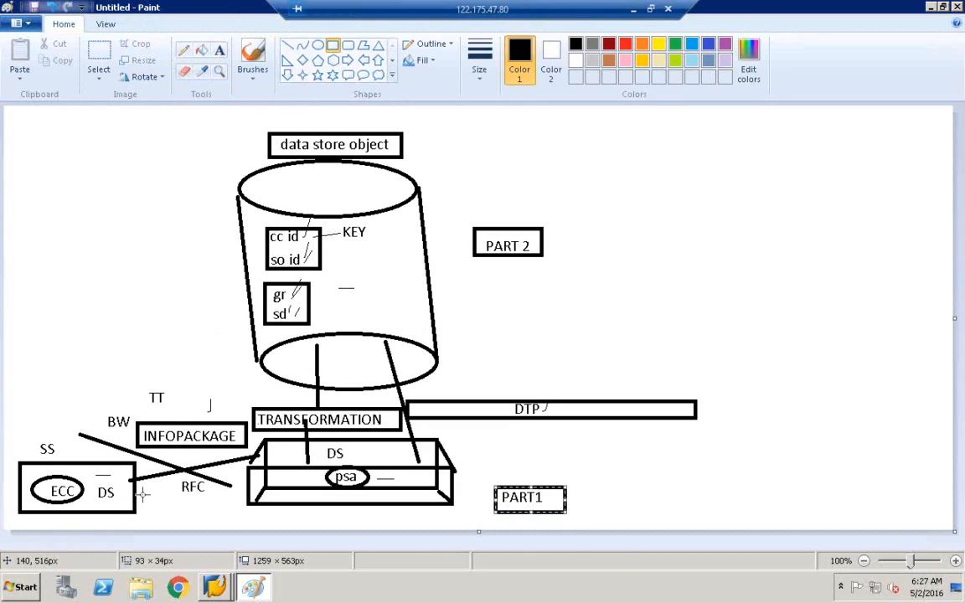
{"action": "mouse_move", "coordinate": [218, 591]}
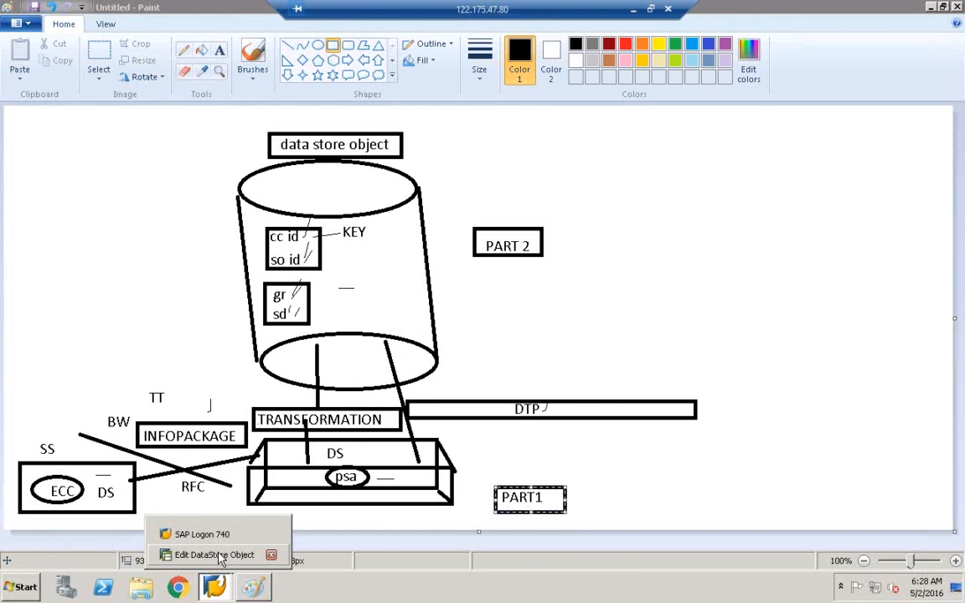
{"action": "left_click", "coordinate": [219, 556]}
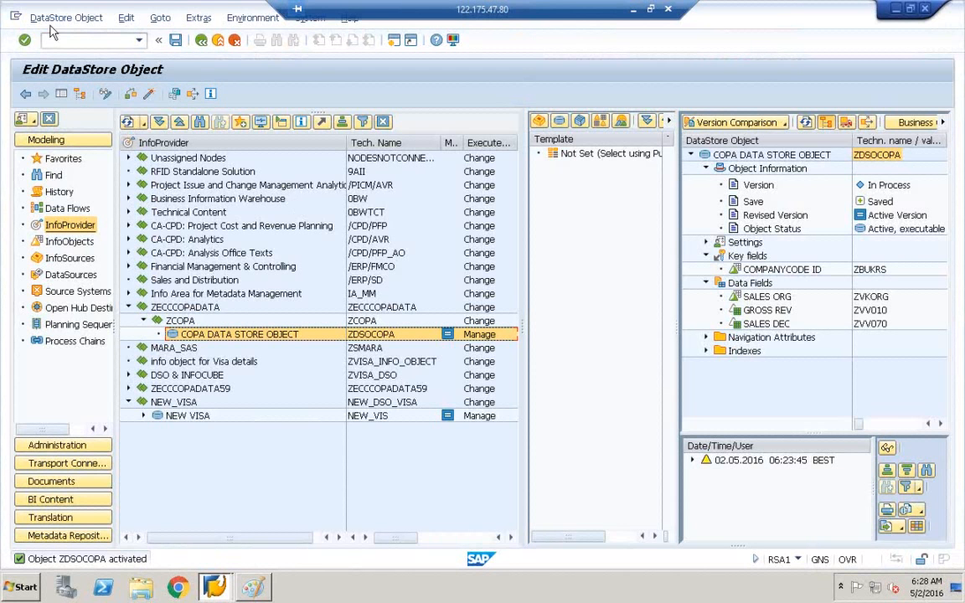
Step: In a new session, display DataSource ZCE1COPATABLE_DS in RSO2 and select its name
{"action": "left_click", "coordinate": [16, 17]}
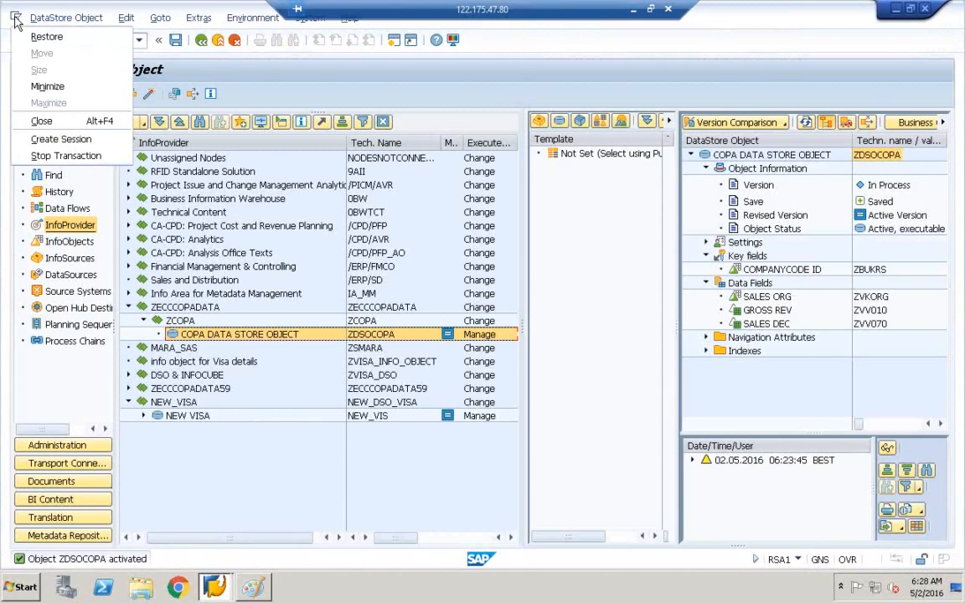
{"action": "left_click", "coordinate": [52, 145]}
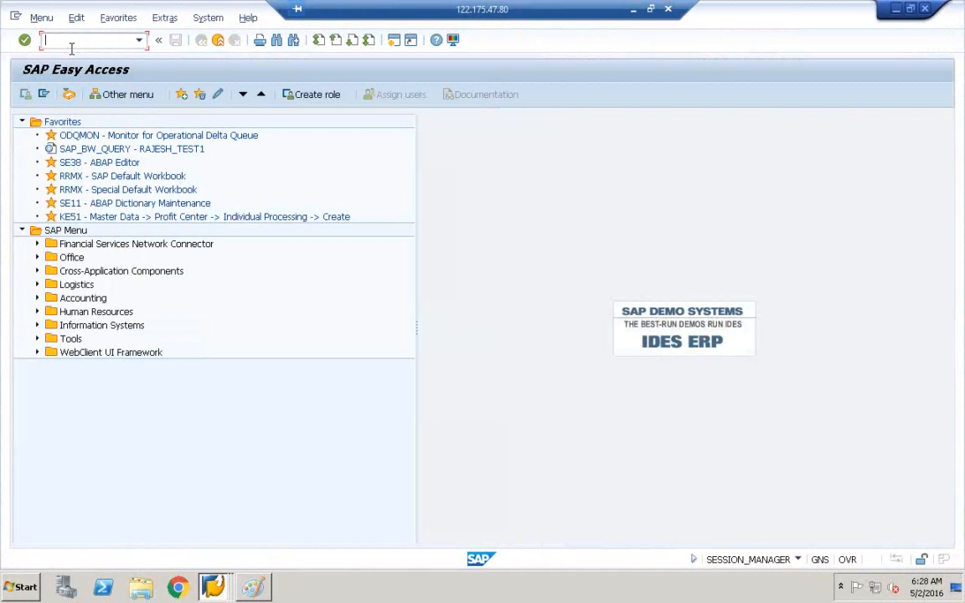
{"action": "type", "text": "RSO2"}
{"action": "key", "text": "Return"}
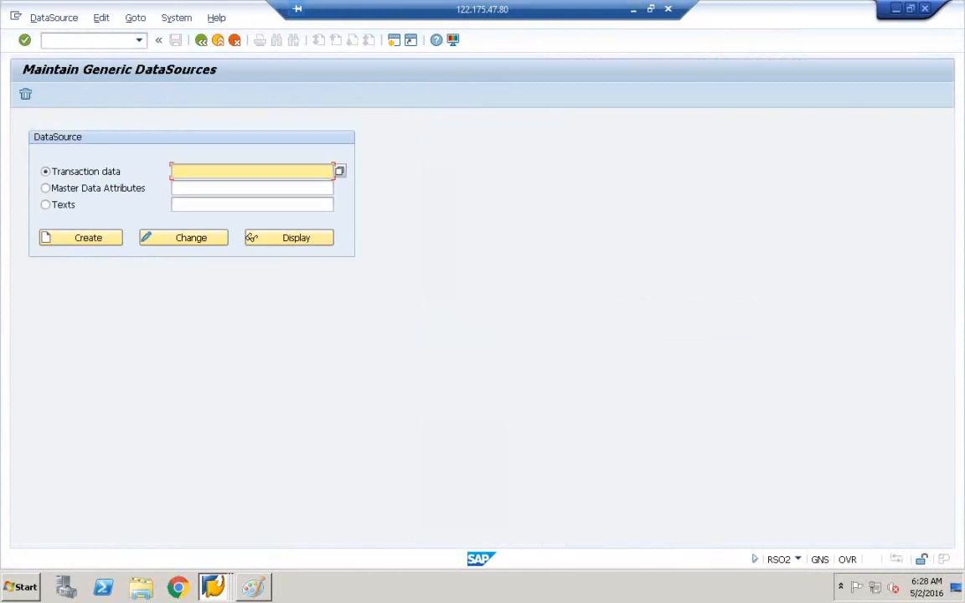
{"action": "left_click", "coordinate": [190, 166]}
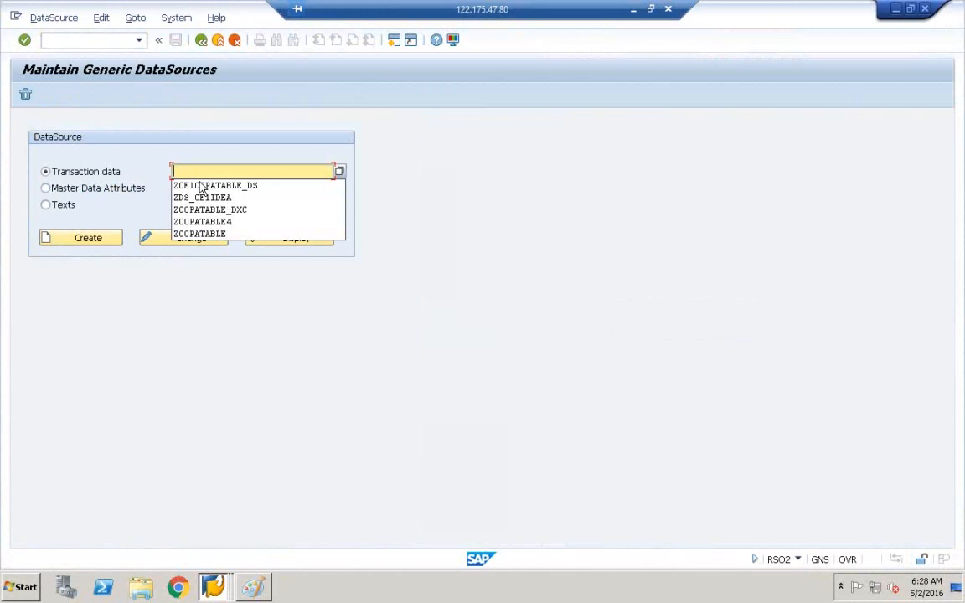
{"action": "left_click", "coordinate": [203, 187]}
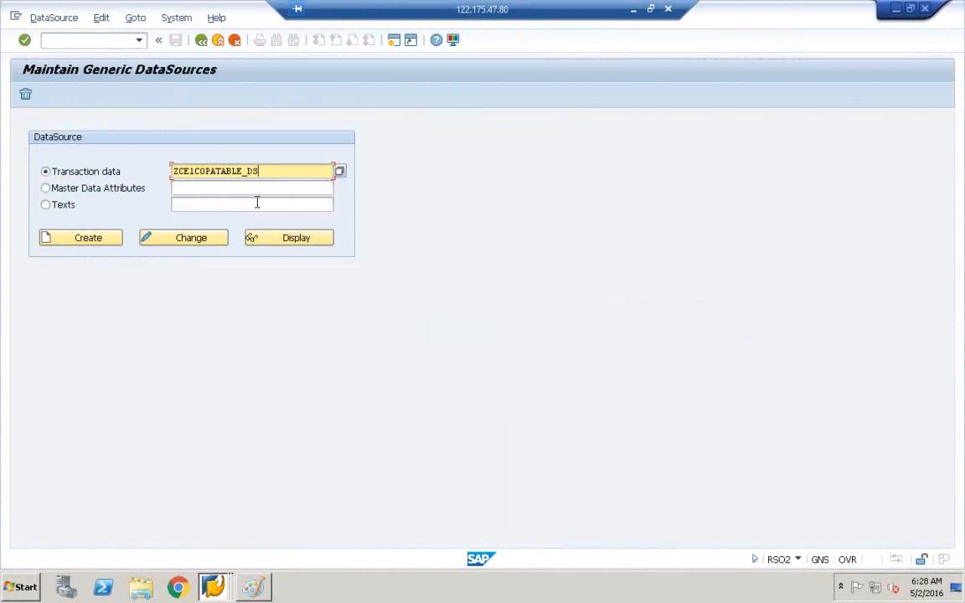
{"action": "left_click", "coordinate": [285, 239]}
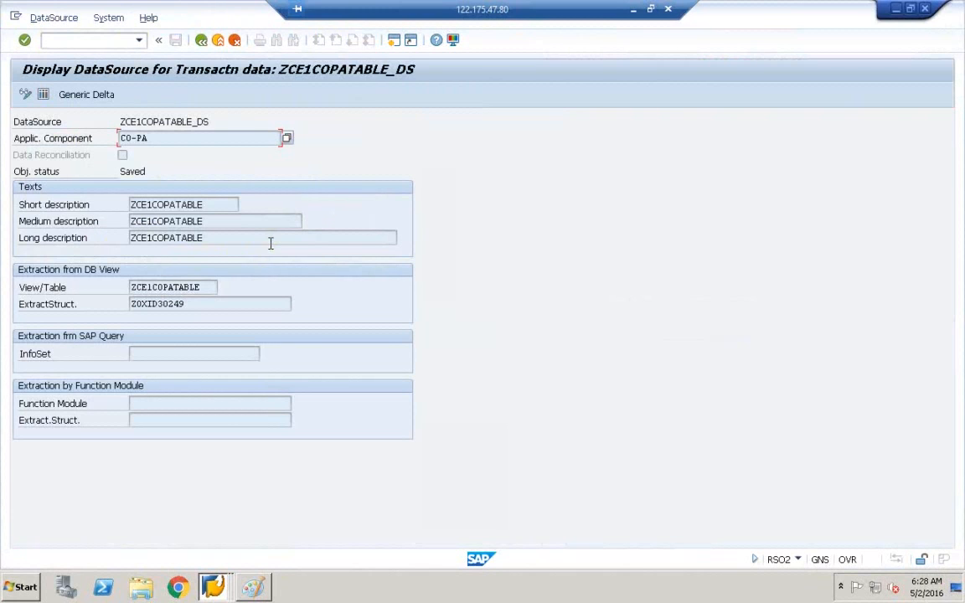
{"action": "left_click_drag", "start_coordinate": [119, 121], "coordinate": [214, 124]}
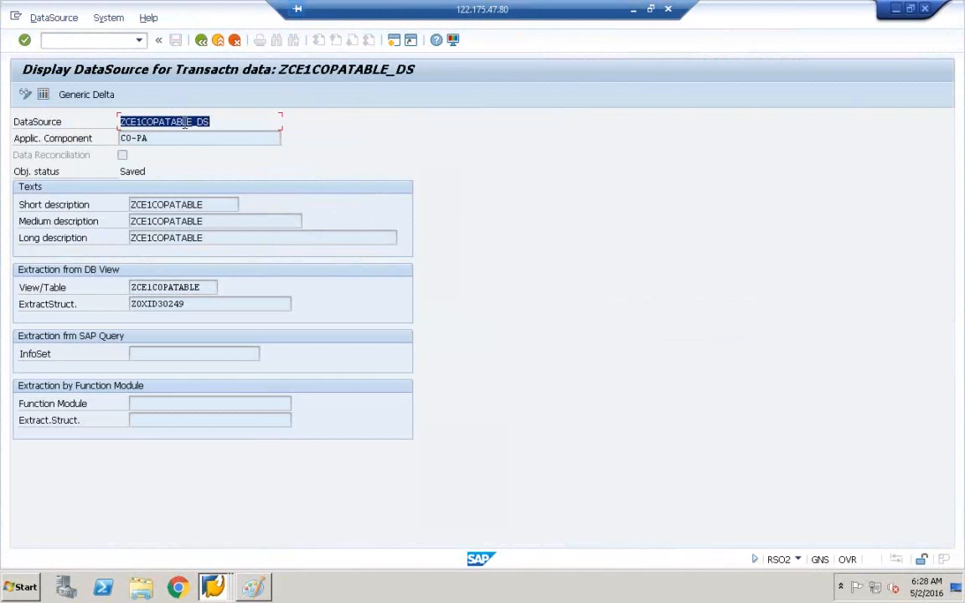
{"action": "left_click", "coordinate": [15, 18]}
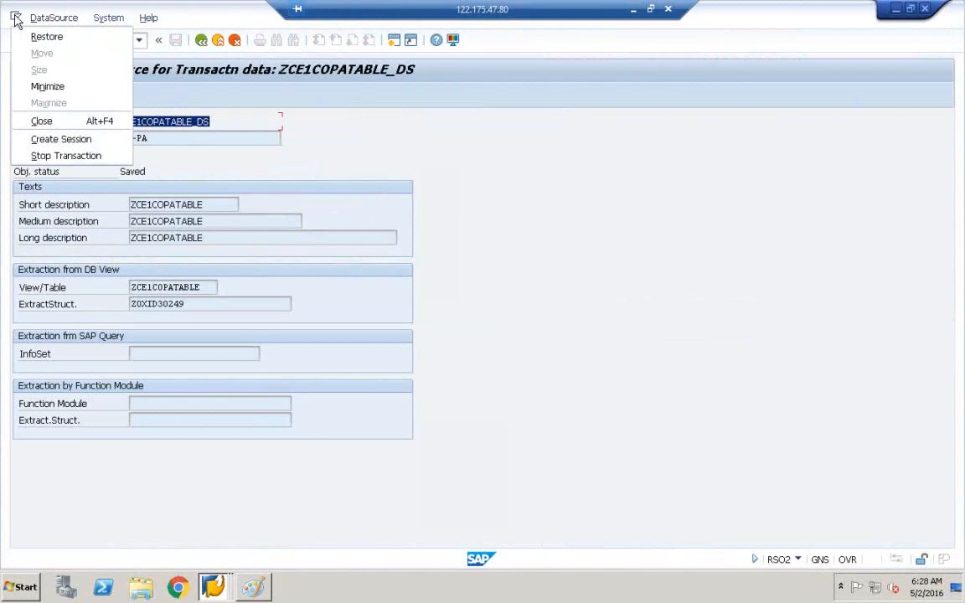
Step: In a new RSA3 session, enter ZCE1COPATABLE_DS as the DataSource, replacing a wrongly pasted address
{"action": "left_click", "coordinate": [61, 140]}
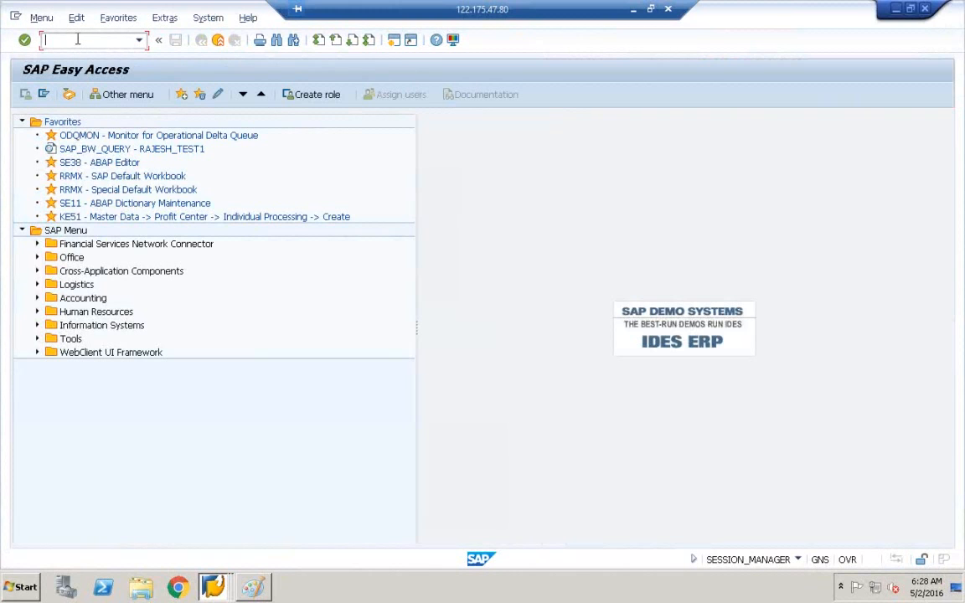
{"action": "type", "text": "RSA3"}
{"action": "key", "text": "Return"}
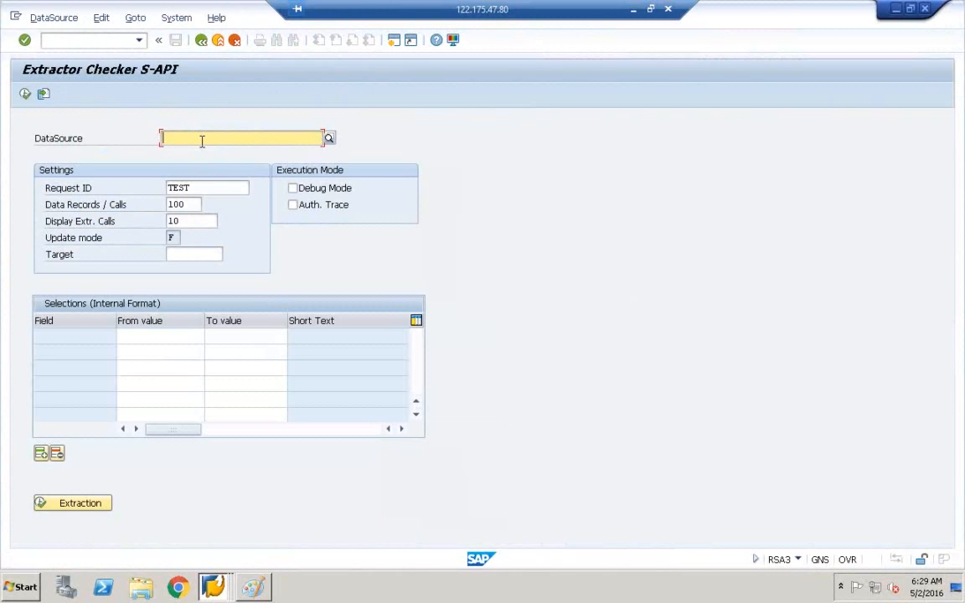
{"action": "type", "text": "https://global.gotowebinar.com"}
{"action": "right_click", "coordinate": [165, 142]}
{"action": "left_click", "coordinate": [513, 115]}
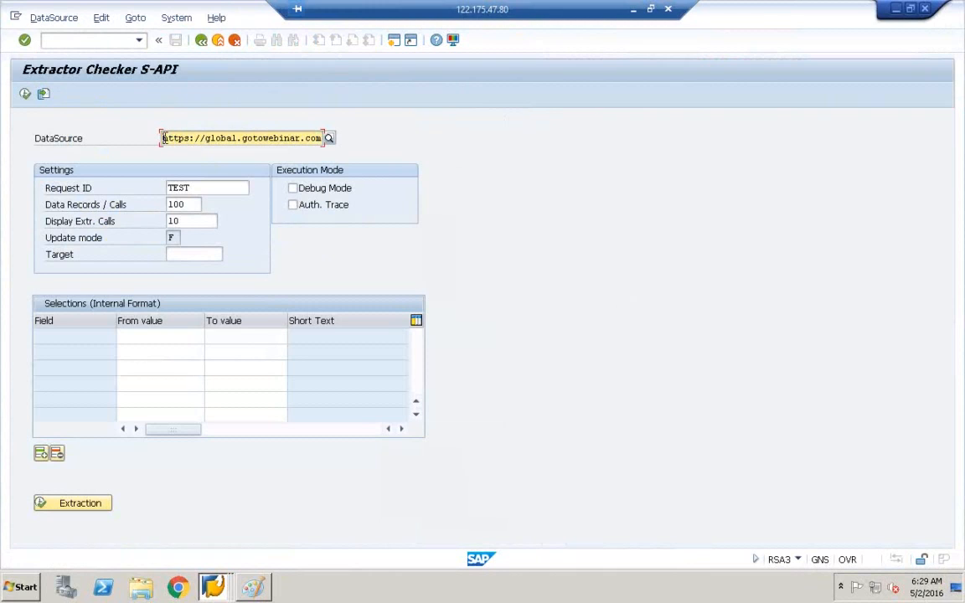
{"action": "left_click_drag", "start_coordinate": [165, 138], "coordinate": [385, 147]}
{"action": "key", "text": "Delete"}
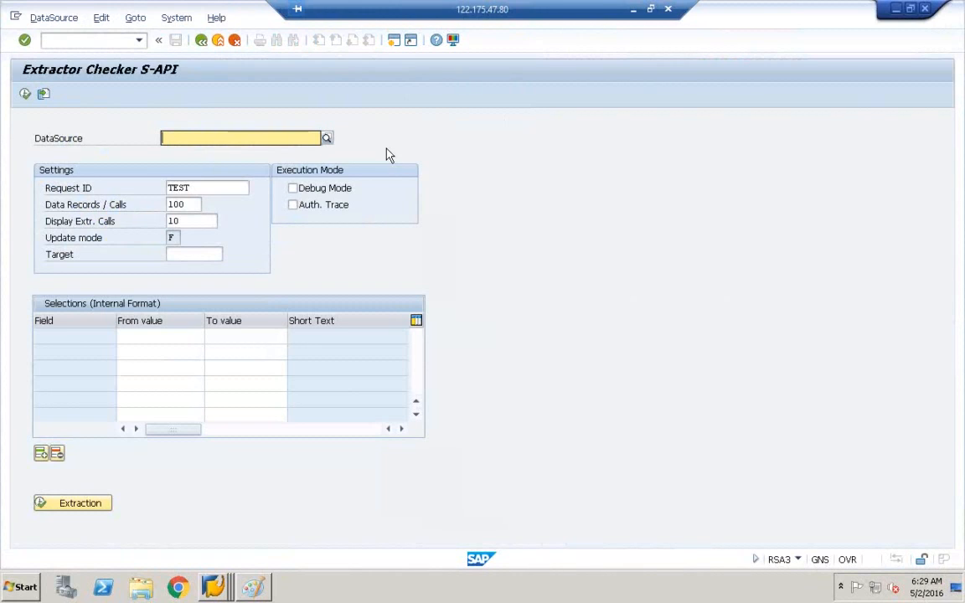
{"action": "left_click", "coordinate": [287, 137]}
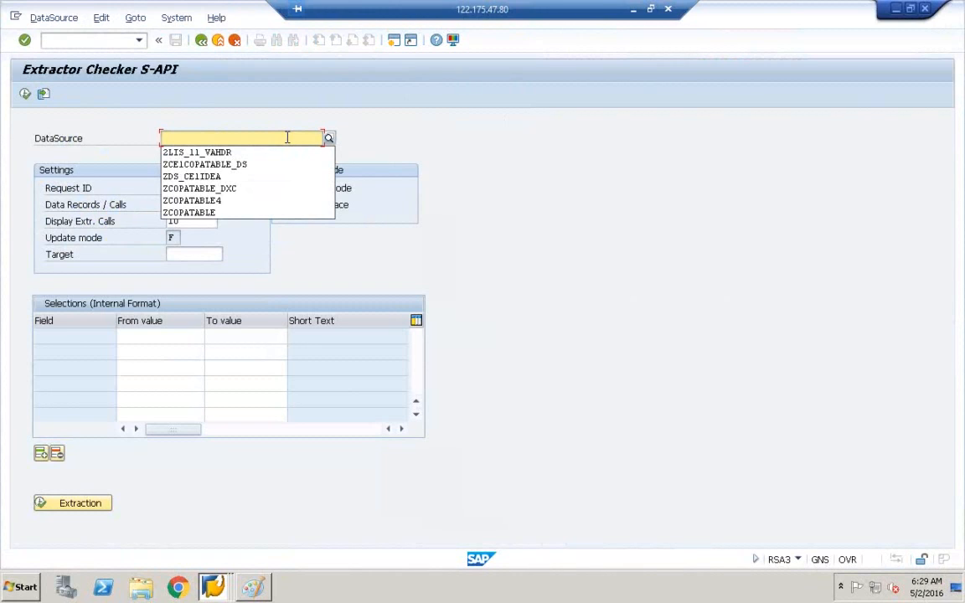
{"action": "left_click", "coordinate": [251, 164]}
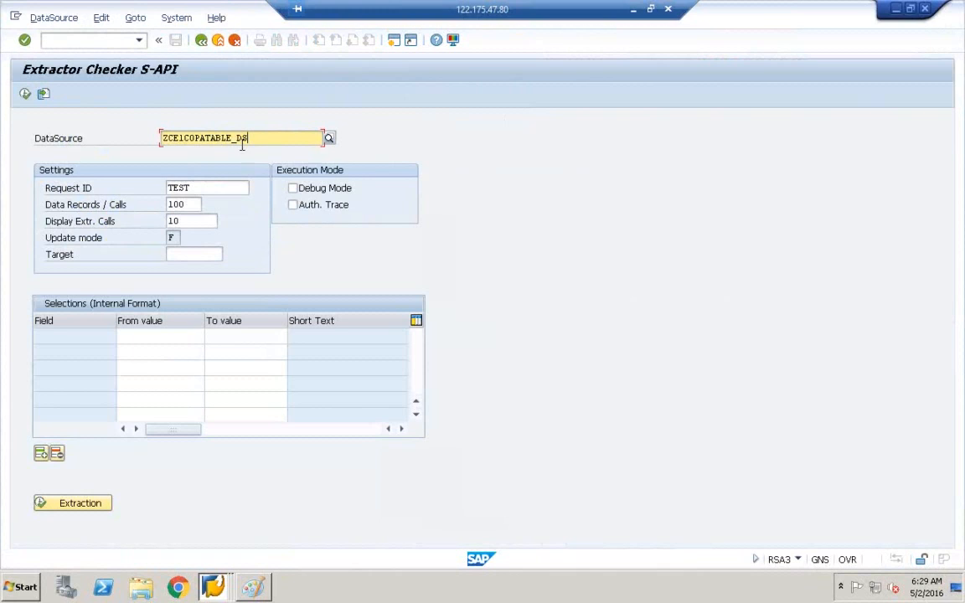
Step: Run the test extraction, view the 6 records in ALV Grid, and go back
{"action": "left_click", "coordinate": [25, 94]}
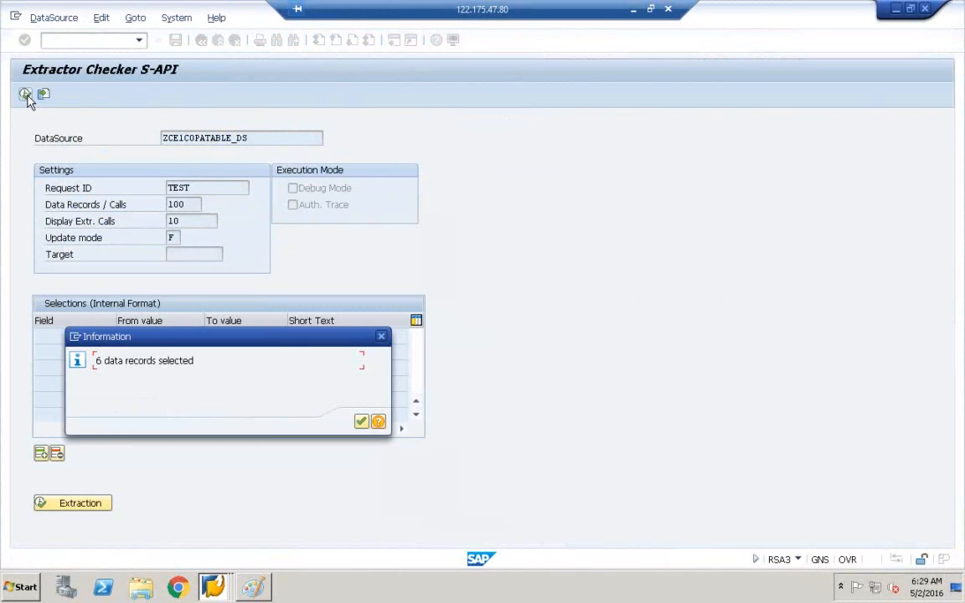
{"action": "left_click", "coordinate": [363, 425]}
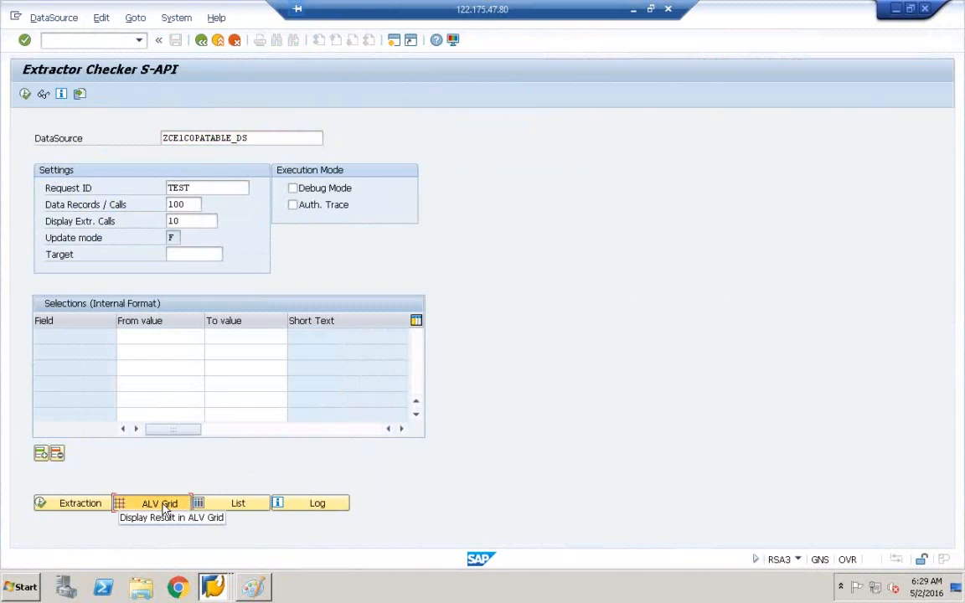
{"action": "left_click", "coordinate": [162, 511]}
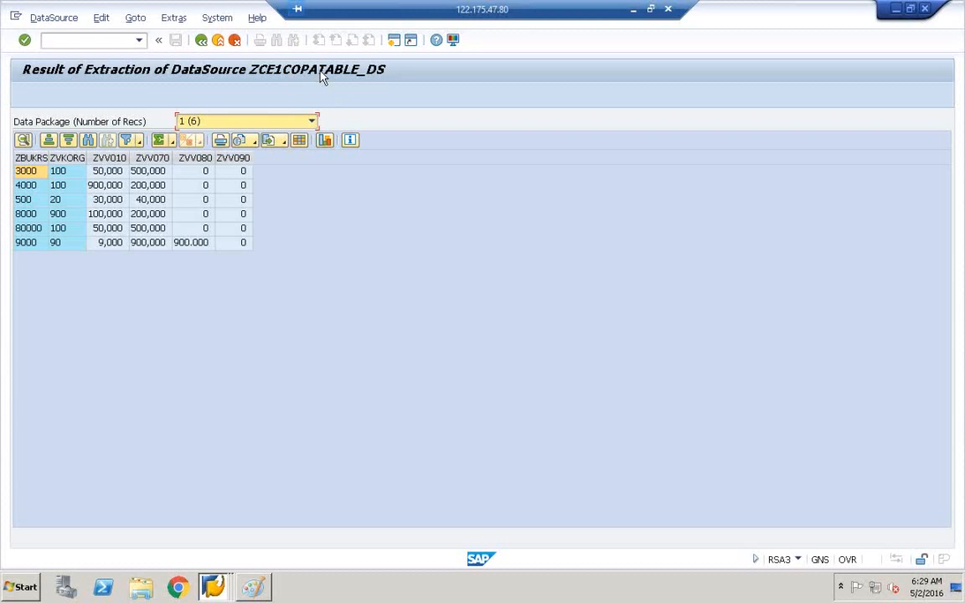
{"action": "left_click", "coordinate": [201, 41]}
Step: In RSA1, check the IDES ALE Central system (T90CLNT090) connection and widen the result column
{"action": "left_click", "coordinate": [201, 42]}
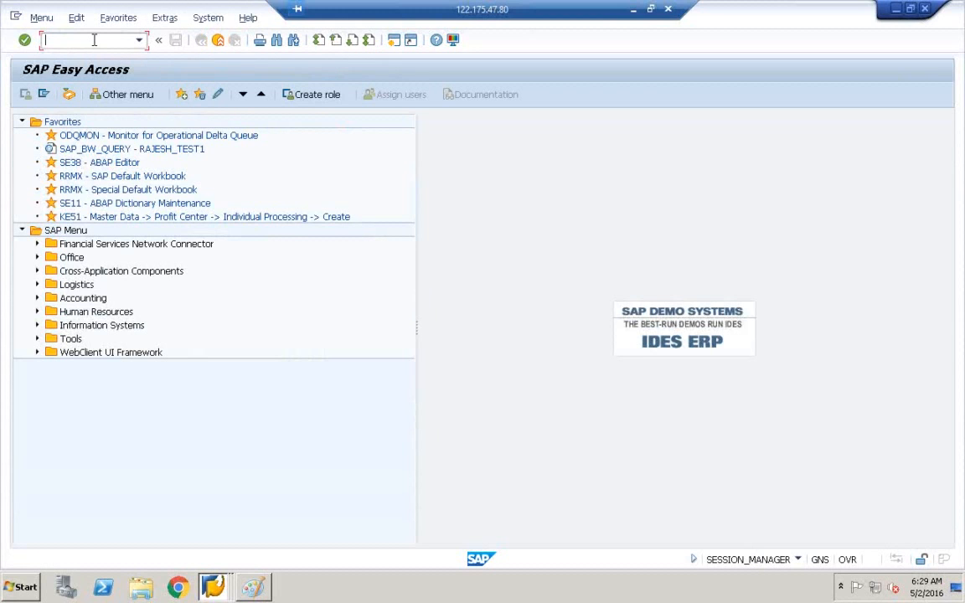
{"action": "type", "text": "RSA1"}
{"action": "key", "text": "Return"}
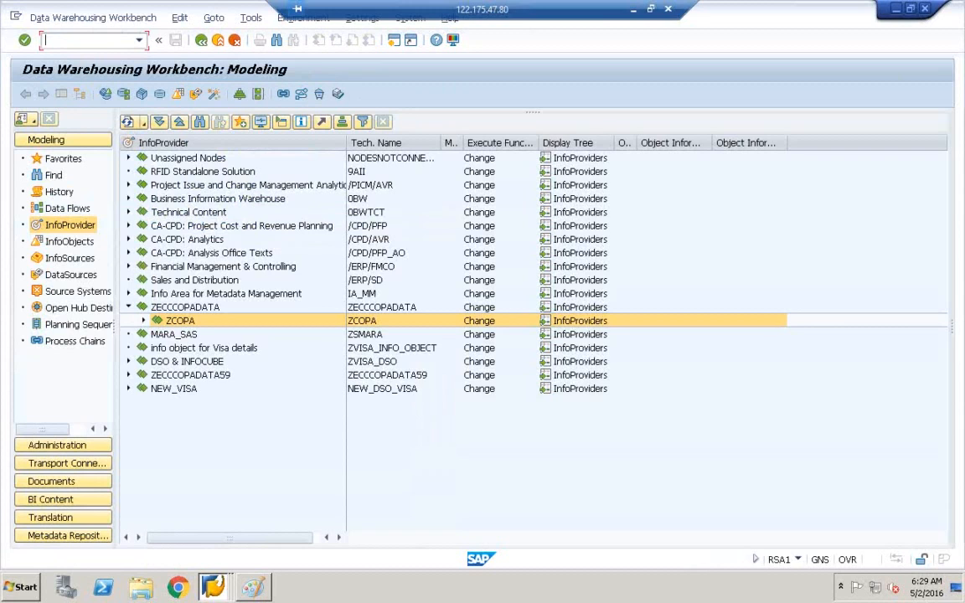
{"action": "left_click", "coordinate": [72, 293]}
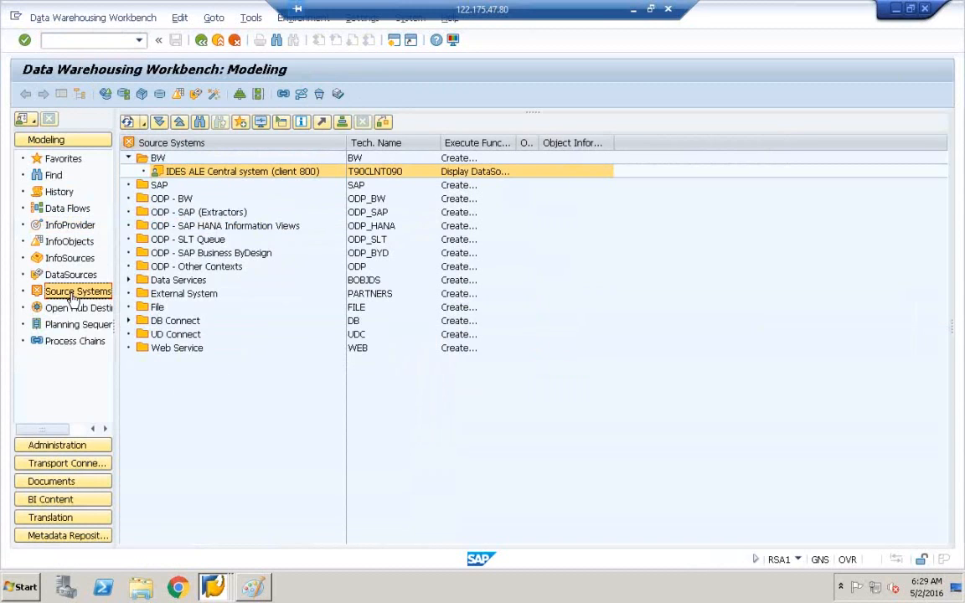
{"action": "right_click", "coordinate": [160, 176]}
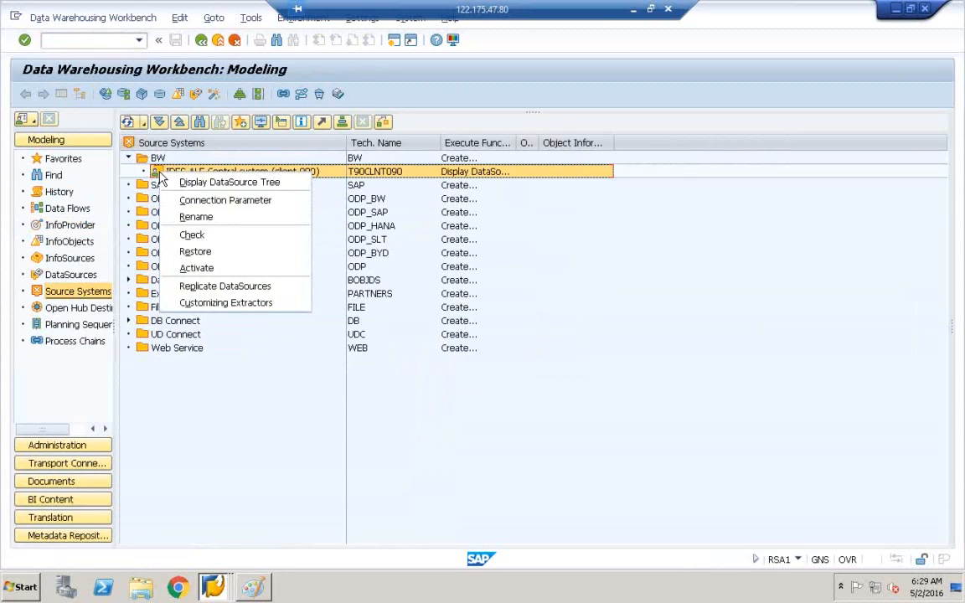
{"action": "left_click", "coordinate": [201, 238]}
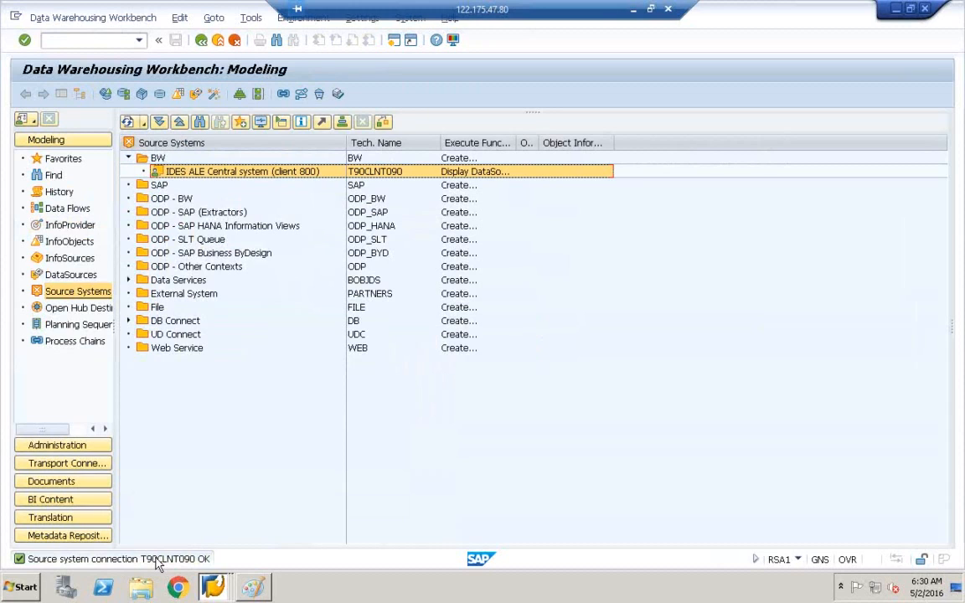
{"action": "double_click", "coordinate": [518, 147]}
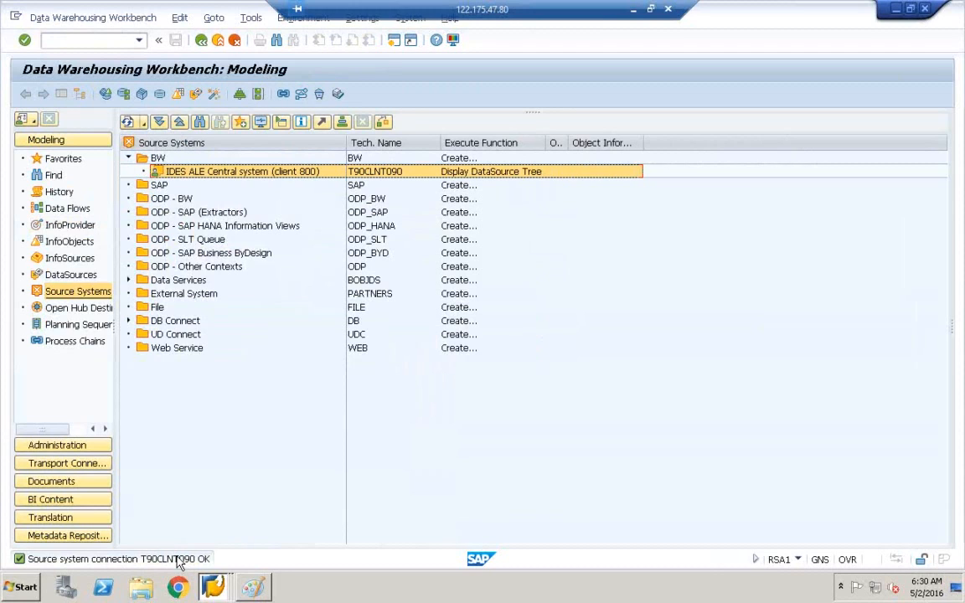
Step: Open the T90CLNT090 DataSource tree with widened columns, then return to the ZCE1COPATABLE_DS display
{"action": "double_click", "coordinate": [159, 175]}
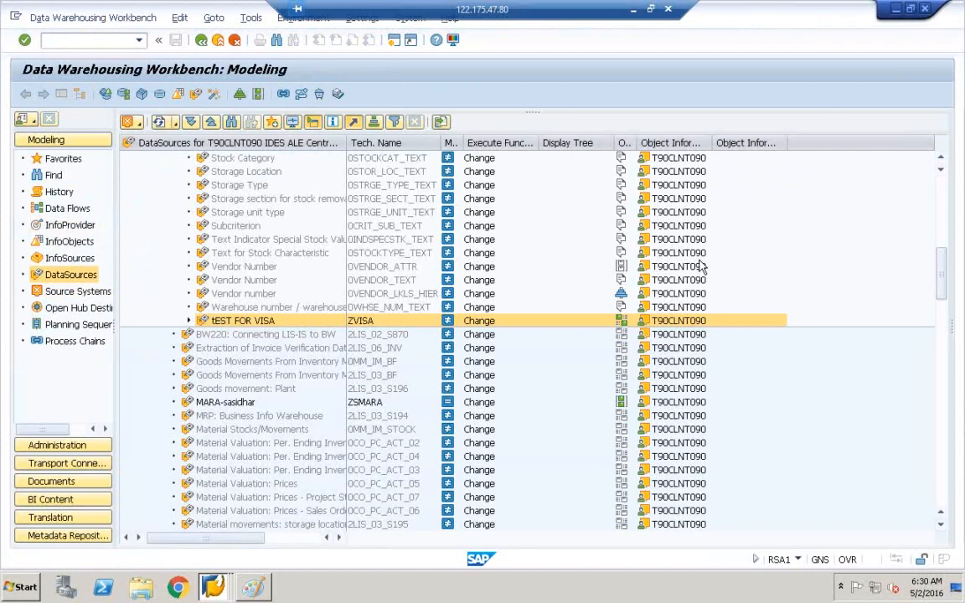
{"action": "double_click", "coordinate": [345, 143]}
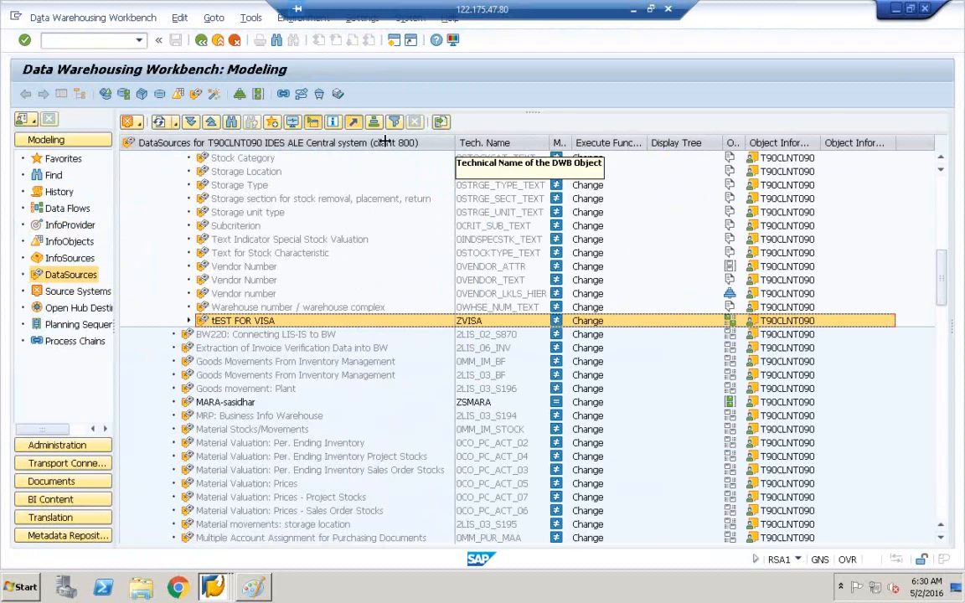
{"action": "double_click", "coordinate": [550, 143]}
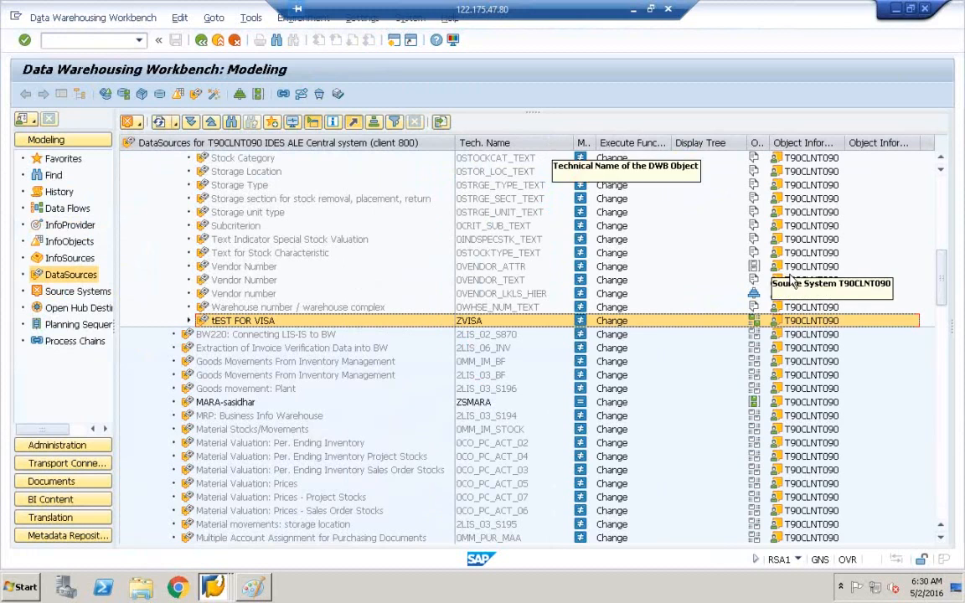
{"action": "left_click_drag", "start_coordinate": [947, 297], "coordinate": [941, 189]}
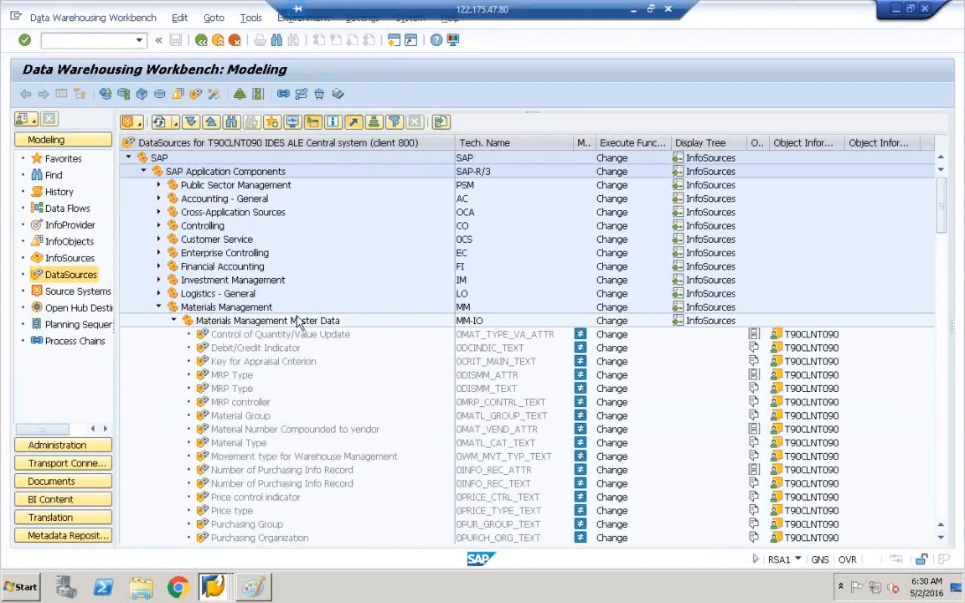
{"action": "left_click", "coordinate": [159, 307]}
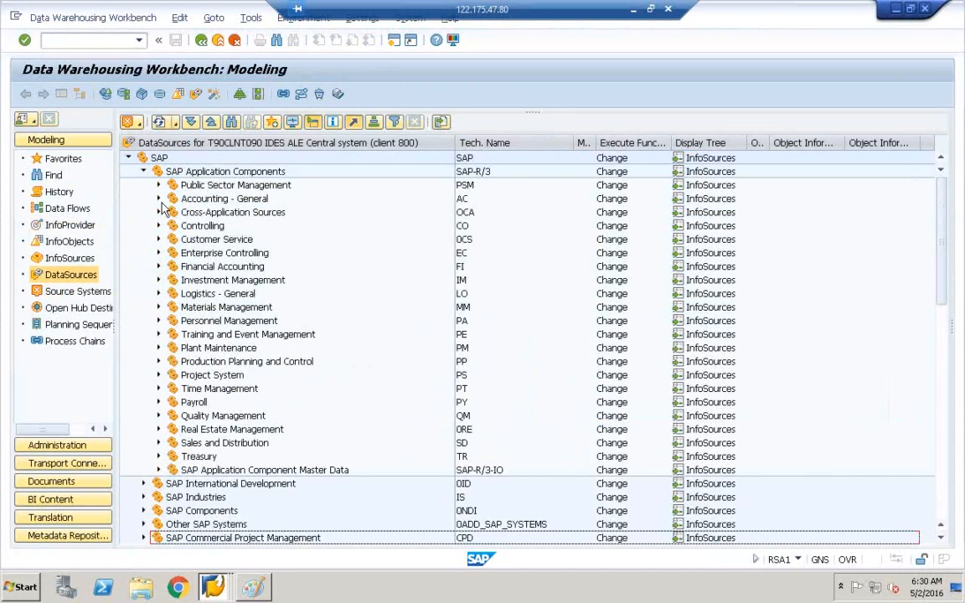
{"action": "left_click", "coordinate": [215, 588]}
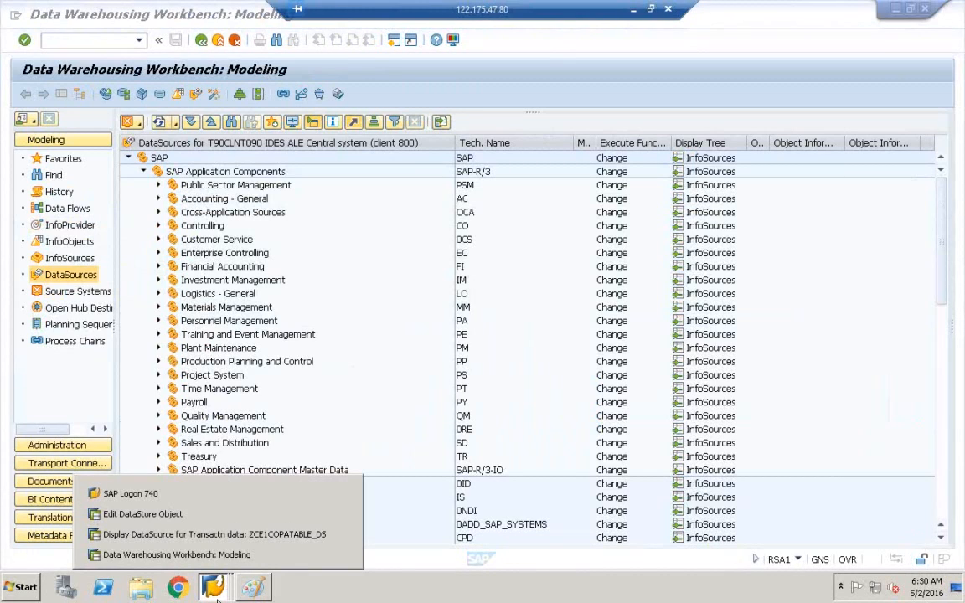
{"action": "left_click", "coordinate": [245, 536]}
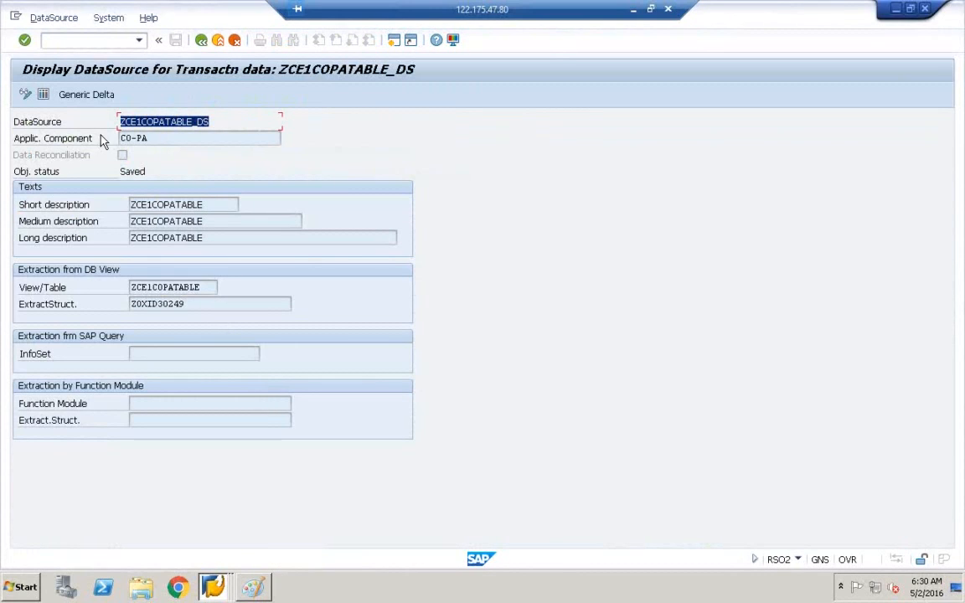
Step: Note the CO-PA application component, then switch back to the Workbench modeling window
{"action": "left_click_drag", "start_coordinate": [155, 139], "coordinate": [94, 134]}
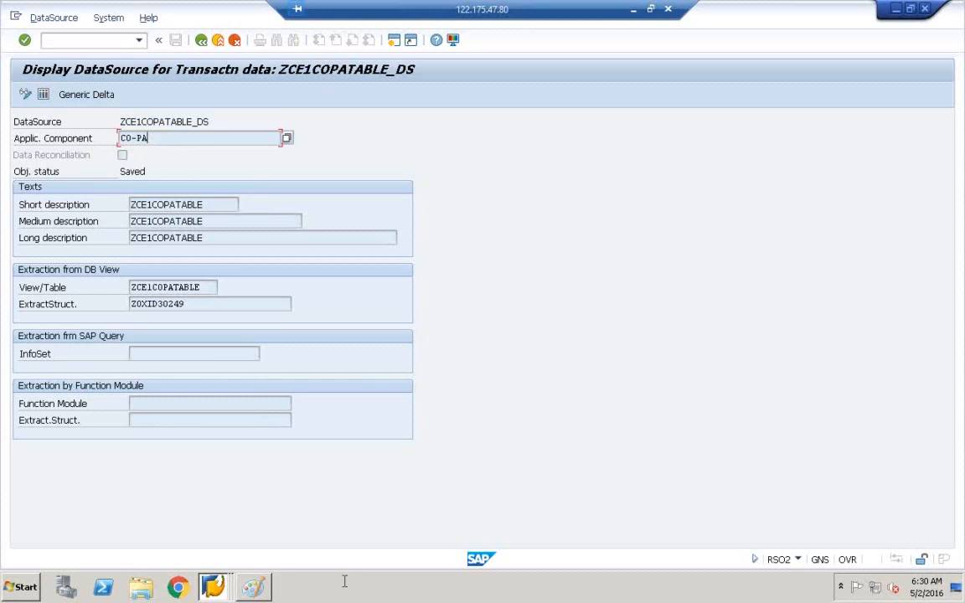
{"action": "mouse_move", "coordinate": [213, 586]}
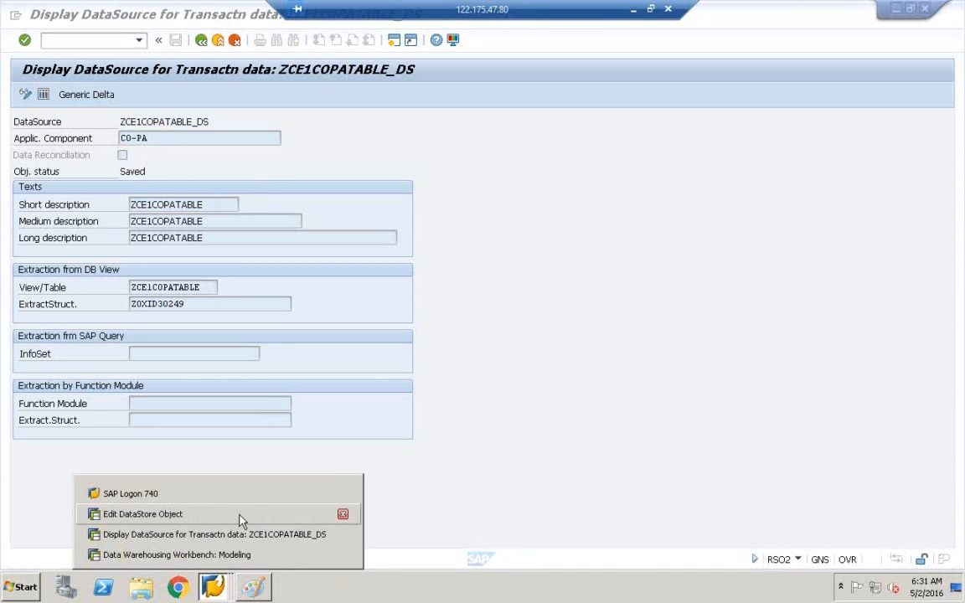
{"action": "left_click", "coordinate": [229, 554]}
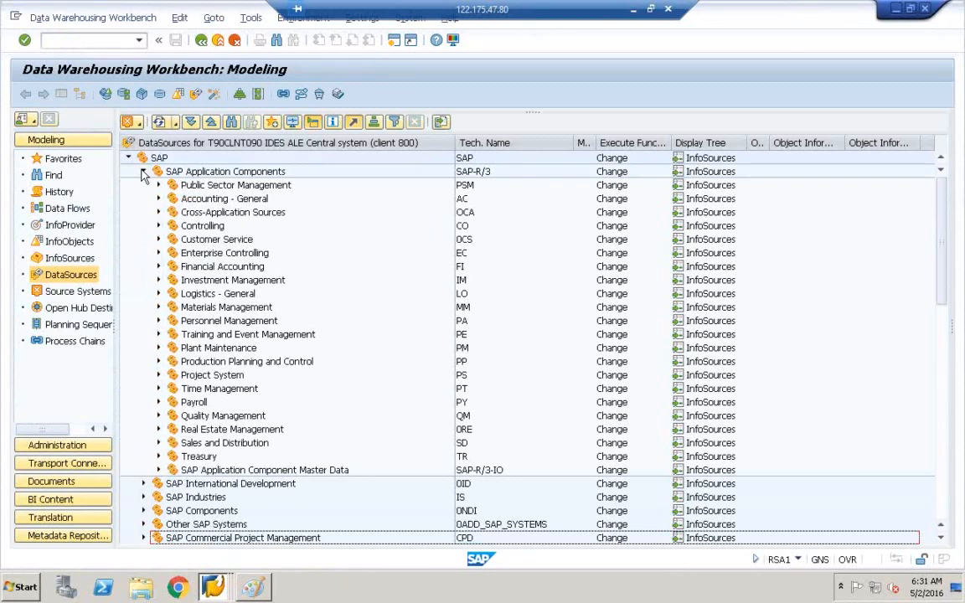
Step: Collapse the DataSource tree and reload it for the IDES ALE Central system
{"action": "left_click", "coordinate": [143, 171]}
{"action": "left_click", "coordinate": [130, 159]}
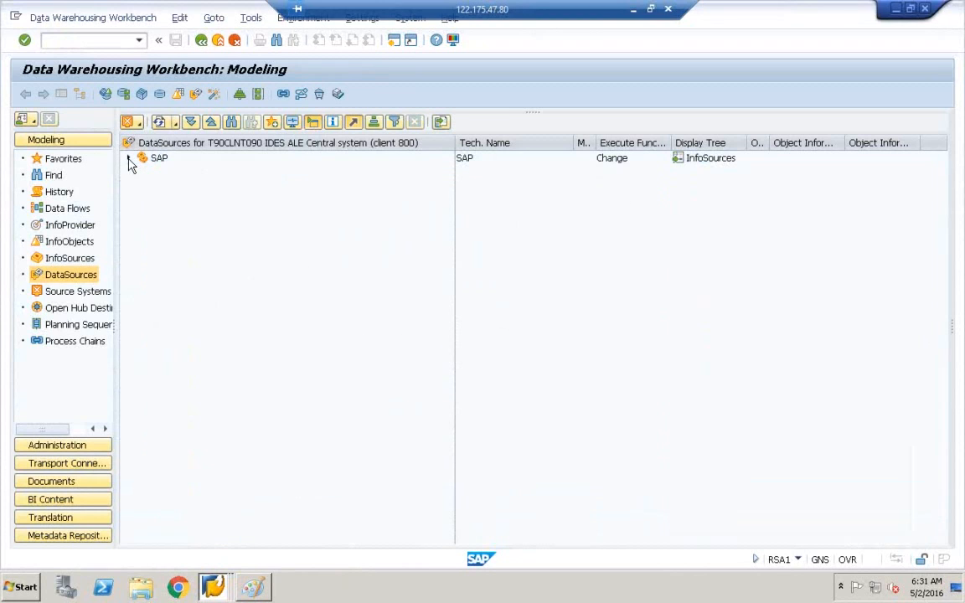
{"action": "left_click", "coordinate": [147, 161]}
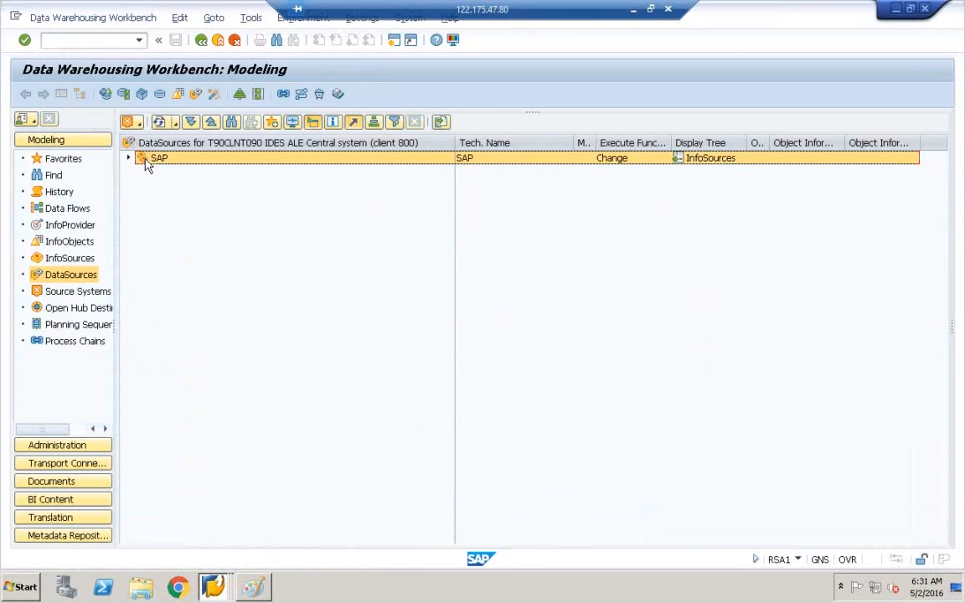
{"action": "left_click", "coordinate": [72, 292]}
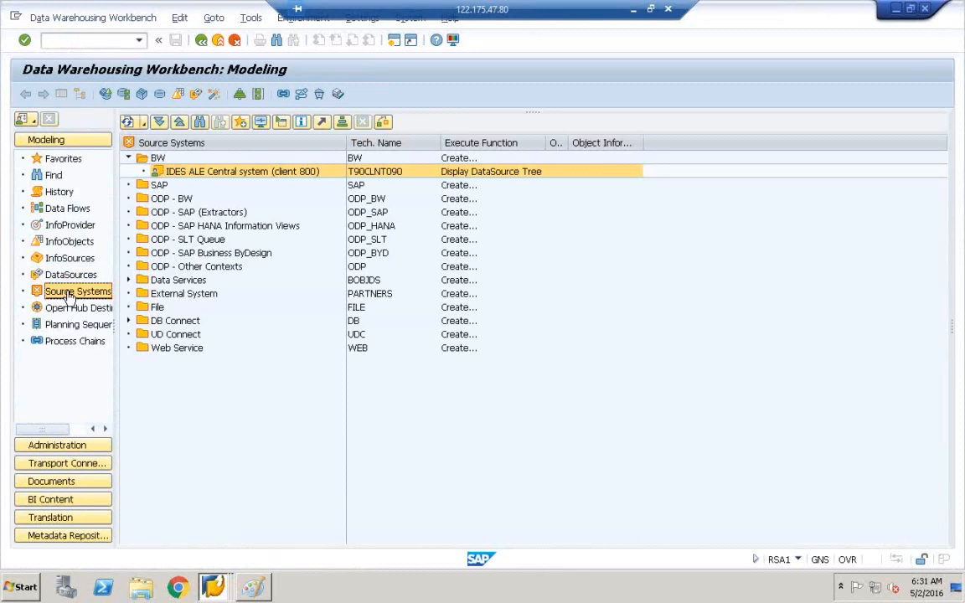
{"action": "double_click", "coordinate": [162, 172]}
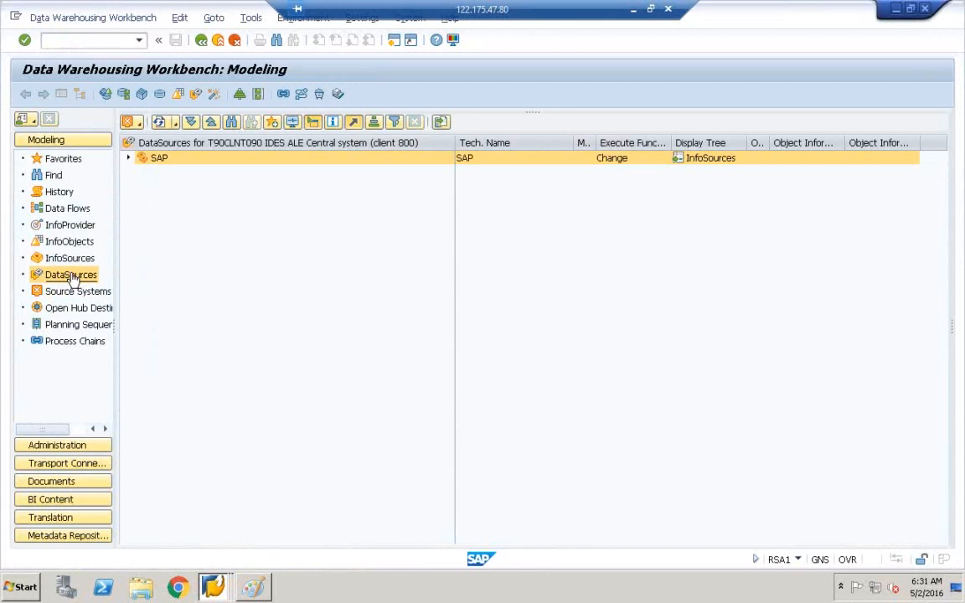
Step: Expand SAP > SAP Application Components > Controlling and select Profitability Analysis (CO-PA)
{"action": "left_click", "coordinate": [130, 160]}
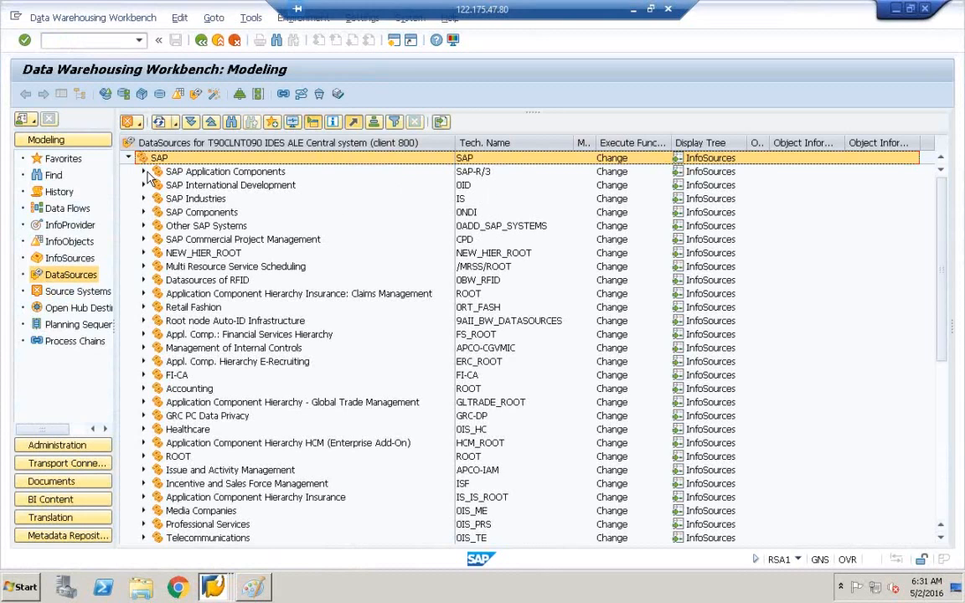
{"action": "left_click", "coordinate": [144, 172]}
{"action": "left_click", "coordinate": [475, 173]}
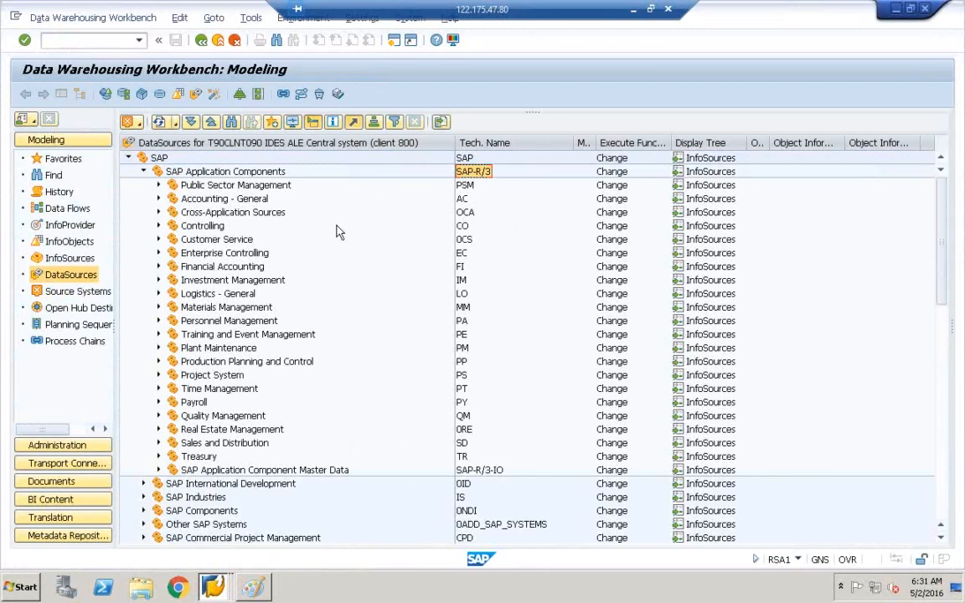
{"action": "left_click", "coordinate": [197, 228]}
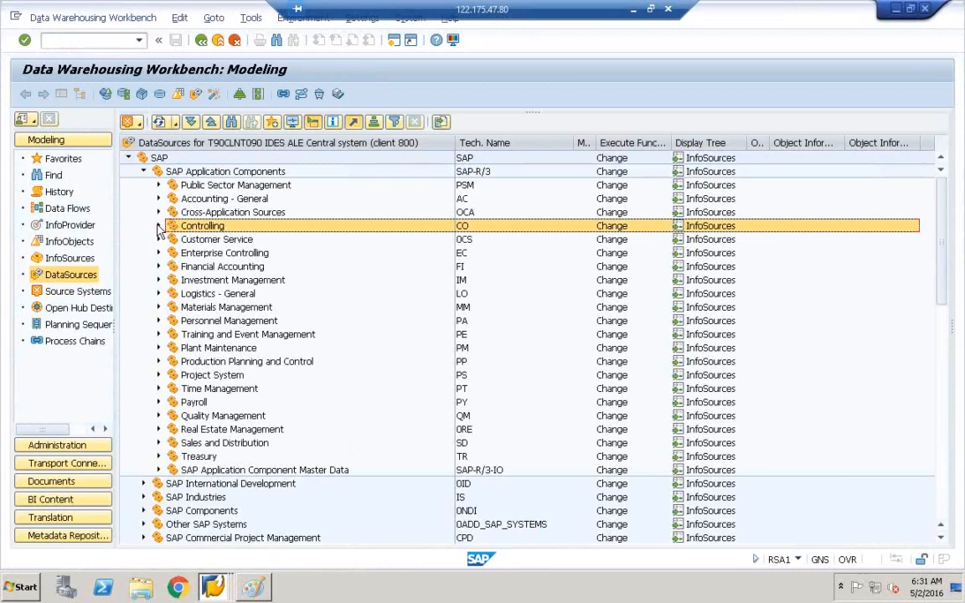
{"action": "left_click", "coordinate": [158, 227]}
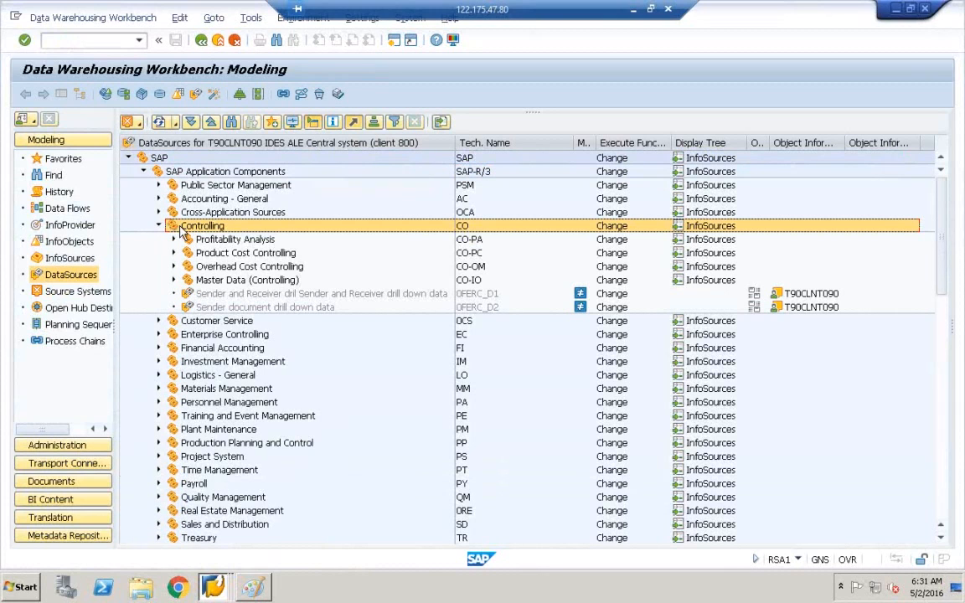
{"action": "key", "text": "Down"}
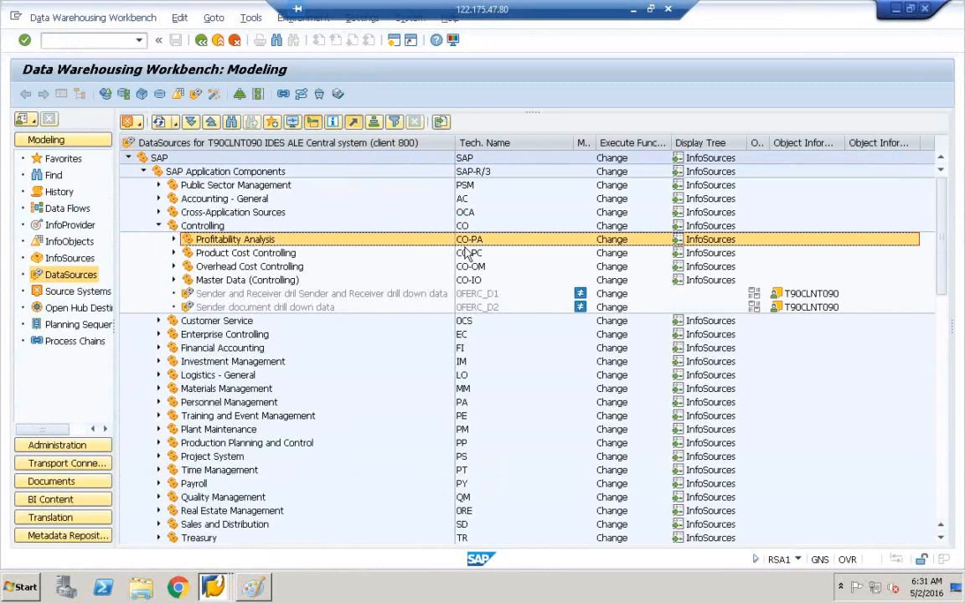
Step: Replicate metadata for Profitability Analysis with In Background re-activation
{"action": "right_click", "coordinate": [212, 242]}
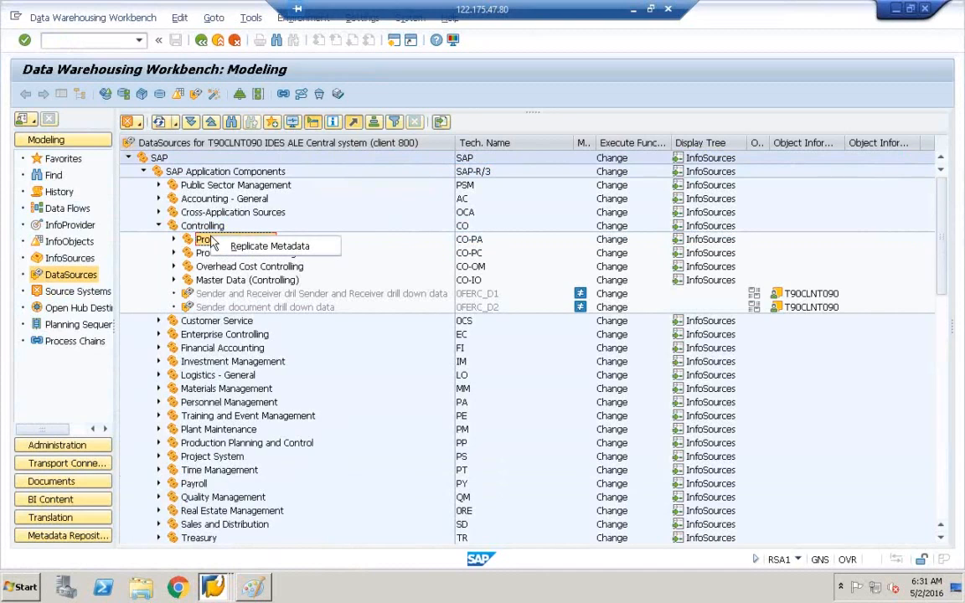
{"action": "left_click", "coordinate": [263, 247]}
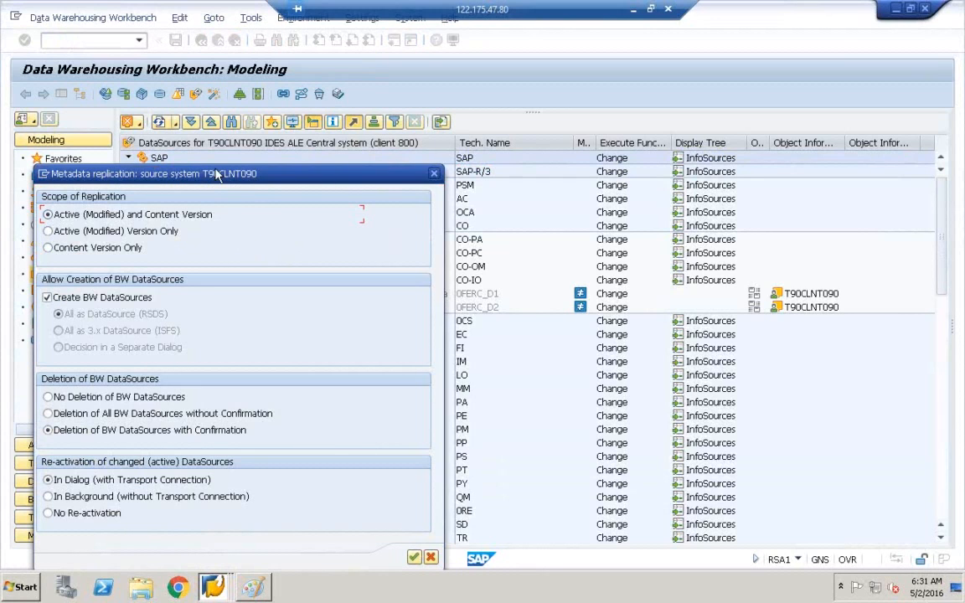
{"action": "left_click_drag", "start_coordinate": [216, 179], "coordinate": [317, 98]}
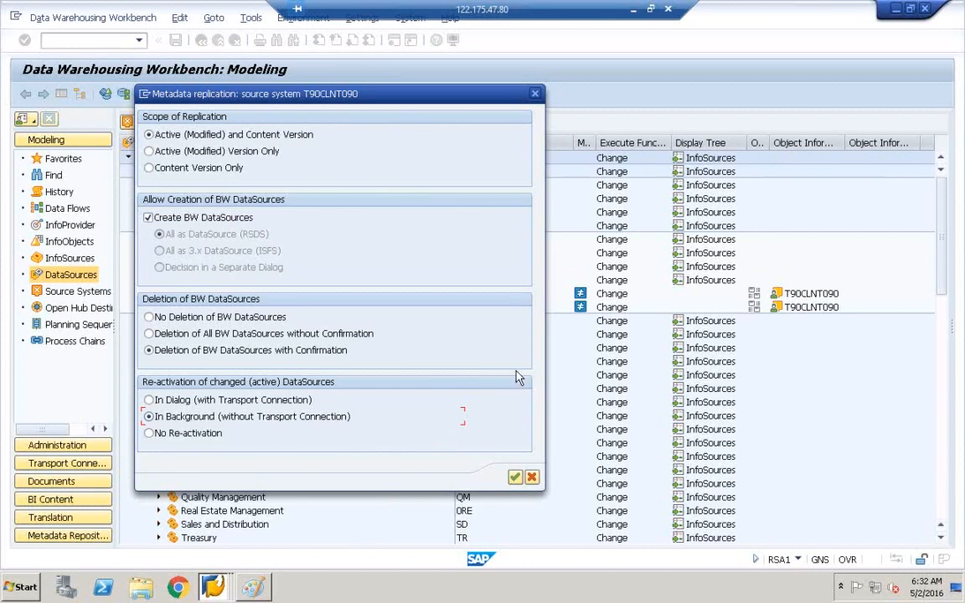
{"action": "left_click", "coordinate": [515, 478]}
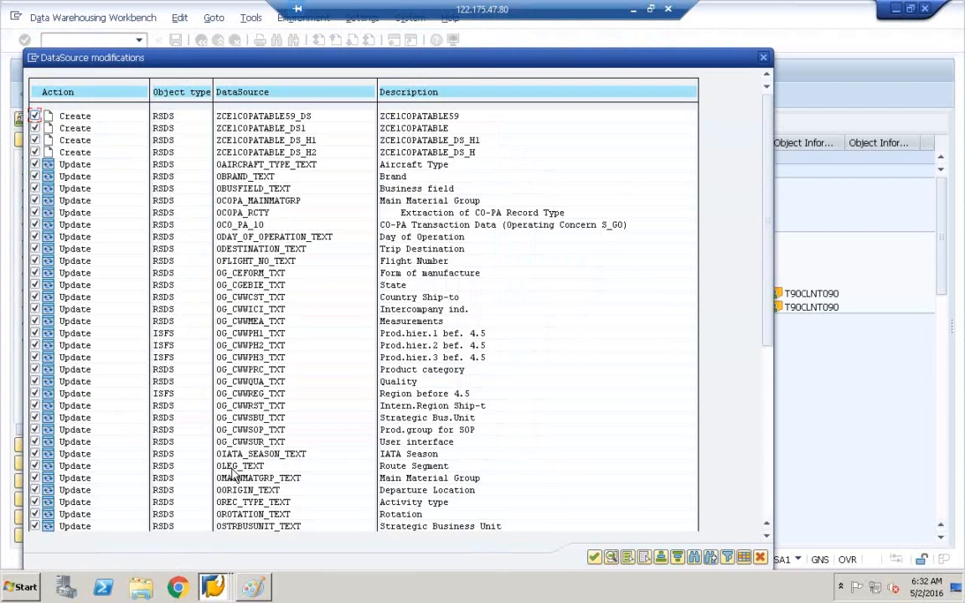
Step: Deselect all modifications, tick only ZCE1COPATABLE_DS, and confirm its replication
{"action": "left_click", "coordinate": [644, 558]}
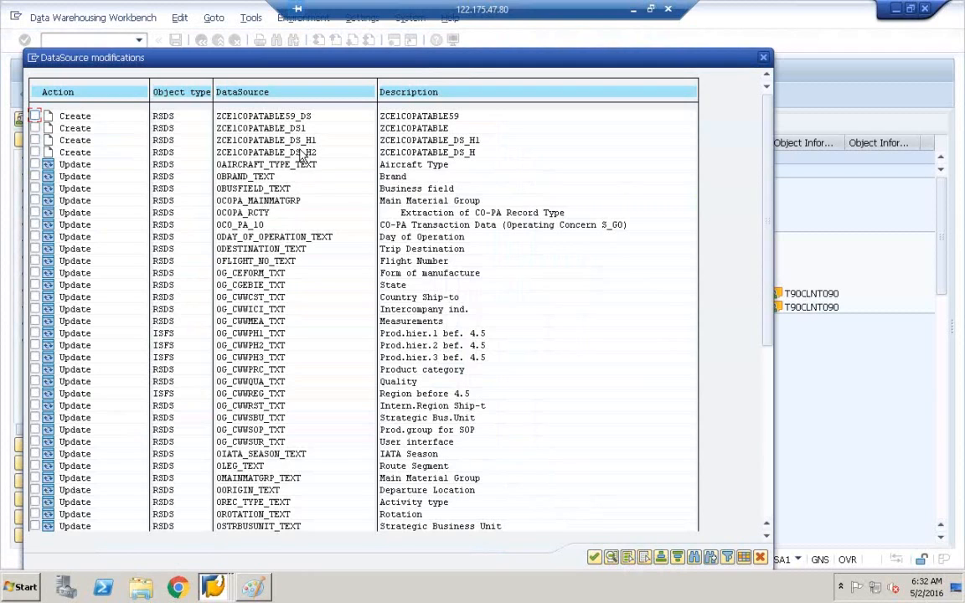
{"action": "left_click", "coordinate": [276, 128]}
{"action": "scroll", "coordinate": [306, 232], "scroll_direction": "down", "scroll_amount": 1}
{"action": "scroll", "coordinate": [305, 231], "scroll_direction": "down", "scroll_amount": 4}
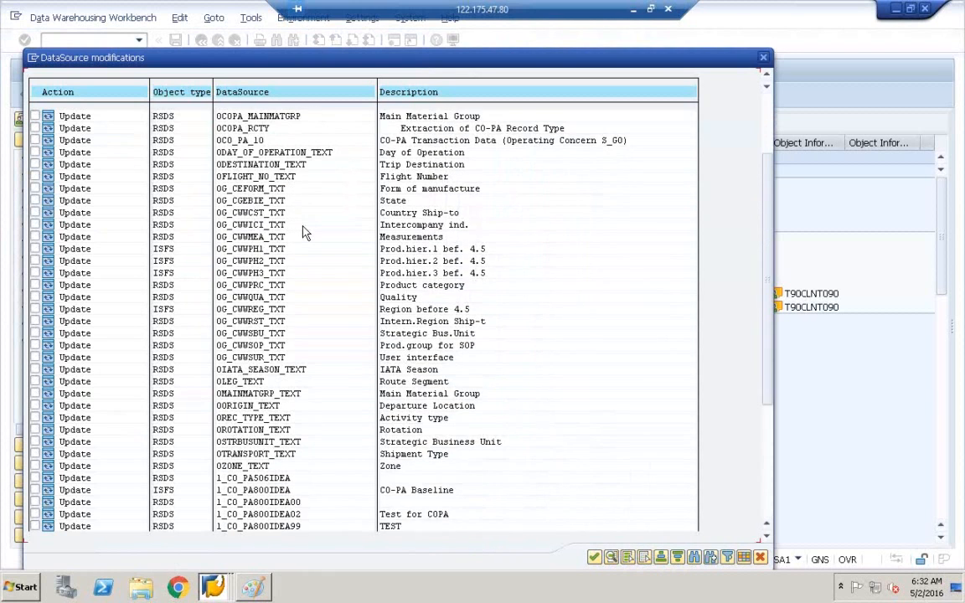
{"action": "scroll", "coordinate": [306, 234], "scroll_direction": "down", "scroll_amount": 3}
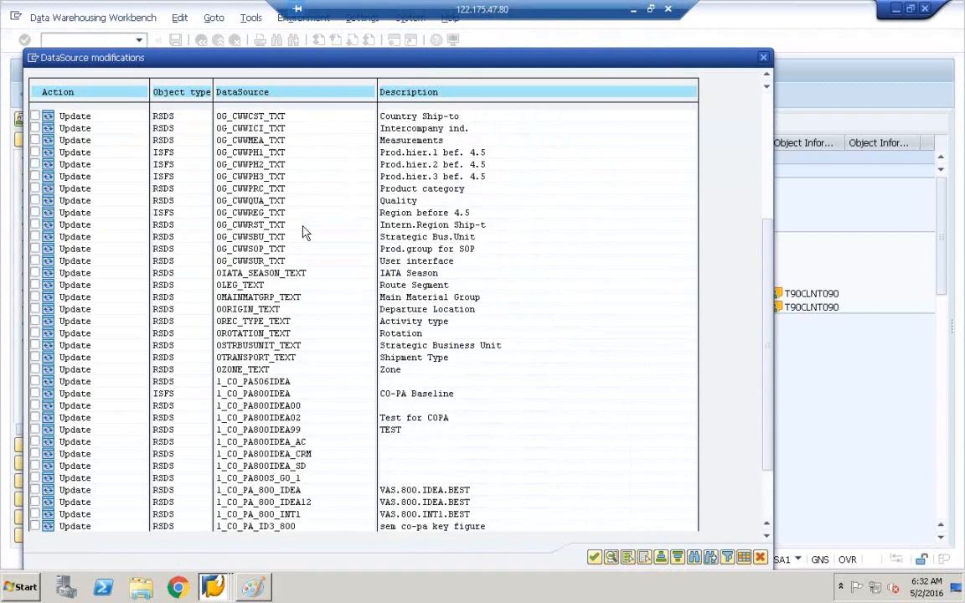
{"action": "scroll", "coordinate": [304, 235], "scroll_direction": "down", "scroll_amount": 2}
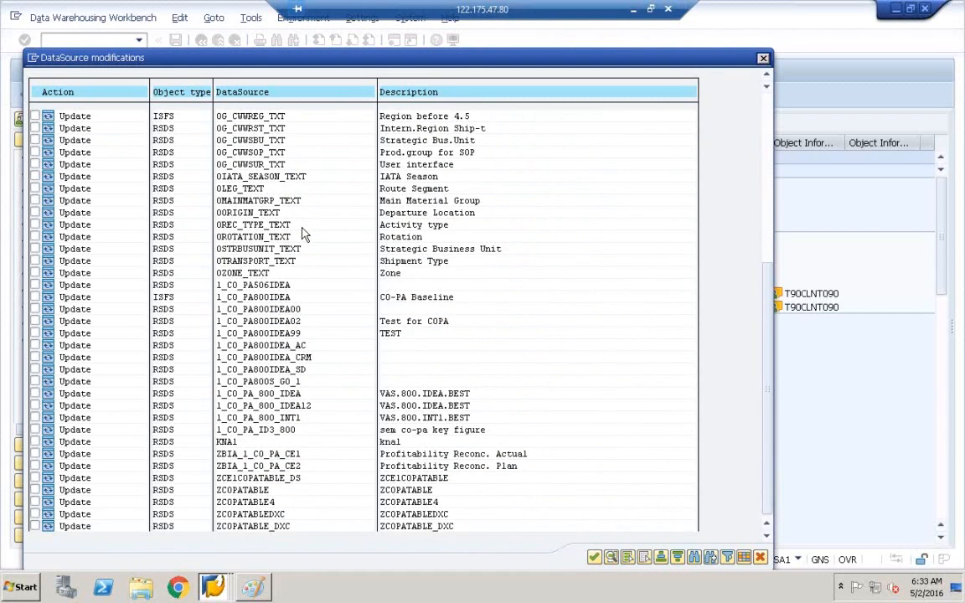
{"action": "left_click", "coordinate": [233, 467]}
{"action": "left_click", "coordinate": [219, 467]}
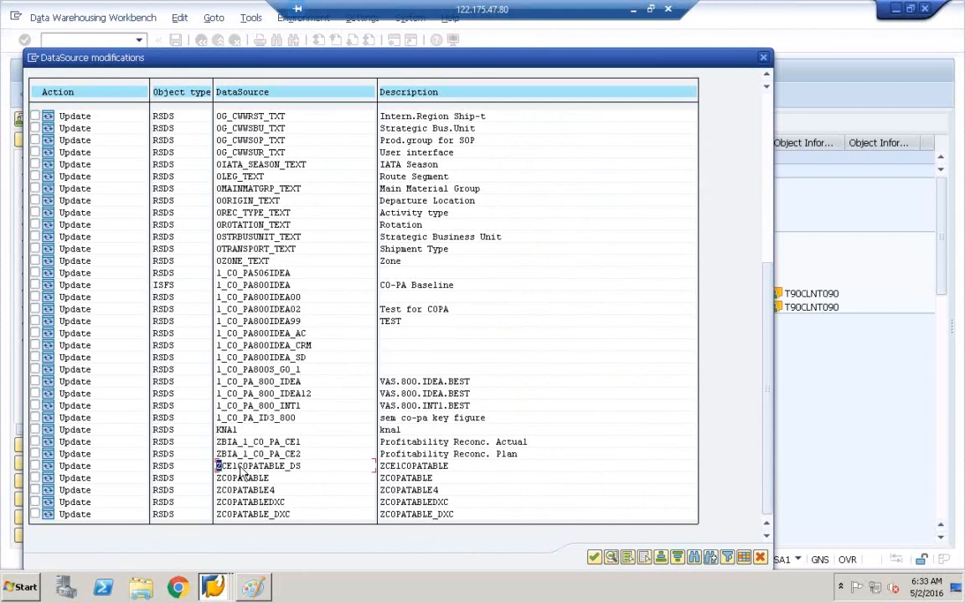
{"action": "left_click", "coordinate": [293, 468]}
{"action": "left_click", "coordinate": [35, 467]}
{"action": "left_click", "coordinate": [598, 559]}
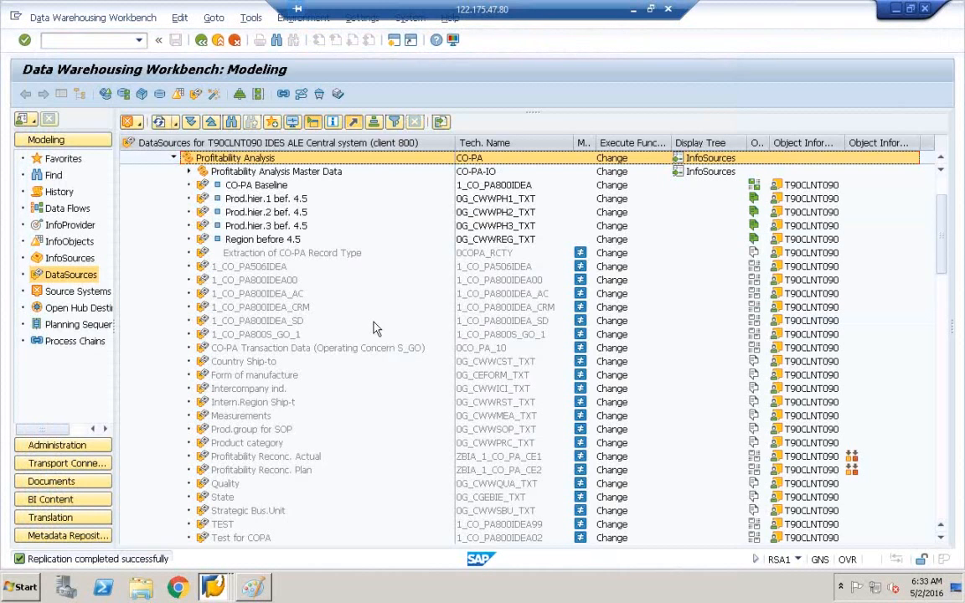
Step: Open the ZCE1COPATABLE DataSource from the tree in change mode
{"action": "scroll", "coordinate": [408, 329], "scroll_direction": "down", "scroll_amount": 6}
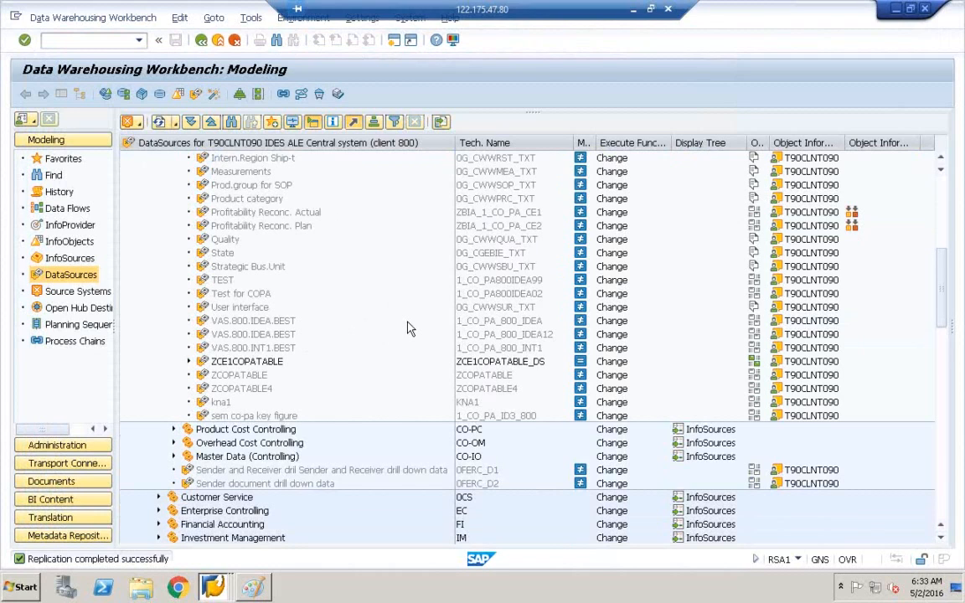
{"action": "left_click", "coordinate": [531, 367]}
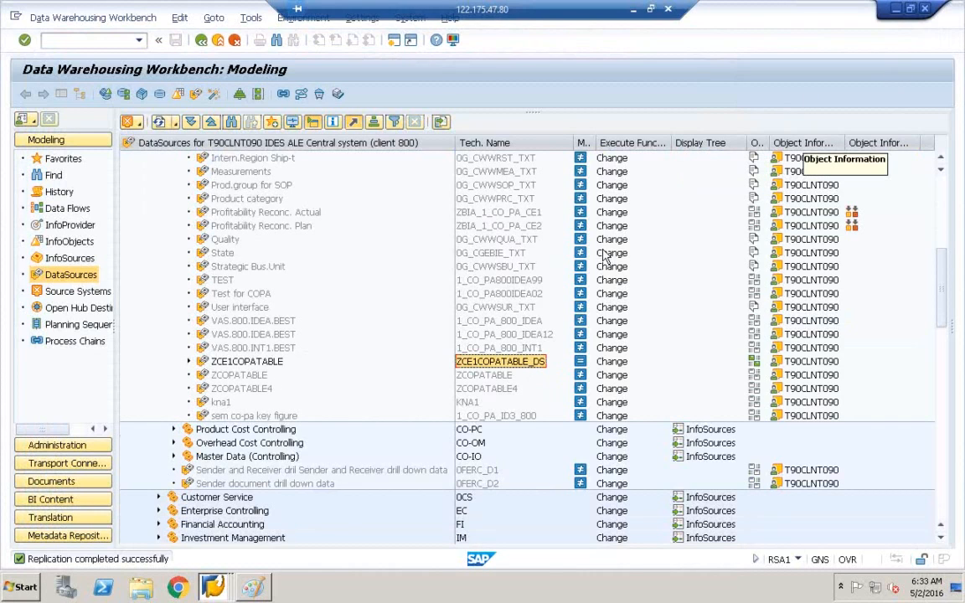
{"action": "left_click", "coordinate": [239, 365]}
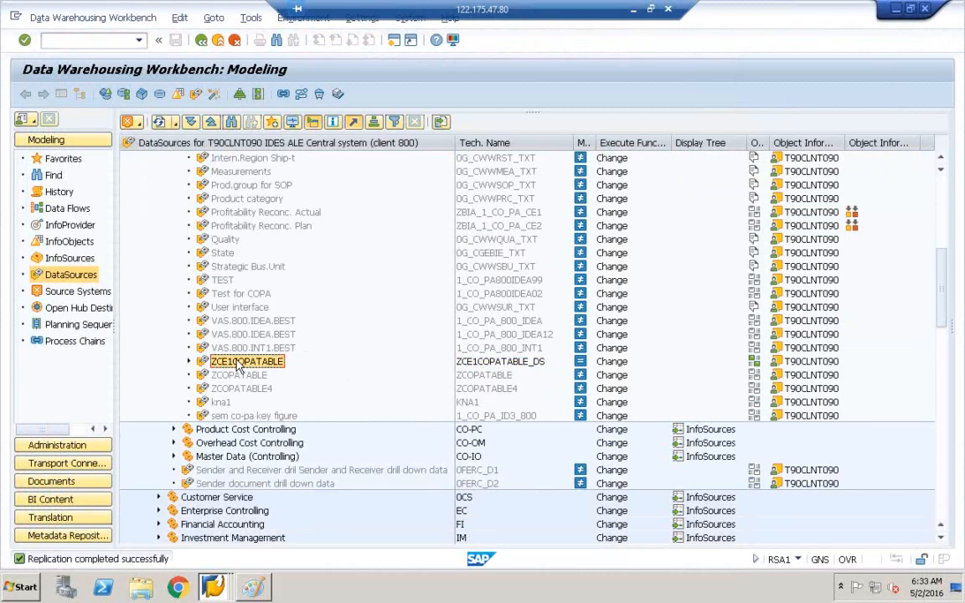
{"action": "right_click", "coordinate": [238, 367]}
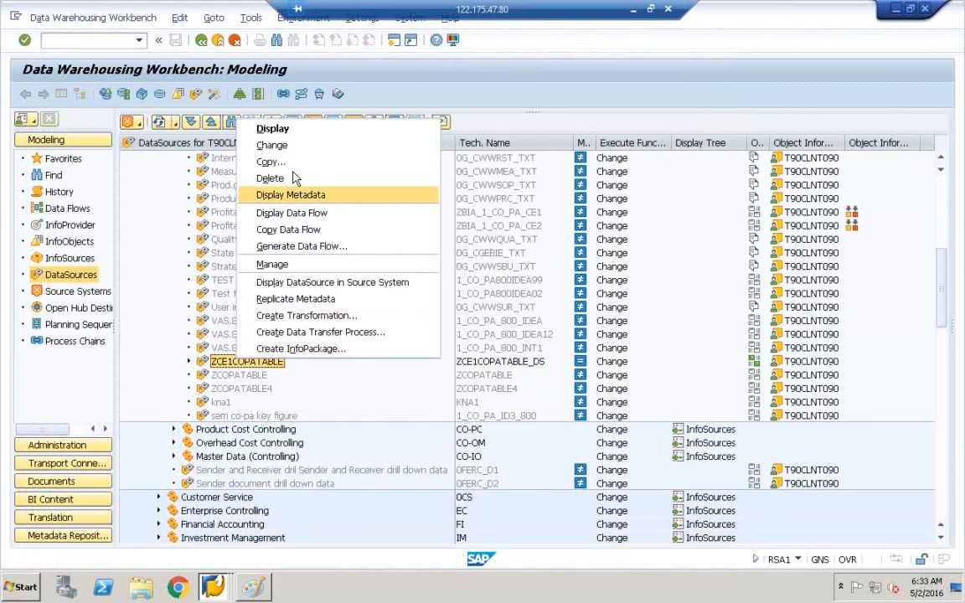
{"action": "left_click", "coordinate": [299, 145]}
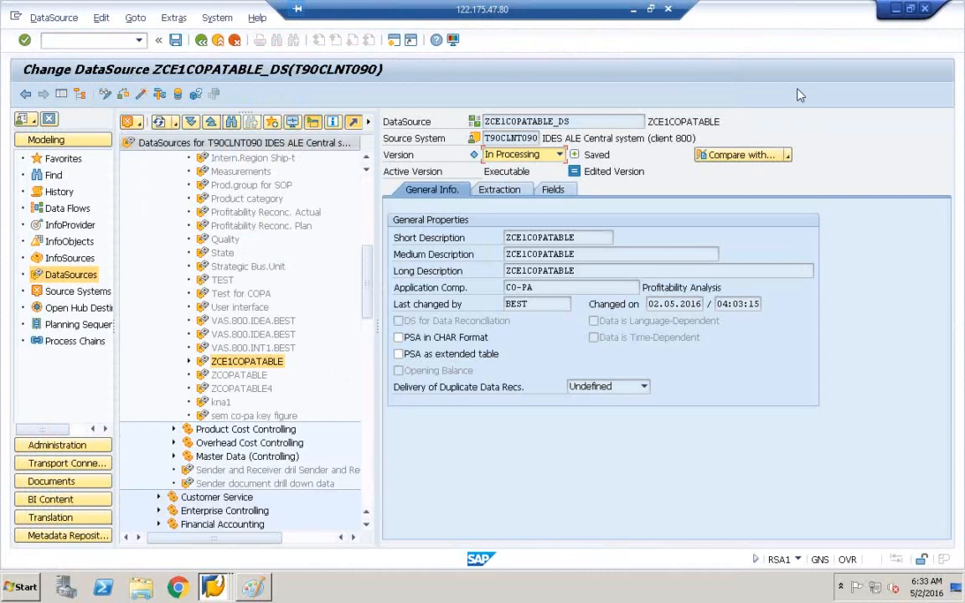
Step: Activate DataSource ZCE1COPATABLE_DS, confirming Yes despite its active status, then right-click the ZCE1COPATABLE node
{"action": "left_click", "coordinate": [141, 95]}
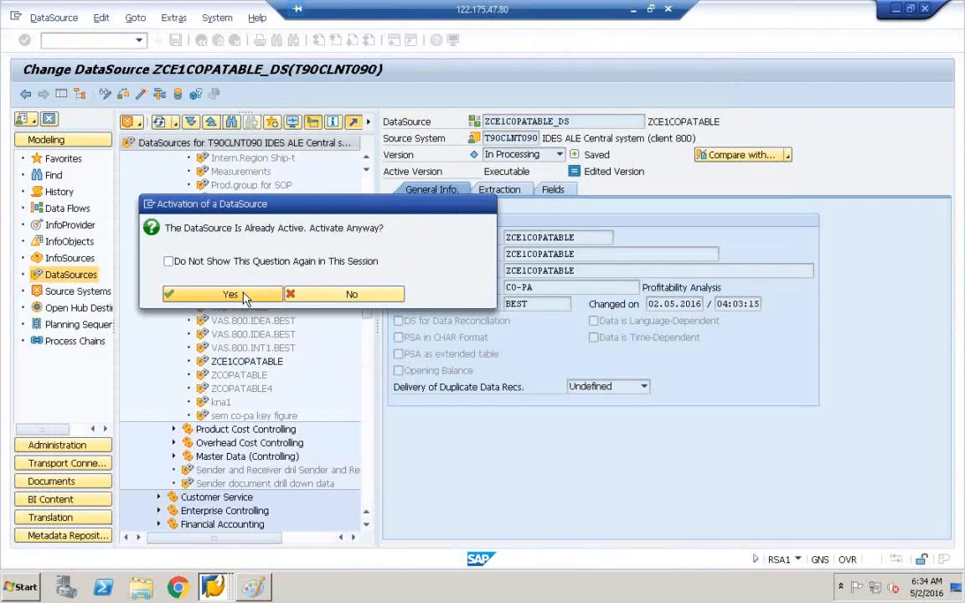
{"action": "left_click", "coordinate": [230, 295]}
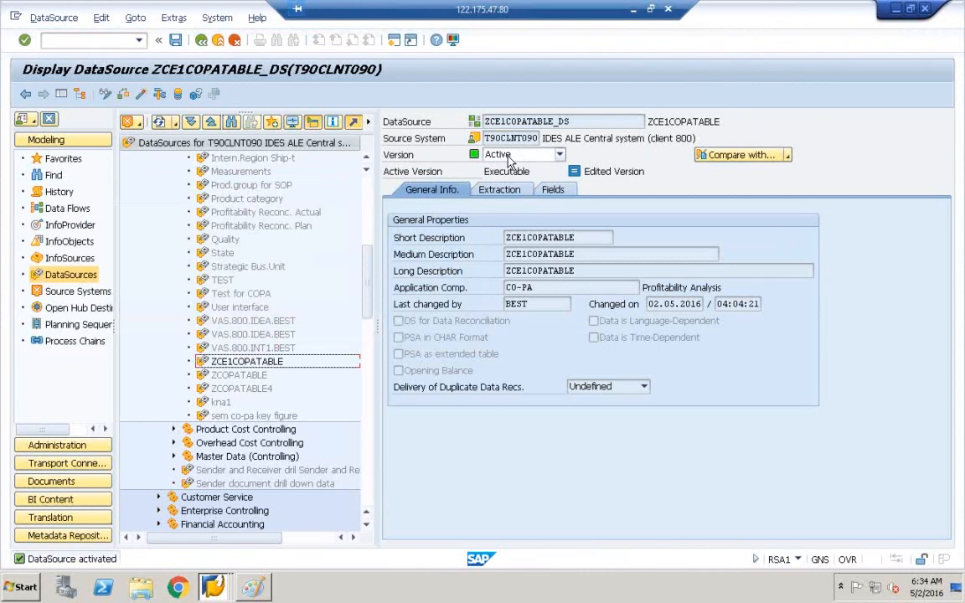
{"action": "left_click", "coordinate": [205, 365]}
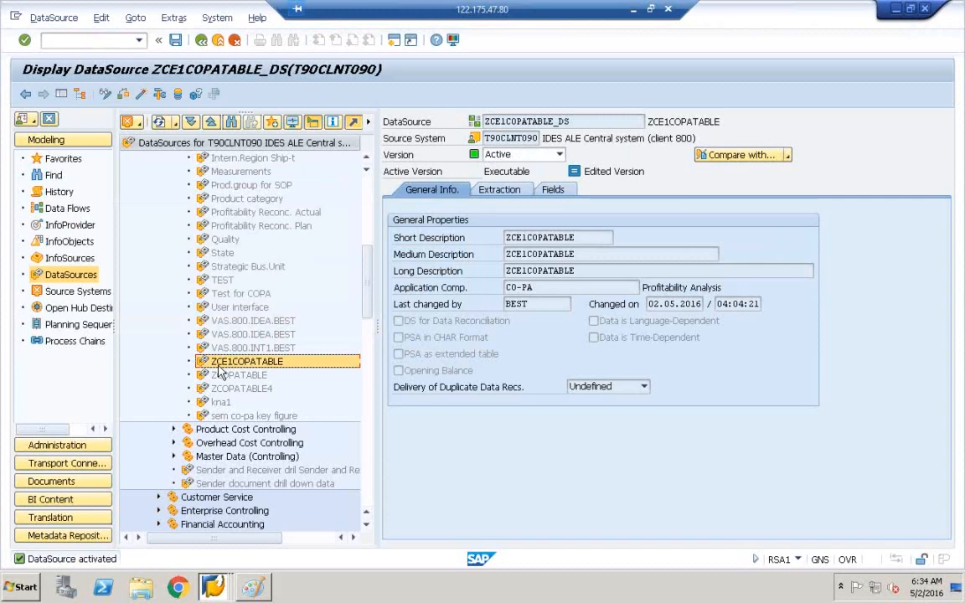
{"action": "right_click", "coordinate": [220, 372]}
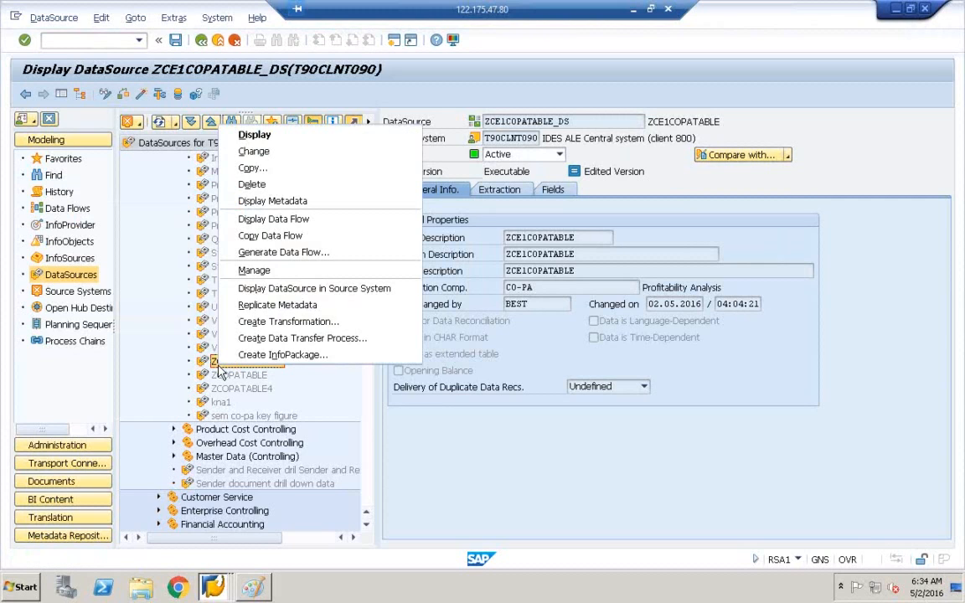
Step: Create and save an InfoPackage for ZCE1COPATABLE_DS, with the description ZCE1COPATABLE_DS
{"action": "left_click", "coordinate": [294, 358]}
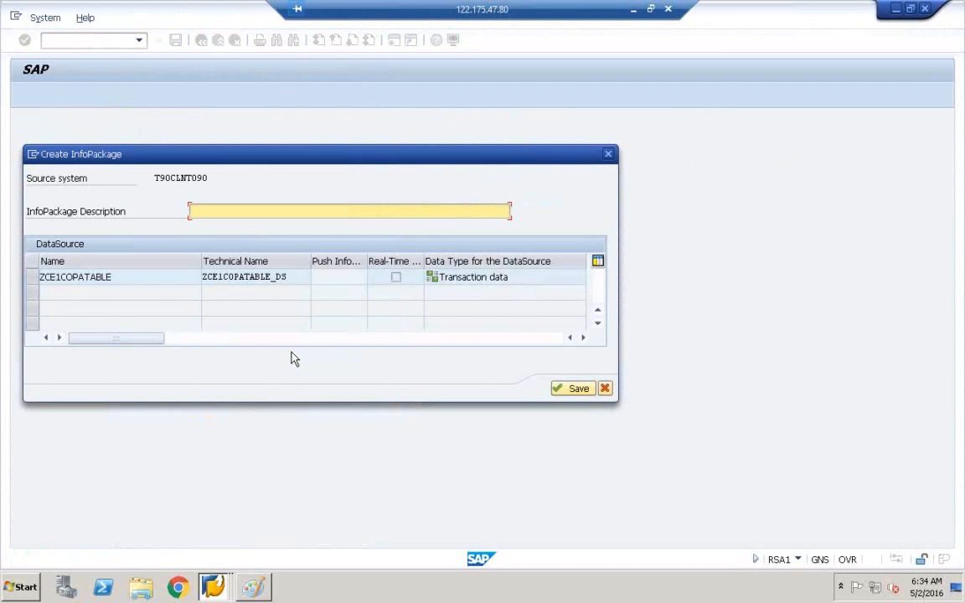
{"action": "left_click", "coordinate": [308, 279]}
{"action": "left_click_drag", "start_coordinate": [308, 278], "coordinate": [157, 263]}
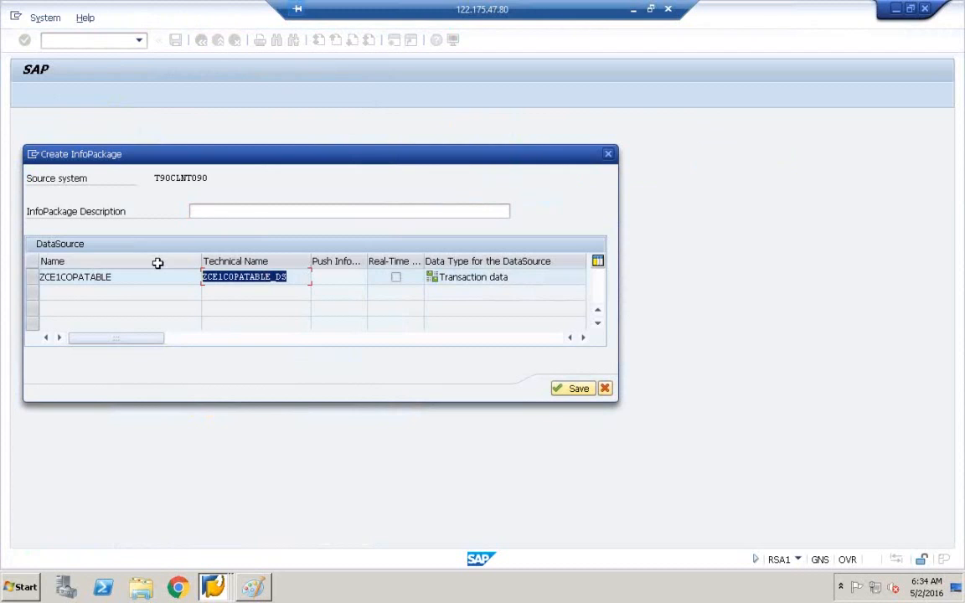
{"action": "key", "text": "ctrl+c"}
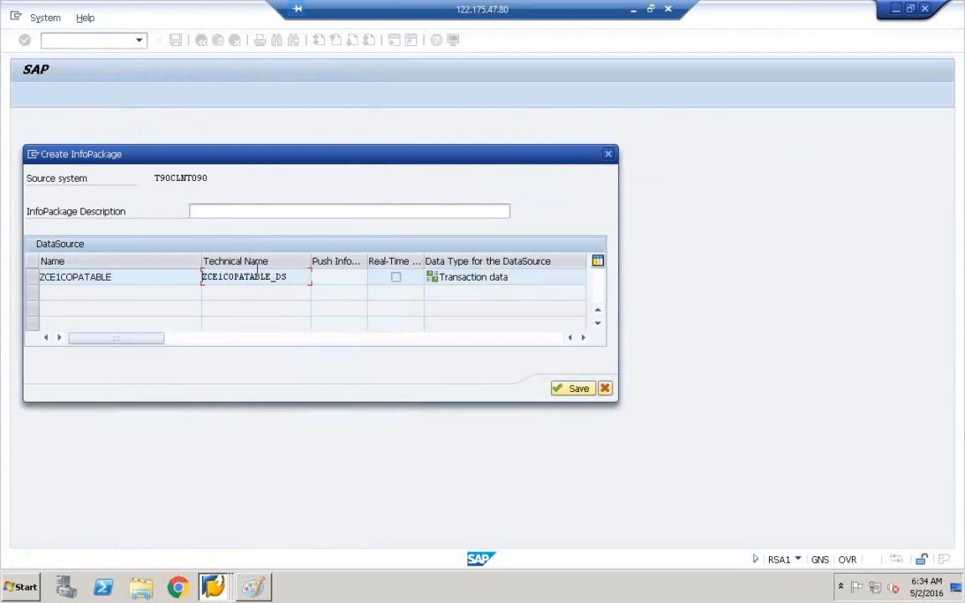
{"action": "left_click", "coordinate": [227, 211]}
{"action": "key", "text": "ctrl+v"}
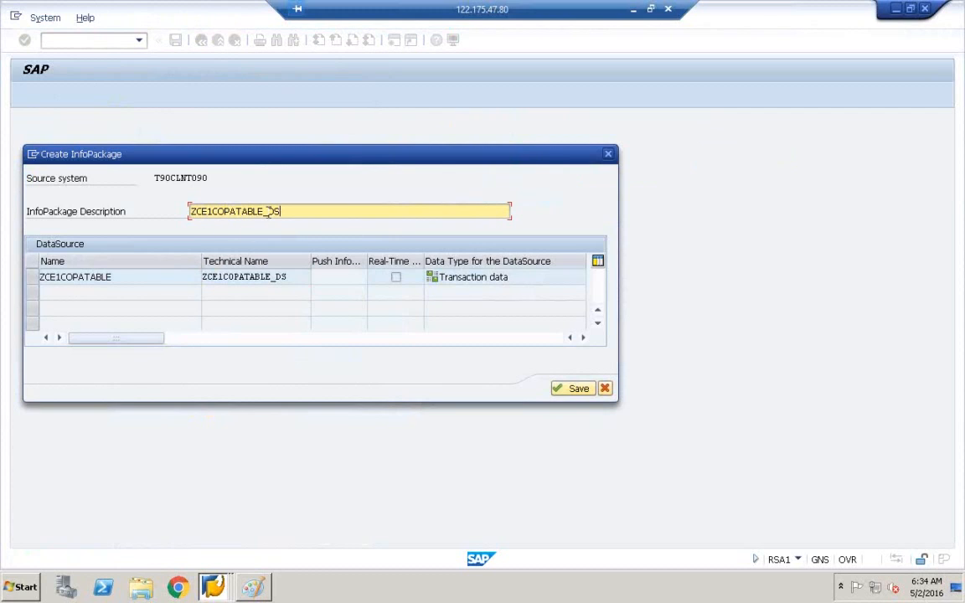
{"action": "left_click", "coordinate": [578, 390]}
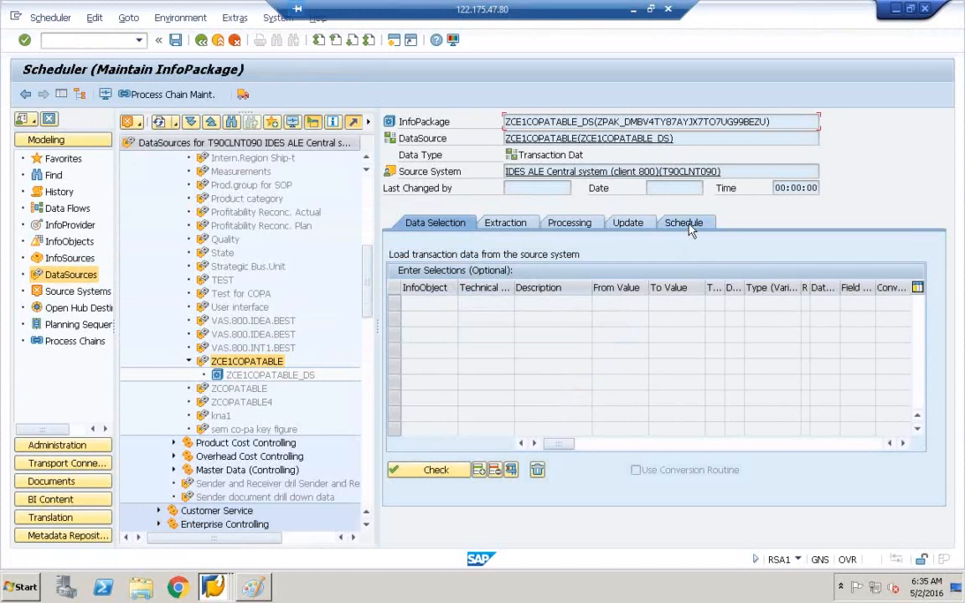
Step: Start the InfoPackage's data load immediately from the Schedule tab, then bring up the Paint diagram
{"action": "left_click", "coordinate": [688, 228]}
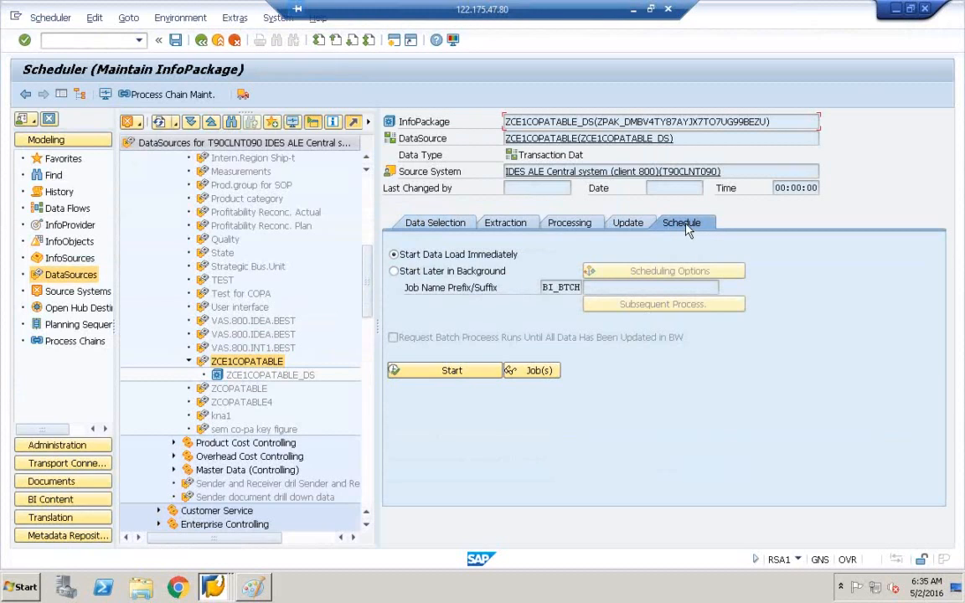
{"action": "left_click", "coordinate": [448, 374]}
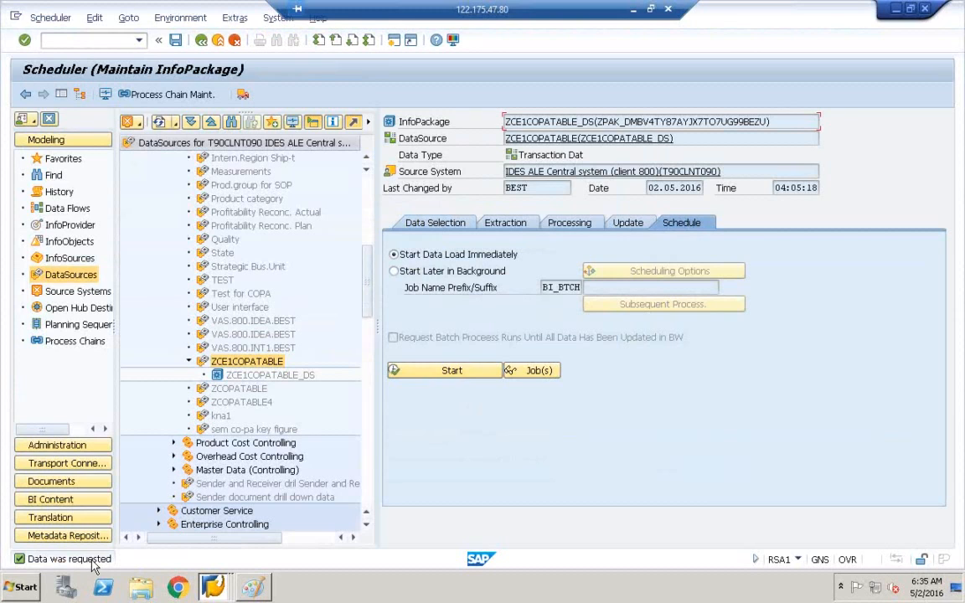
{"action": "left_click", "coordinate": [254, 589]}
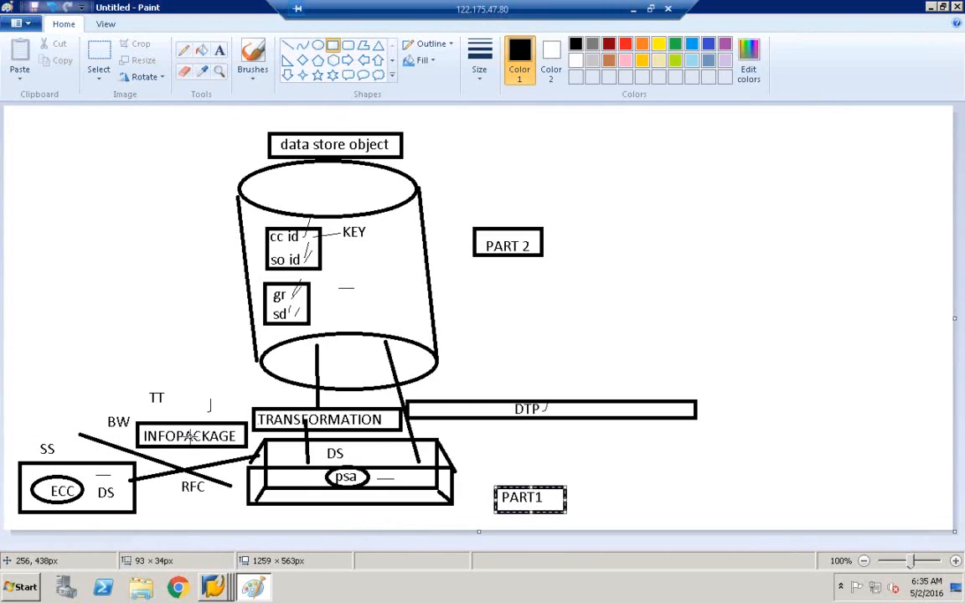
Step: Draw a thin pencil line from the ECC box to psa, then return to the SAP scheduler
{"action": "left_click", "coordinate": [184, 49]}
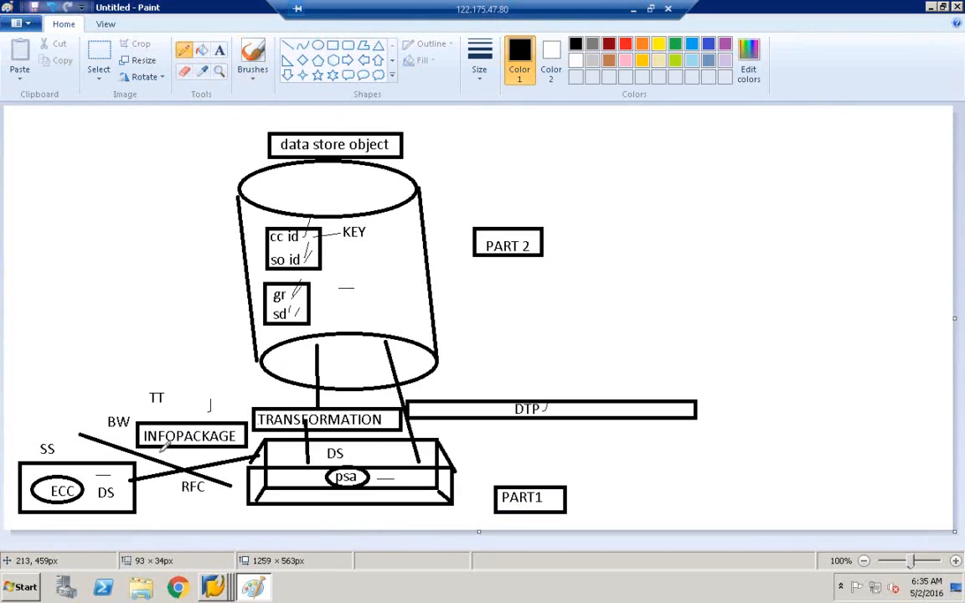
{"action": "mouse_move", "coordinate": [119, 464]}
{"action": "left_mouse_down"}
{"action": "mouse_move", "coordinate": [90, 485]}
{"action": "mouse_move", "coordinate": [73, 477]}
{"action": "mouse_move", "coordinate": [222, 511]}
{"action": "mouse_move", "coordinate": [314, 474]}
{"action": "left_mouse_up"}
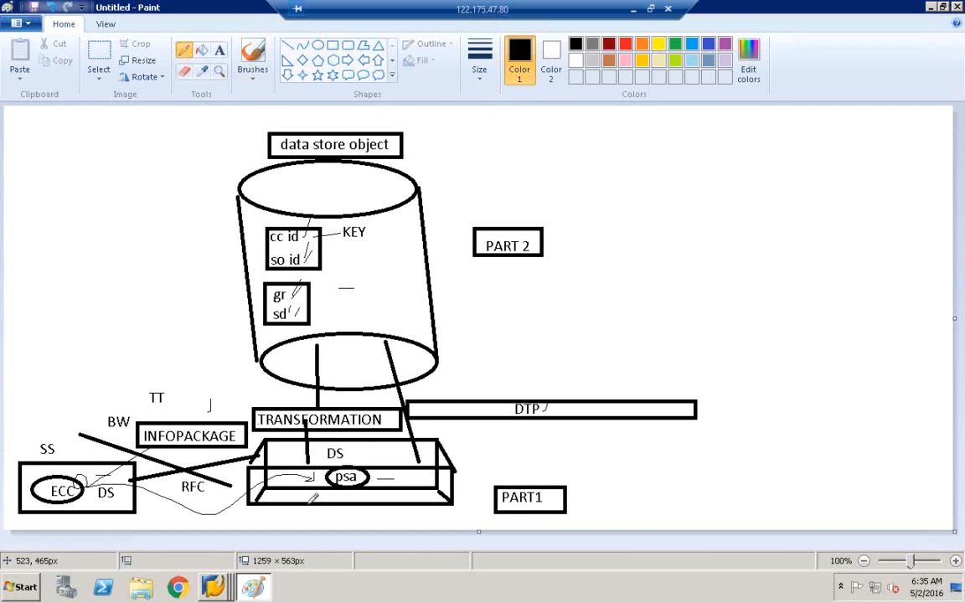
{"action": "left_click", "coordinate": [221, 584]}
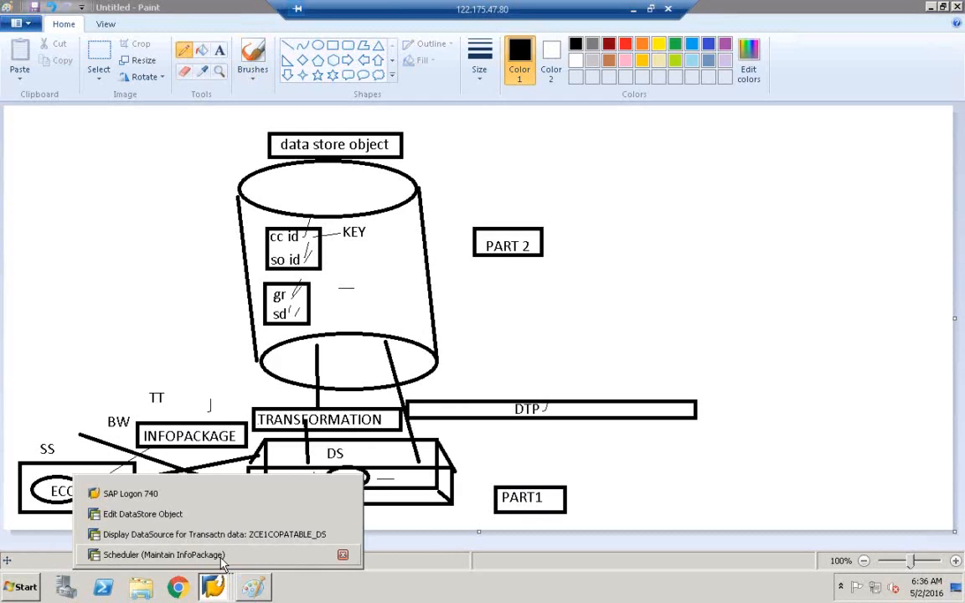
{"action": "left_click", "coordinate": [221, 560]}
Step: Open the ZCE1COPATABLE PSA requests via Manage and open the monitor for the 04:05:13 request
{"action": "left_click", "coordinate": [248, 363]}
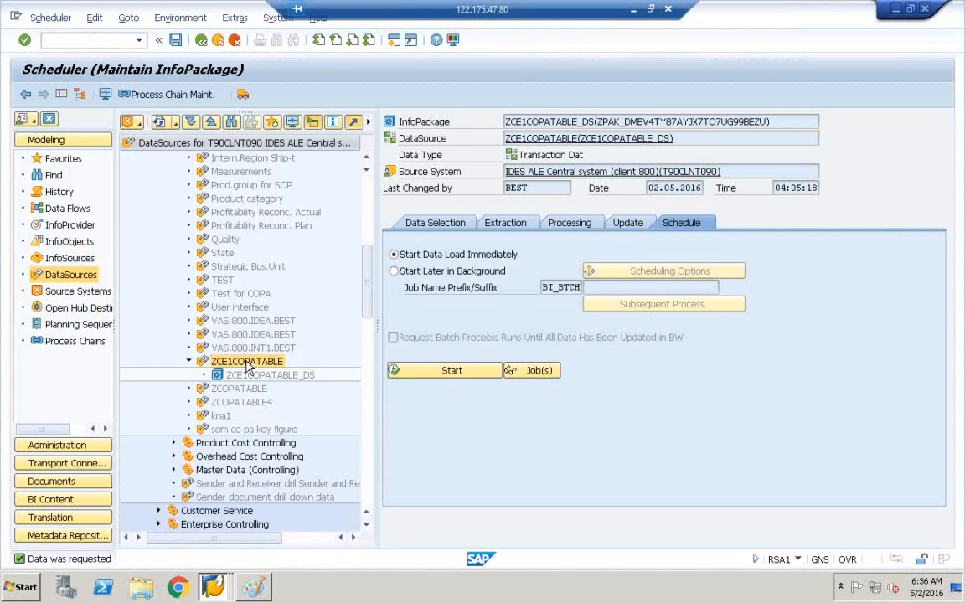
{"action": "right_click", "coordinate": [248, 367]}
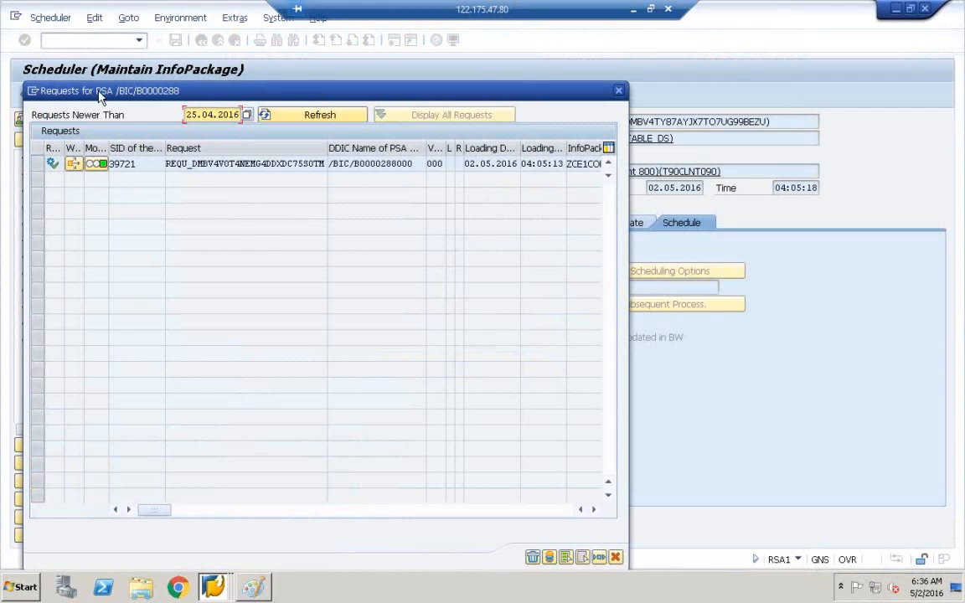
{"action": "left_click", "coordinate": [619, 91]}
{"action": "left_click", "coordinate": [204, 363]}
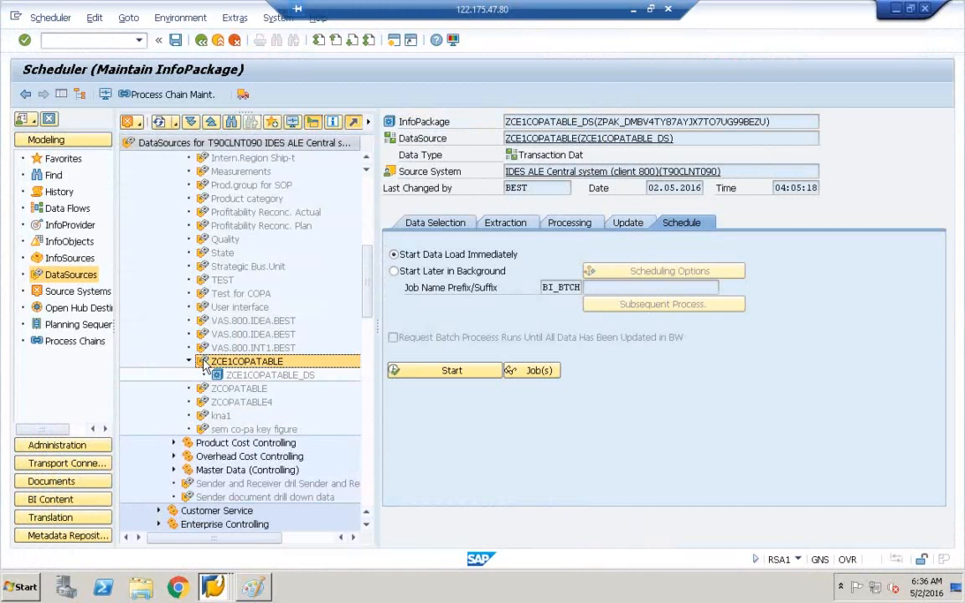
{"action": "right_click", "coordinate": [204, 363]}
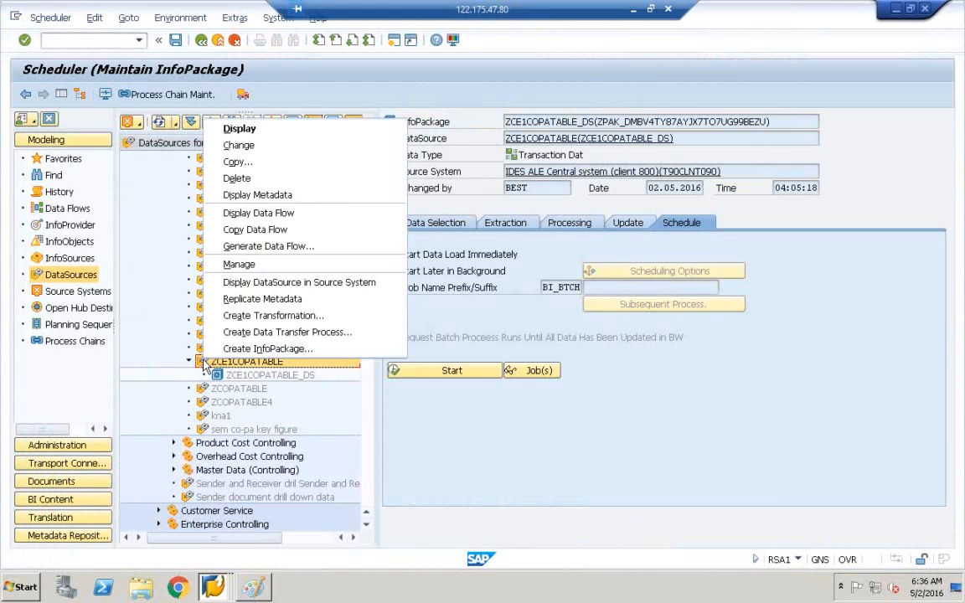
{"action": "left_click", "coordinate": [239, 264]}
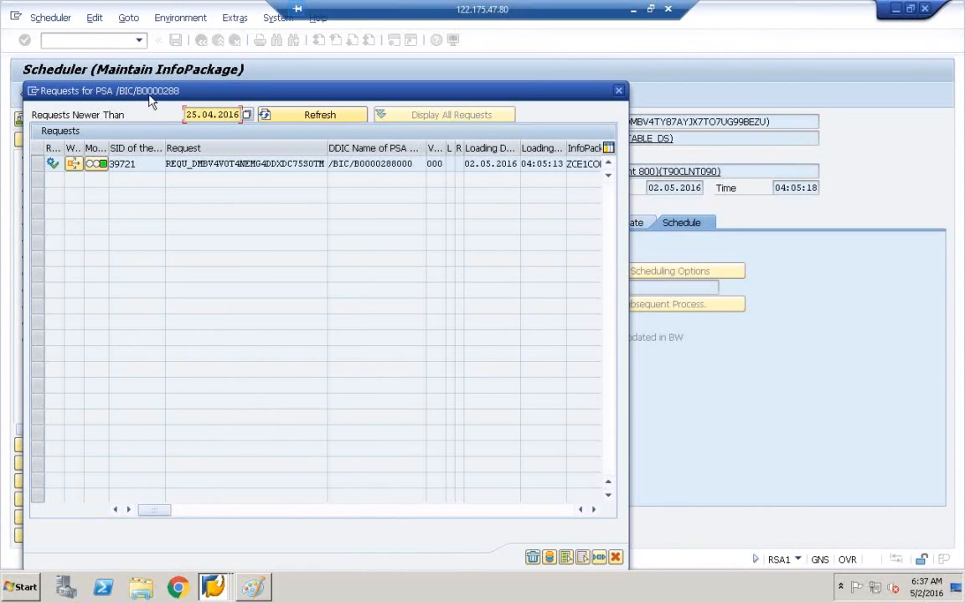
{"action": "left_click", "coordinate": [96, 165]}
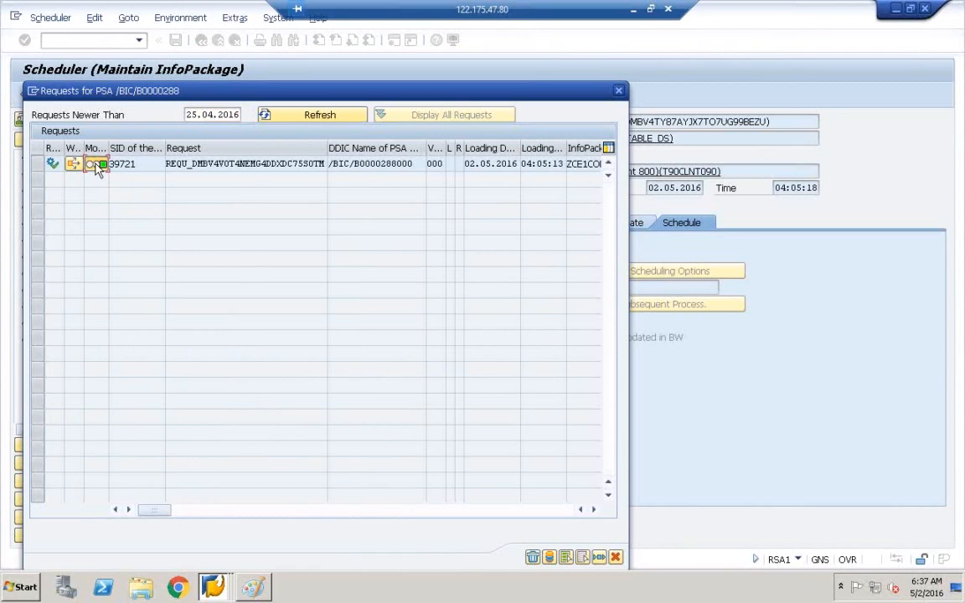
{"action": "double_click", "coordinate": [96, 166]}
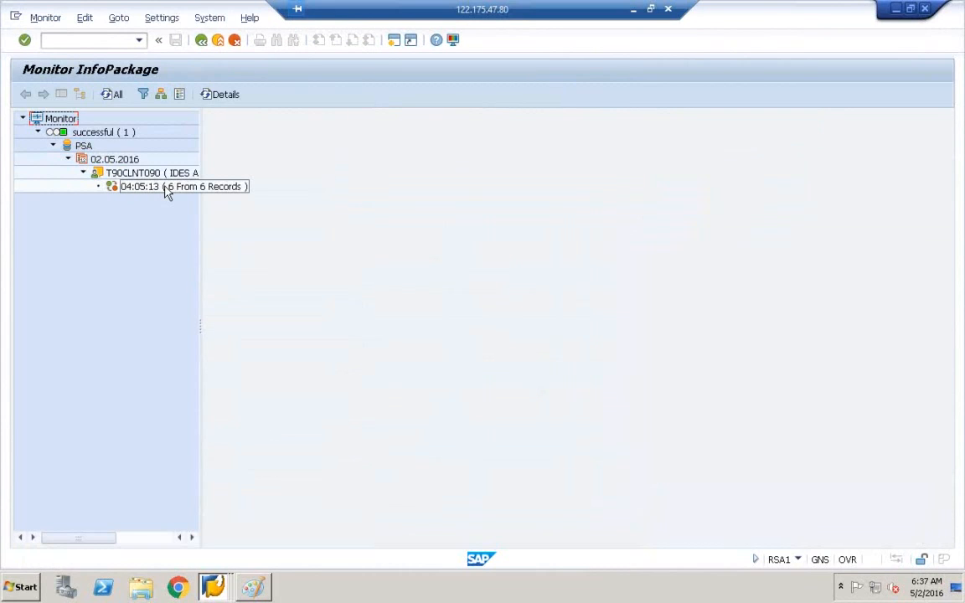
Step: View the 04:05:13 request's status and open PSA maintenance for 1000 records, then return to Paint
{"action": "left_click", "coordinate": [166, 189]}
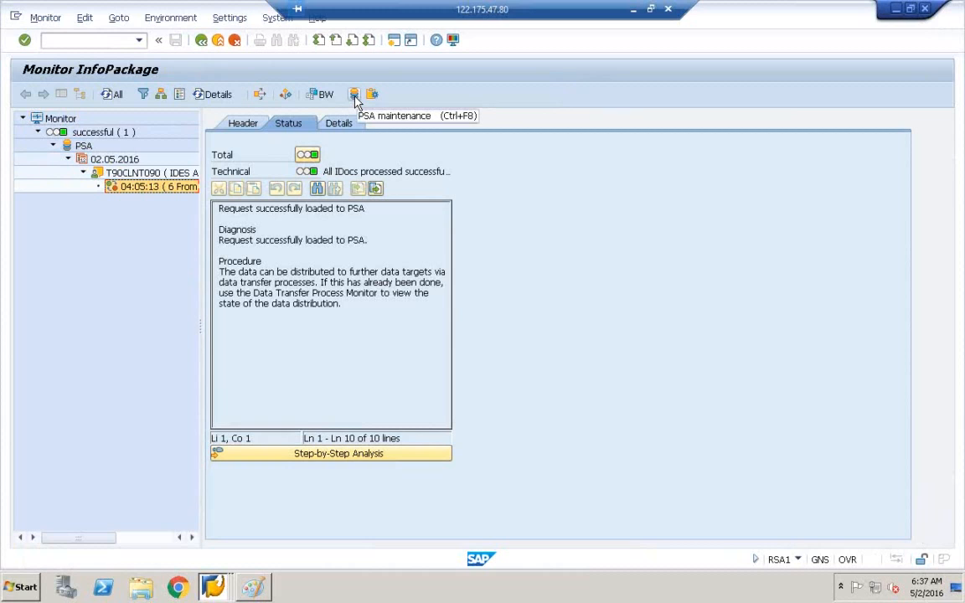
{"action": "left_click", "coordinate": [355, 95]}
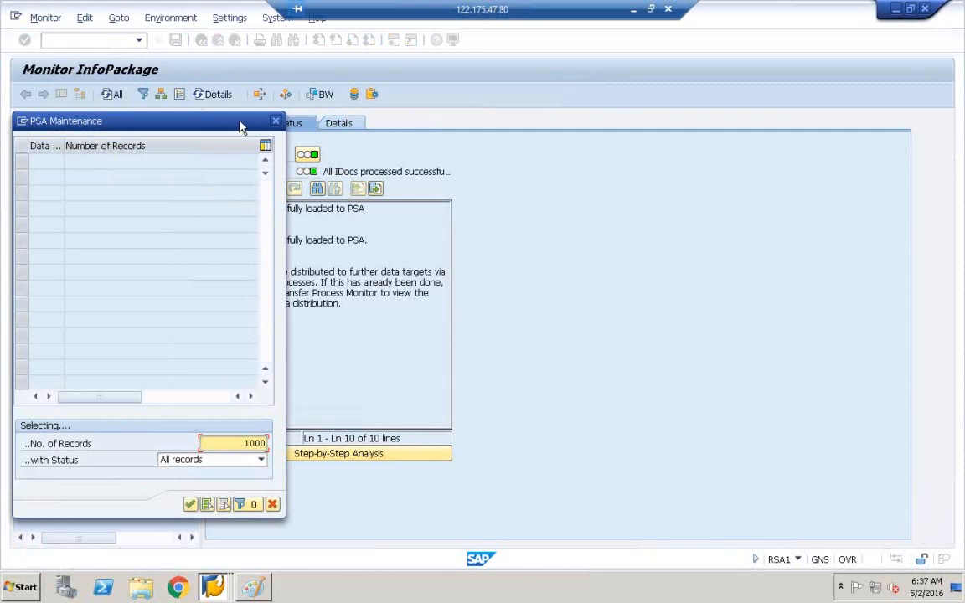
{"action": "left_click_drag", "start_coordinate": [234, 127], "coordinate": [496, 150]}
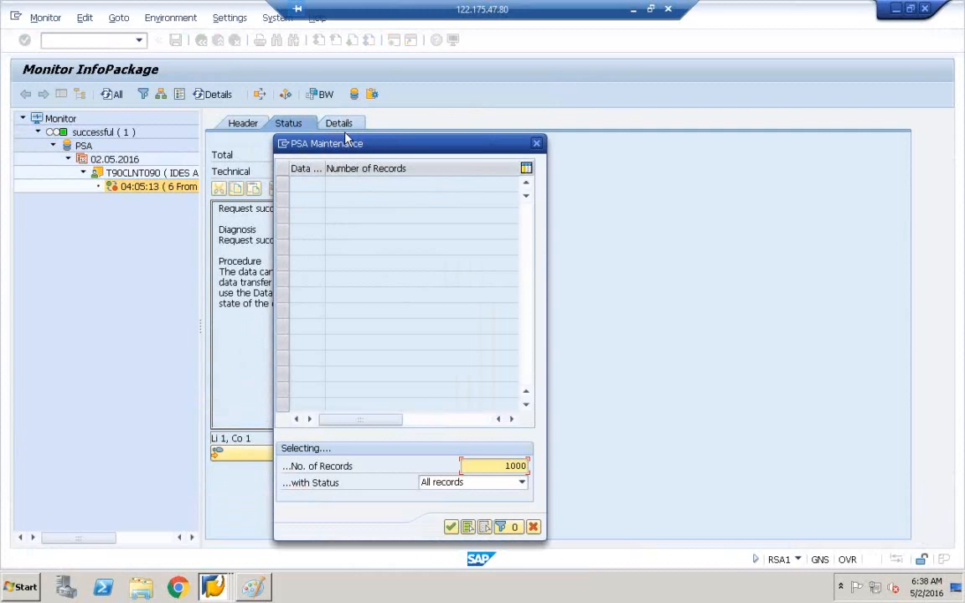
{"action": "left_click", "coordinate": [253, 587]}
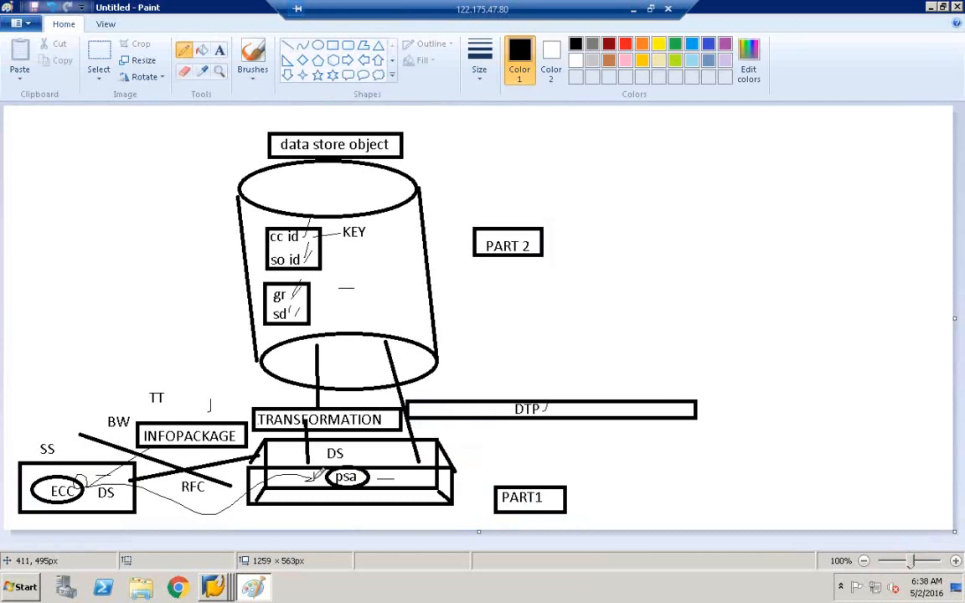
Step: Circle the psa label, draw a line up-left to the cylinder, and place a text box there
{"action": "mouse_move", "coordinate": [350, 459]}
{"action": "left_mouse_down"}
{"action": "mouse_move", "coordinate": [384, 485]}
{"action": "mouse_move", "coordinate": [349, 467]}
{"action": "left_mouse_up"}
{"action": "left_click_drag", "start_coordinate": [286, 474], "coordinate": [202, 363]}
{"action": "left_click", "coordinate": [219, 50]}
{"action": "left_click", "coordinate": [187, 335]}
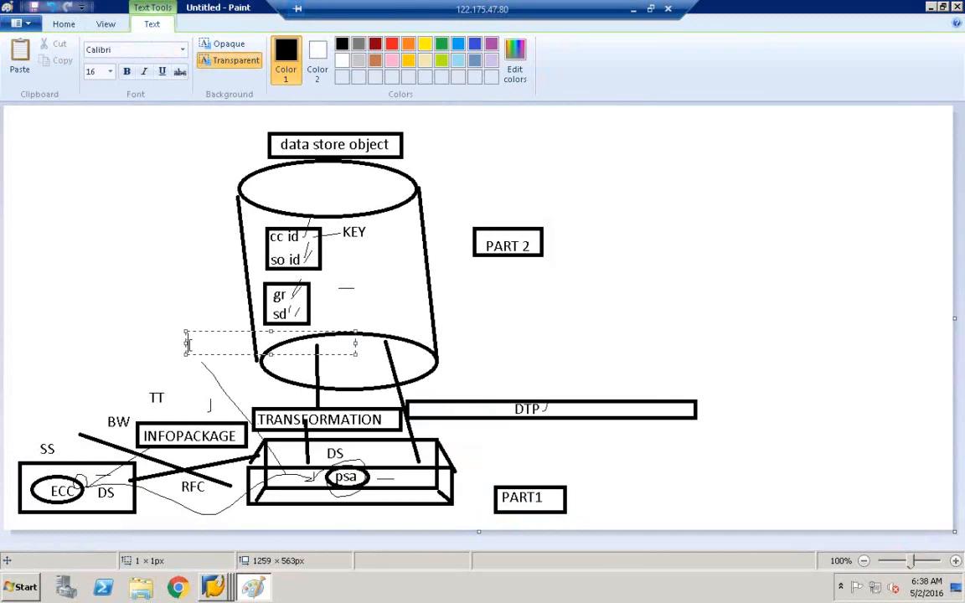
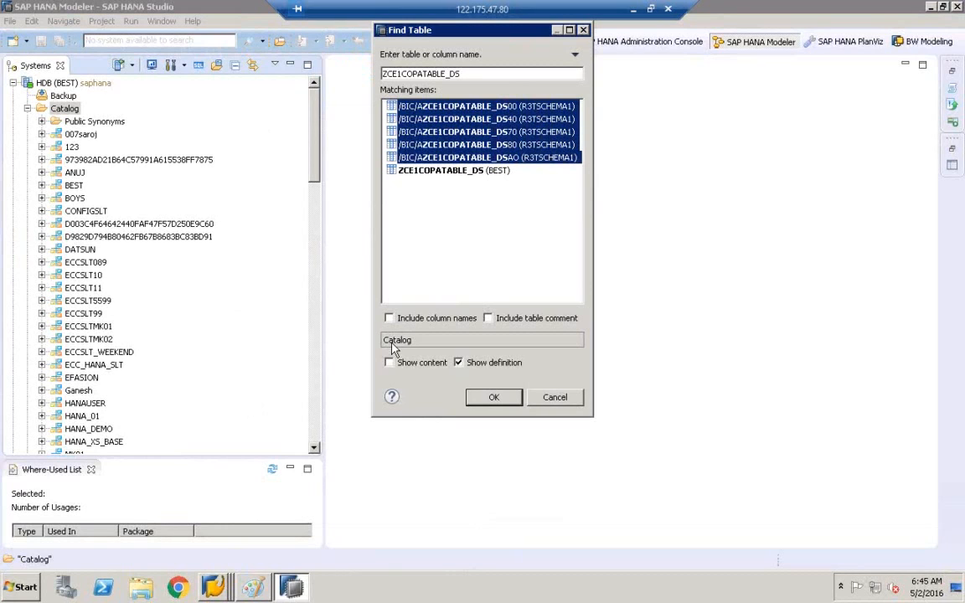
Step: Bring the InfoPackage monitor window forward and create a new SAP GUI session from its system menu
{"action": "left_click", "coordinate": [220, 588]}
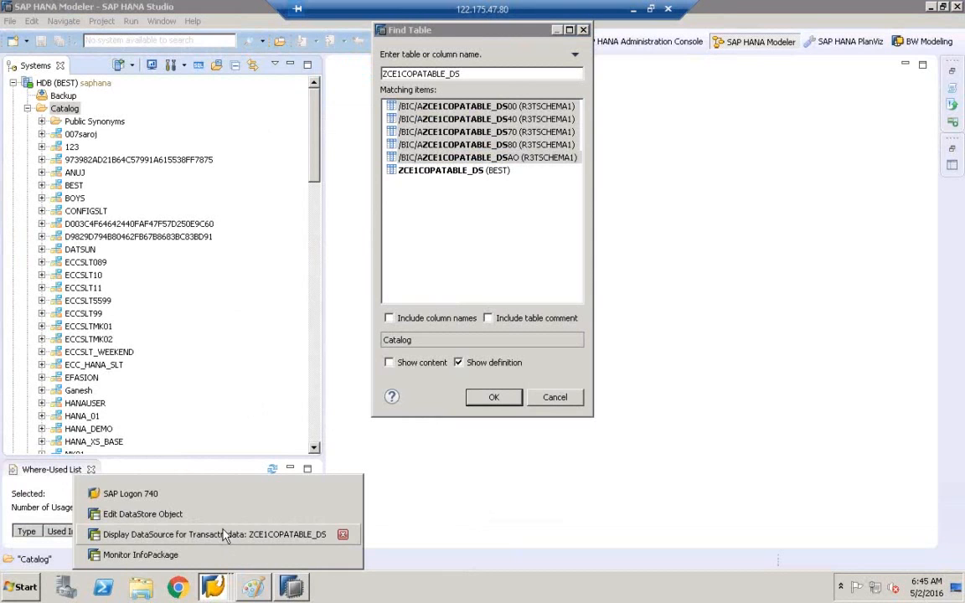
{"action": "left_click", "coordinate": [199, 557]}
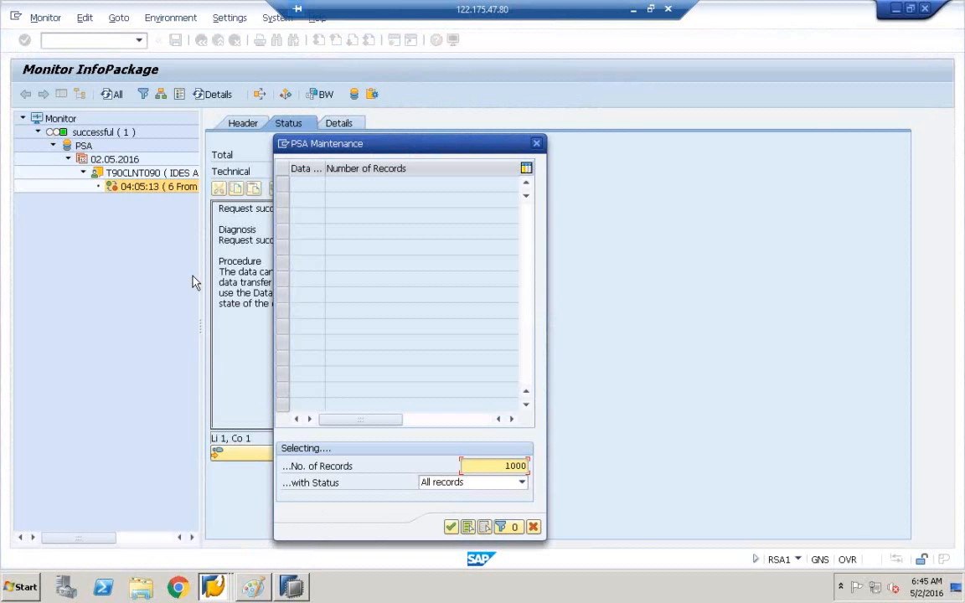
{"action": "left_click", "coordinate": [283, 148]}
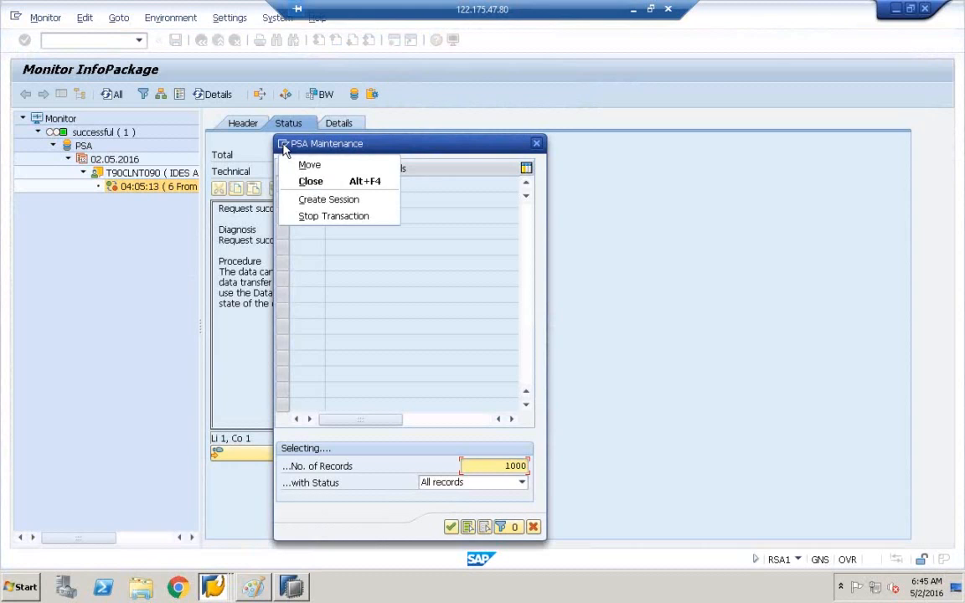
{"action": "left_click", "coordinate": [313, 197]}
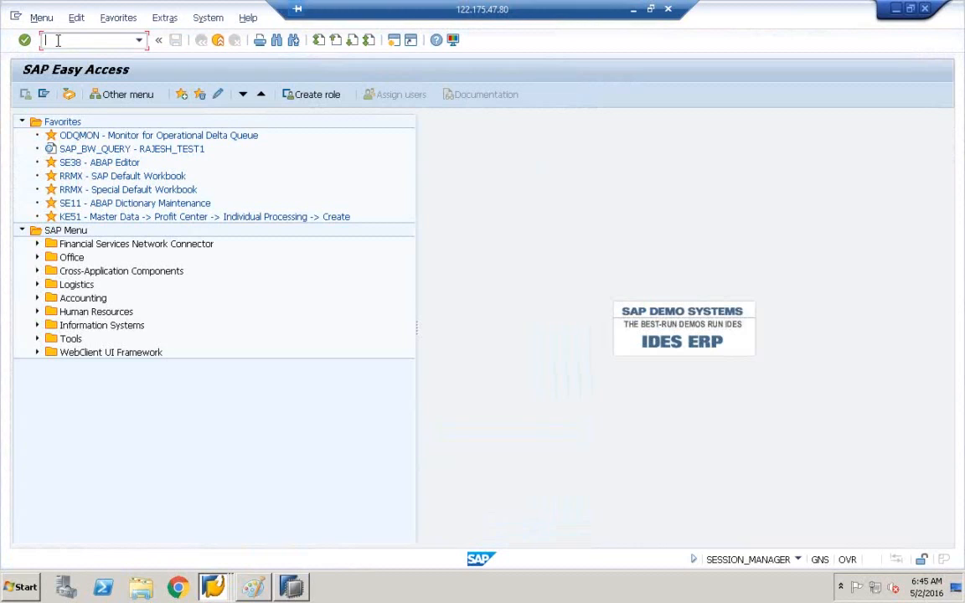
Step: Display the RSADMIN table definition in transaction SE11
{"action": "type", "text": "SE11"}
{"action": "key", "text": "Return"}
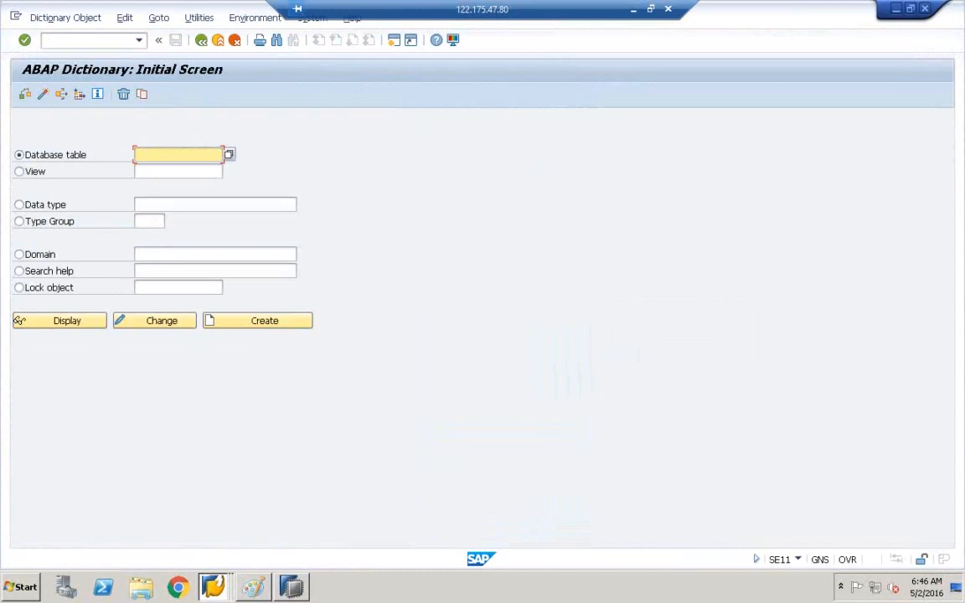
{"action": "type", "text": "RSADMION"}
{"action": "key", "text": "BackSpace"}
{"action": "key", "text": "BackSpace"}
{"action": "key", "text": "BackSpace"}
{"action": "key", "text": "BackSpace"}
{"action": "key", "text": "BackSpace"}
{"action": "key", "text": "BackSpace"}
{"action": "key", "text": "BackSpace"}
{"action": "key", "text": "BackSpace"}
{"action": "type", "text": "RSADMIN"}
{"action": "left_click", "coordinate": [72, 326]}
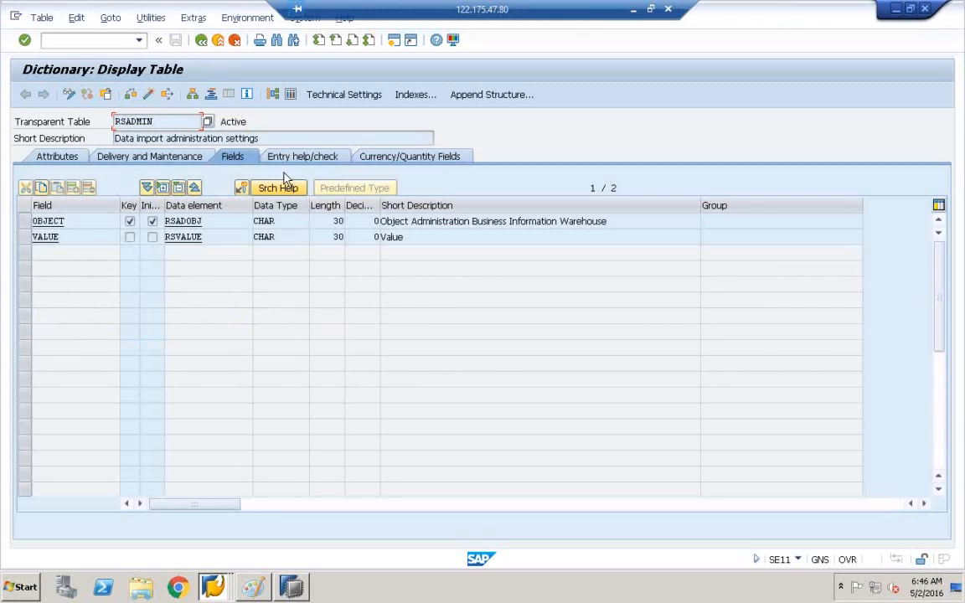
Step: Select the RSADMIN short description and list the table's 52 entries in the Data Browser
{"action": "right_click", "coordinate": [117, 144]}
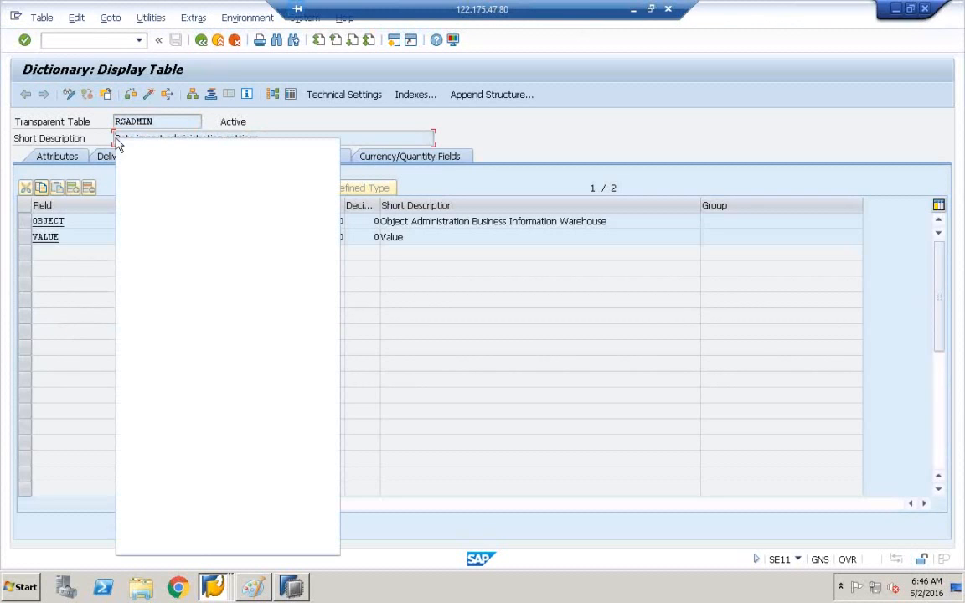
{"action": "left_click", "coordinate": [130, 135]}
{"action": "left_click_drag", "start_coordinate": [117, 138], "coordinate": [306, 142]}
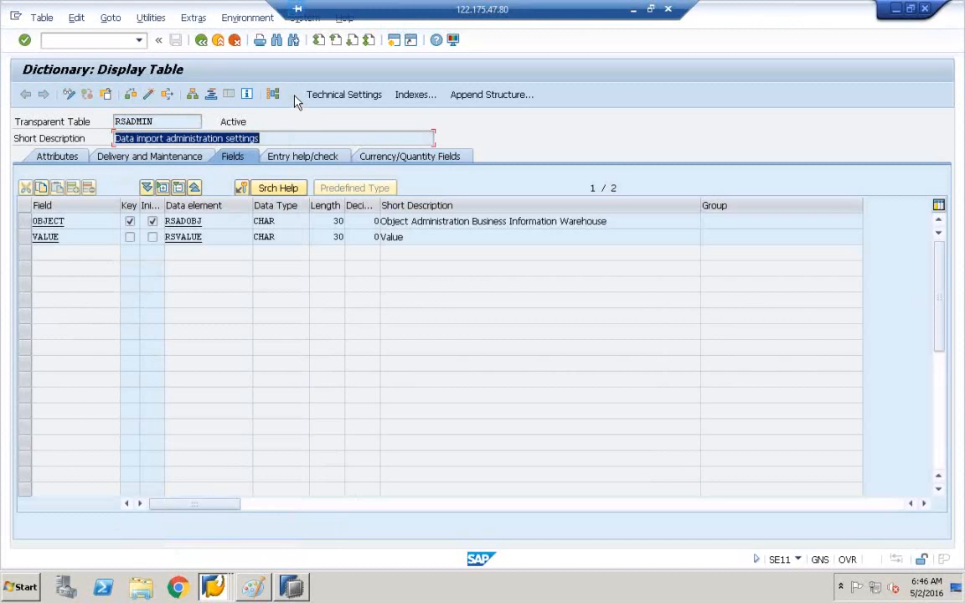
{"action": "left_click", "coordinate": [273, 94]}
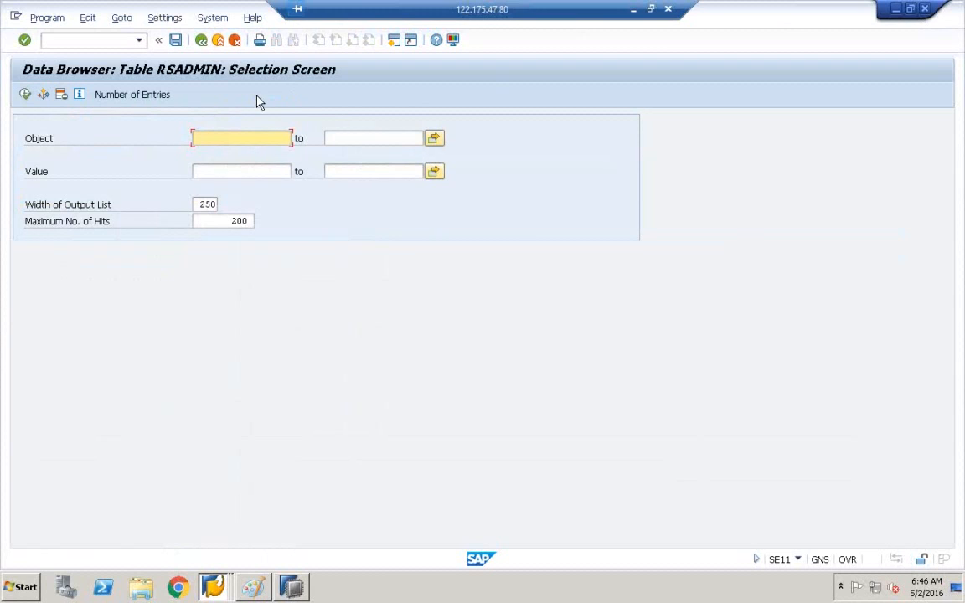
{"action": "left_click", "coordinate": [25, 94]}
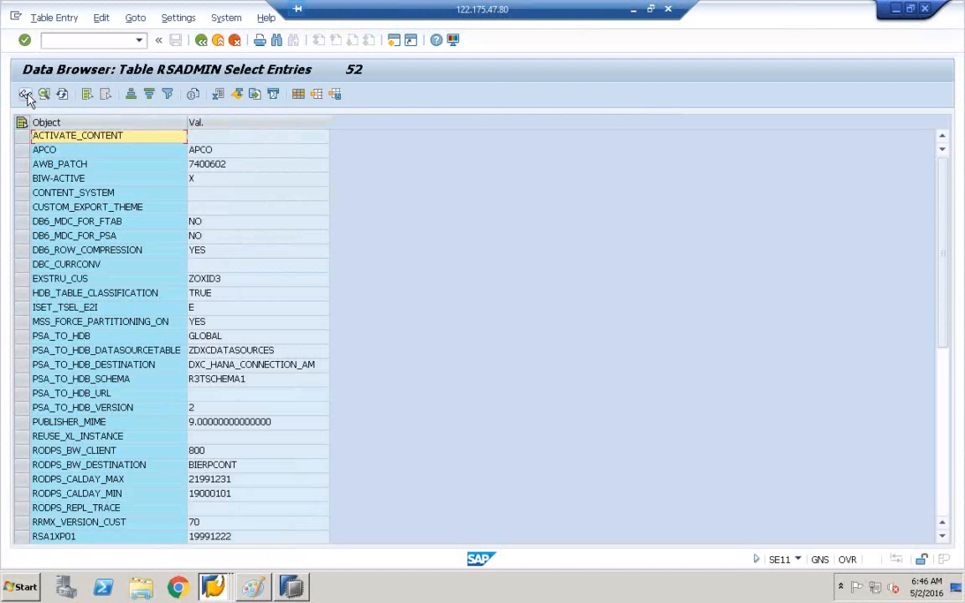
Step: Confirm the RSADMIN PSA_TO_HDB_SCHEMA value is R3TSCHEMA1 and return to SAP HANA Studio
{"action": "left_click", "coordinate": [45, 381]}
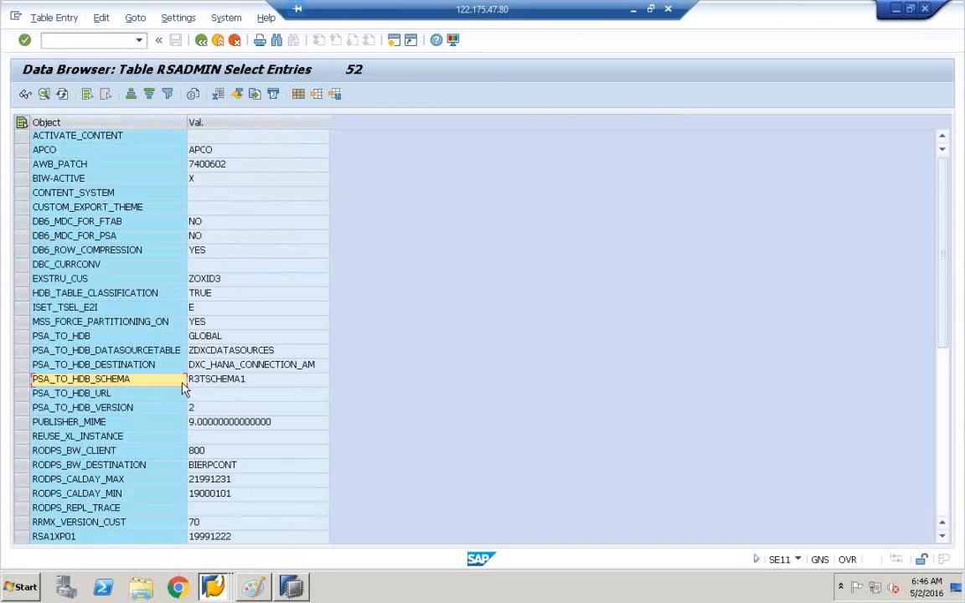
{"action": "left_click", "coordinate": [217, 382]}
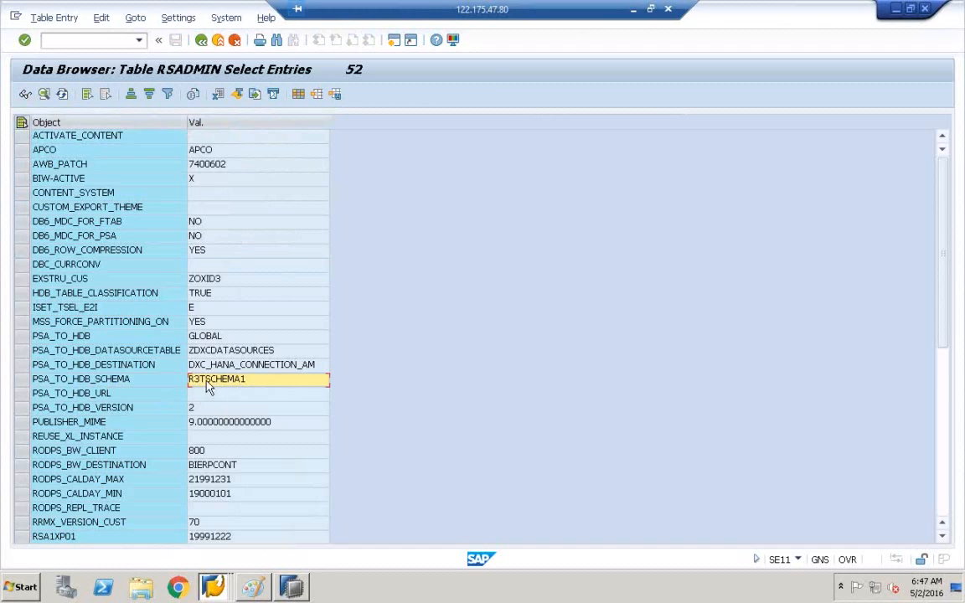
{"action": "left_click", "coordinate": [292, 587]}
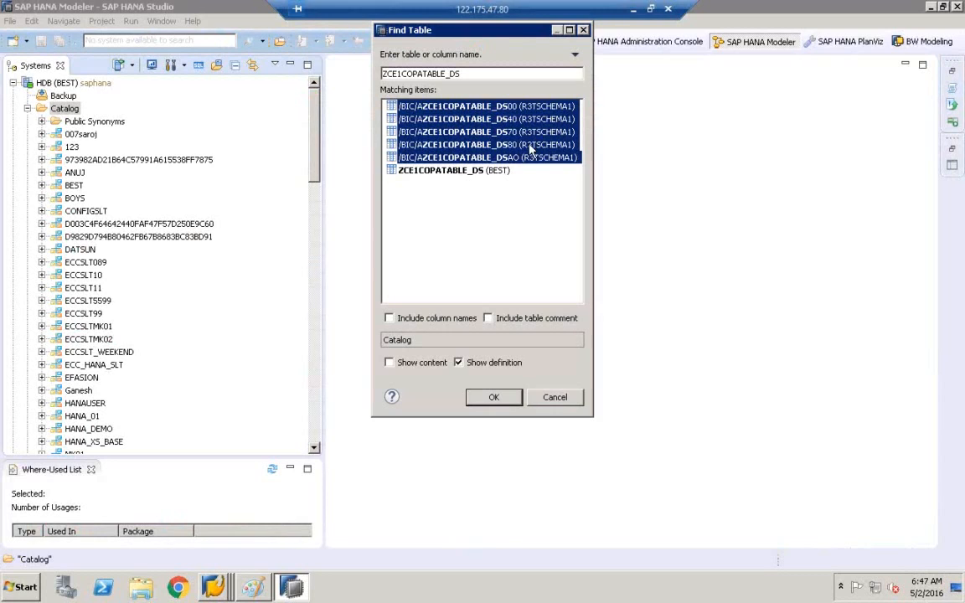
Step: Close the table search and expand the Tables folder of schema R3TSCHEMA1
{"action": "left_click", "coordinate": [554, 398]}
{"action": "left_click", "coordinate": [92, 224]}
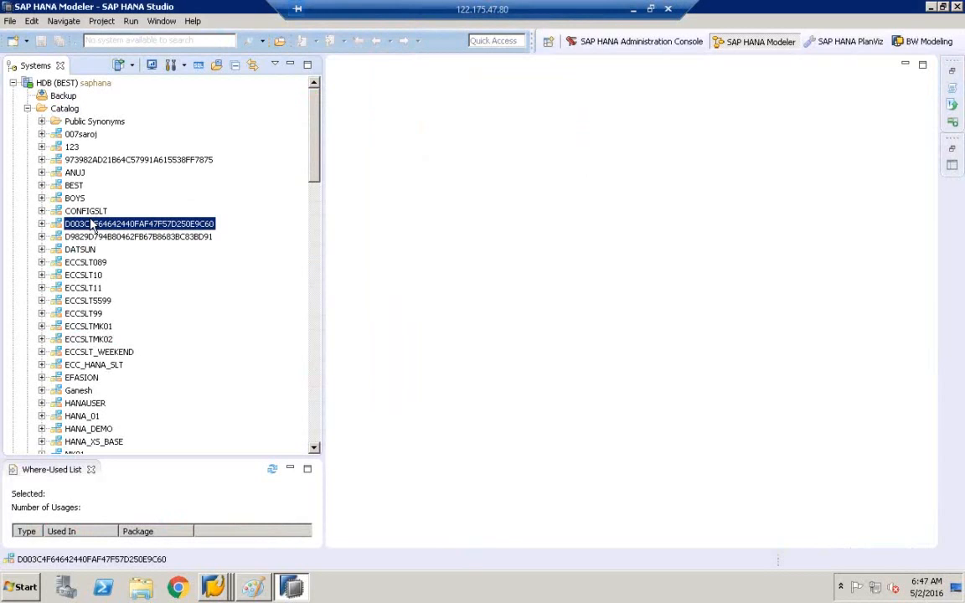
{"action": "key", "text": "r"}
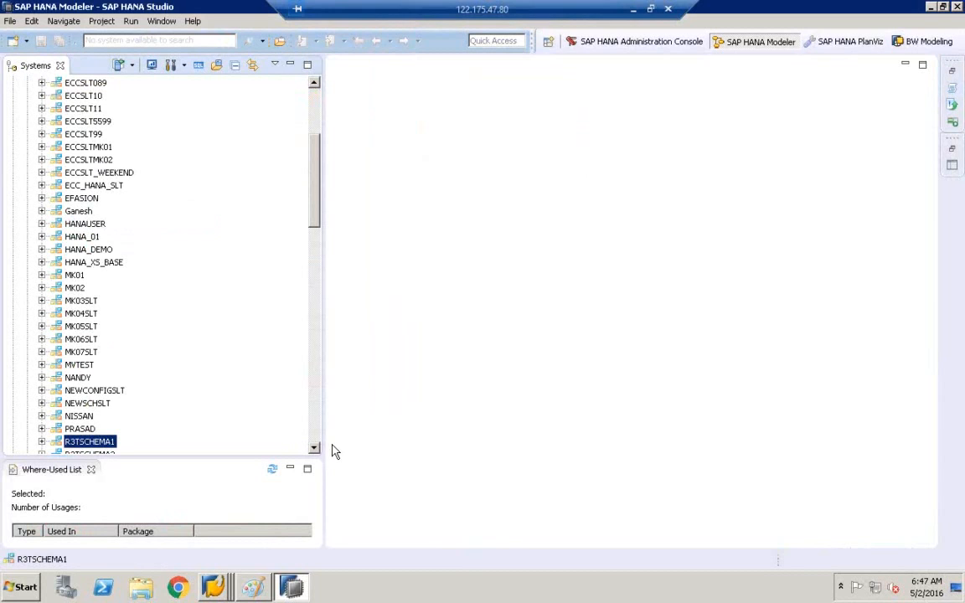
{"action": "scroll", "coordinate": [328, 453], "scroll_direction": "down", "scroll_amount": 1}
{"action": "scroll", "coordinate": [329, 453], "scroll_direction": "down", "scroll_amount": 5}
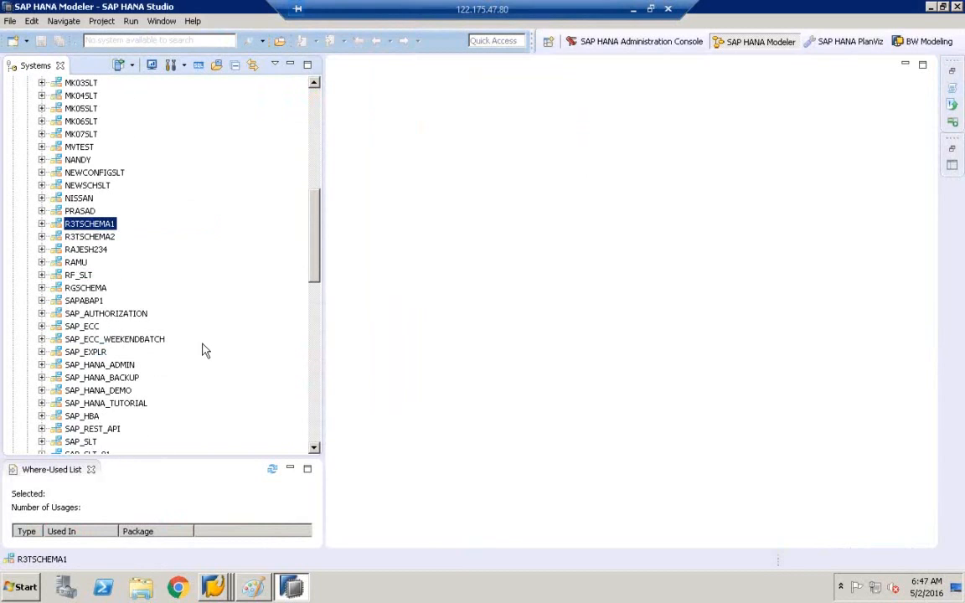
{"action": "left_click", "coordinate": [42, 225]}
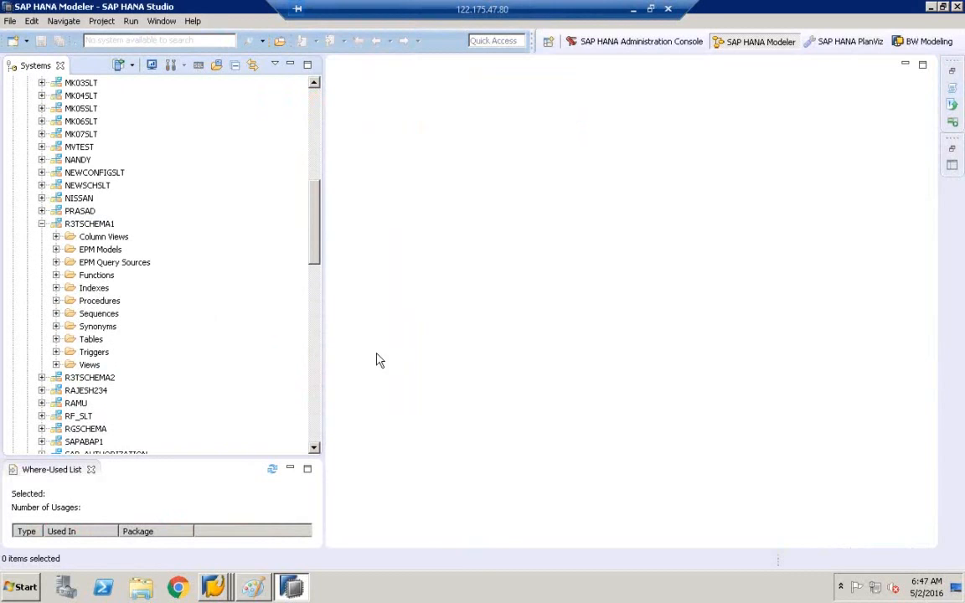
{"action": "left_click", "coordinate": [316, 450]}
{"action": "left_click", "coordinate": [315, 450]}
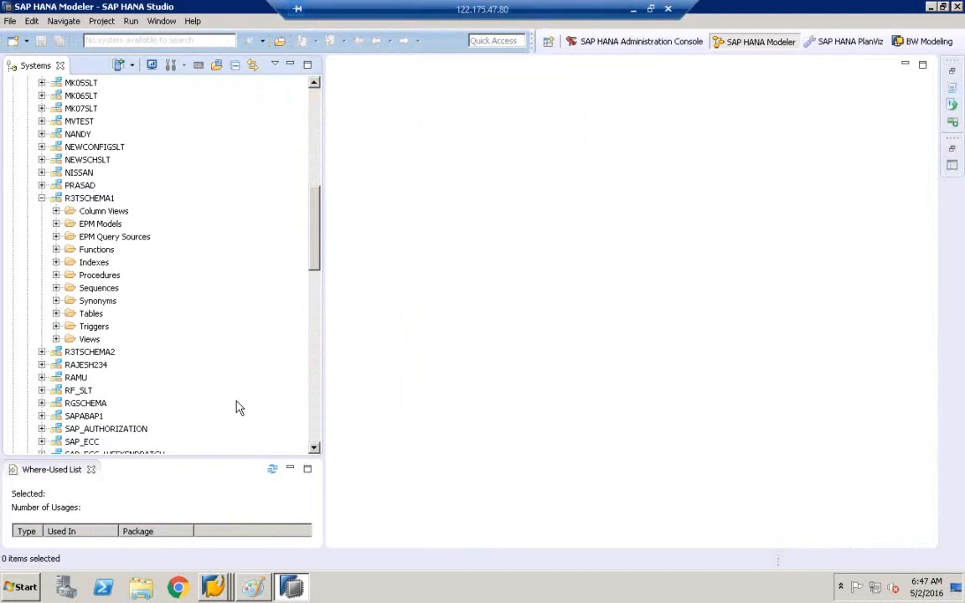
{"action": "left_click", "coordinate": [57, 314]}
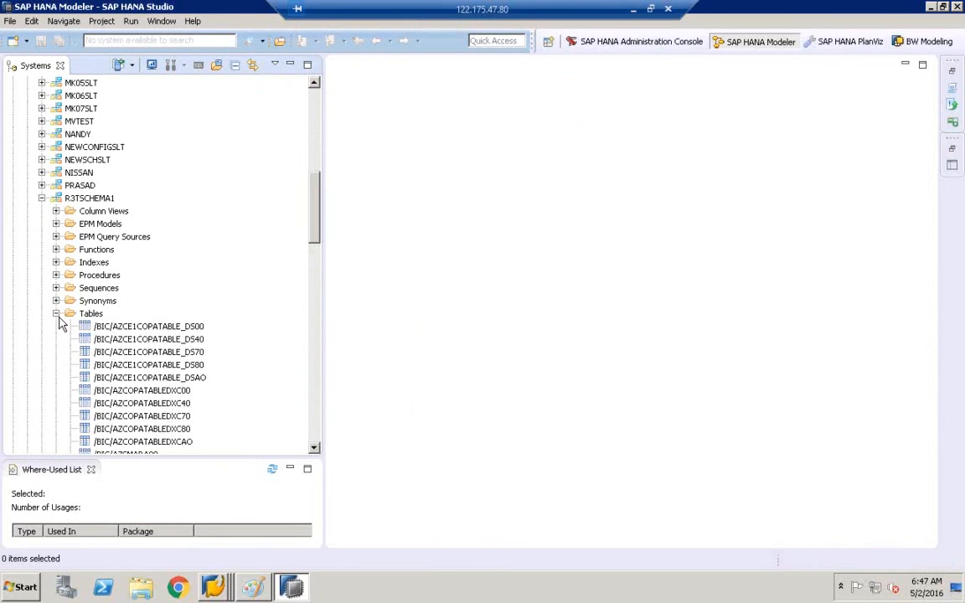
{"action": "scroll", "coordinate": [283, 404], "scroll_direction": "down", "scroll_amount": 5}
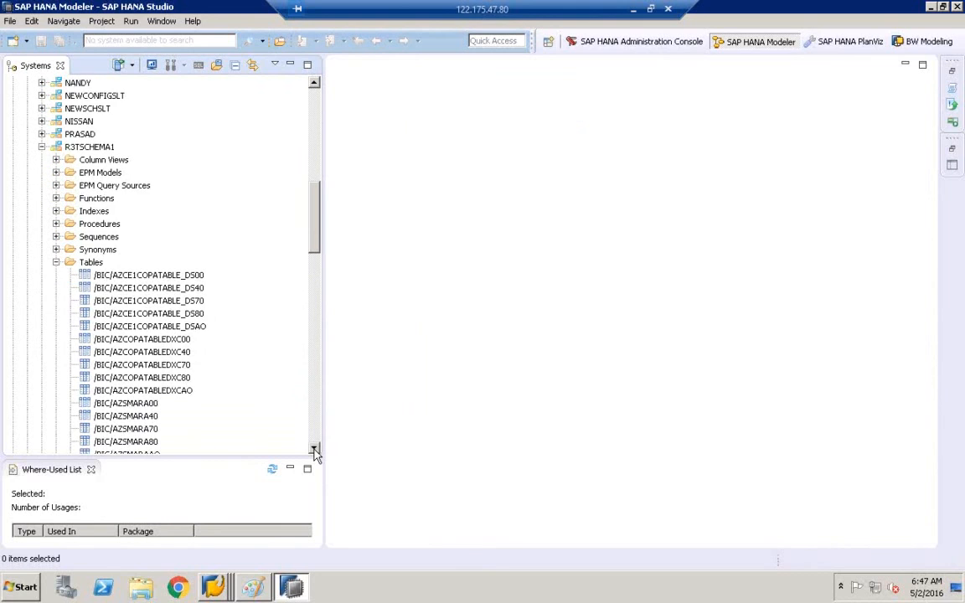
Step: Filter the R3TSCHEMA1 Tables folder by the pattern ZCE1COPATABLE_DS
{"action": "left_click", "coordinate": [89, 251]}
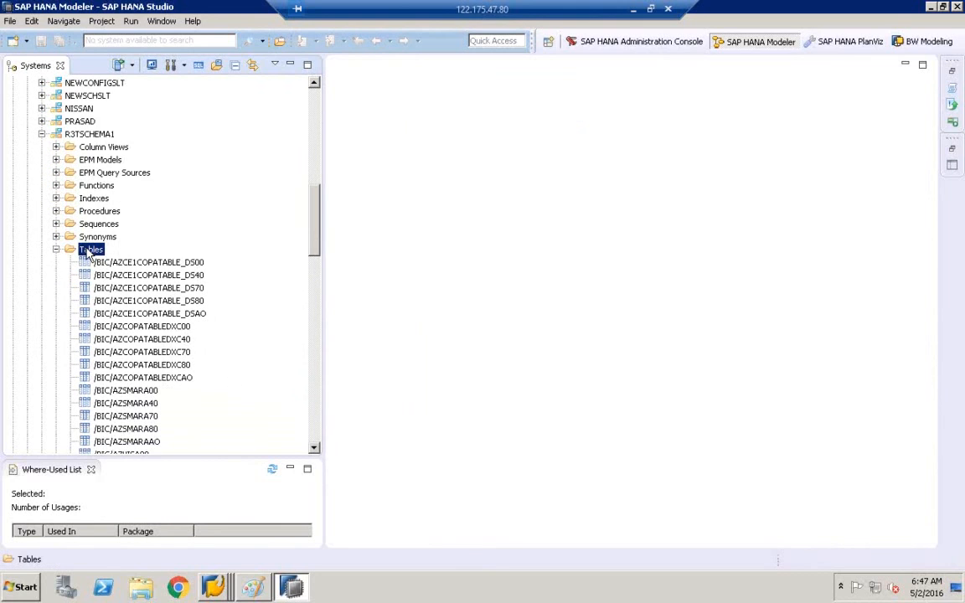
{"action": "right_click", "coordinate": [89, 253]}
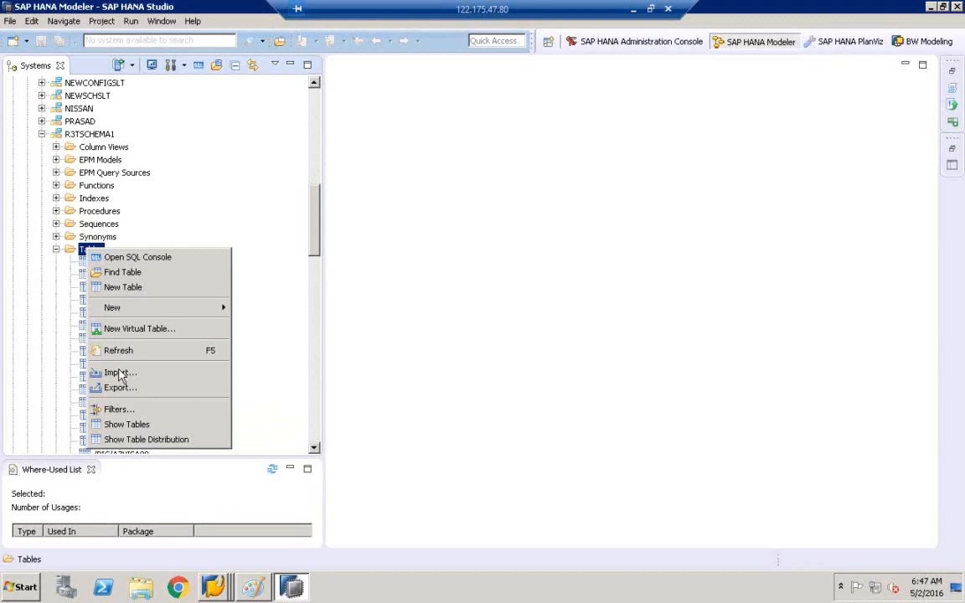
{"action": "left_click", "coordinate": [117, 410]}
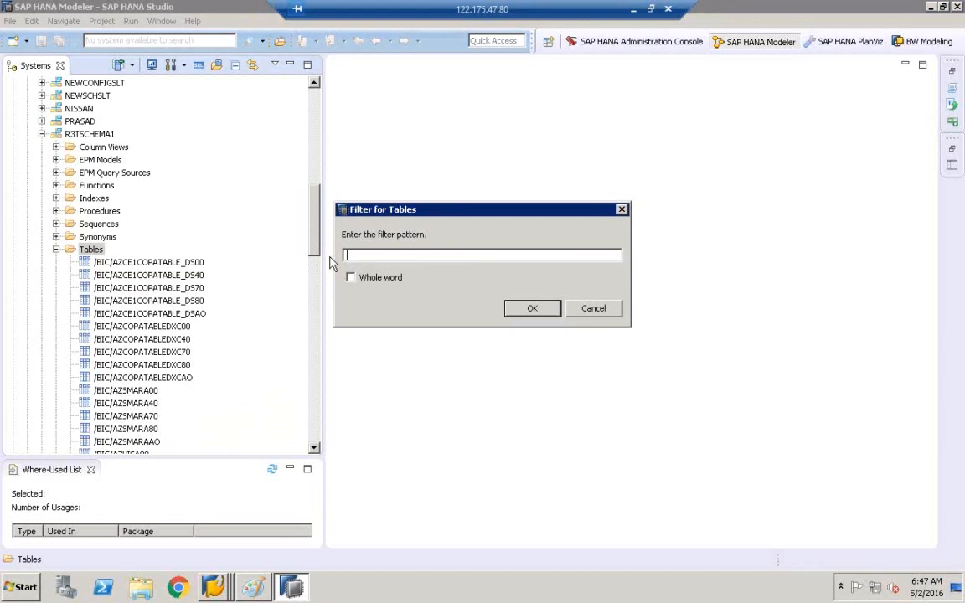
{"action": "type", "text": "ZCE1COPATABLE_DS"}
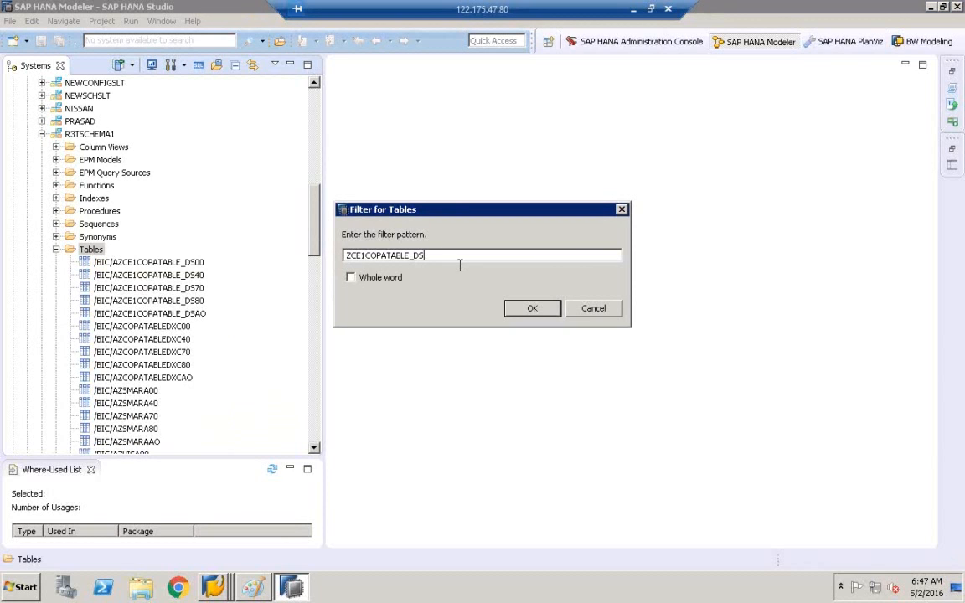
{"action": "left_click", "coordinate": [517, 309]}
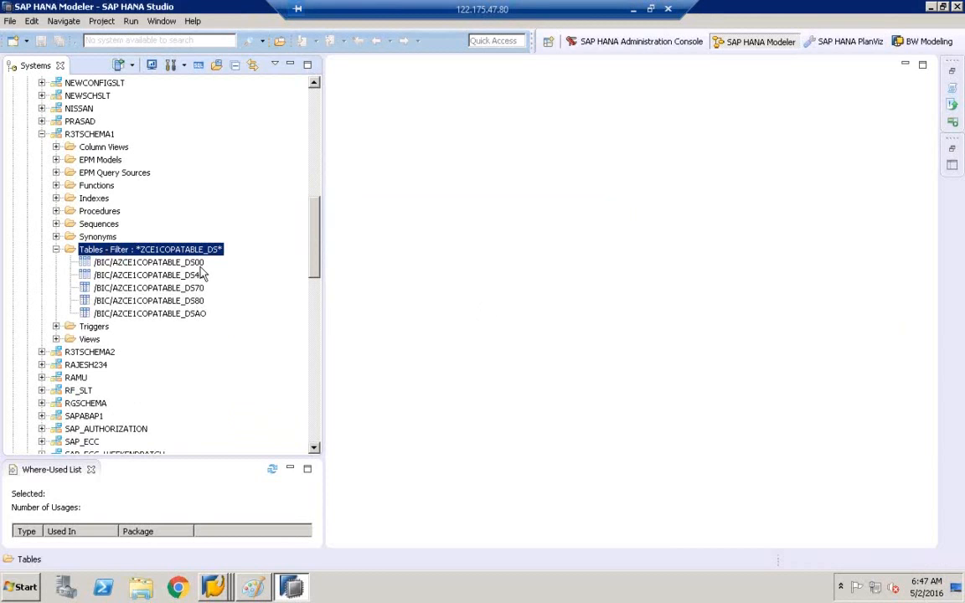
Step: Open the data preview of /BIC/AZCE1COPATABLE_DS00, showing its 6 rows
{"action": "left_click", "coordinate": [194, 262]}
{"action": "left_click", "coordinate": [201, 315]}
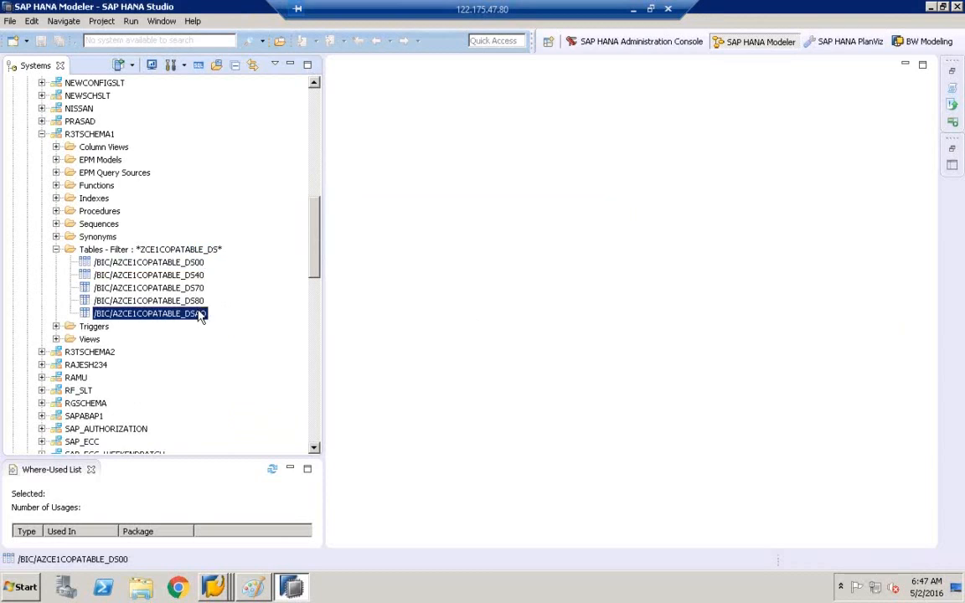
{"action": "left_click", "coordinate": [201, 314], "text": "shift"}
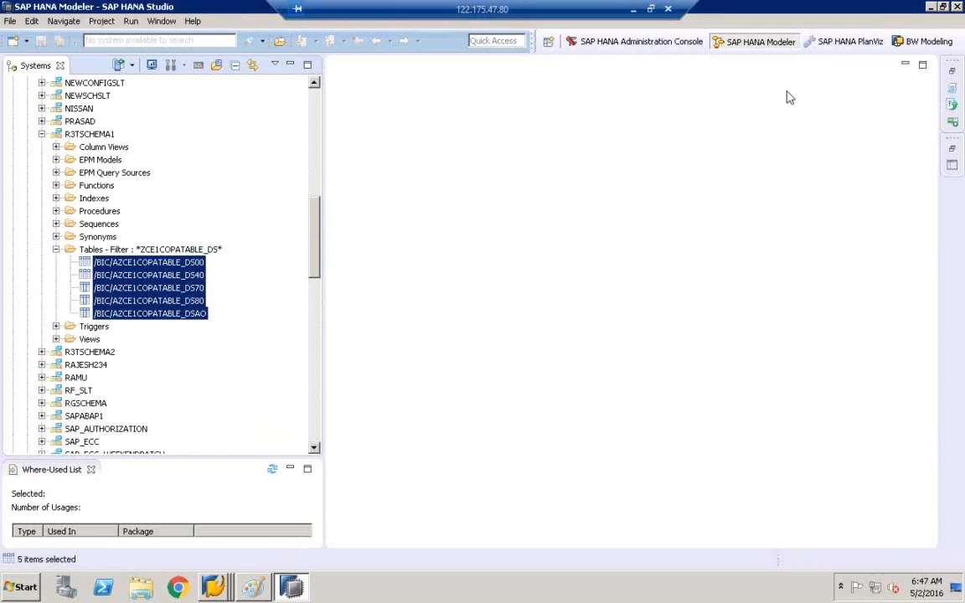
{"action": "left_click", "coordinate": [167, 264]}
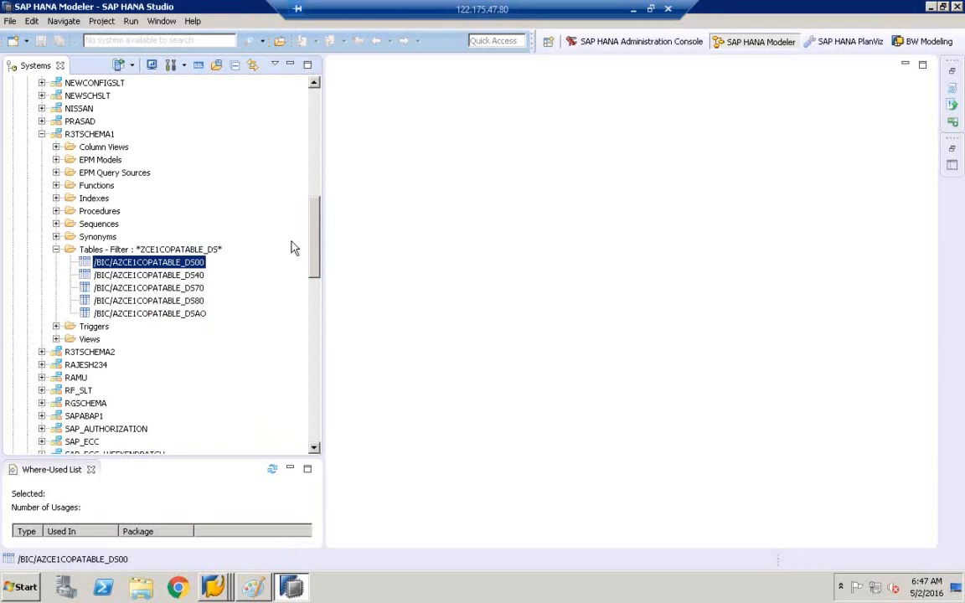
{"action": "right_click", "coordinate": [153, 265]}
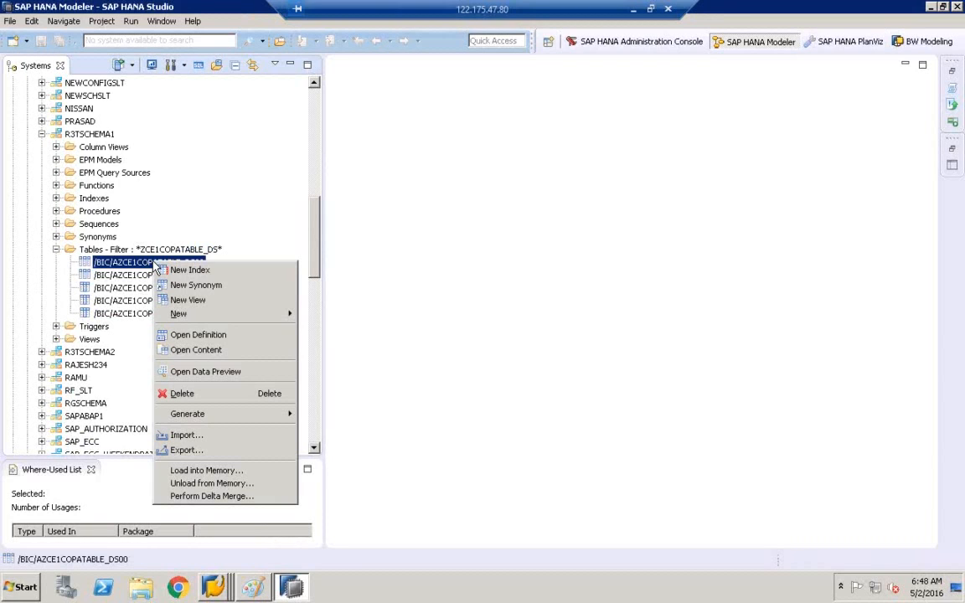
{"action": "left_click", "coordinate": [216, 372]}
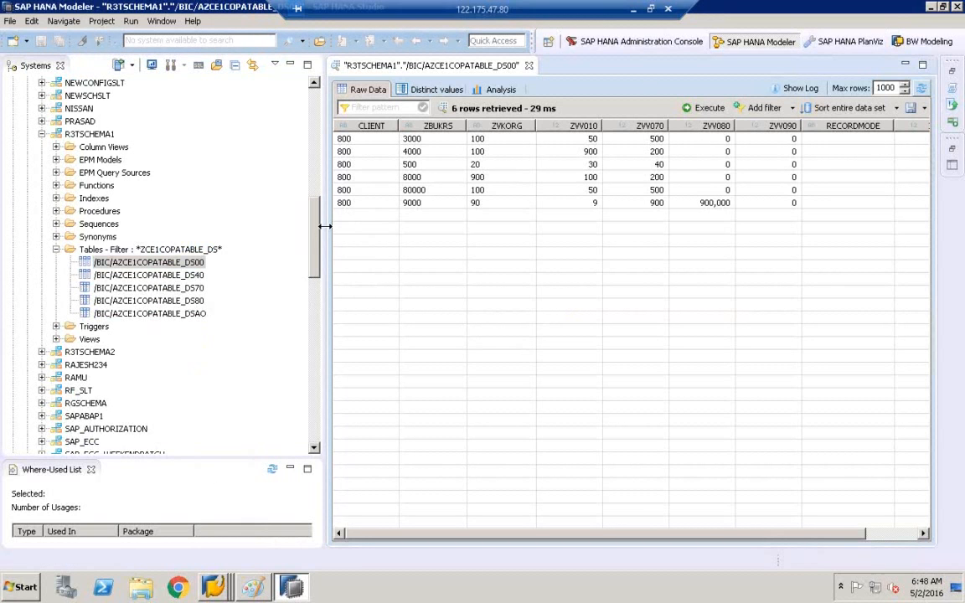
Step: Widen the DS00 preview, then bring back the RSADMIN Data Browser and create a new session
{"action": "left_click_drag", "start_coordinate": [325, 226], "coordinate": [249, 225]}
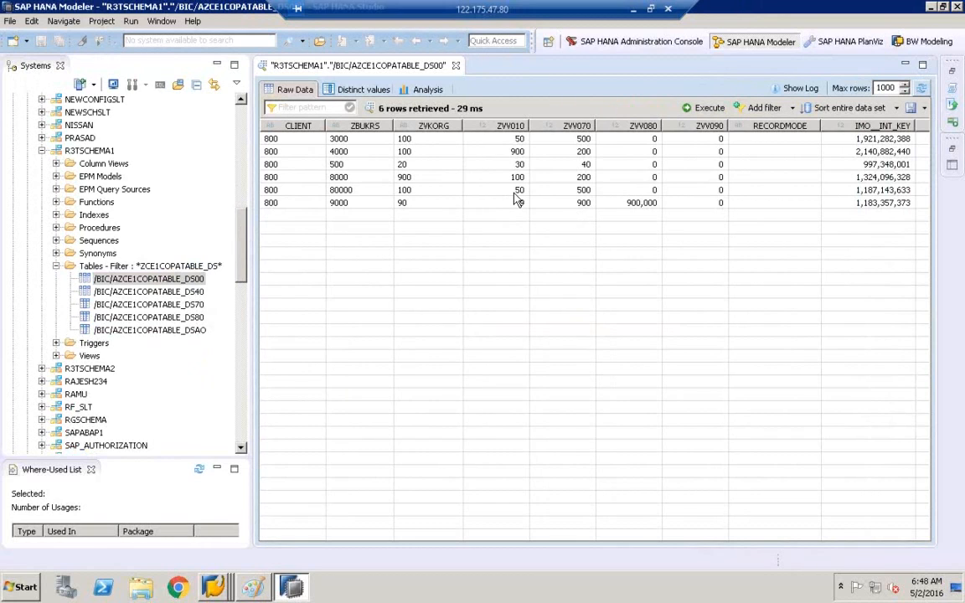
{"action": "left_click", "coordinate": [211, 589]}
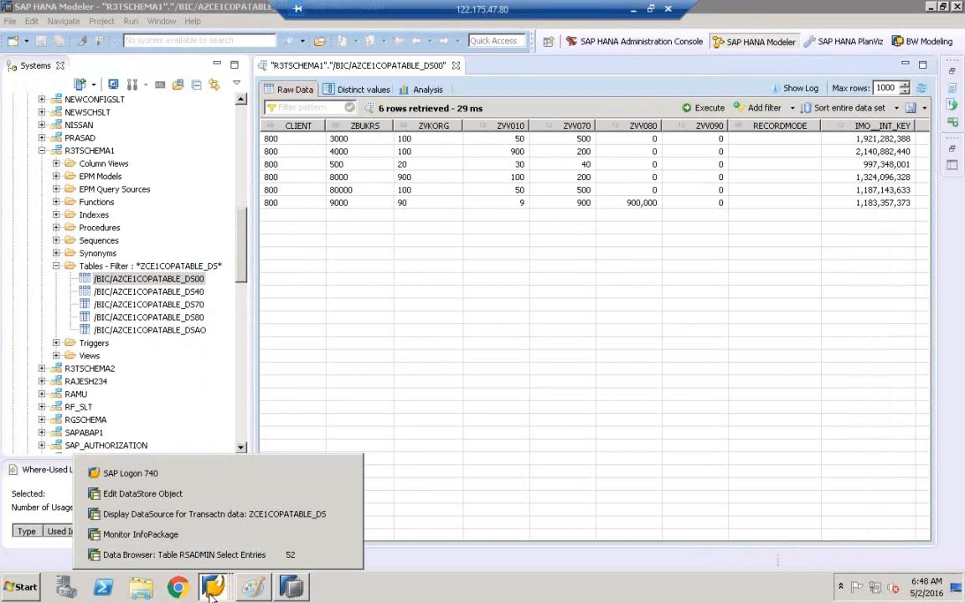
{"action": "left_click", "coordinate": [184, 554]}
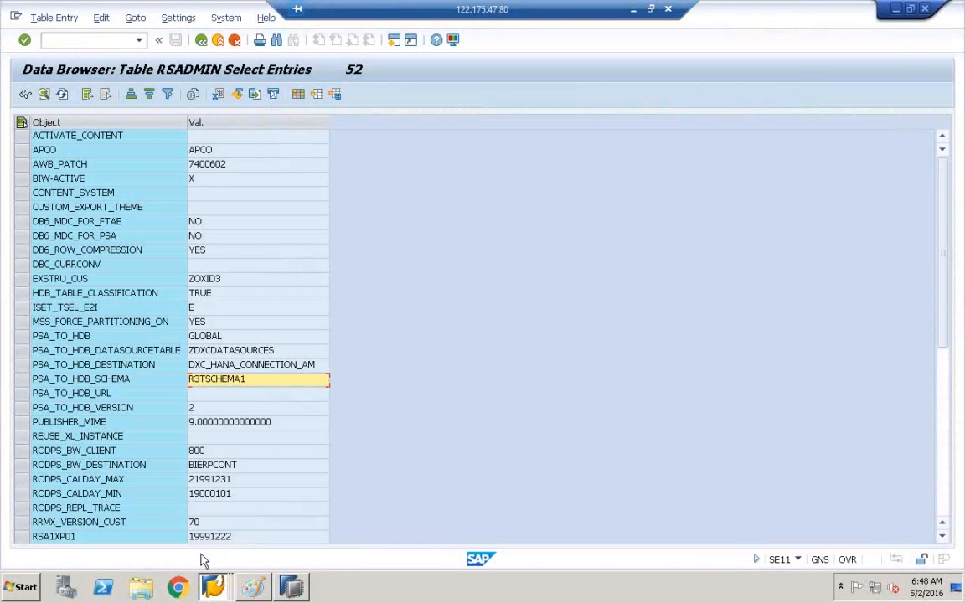
{"action": "left_click", "coordinate": [15, 18]}
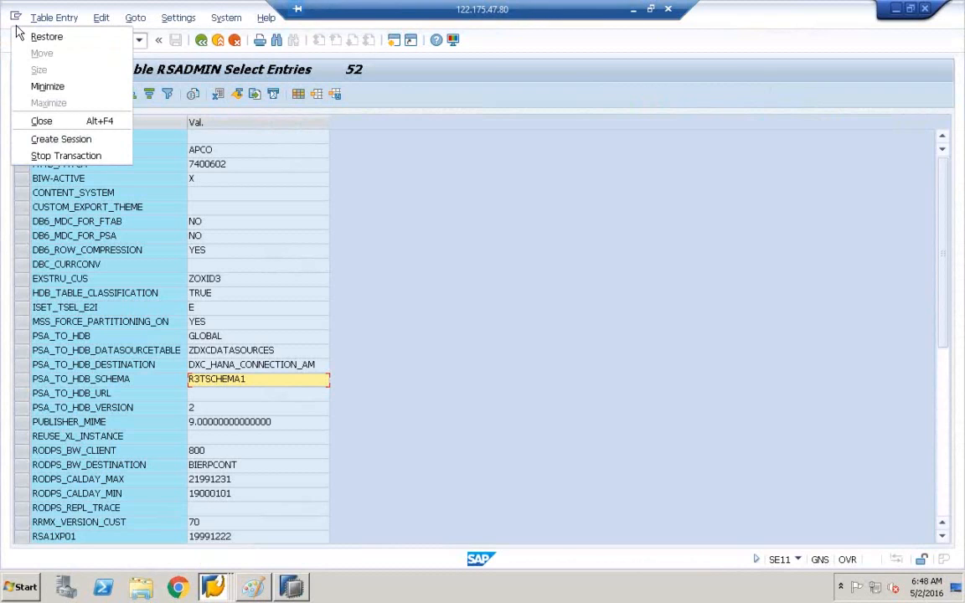
{"action": "left_click", "coordinate": [52, 142]}
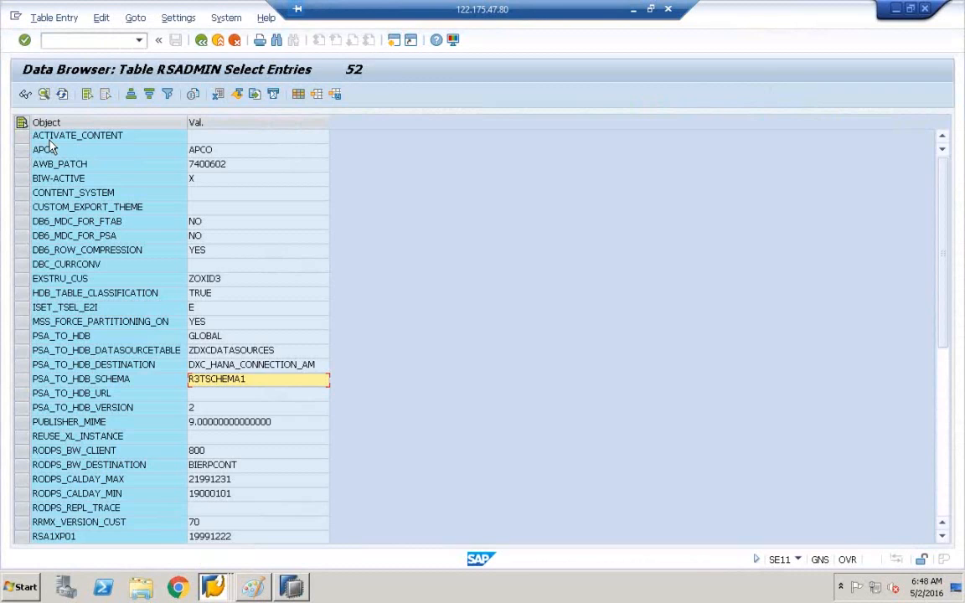
Step: Via SE11, list the 6 ZCE1COPATABLE entries, ZBUKRS 3000 through 9000, in the Data Browser
{"action": "type", "text": "SE1"}
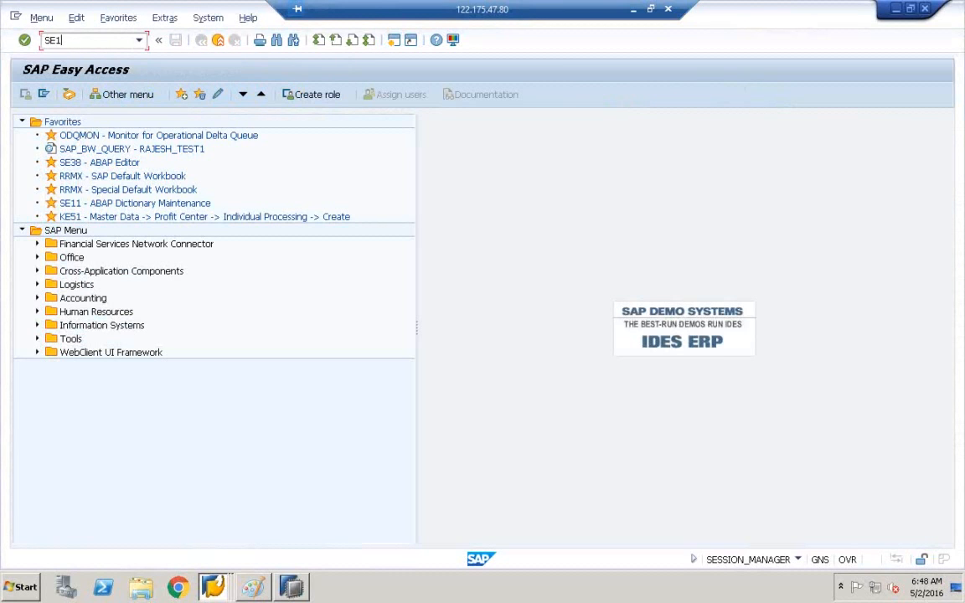
{"action": "type", "text": "1"}
{"action": "key", "text": "Return"}
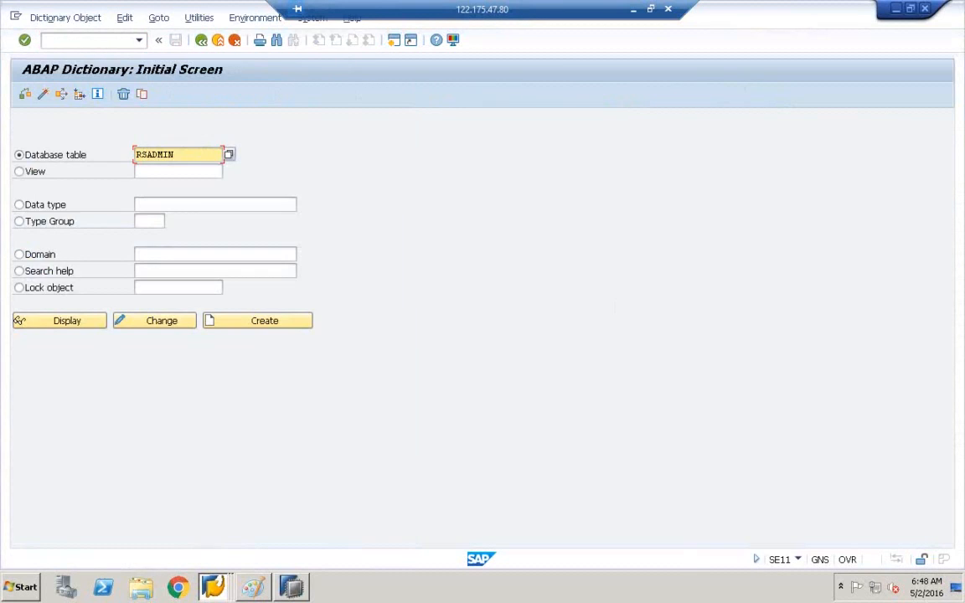
{"action": "key", "text": "BackSpace"}
{"action": "key", "text": "BackSpace"}
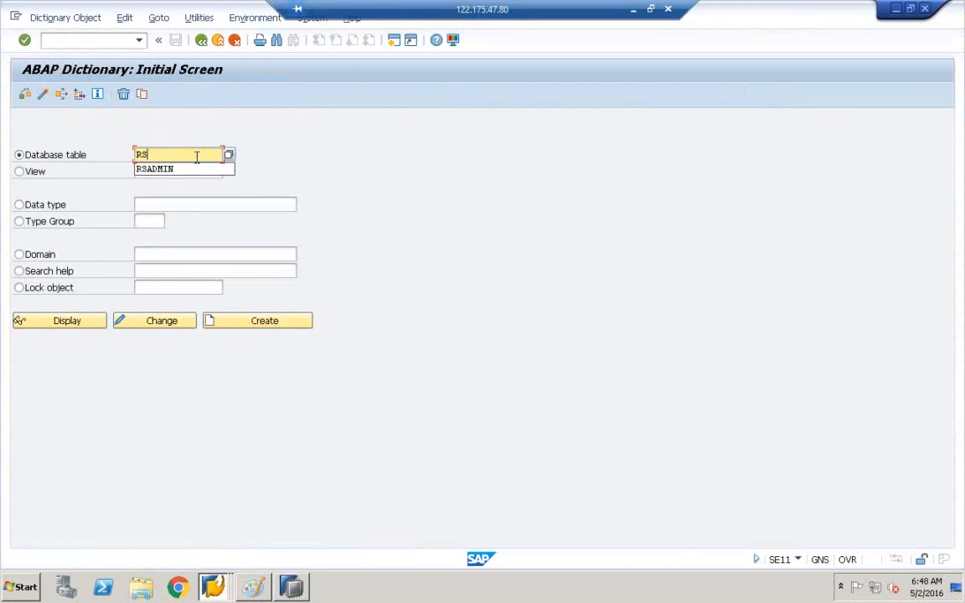
{"action": "key", "text": "BackSpace"}
{"action": "key", "text": "BackSpace"}
{"action": "left_click", "coordinate": [173, 181]}
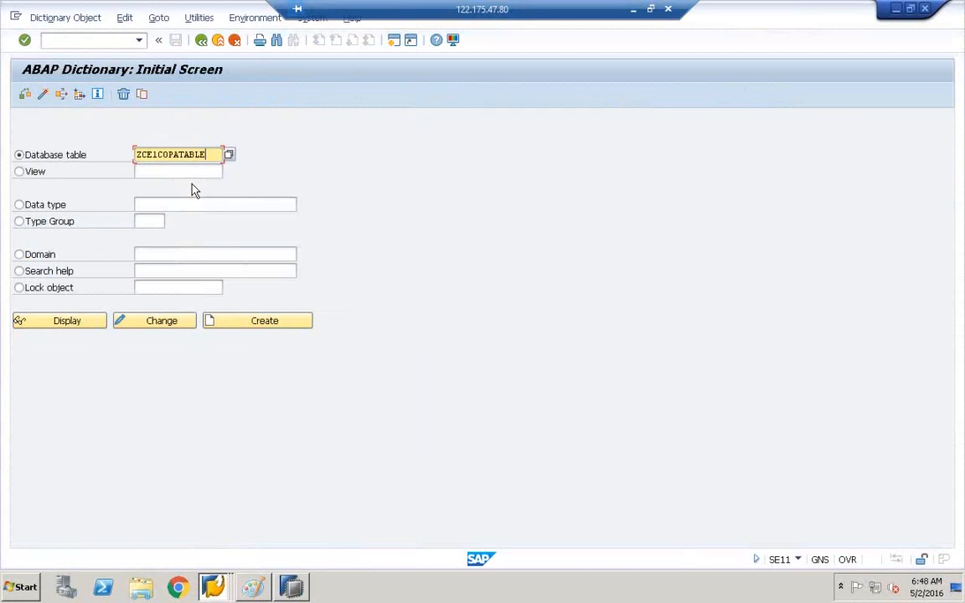
{"action": "left_click", "coordinate": [94, 323]}
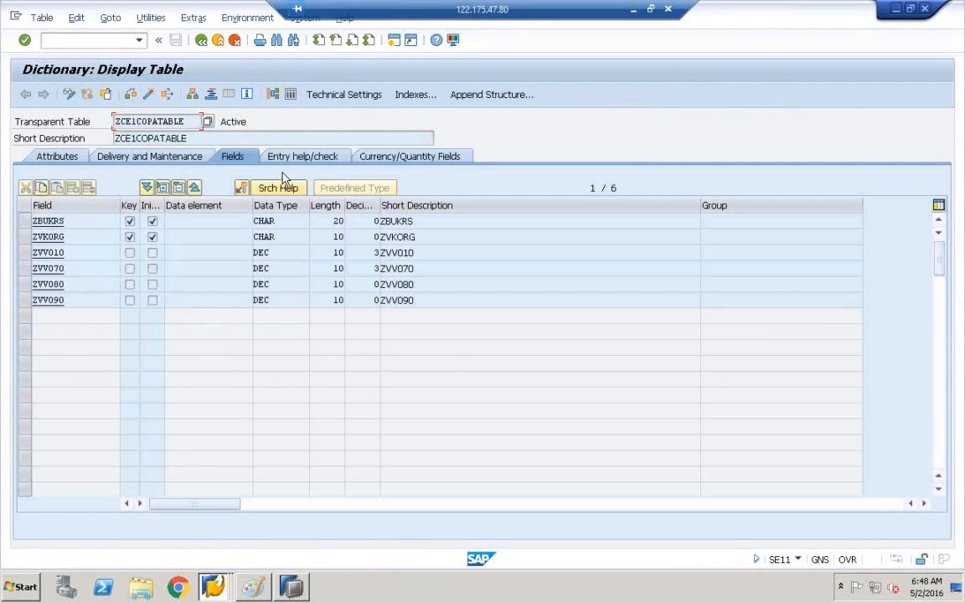
{"action": "left_click", "coordinate": [290, 96]}
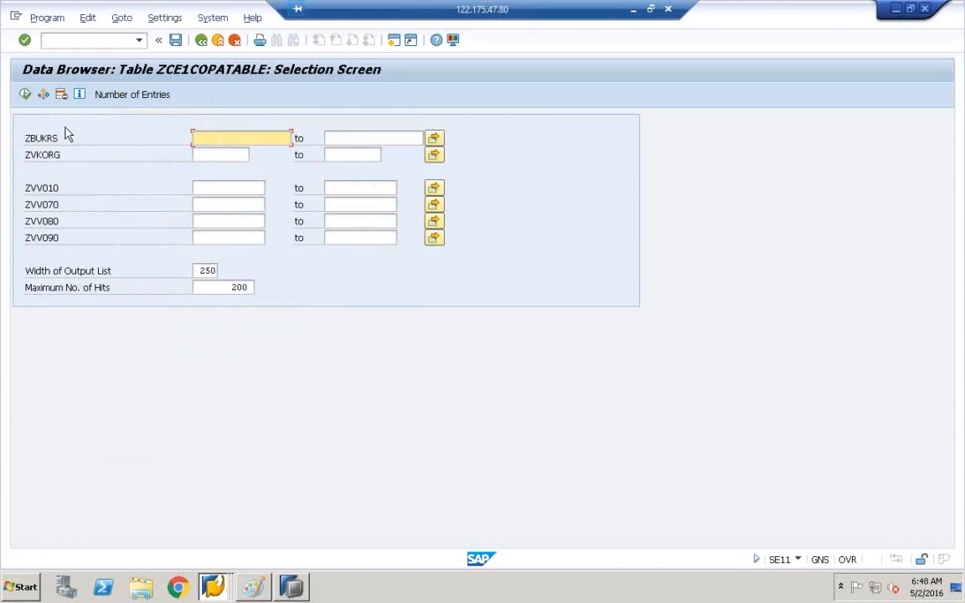
{"action": "left_click", "coordinate": [25, 94]}
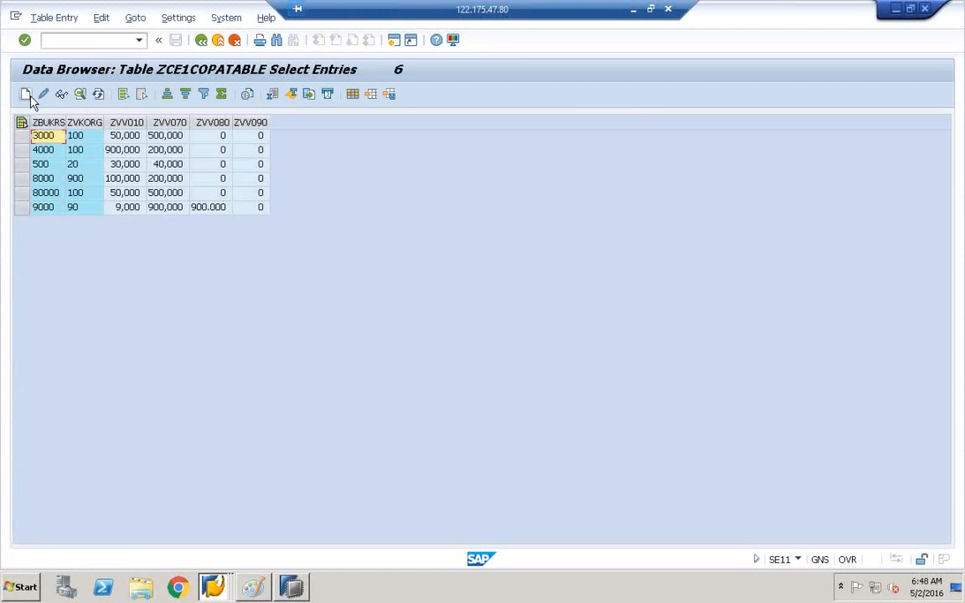
{"action": "left_click", "coordinate": [911, 9]}
Step: Place the ZCE1COPATABLE entries window below the DS00 preview and select the 500 row
{"action": "left_click", "coordinate": [895, 10]}
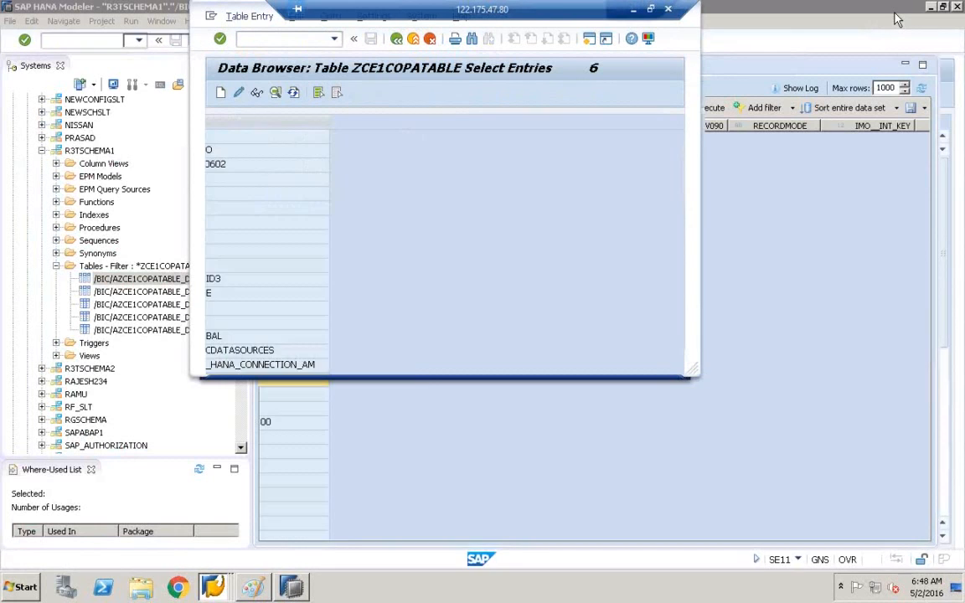
{"action": "left_click_drag", "start_coordinate": [233, 13], "coordinate": [411, 228]}
{"action": "left_click_drag", "start_coordinate": [673, 201], "coordinate": [671, 220]}
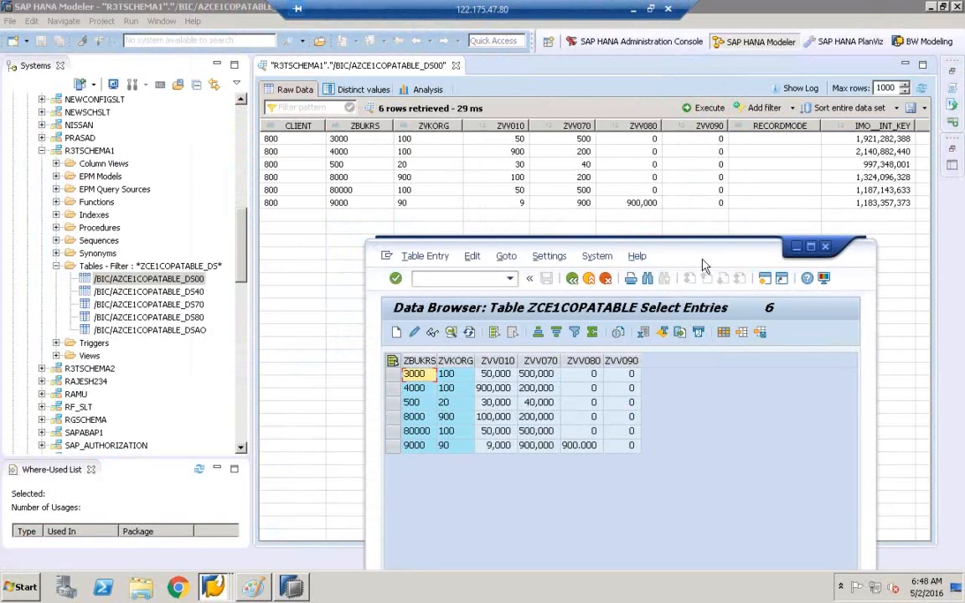
{"action": "left_click_drag", "start_coordinate": [634, 239], "coordinate": [587, 216]}
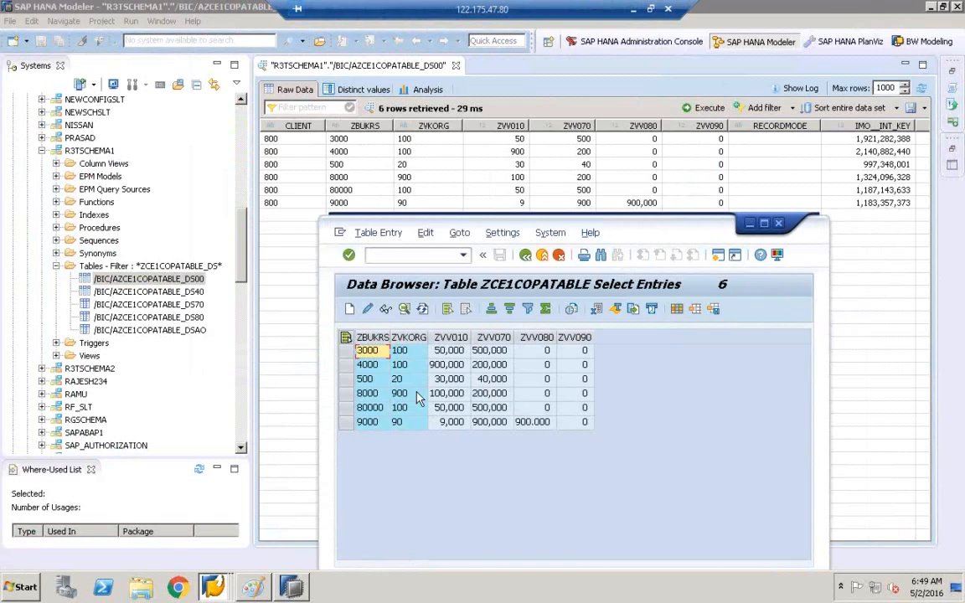
{"action": "left_click", "coordinate": [346, 381]}
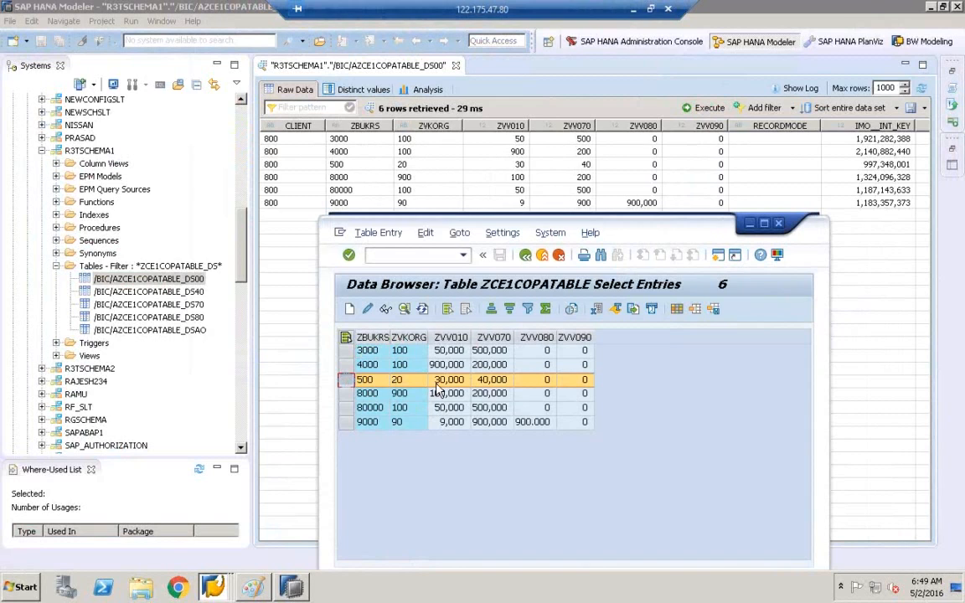
Step: Change ZVV010 of the ZBUKRS 500 entry to 100 and save it
{"action": "left_click", "coordinate": [370, 311]}
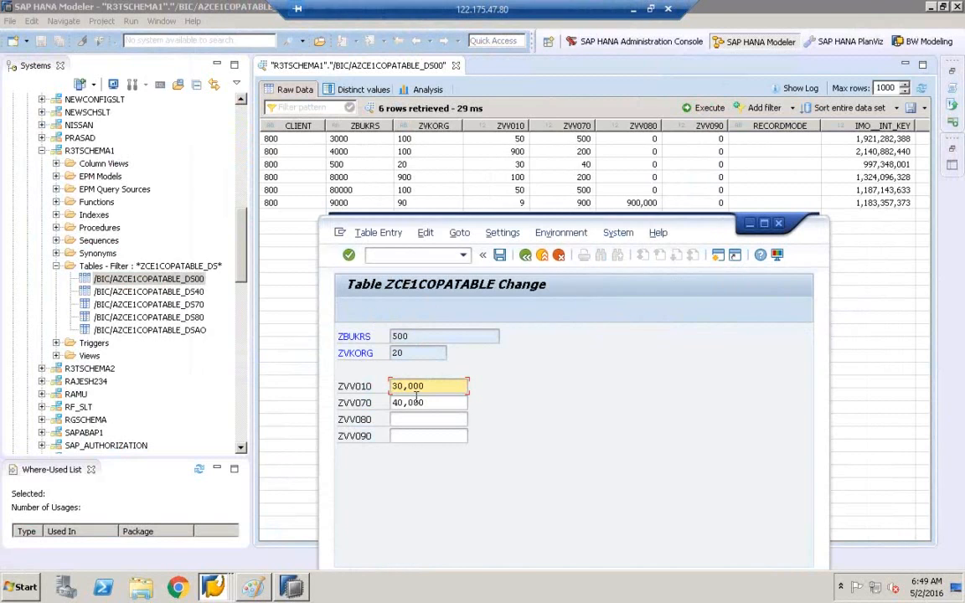
{"action": "key", "text": "BackSpace"}
{"action": "key", "text": "BackSpace"}
{"action": "key", "text": "BackSpace"}
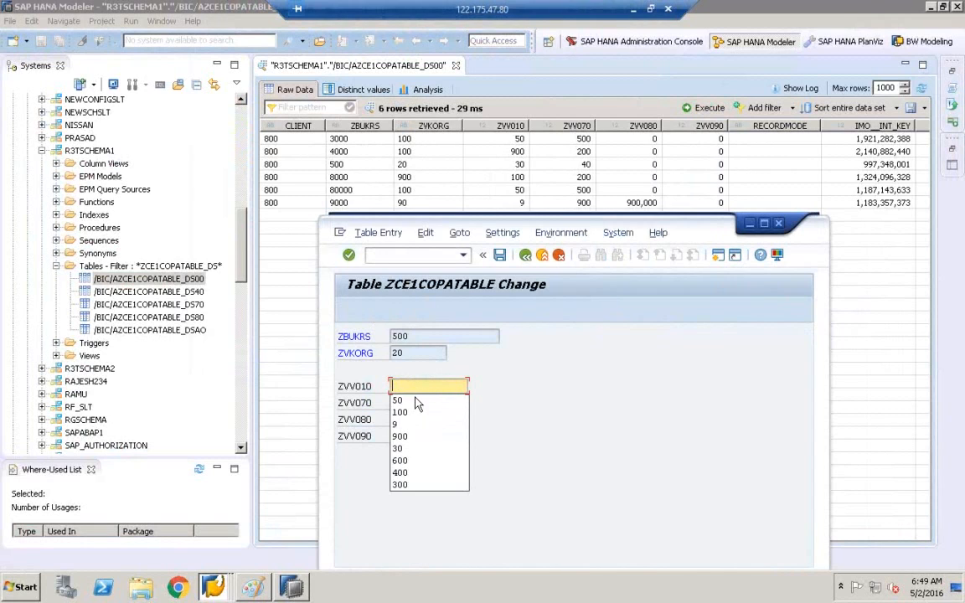
{"action": "type", "text": "100"}
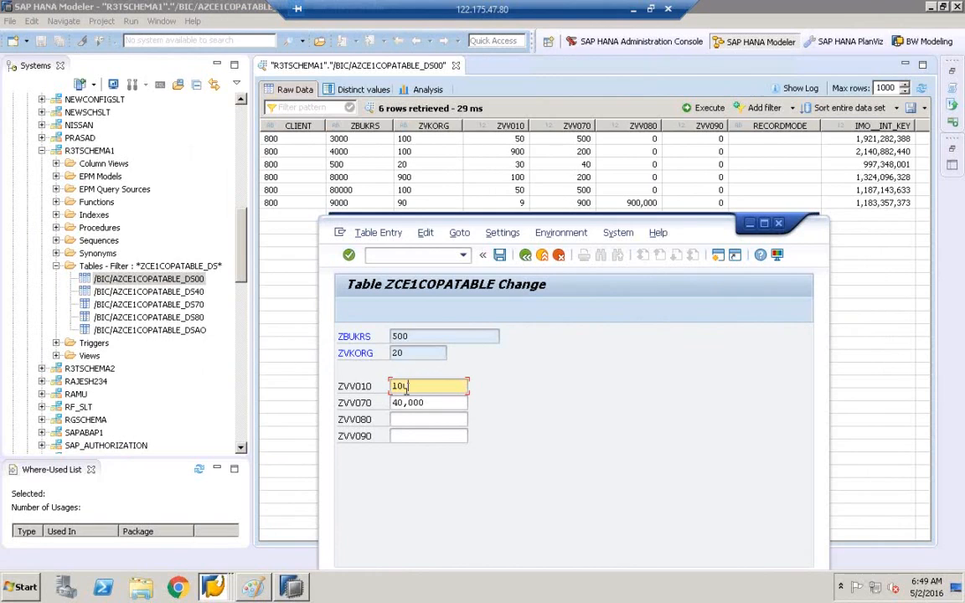
{"action": "left_click", "coordinate": [500, 256]}
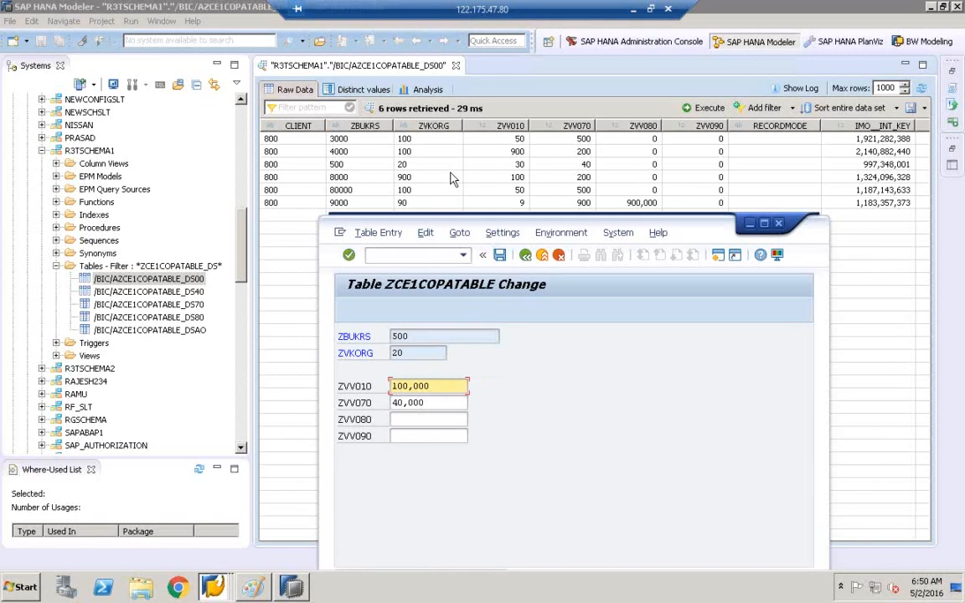
{"action": "left_click", "coordinate": [519, 168]}
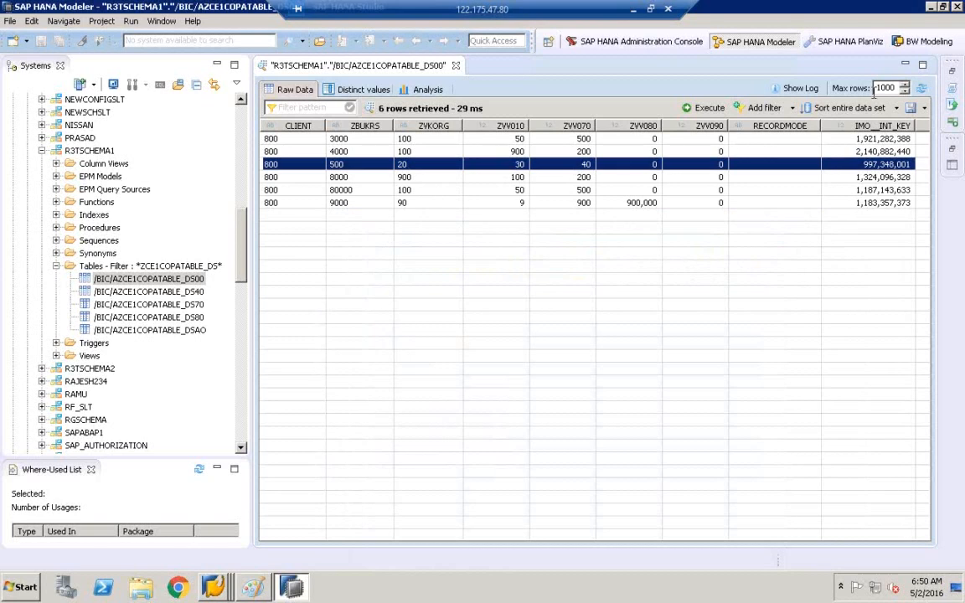
Step: Refresh the DS00 preview and check the ZBUKRS 500 row, which still shows ZVV010 30
{"action": "left_click", "coordinate": [921, 88]}
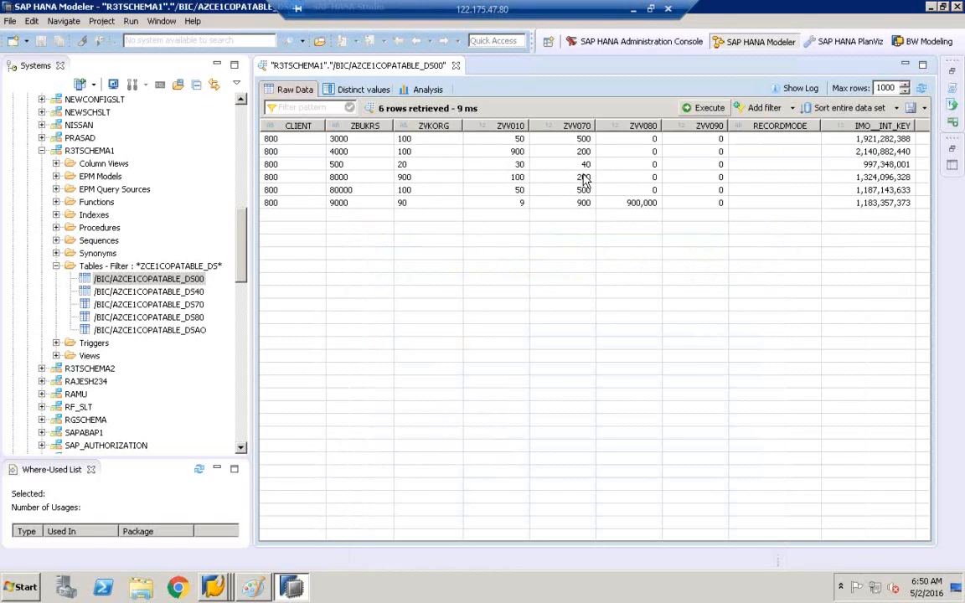
{"action": "left_click", "coordinate": [523, 165]}
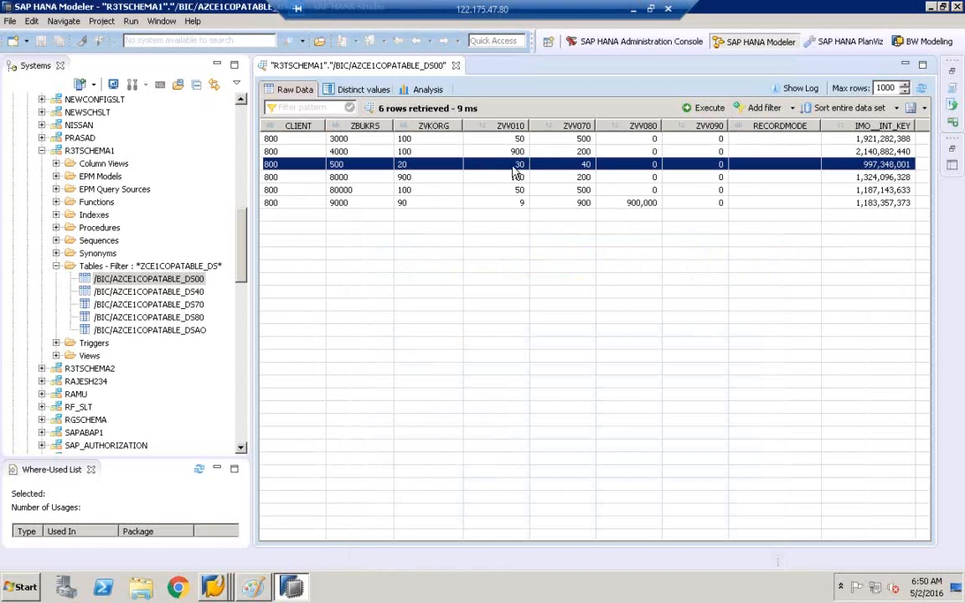
{"action": "left_click", "coordinate": [223, 595]}
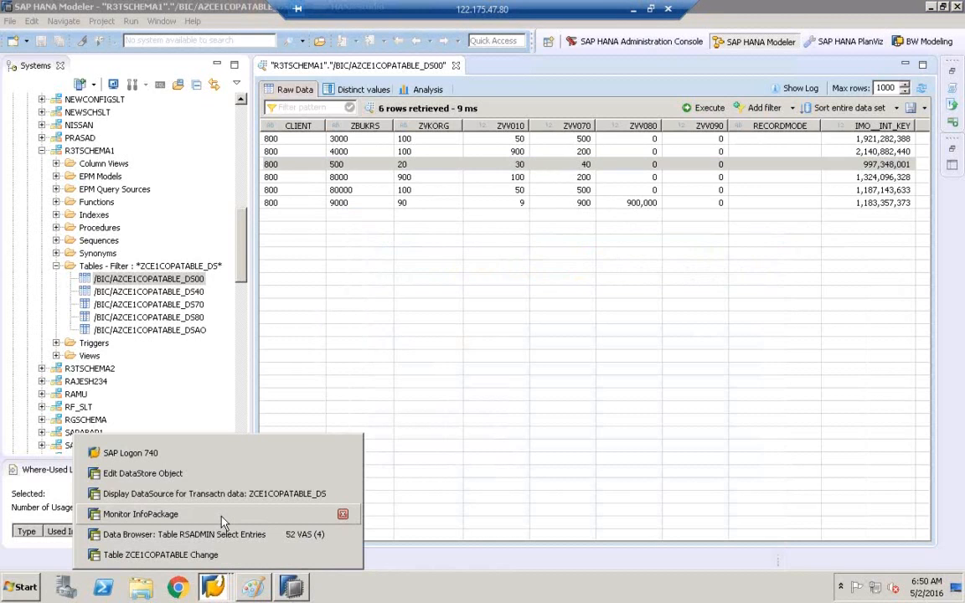
Step: Close the PSA popups, return to the scheduler and start an immediate ZCE1COPATABLE_DS load
{"action": "left_click", "coordinate": [222, 517]}
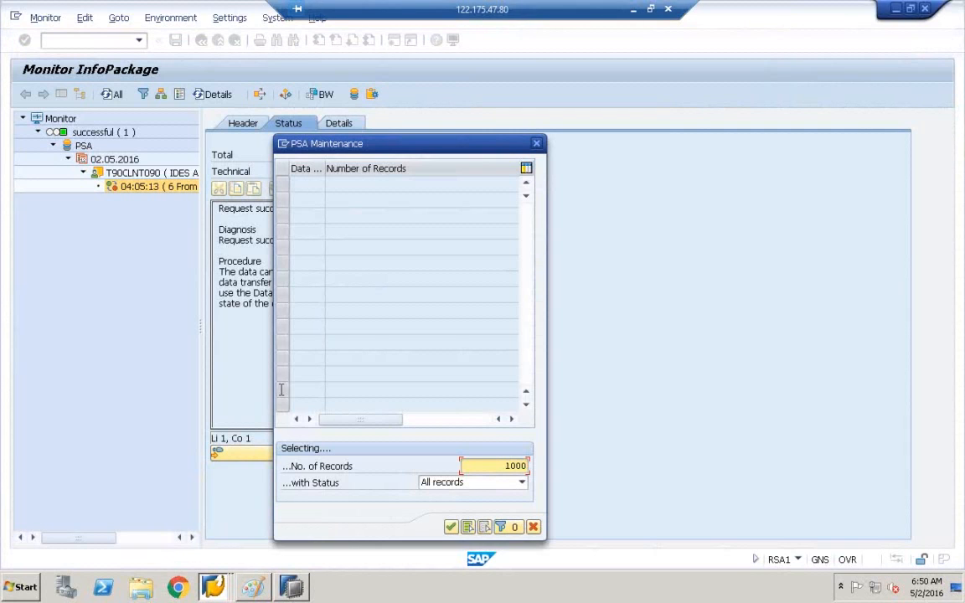
{"action": "left_click", "coordinate": [537, 144]}
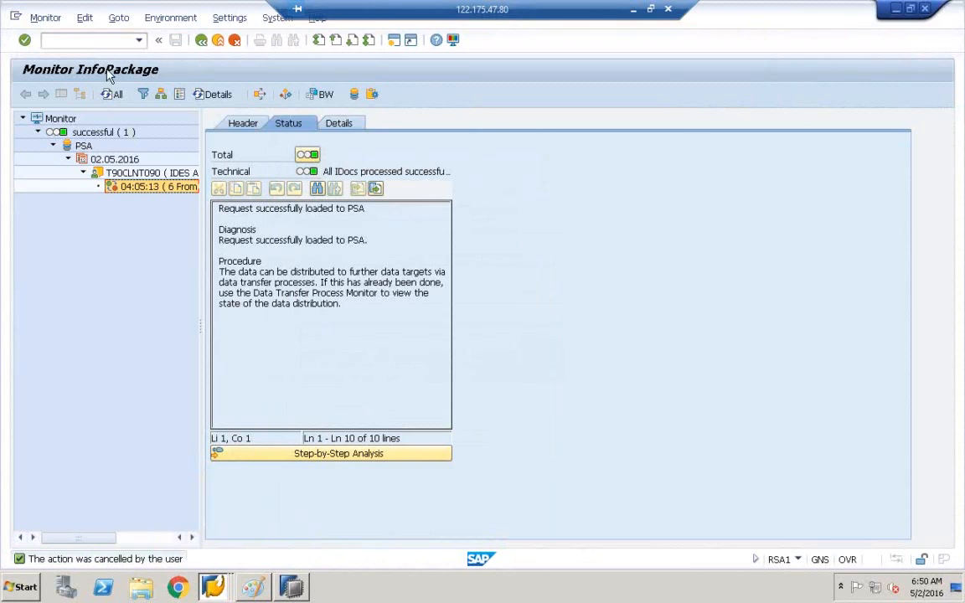
{"action": "left_click", "coordinate": [202, 42]}
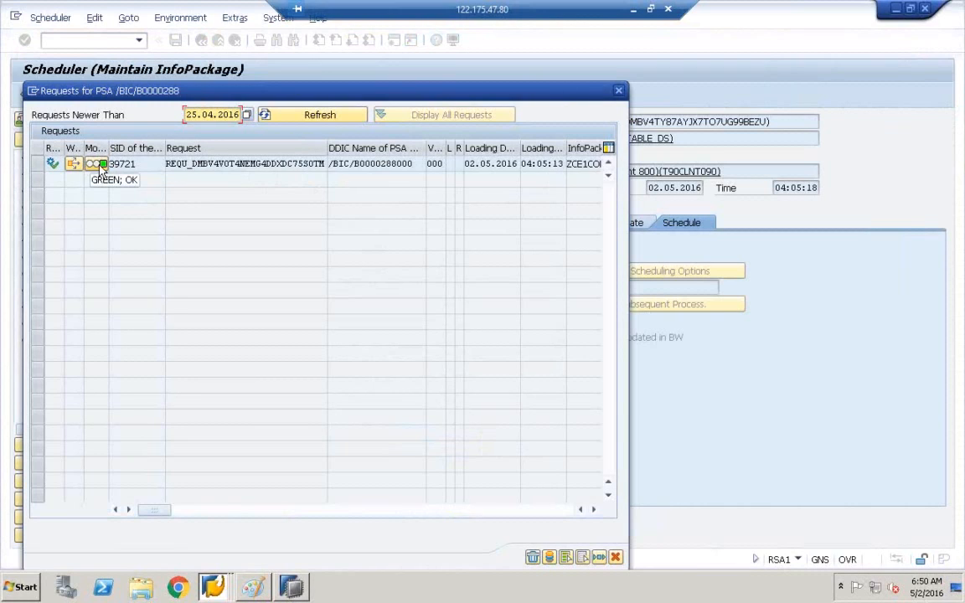
{"action": "left_click", "coordinate": [619, 92]}
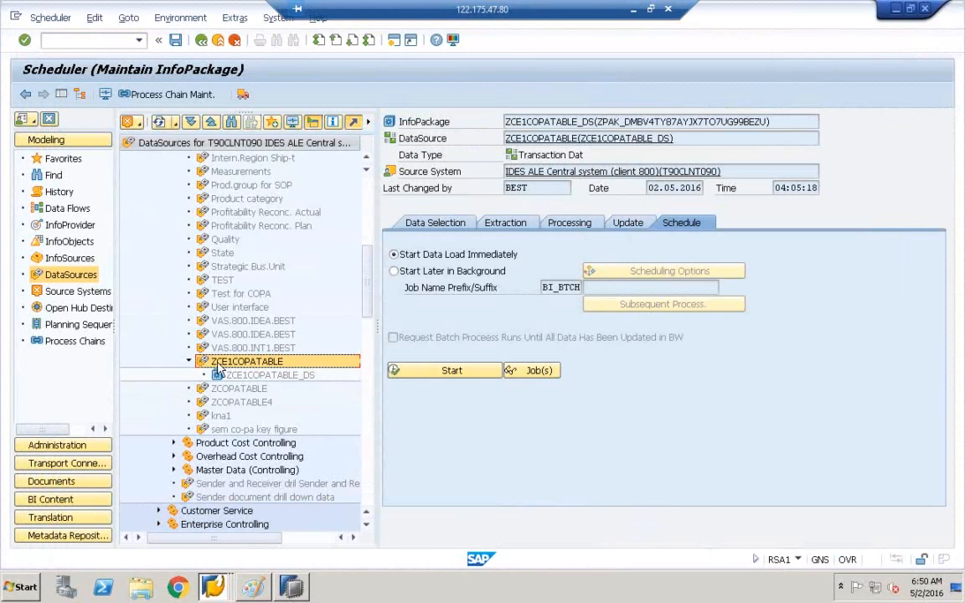
{"action": "left_click", "coordinate": [237, 377]}
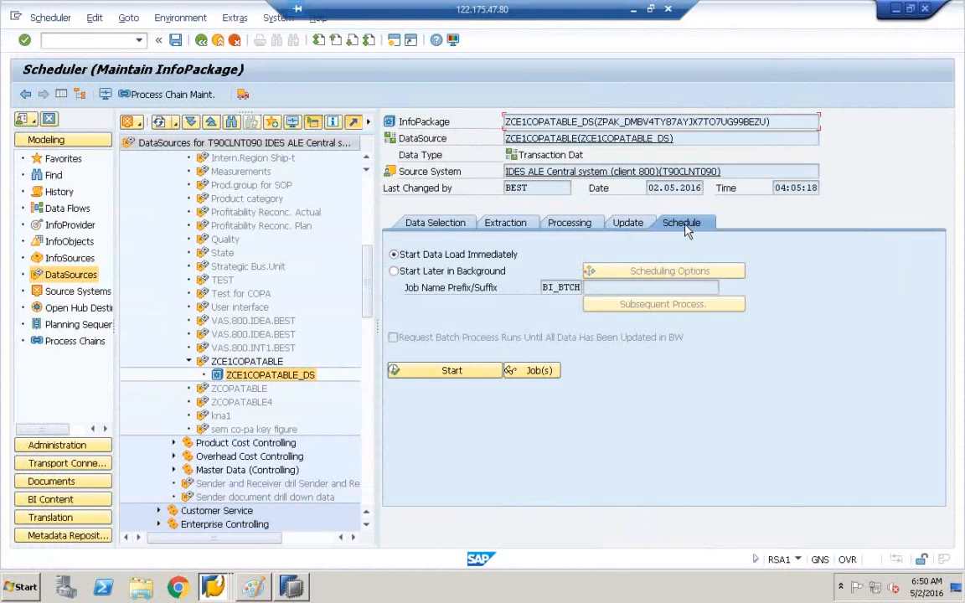
{"action": "left_click", "coordinate": [462, 372]}
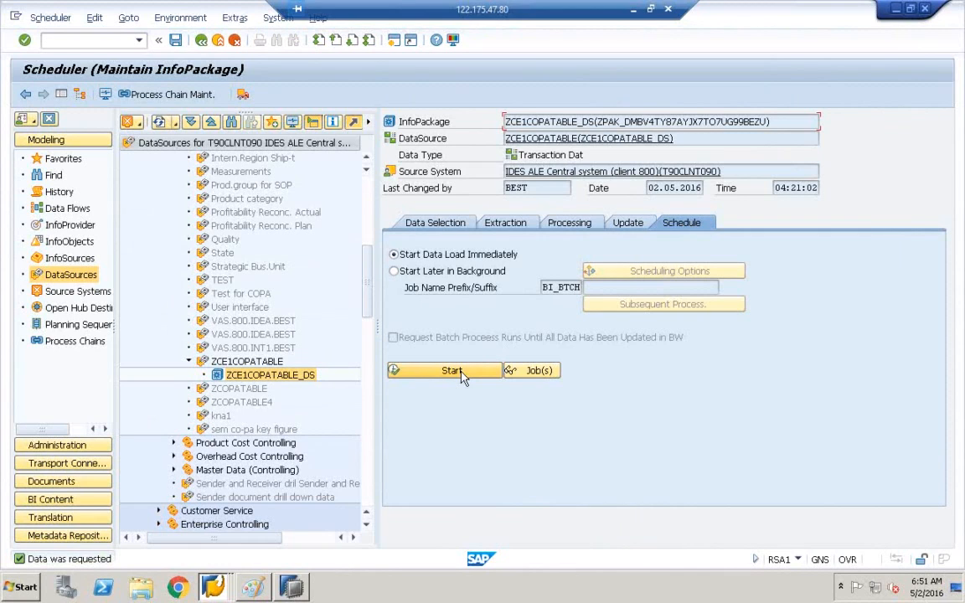
Step: Manage ZCE1COPATABLE's PSA requests and open the monitor showing 6 of 6 records loaded successfully
{"action": "left_click", "coordinate": [251, 362]}
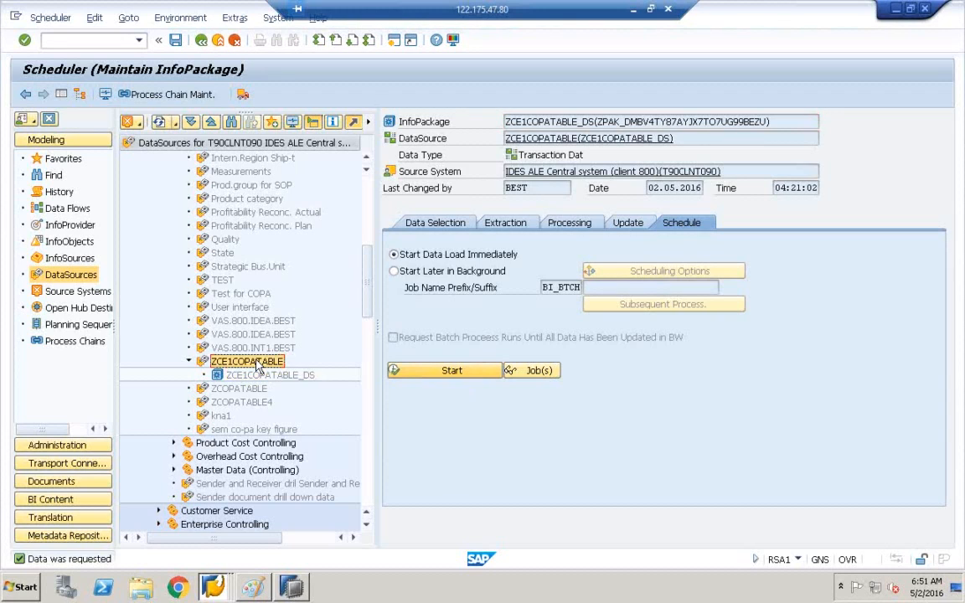
{"action": "right_click", "coordinate": [258, 367]}
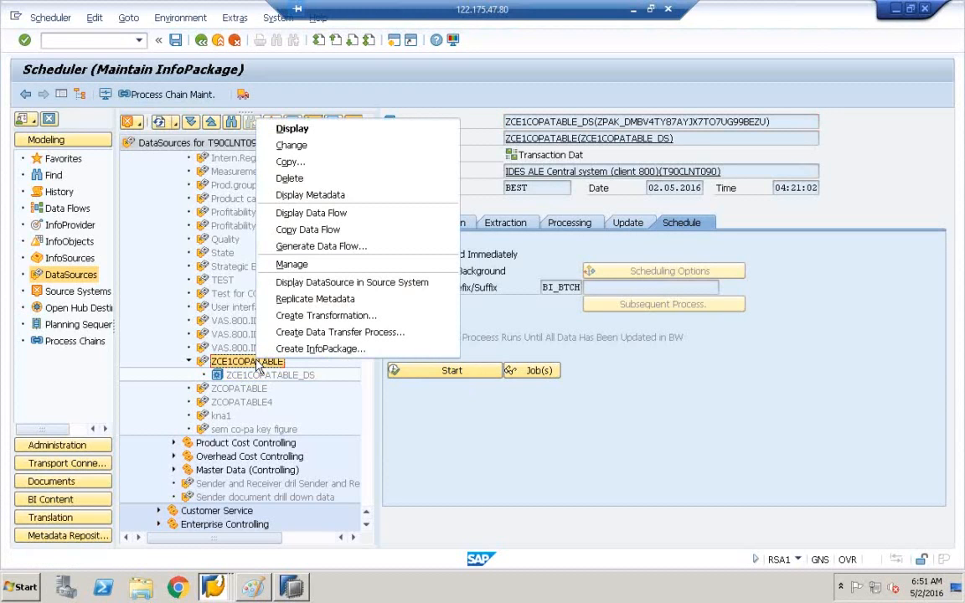
{"action": "left_click", "coordinate": [293, 266]}
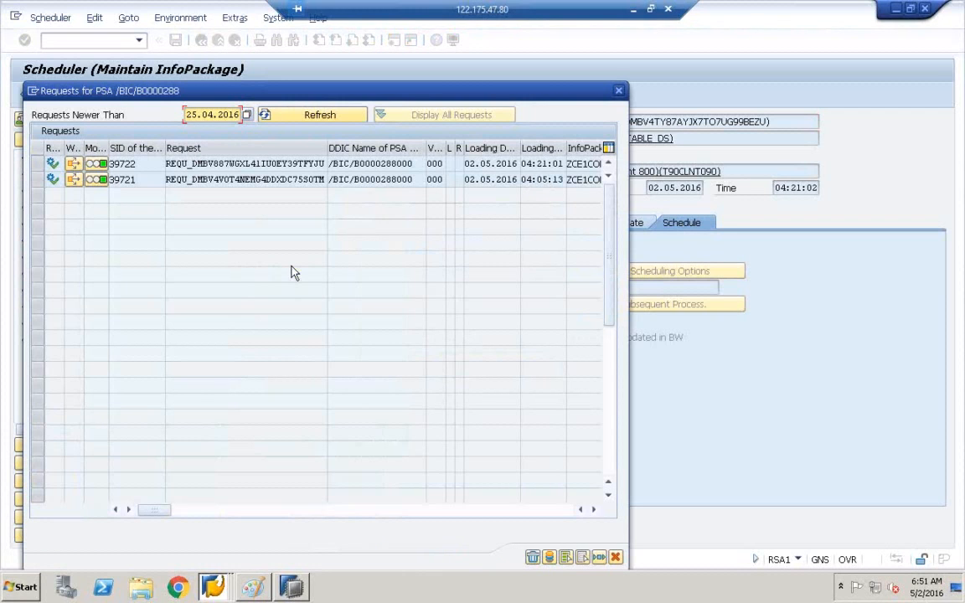
{"action": "left_click", "coordinate": [99, 180]}
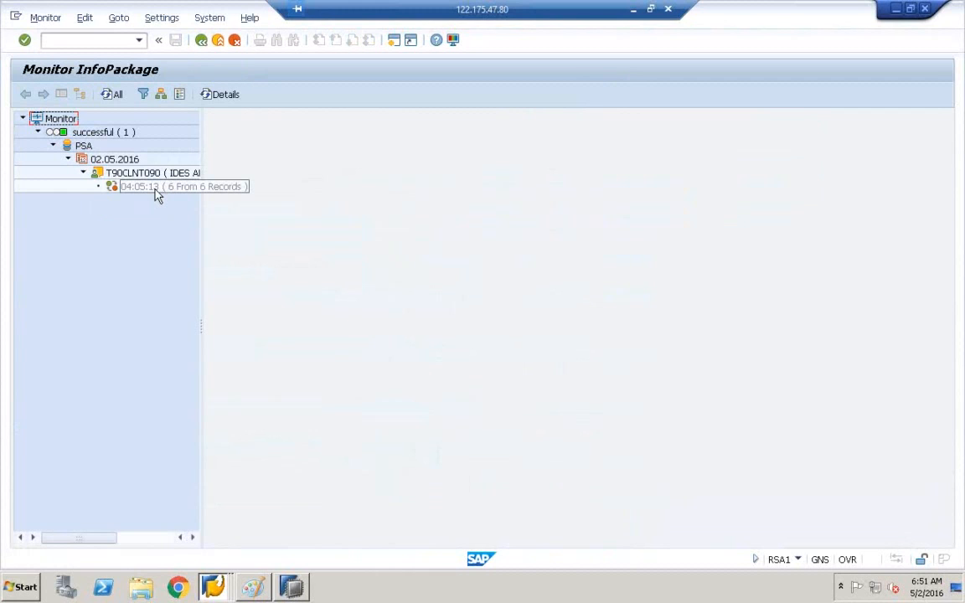
{"action": "left_click", "coordinate": [156, 195]}
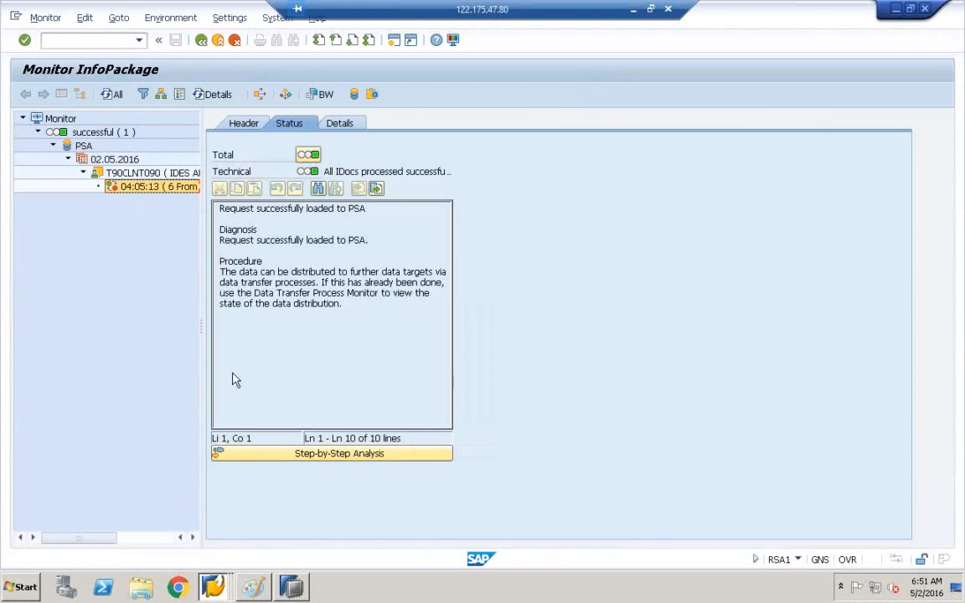
Step: Refresh the DS00 preview to confirm ZVV010 is 100 for ZBUKRS 500, then bring up Paint
{"action": "left_click", "coordinate": [295, 590]}
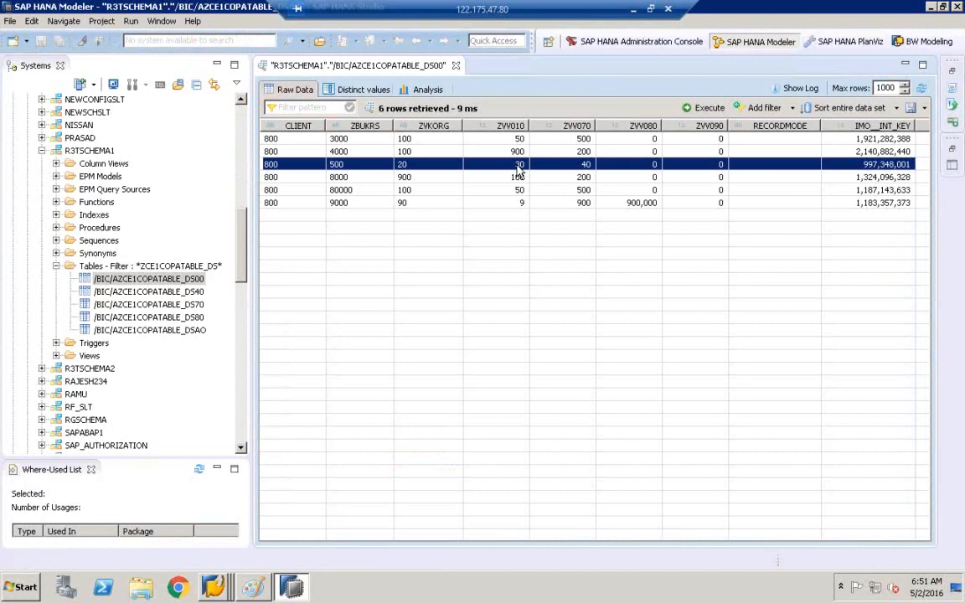
{"action": "left_click", "coordinate": [926, 92]}
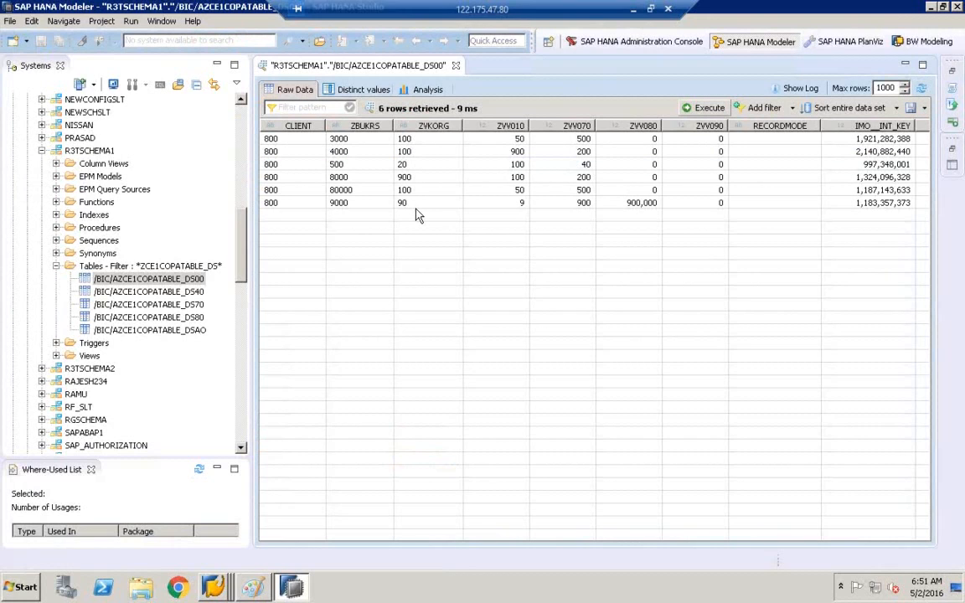
{"action": "left_click", "coordinate": [305, 165]}
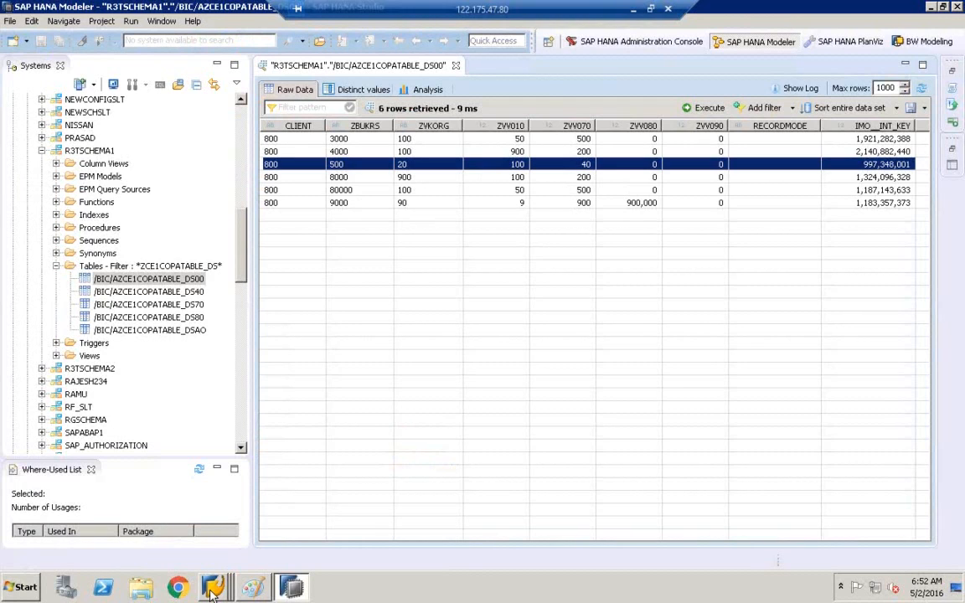
{"action": "left_click", "coordinate": [253, 587]}
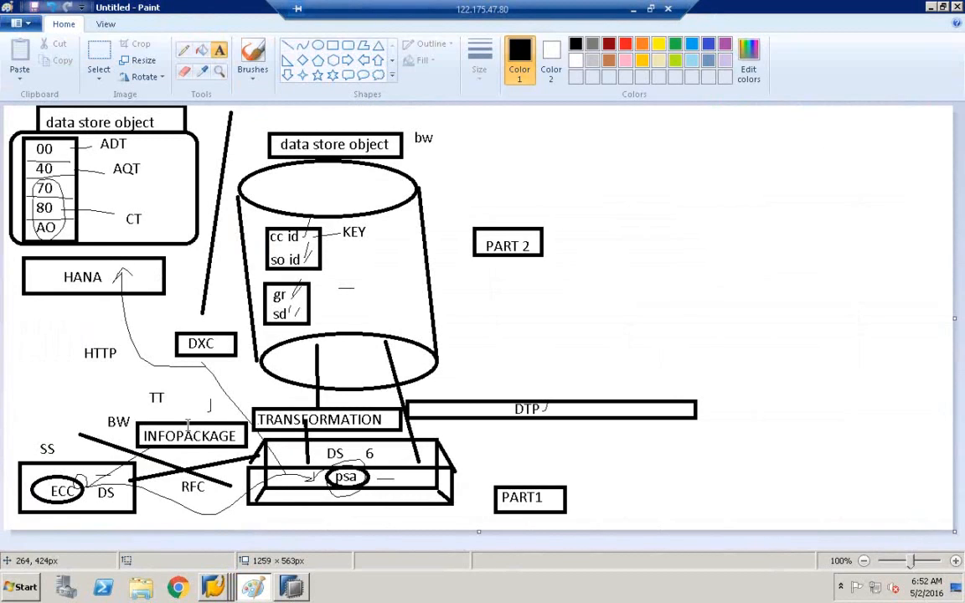
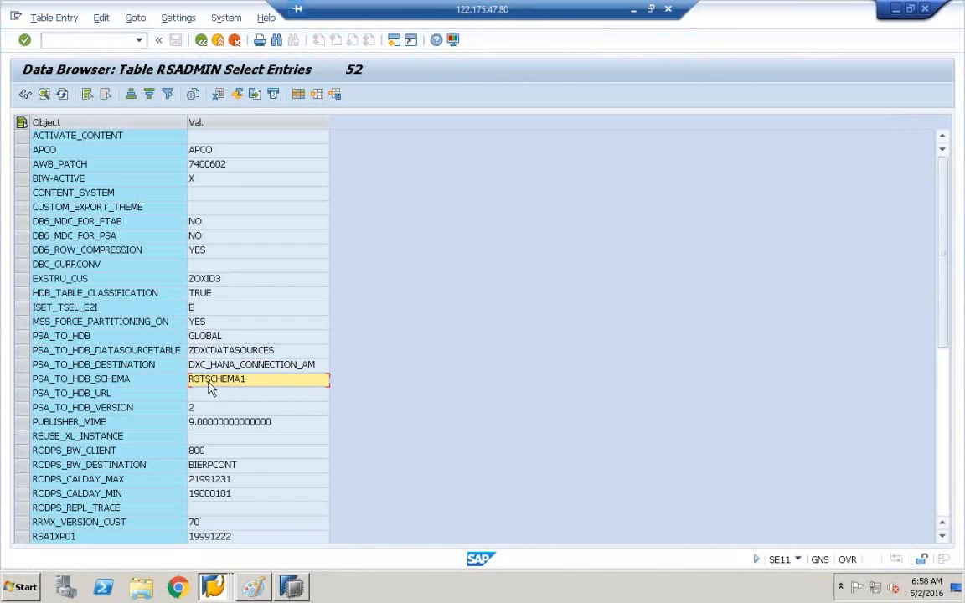
Step: Check the HANA connection entries, then switch to SAP GUI's Edit DataStore Object window
{"action": "left_click", "coordinate": [248, 367]}
{"action": "left_click", "coordinate": [249, 386]}
{"action": "left_click", "coordinate": [214, 586]}
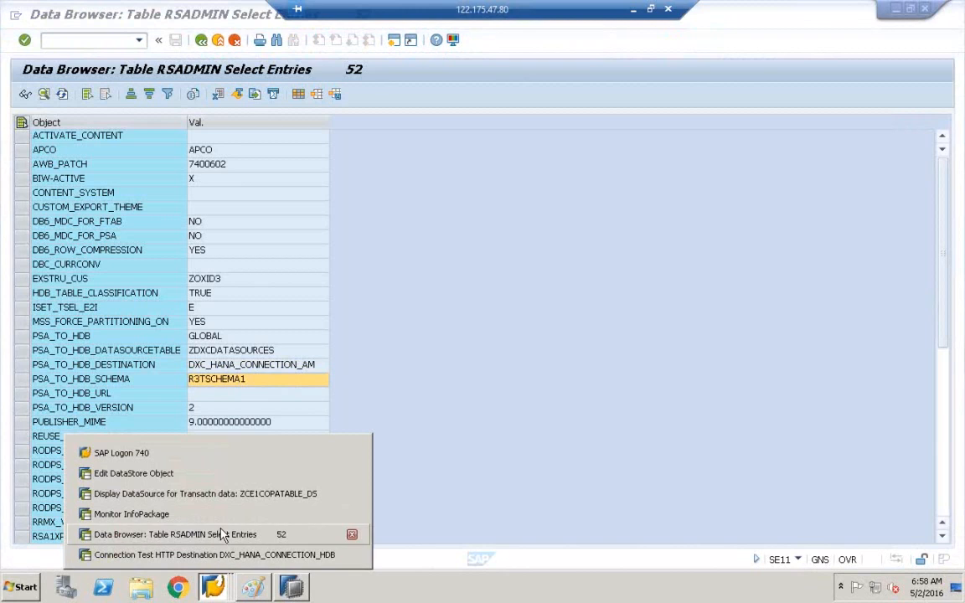
{"action": "left_click", "coordinate": [220, 495]}
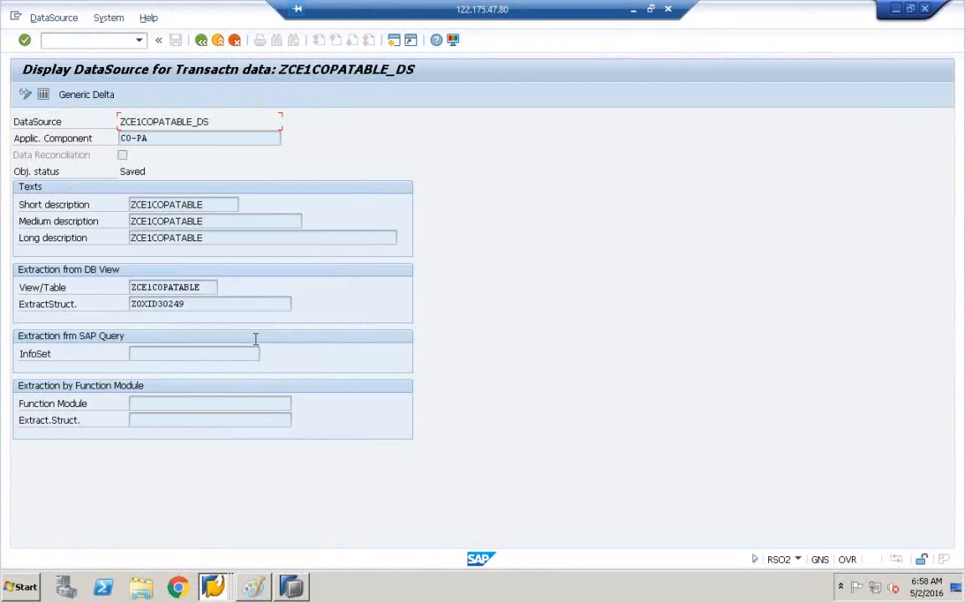
{"action": "left_click", "coordinate": [215, 586]}
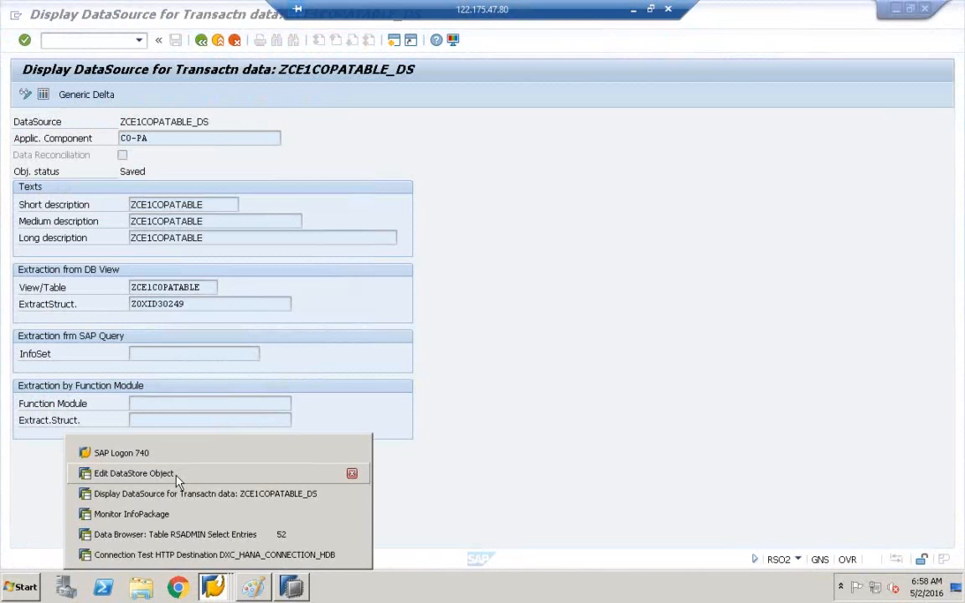
{"action": "left_click", "coordinate": [185, 476]}
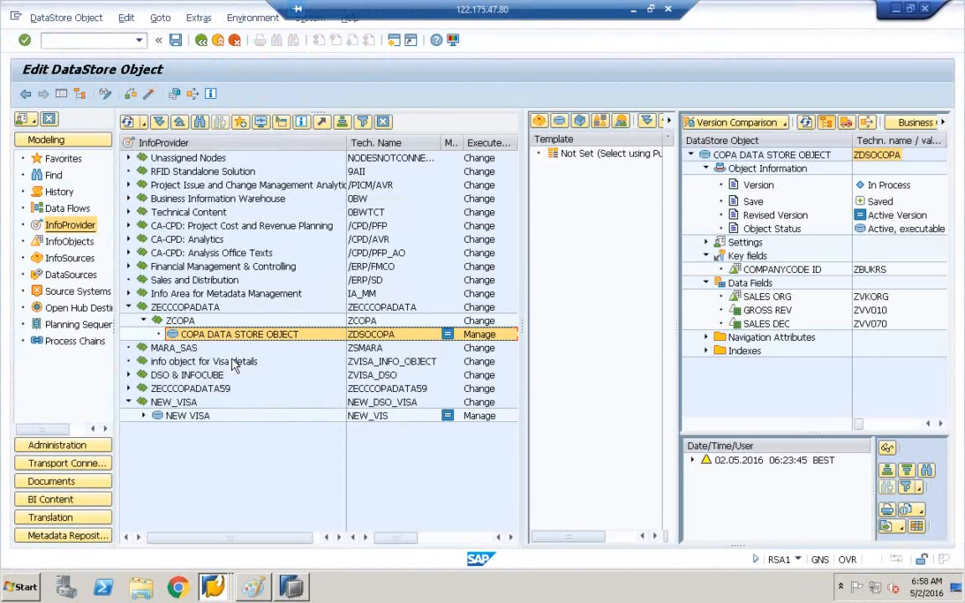
Step: List the DataSources of the IDES ALE source system T90CLNT090 and widen the tree
{"action": "left_click", "coordinate": [65, 275]}
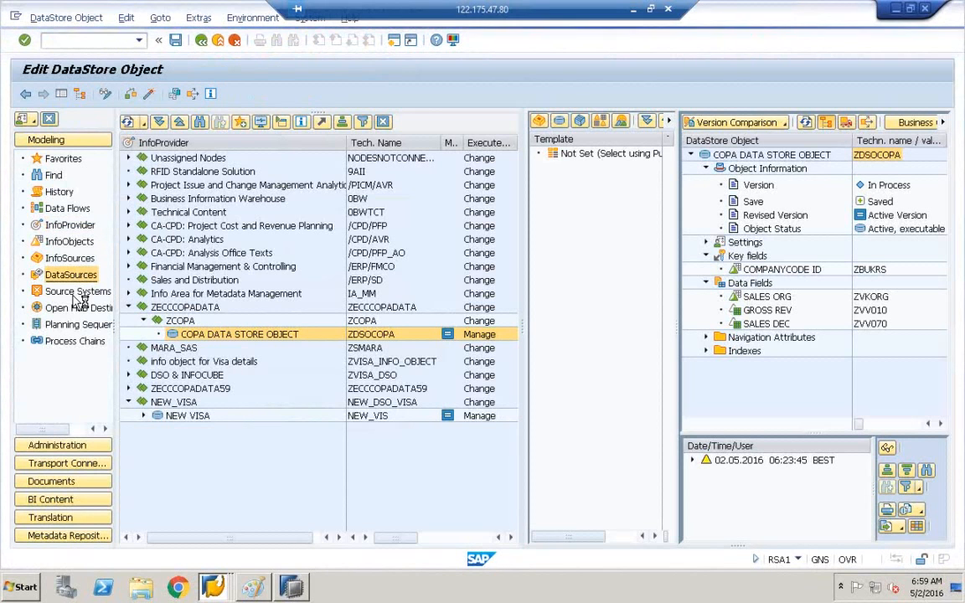
{"action": "left_click", "coordinate": [62, 295]}
{"action": "double_click", "coordinate": [178, 171]}
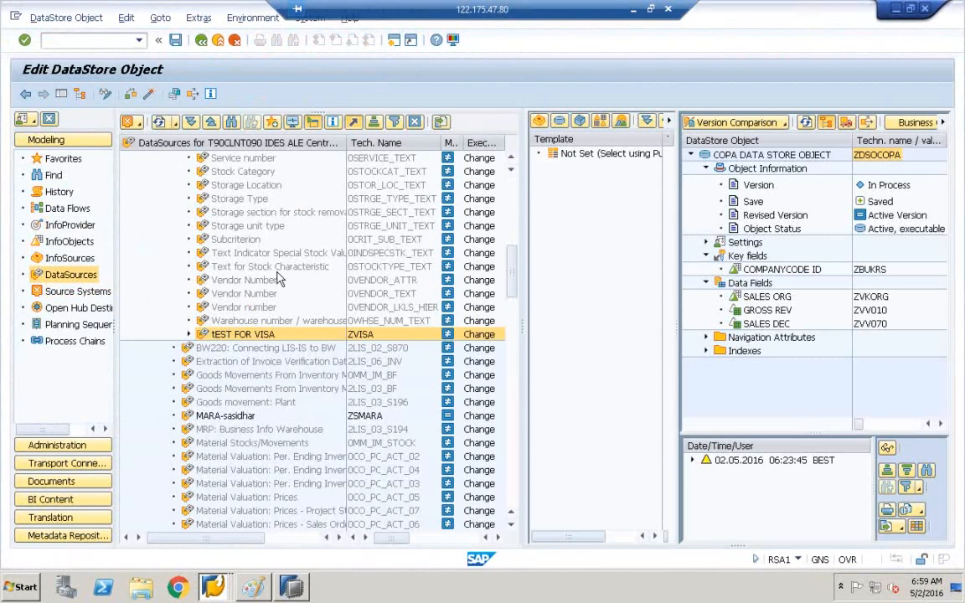
{"action": "left_click_drag", "start_coordinate": [523, 321], "coordinate": [644, 184]}
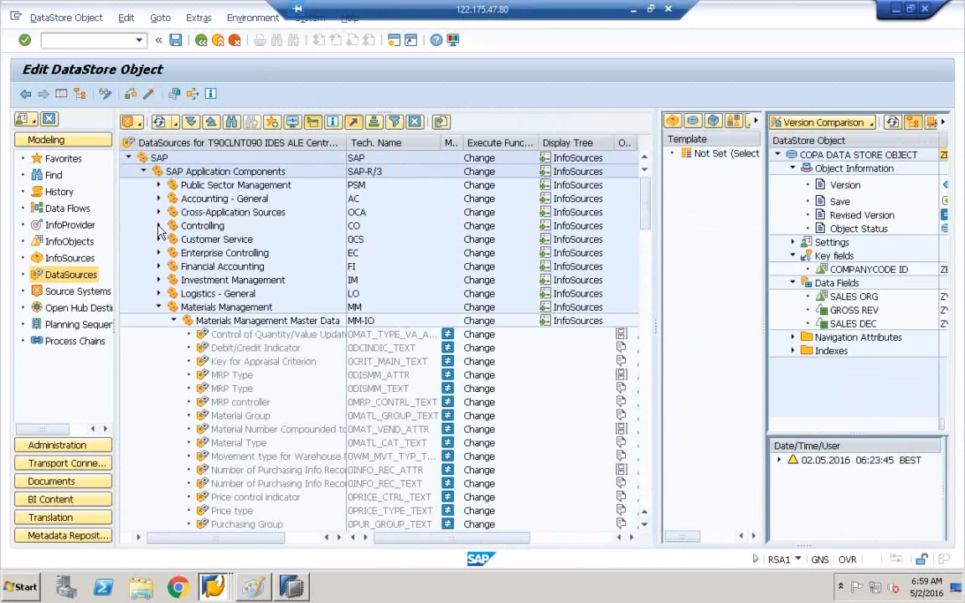
Step: Expand Controlling > Profitability Analysis in the DataSources tree
{"action": "left_click", "coordinate": [158, 226]}
{"action": "left_click", "coordinate": [174, 239]}
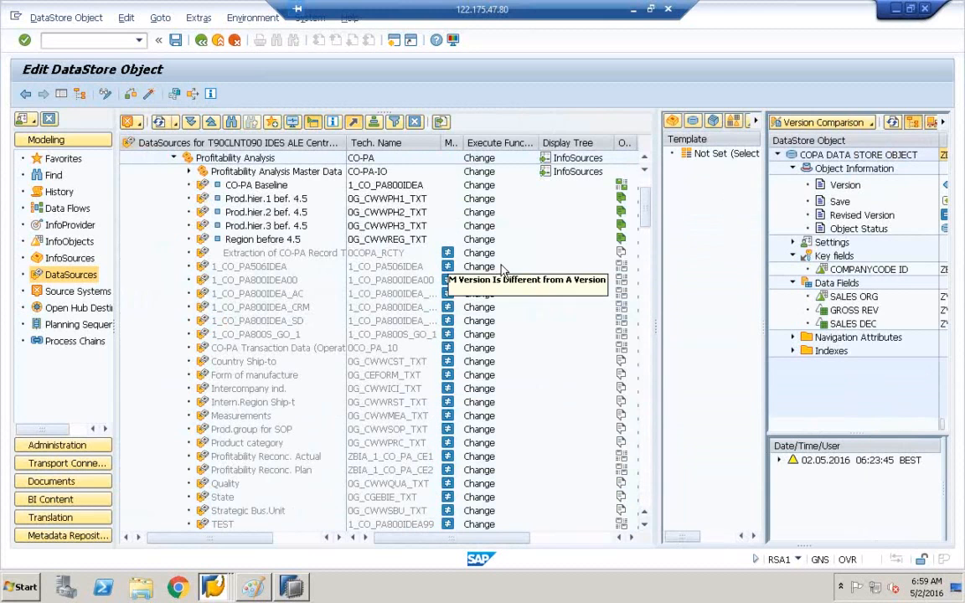
{"action": "left_click_drag", "start_coordinate": [642, 215], "coordinate": [645, 249]}
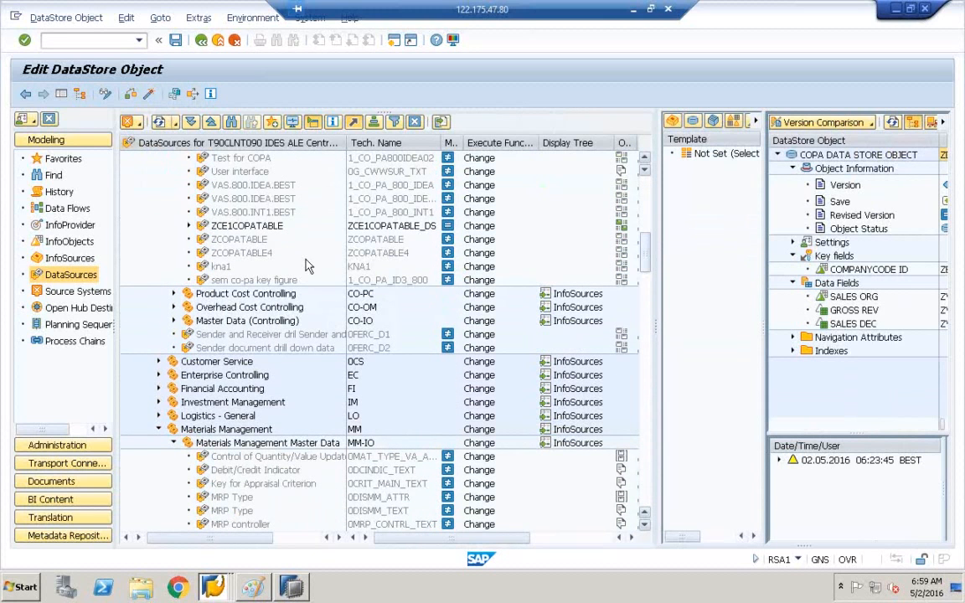
Step: Expand ZCE1COPATABLE, widen the Tech. Name column, and bring up the ZCE1COPATABLE_DS actions
{"action": "left_click", "coordinate": [204, 228]}
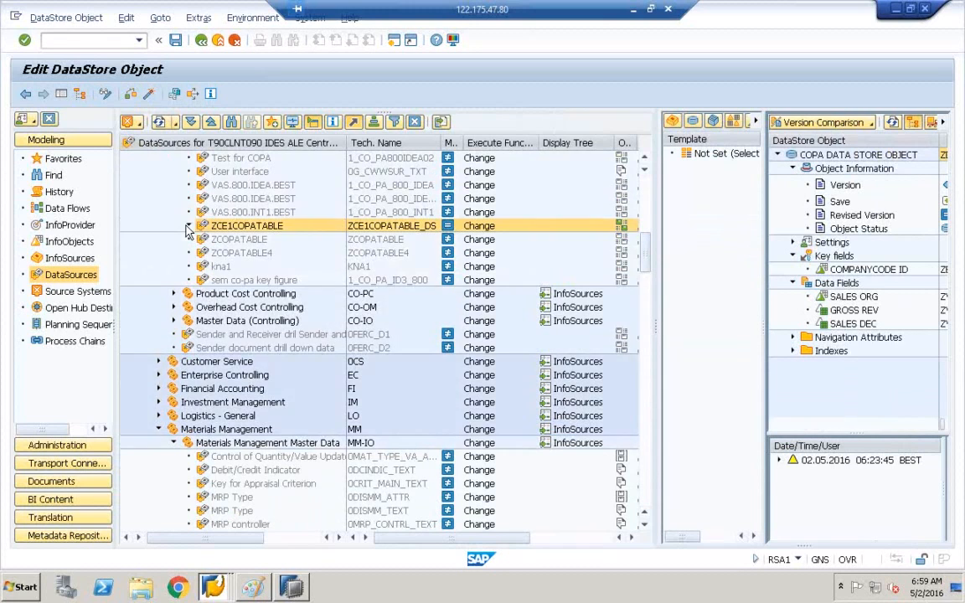
{"action": "left_click", "coordinate": [189, 226]}
{"action": "left_click", "coordinate": [238, 241]}
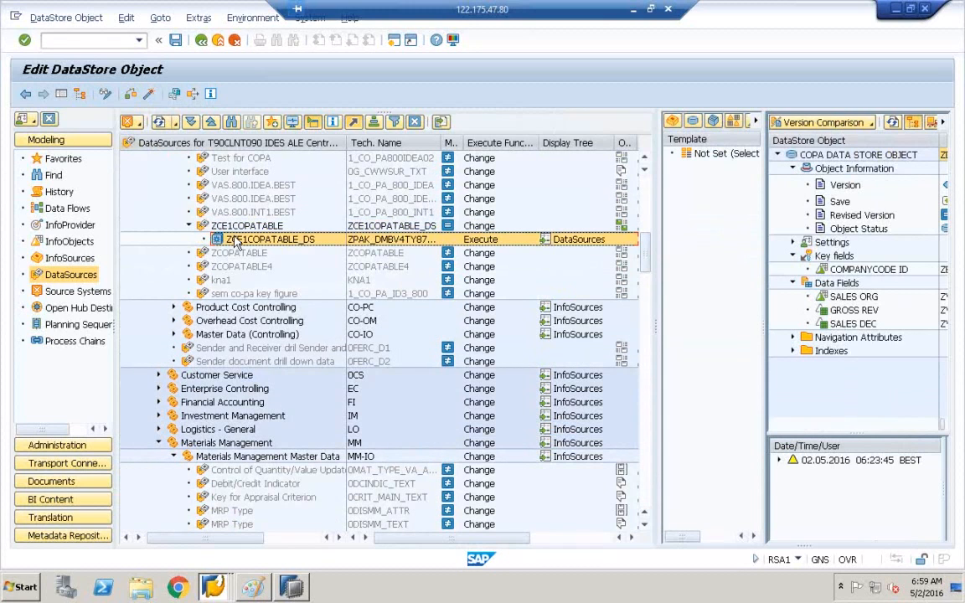
{"action": "left_click", "coordinate": [234, 228]}
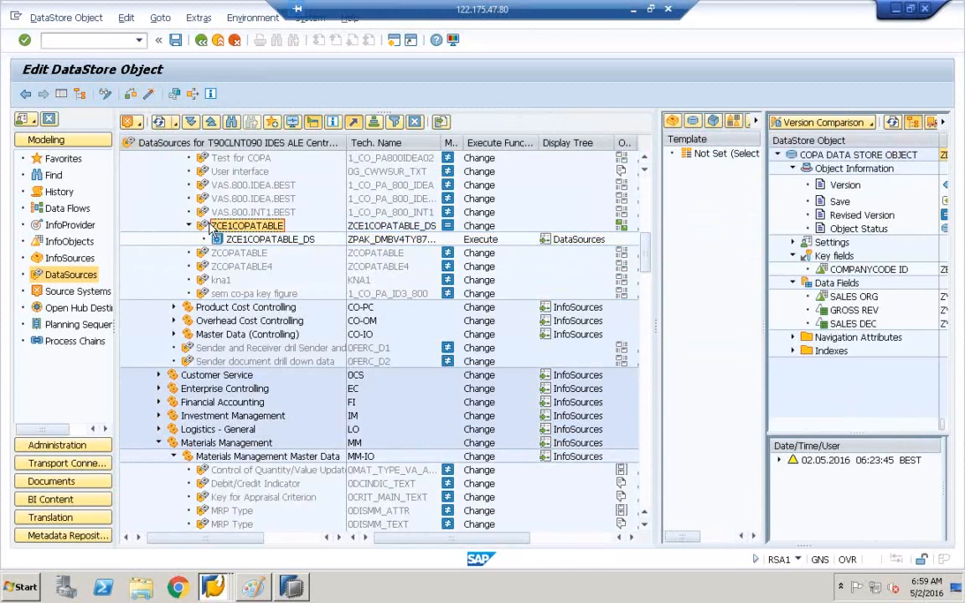
{"action": "left_click", "coordinate": [209, 227]}
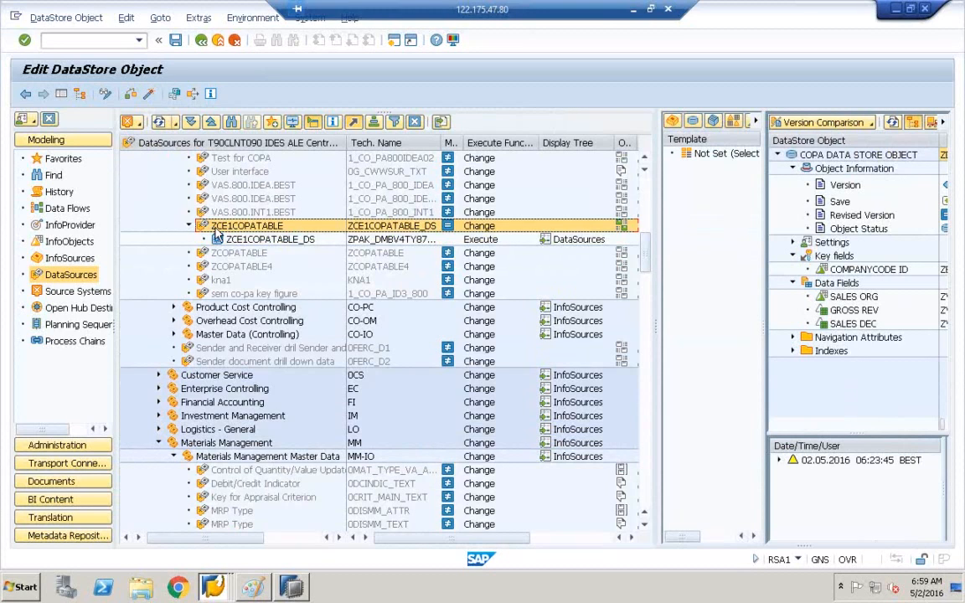
{"action": "double_click", "coordinate": [441, 142]}
{"action": "right_click", "coordinate": [228, 231]}
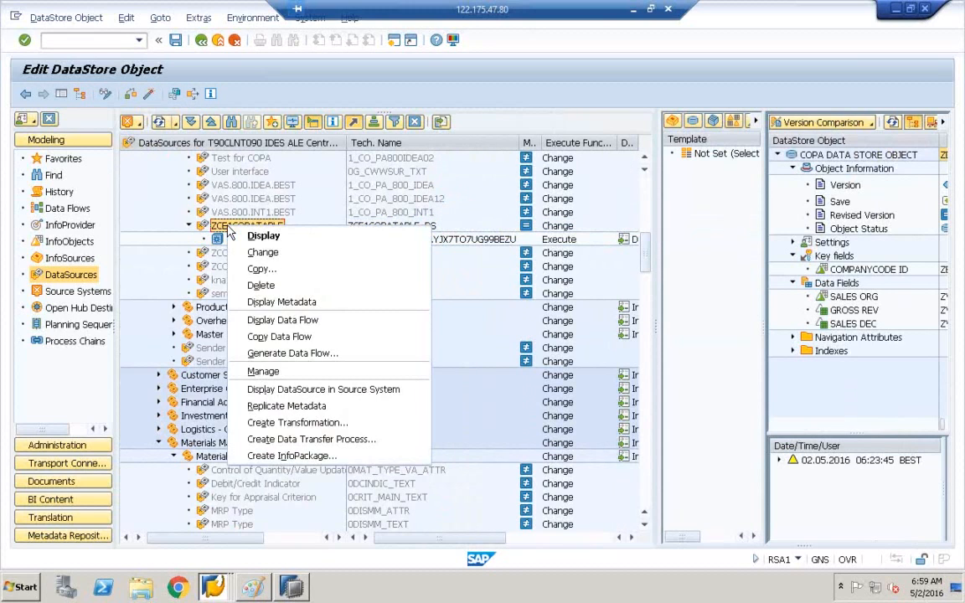
Step: Delete ZCE1COPATABLE_DS with its dependent objects, check Task Manager, then go to SAP HANA Studio
{"action": "left_click", "coordinate": [260, 285]}
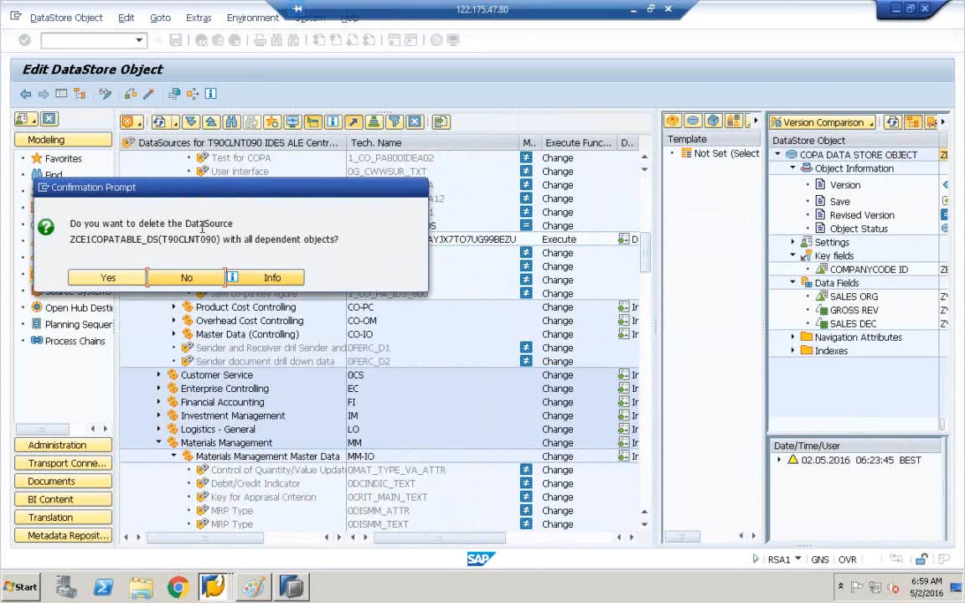
{"action": "left_click", "coordinate": [111, 279]}
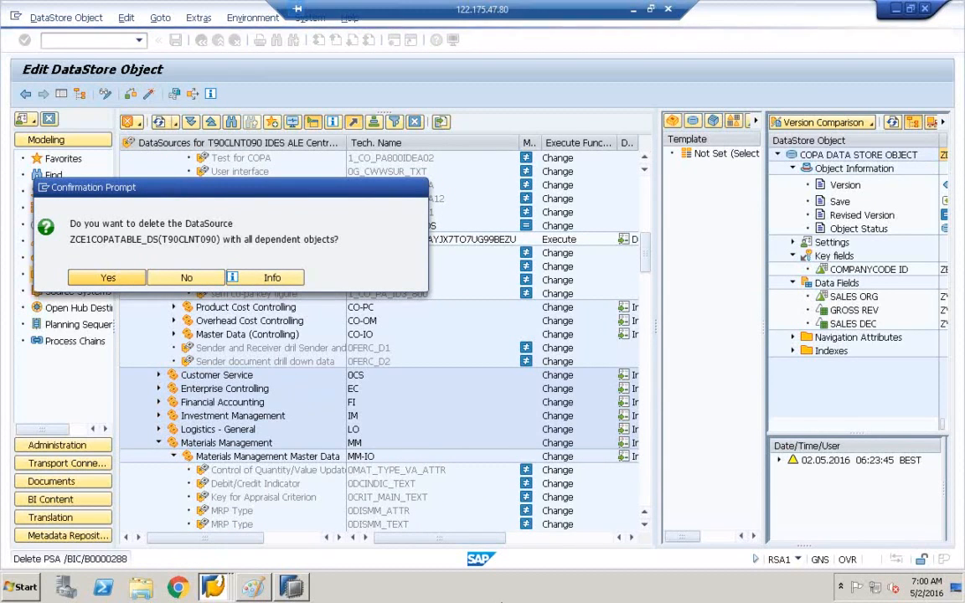
{"action": "right_click", "coordinate": [529, 589]}
{"action": "left_click", "coordinate": [579, 545]}
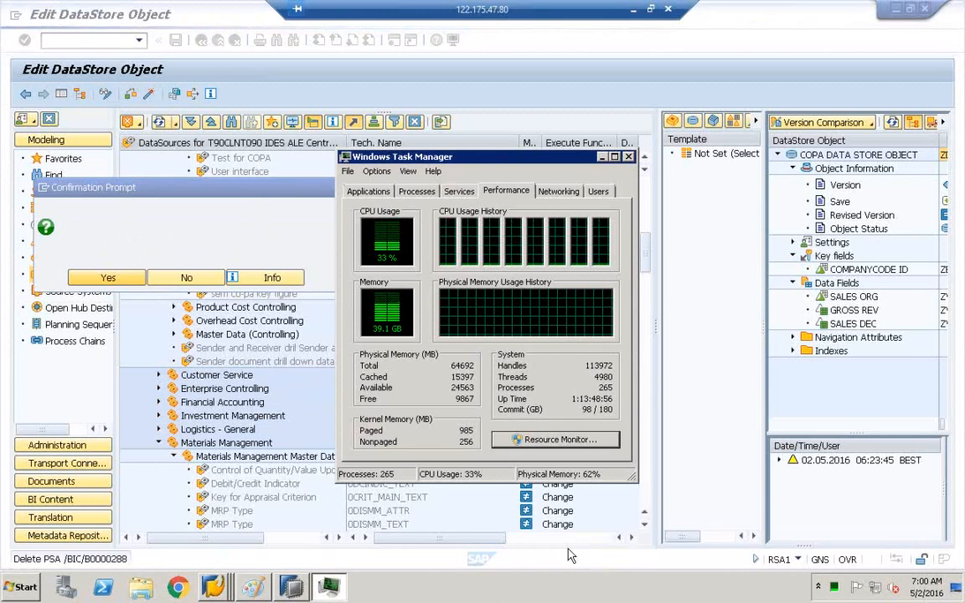
{"action": "left_click", "coordinate": [604, 192]}
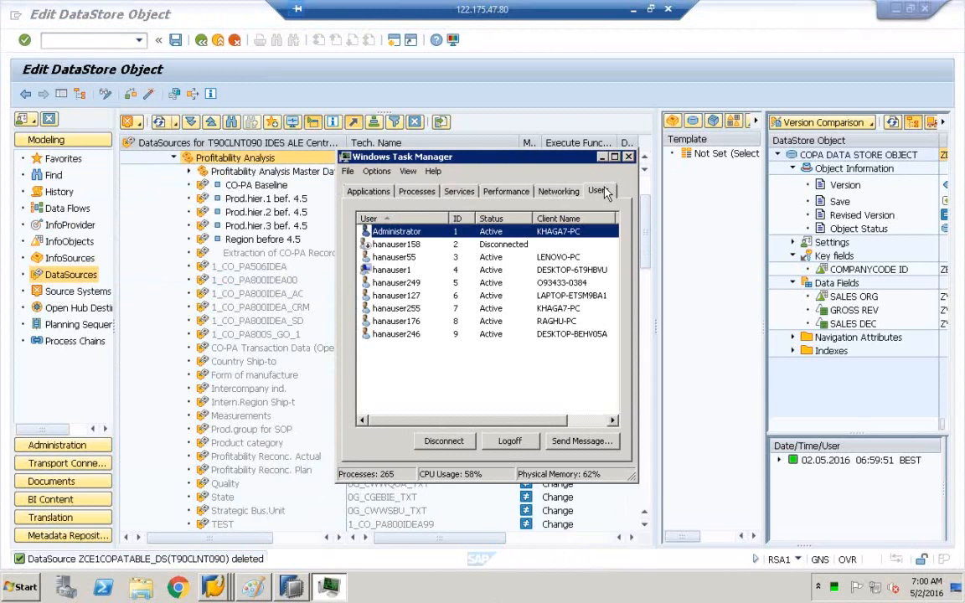
{"action": "left_click", "coordinate": [555, 191]}
{"action": "left_click", "coordinate": [505, 191]}
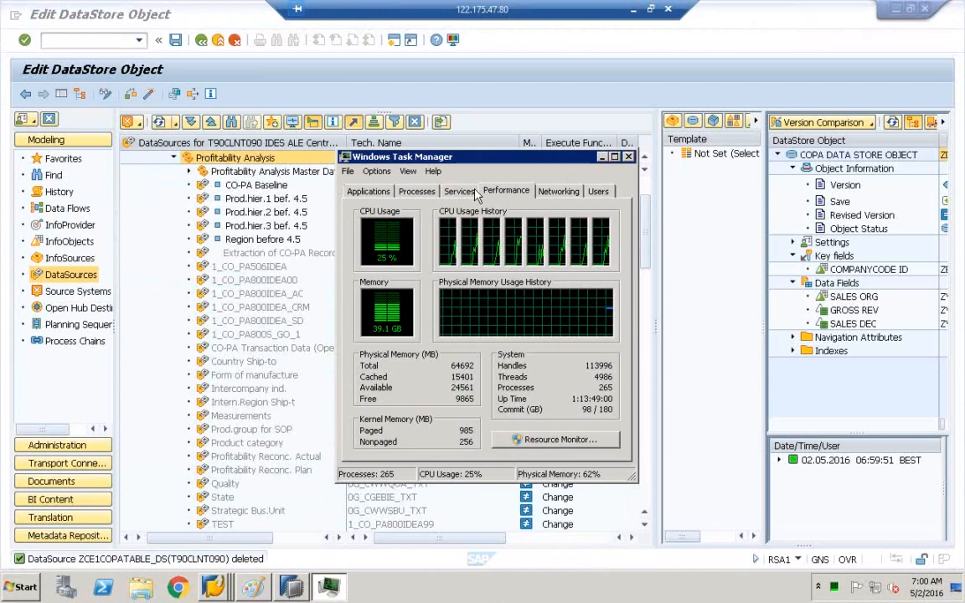
{"action": "left_click", "coordinate": [629, 157]}
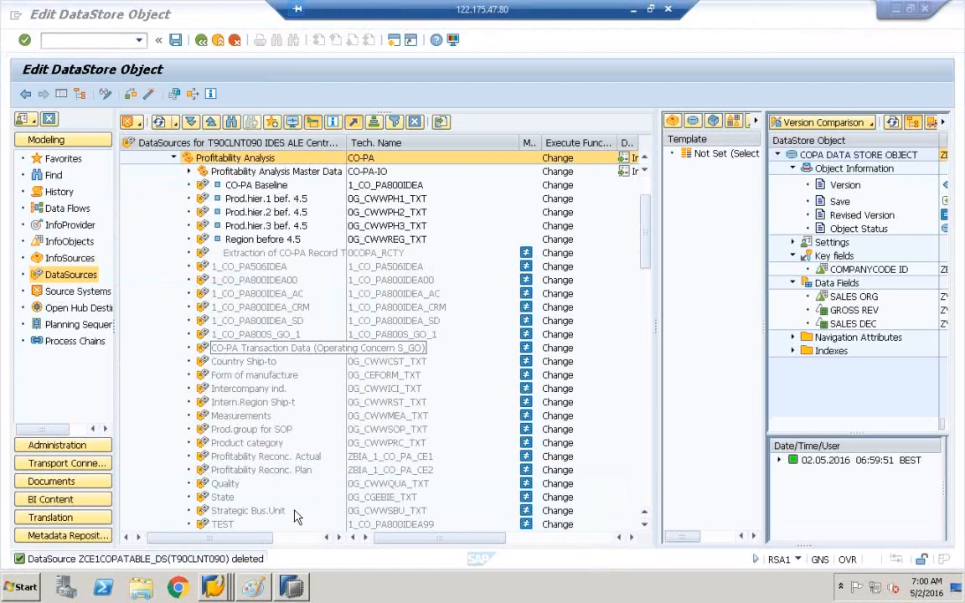
{"action": "left_click", "coordinate": [292, 589]}
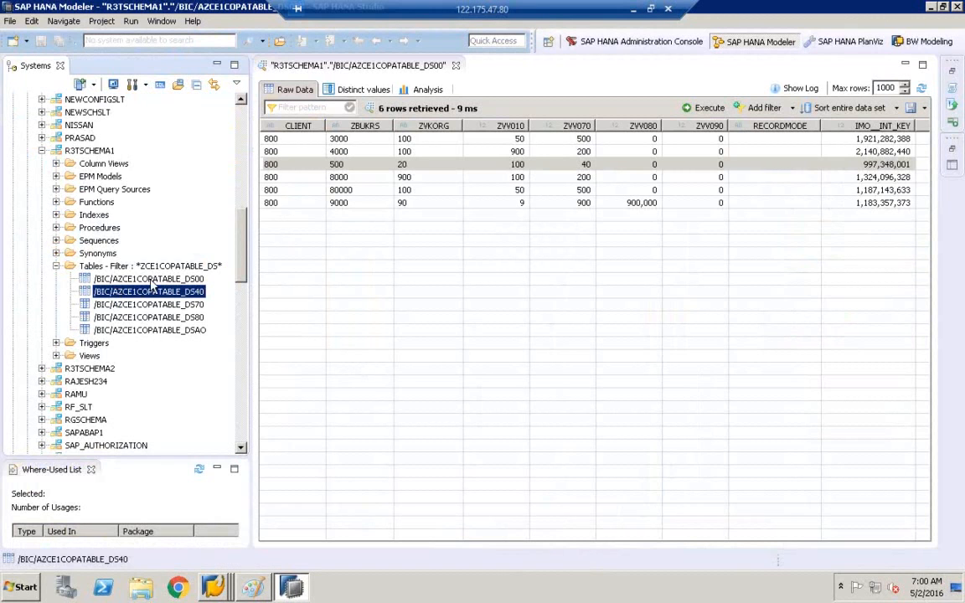
Step: Select /BIC/AZCE1COPATABLE_DS00 and run an action from the filtered tables folder's menu
{"action": "left_click", "coordinate": [150, 281]}
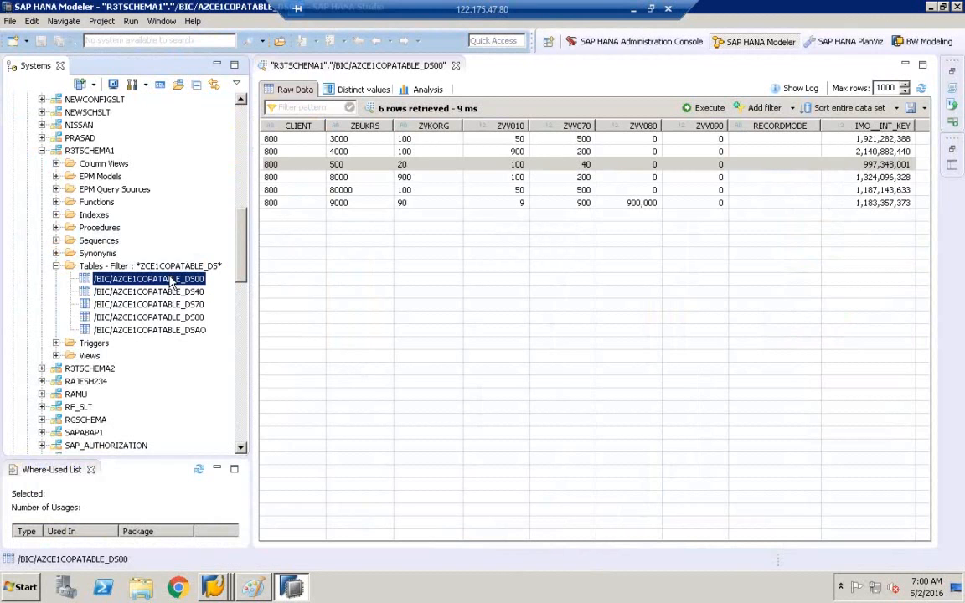
{"action": "left_click", "coordinate": [134, 267]}
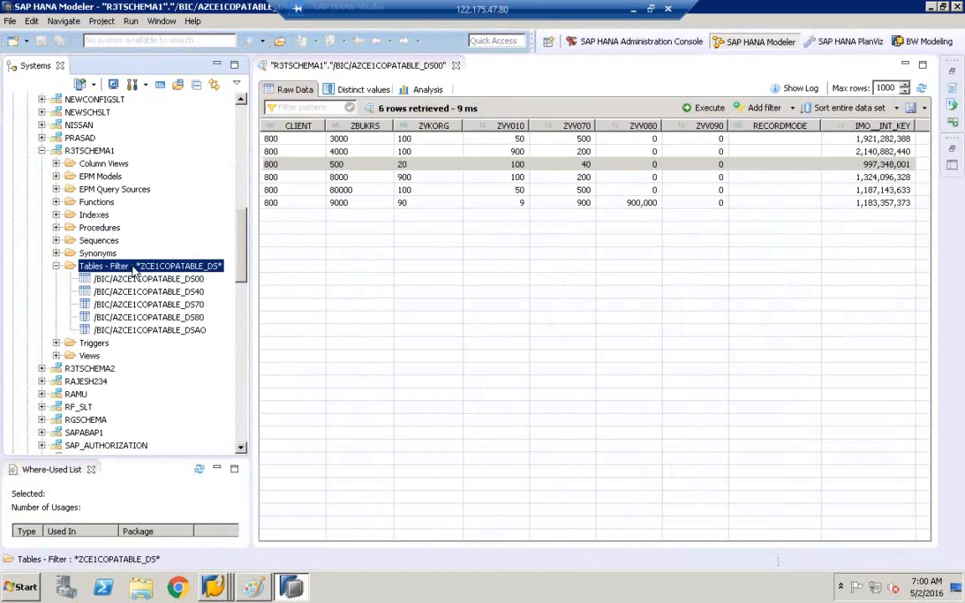
{"action": "right_click", "coordinate": [134, 271]}
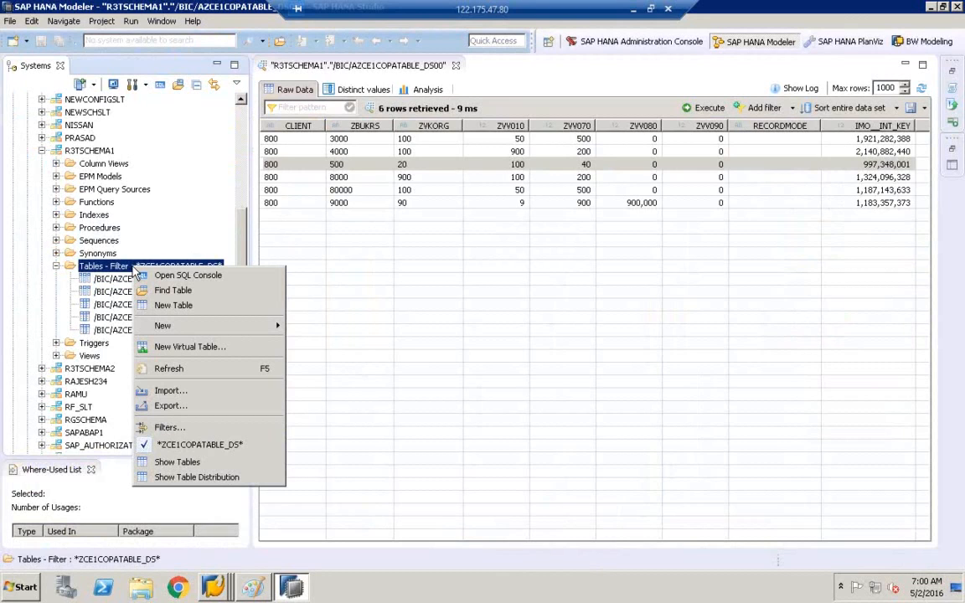
{"action": "left_click", "coordinate": [191, 379]}
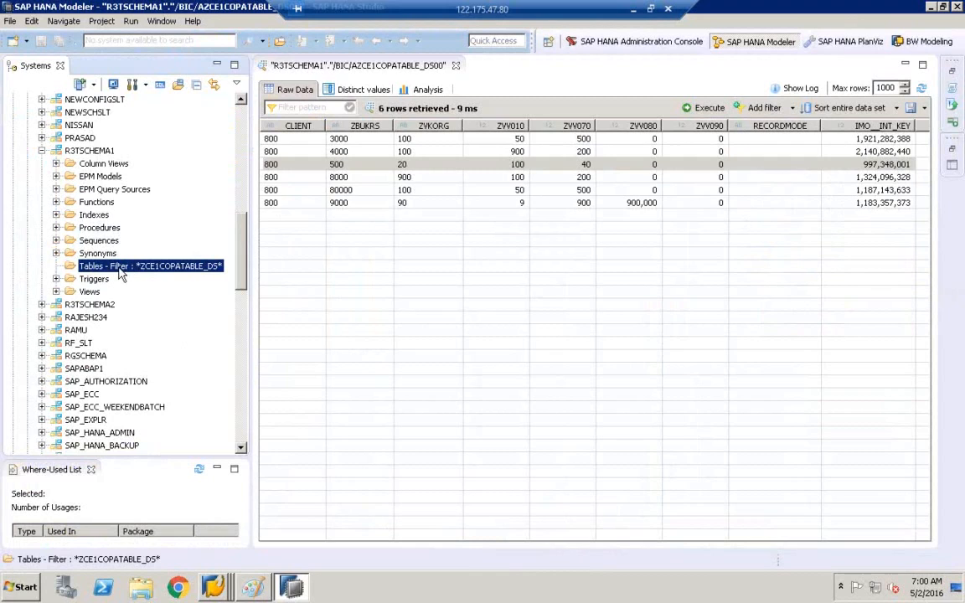
Step: Return to SAP GUI's Edit DataStore Object screen from the SAP Logon jump list
{"action": "right_click", "coordinate": [214, 587]}
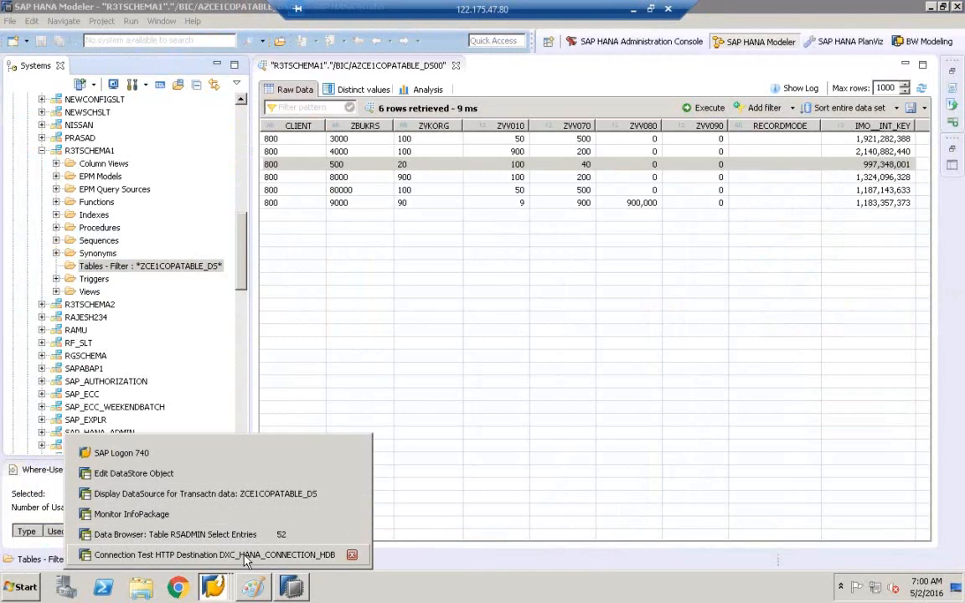
{"action": "left_click", "coordinate": [106, 268]}
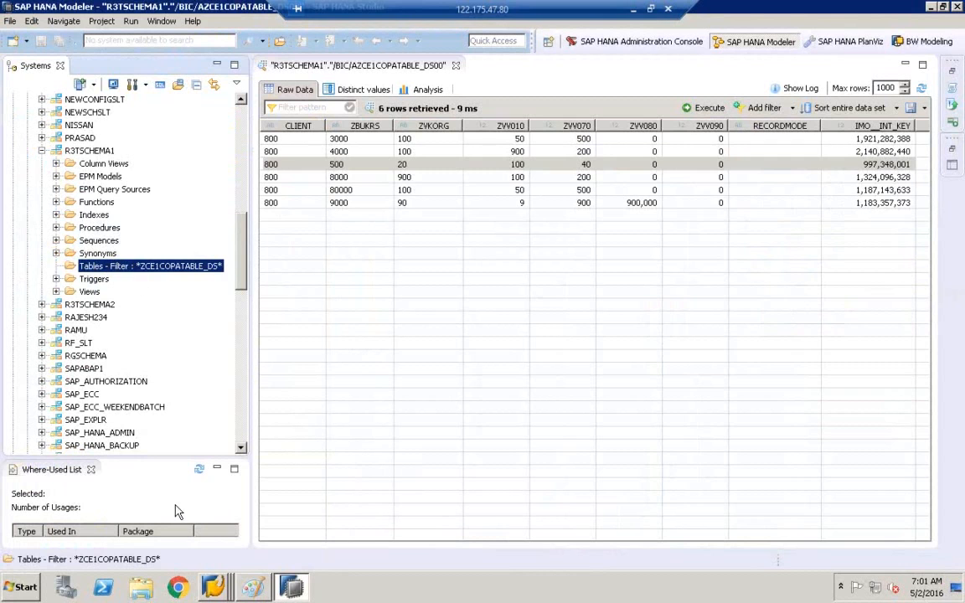
{"action": "right_click", "coordinate": [211, 585]}
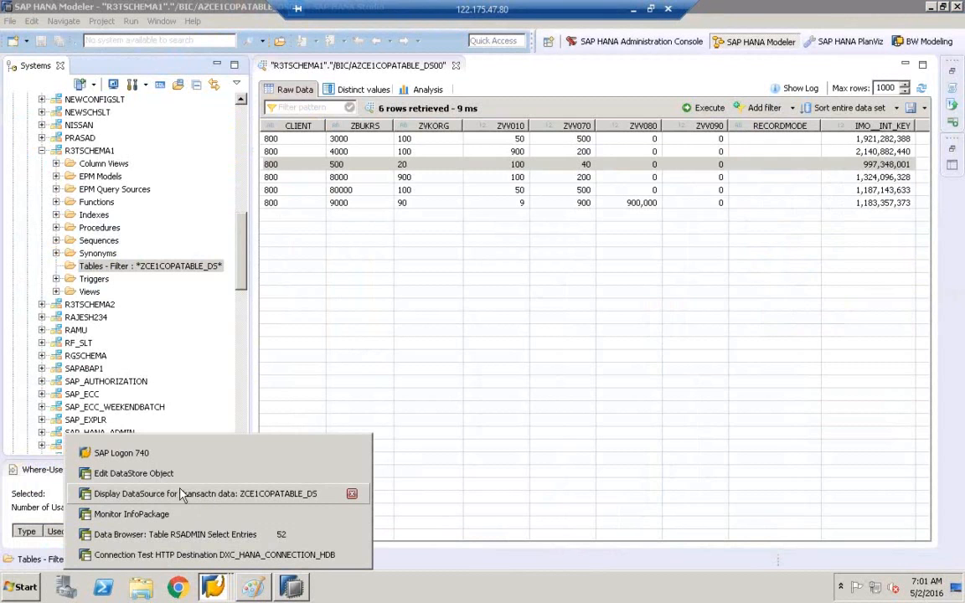
{"action": "left_click", "coordinate": [314, 474]}
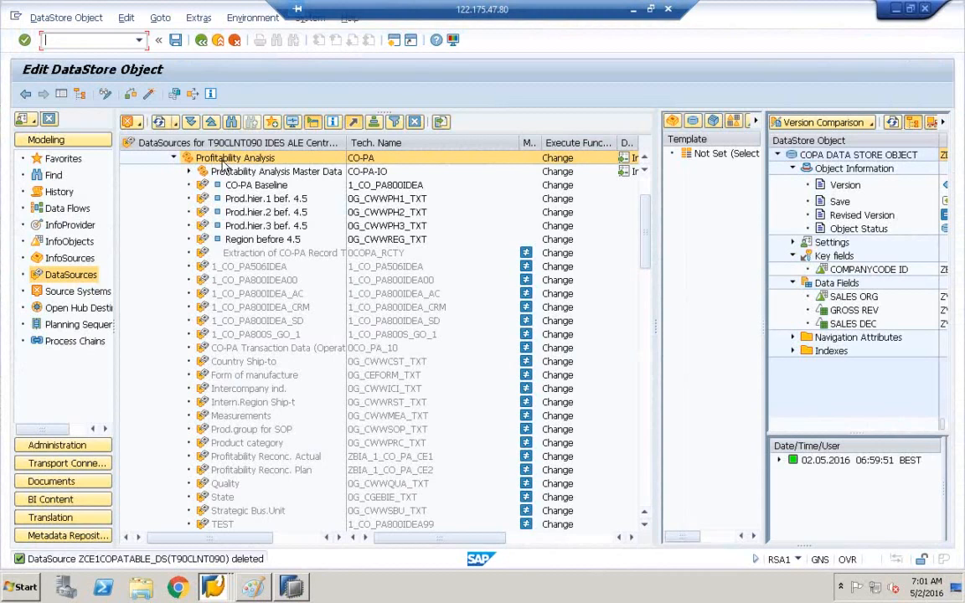
Step: Replicate Profitability Analysis metadata with reactivation in the background
{"action": "right_click", "coordinate": [232, 161]}
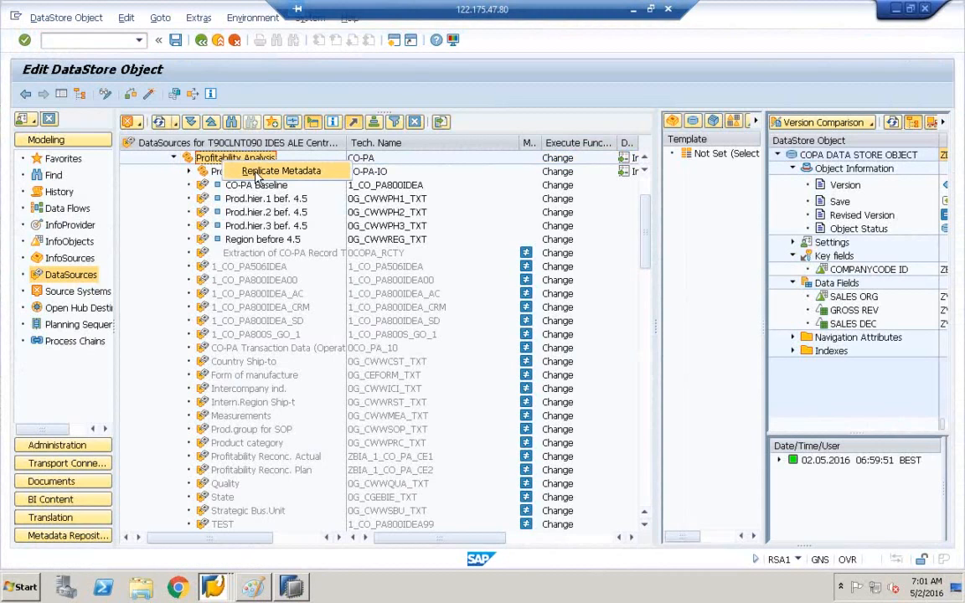
{"action": "left_click", "coordinate": [262, 172]}
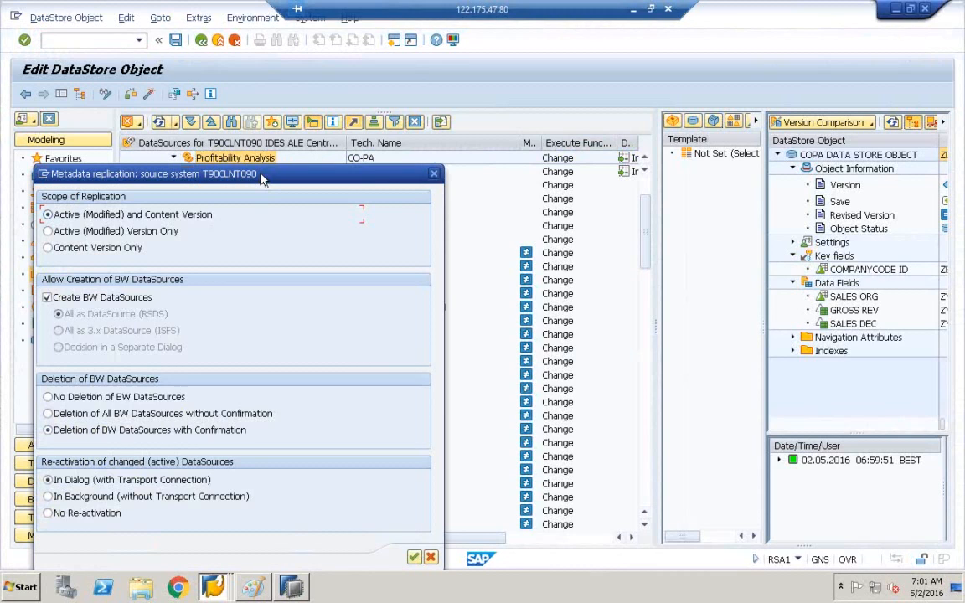
{"action": "left_click", "coordinate": [128, 497]}
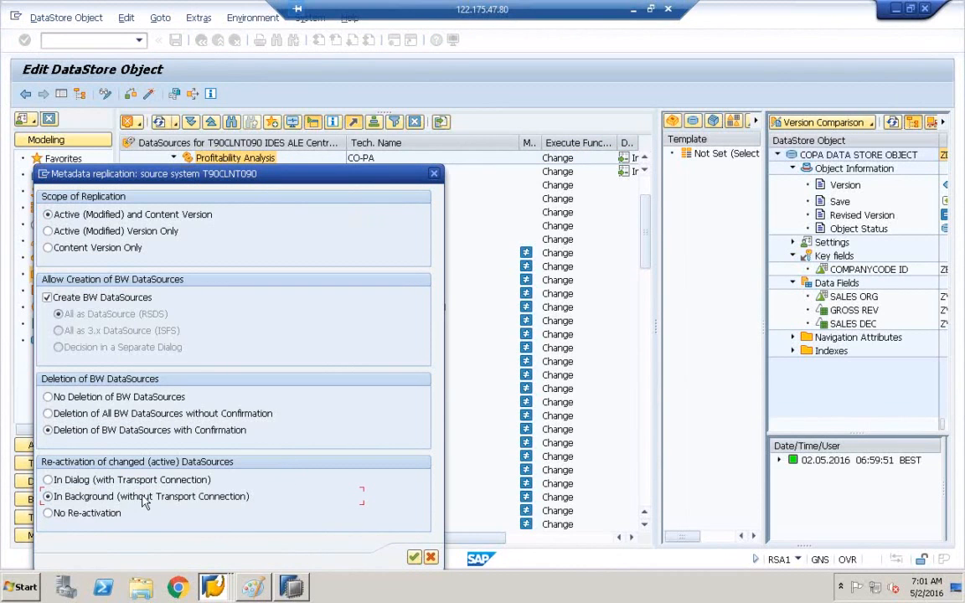
{"action": "left_click", "coordinate": [414, 558]}
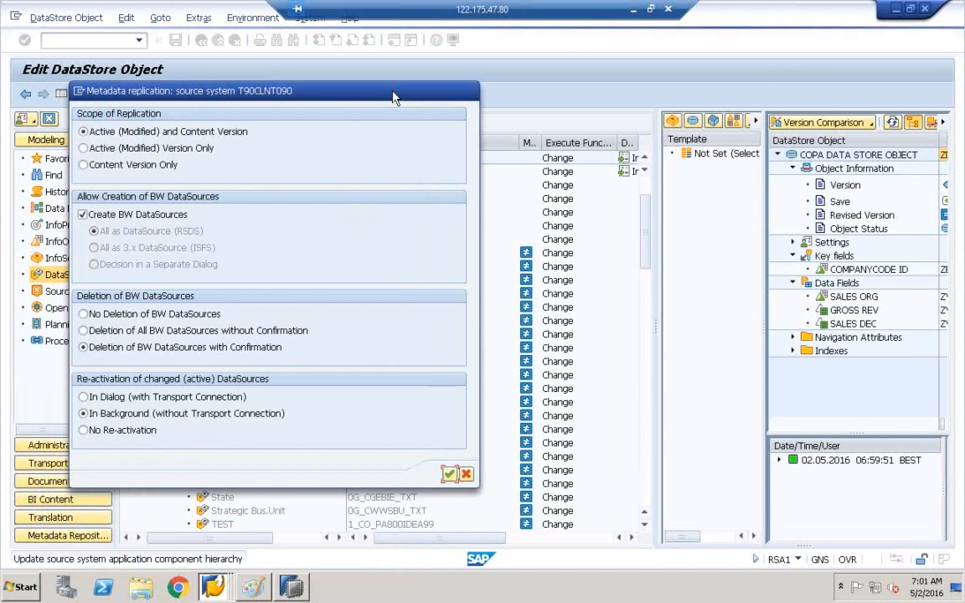
{"action": "key", "text": "Return"}
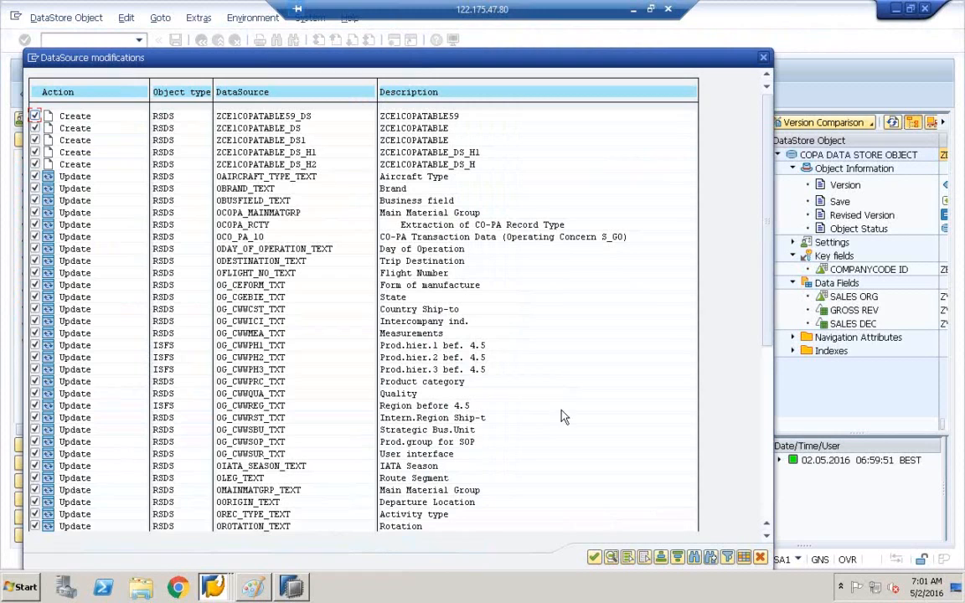
Step: Deselect all proposed changes, keep only creating ZCE1COPATABLE_DS, and confirm
{"action": "left_click", "coordinate": [645, 557]}
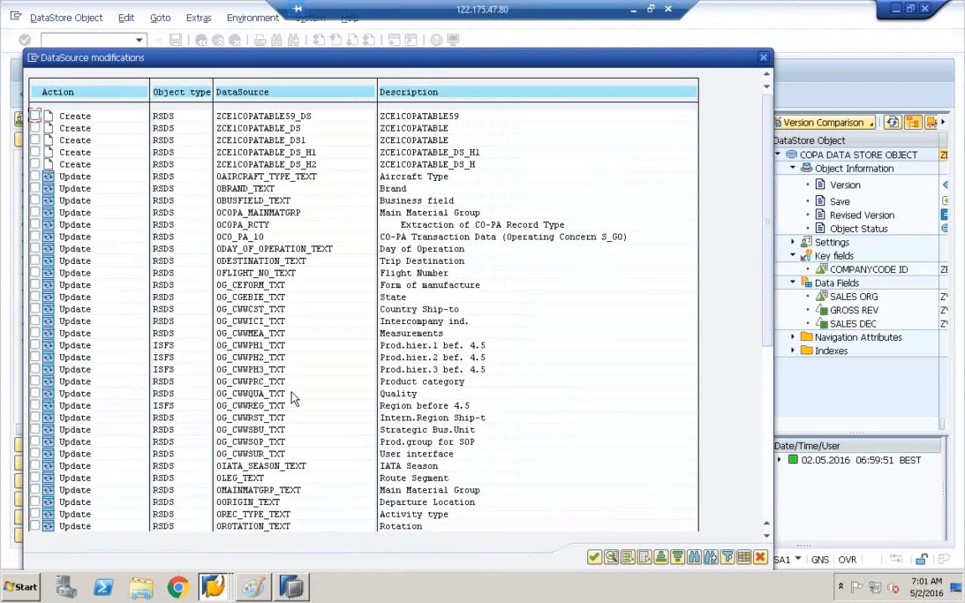
{"action": "scroll", "coordinate": [724, 564], "scroll_direction": "down", "scroll_amount": 1}
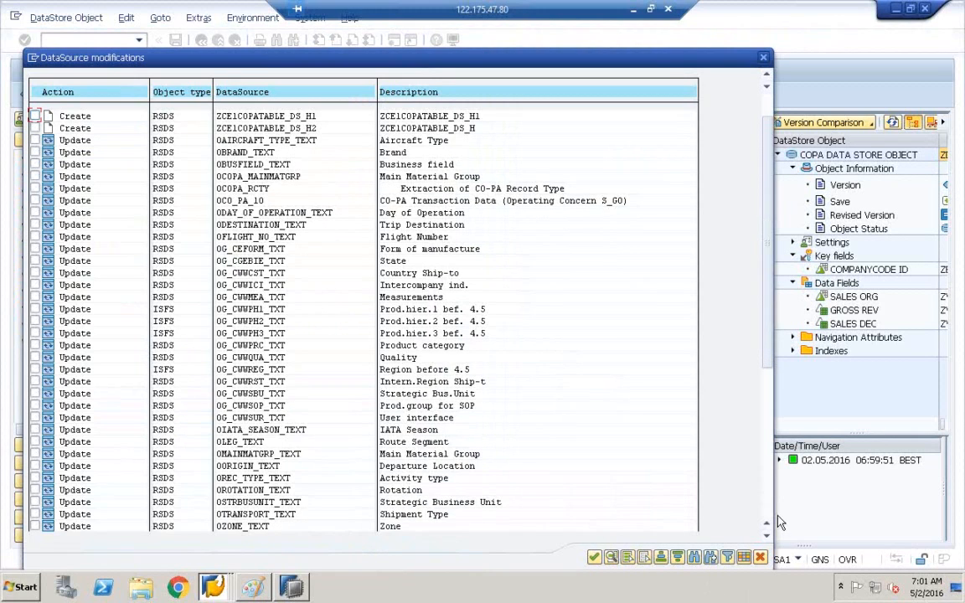
{"action": "scroll", "coordinate": [777, 519], "scroll_direction": "down", "scroll_amount": 10}
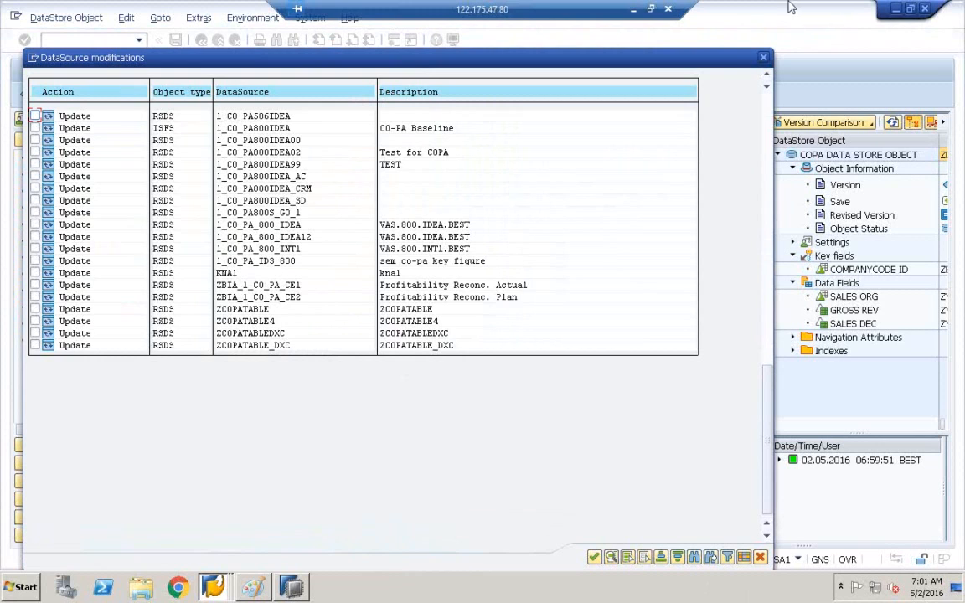
{"action": "left_click", "coordinate": [769, 104]}
{"action": "left_click", "coordinate": [770, 103]}
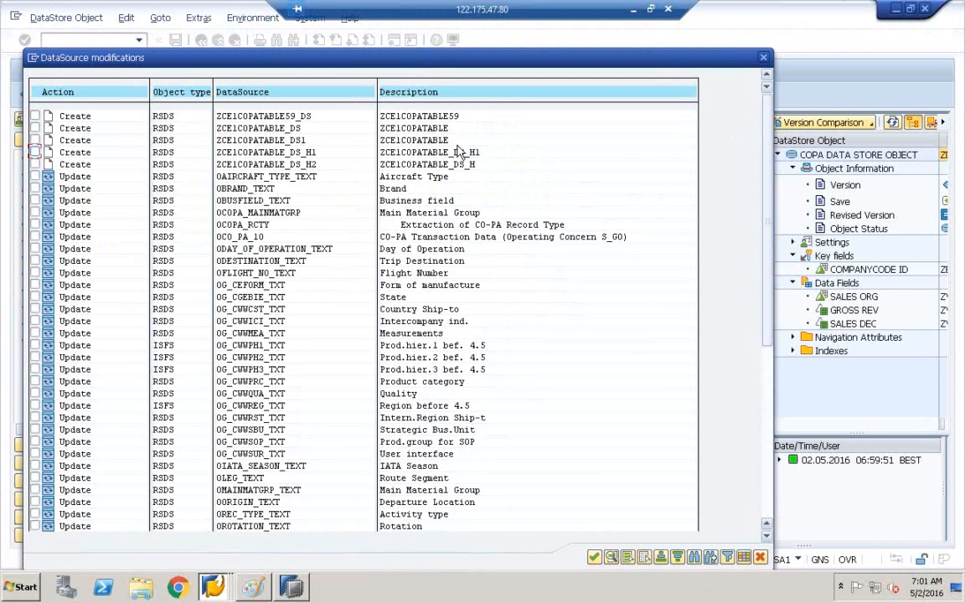
{"action": "left_click", "coordinate": [35, 128]}
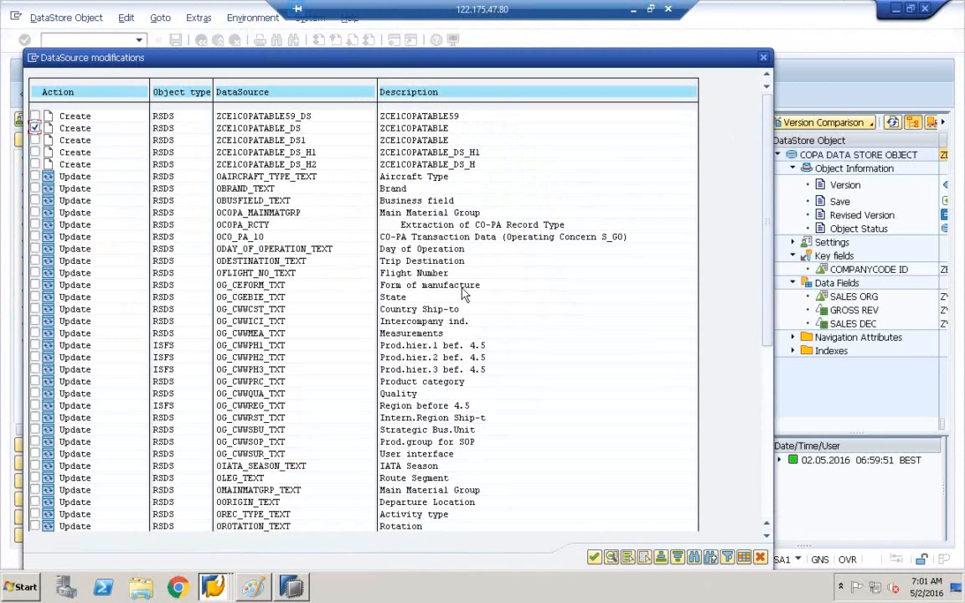
{"action": "left_click", "coordinate": [596, 558]}
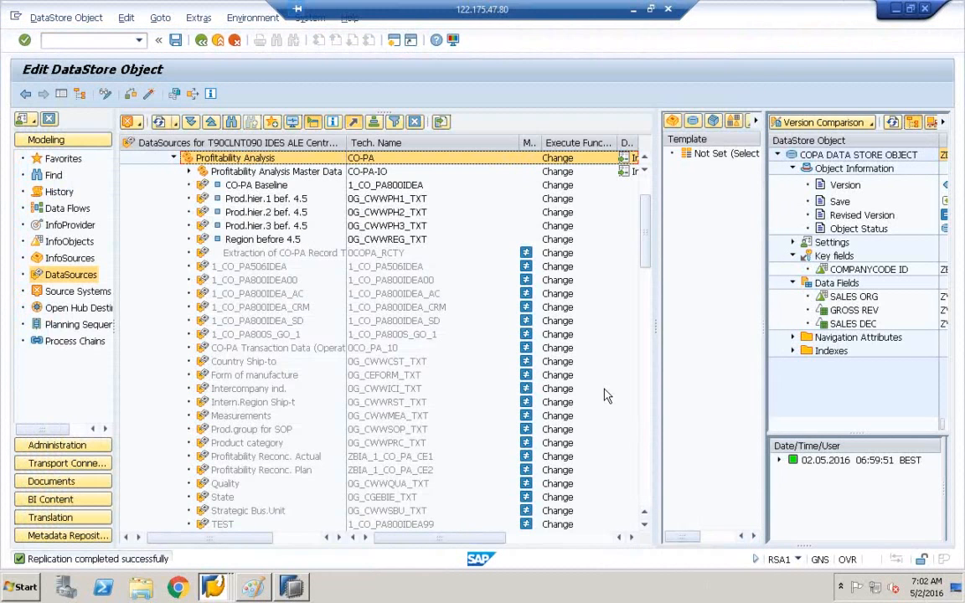
Step: Scroll to the new ZCE1COPATABLE entry and display the ZCE1COPATABLE_DS DataSource
{"action": "left_click_drag", "start_coordinate": [646, 255], "coordinate": [650, 319]}
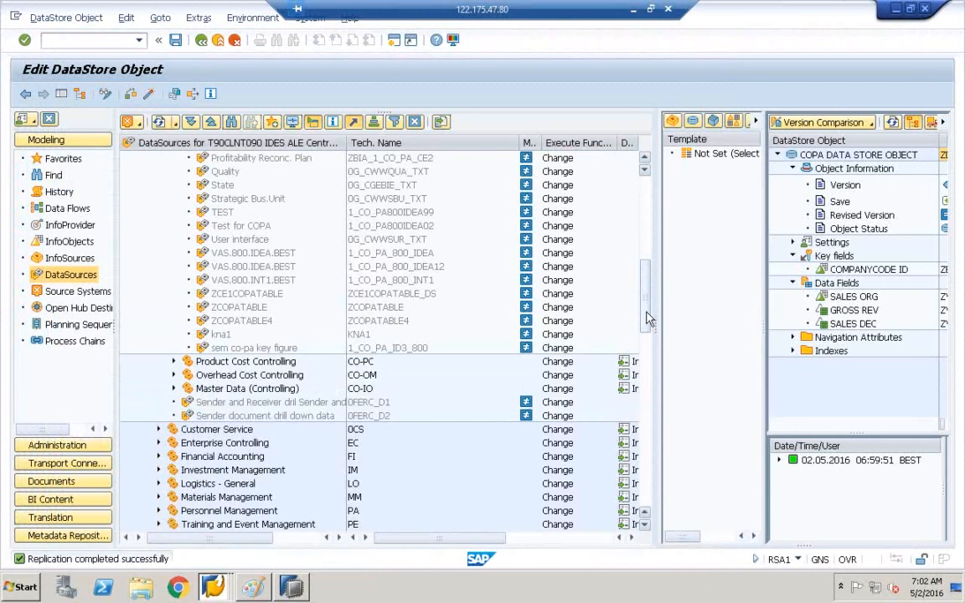
{"action": "left_click", "coordinate": [208, 295]}
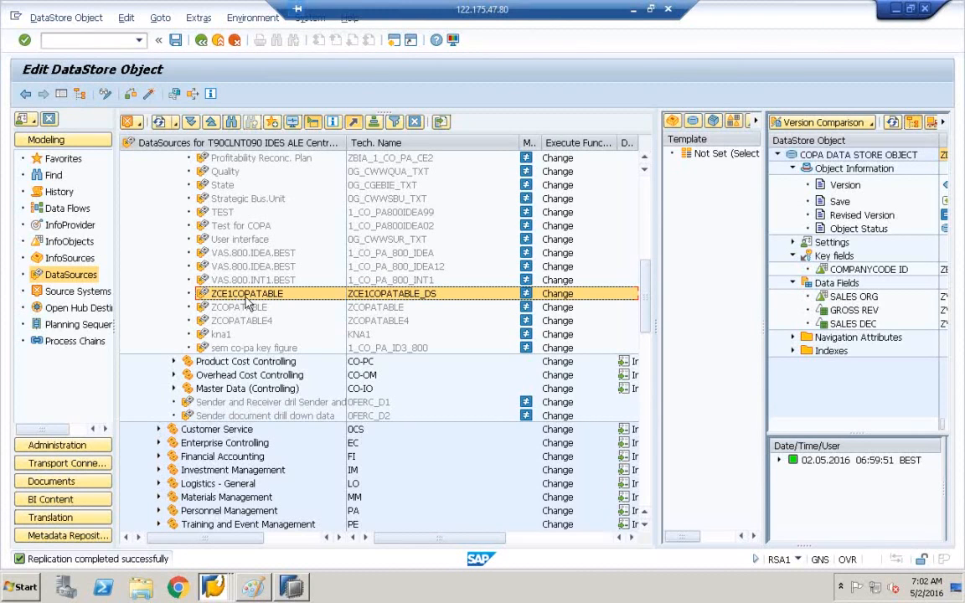
{"action": "double_click", "coordinate": [227, 295]}
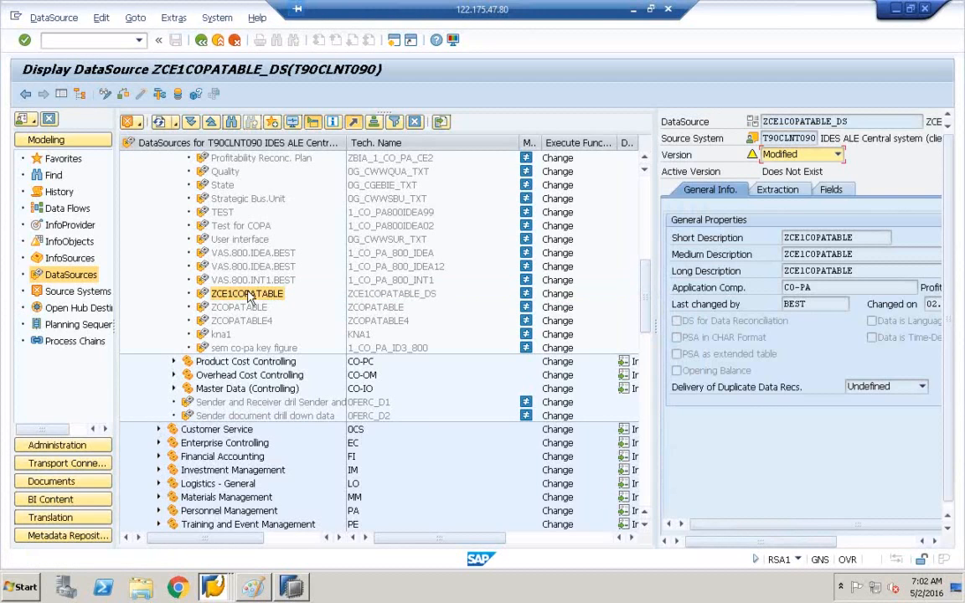
Step: Activate ZCE1COPATABLE_DS in change mode past the packed-number warnings, then return to HANA Studio
{"action": "left_click", "coordinate": [105, 95]}
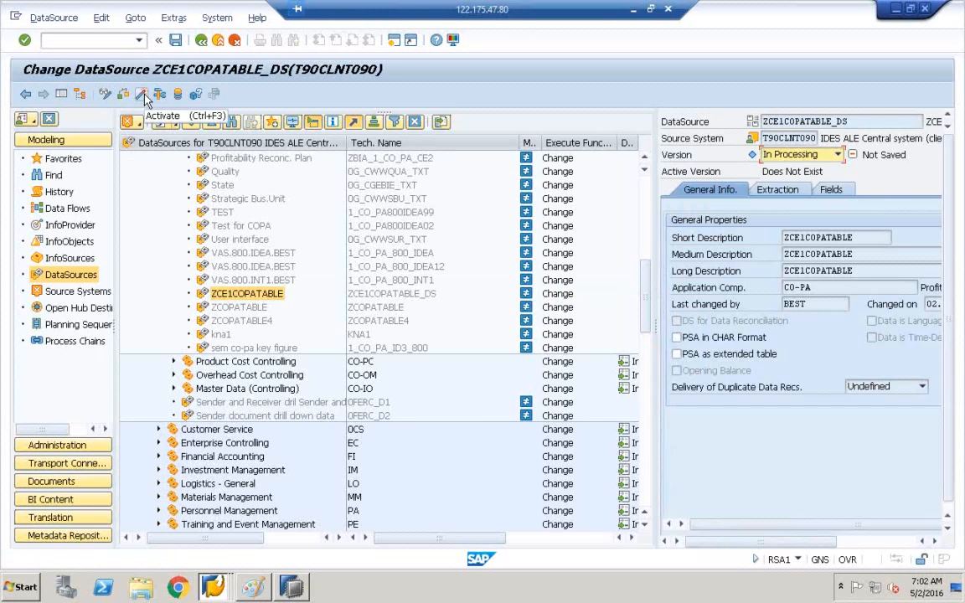
{"action": "left_click", "coordinate": [143, 96]}
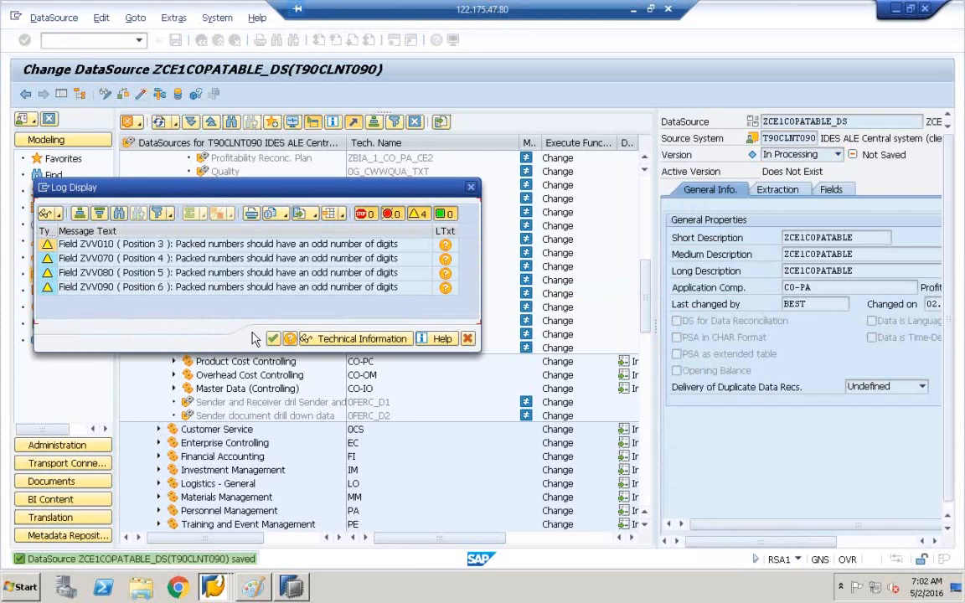
{"action": "left_click", "coordinate": [275, 339]}
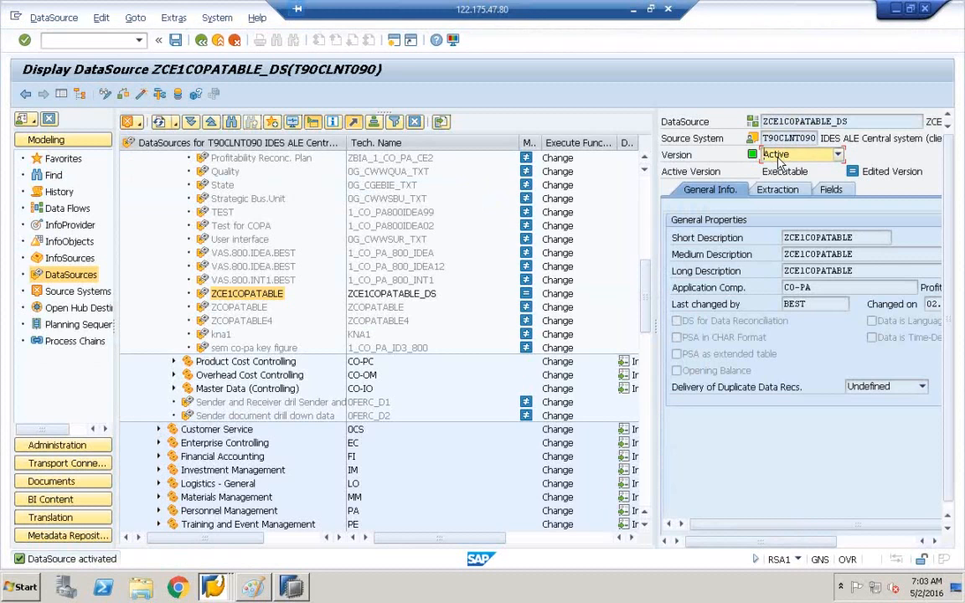
{"action": "left_click", "coordinate": [298, 586]}
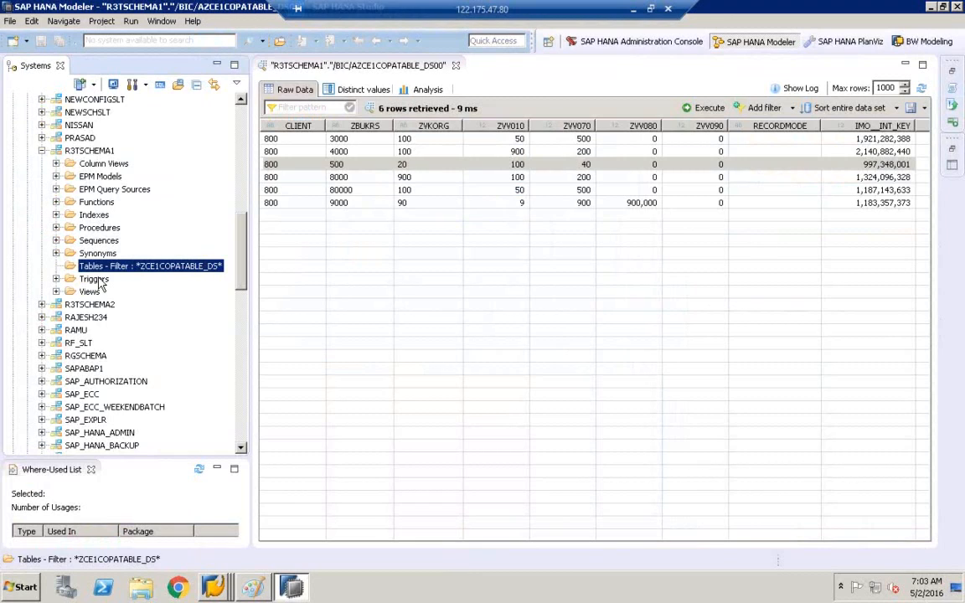
Step: Refresh the ZCE1COPATABLE_DS table list and preview /BIC/AZCE1COPATABLE_DS00, which is now empty
{"action": "right_click", "coordinate": [99, 273]}
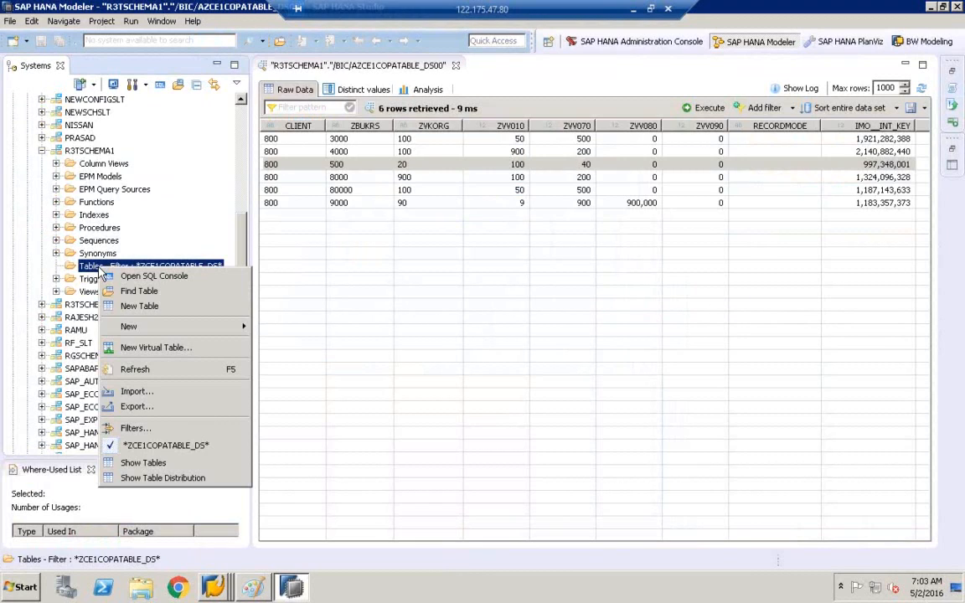
{"action": "left_click", "coordinate": [151, 391]}
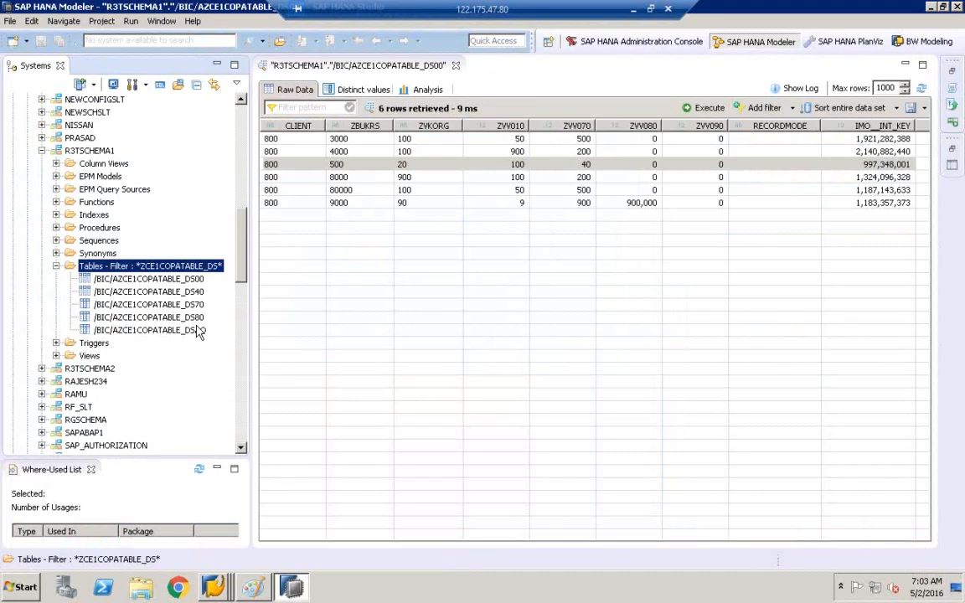
{"action": "left_click", "coordinate": [178, 283]}
{"action": "right_click", "coordinate": [178, 288]}
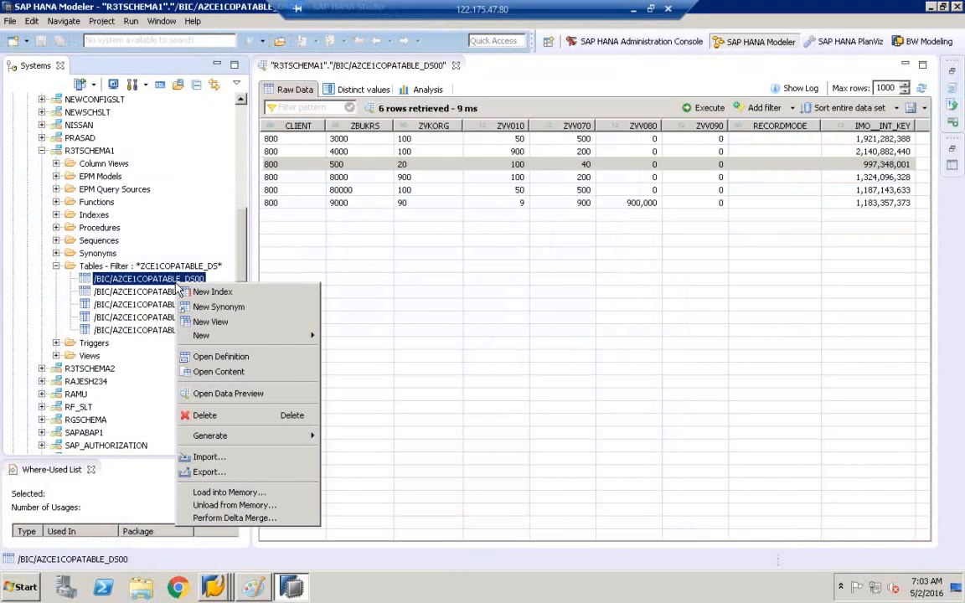
{"action": "left_click", "coordinate": [228, 393]}
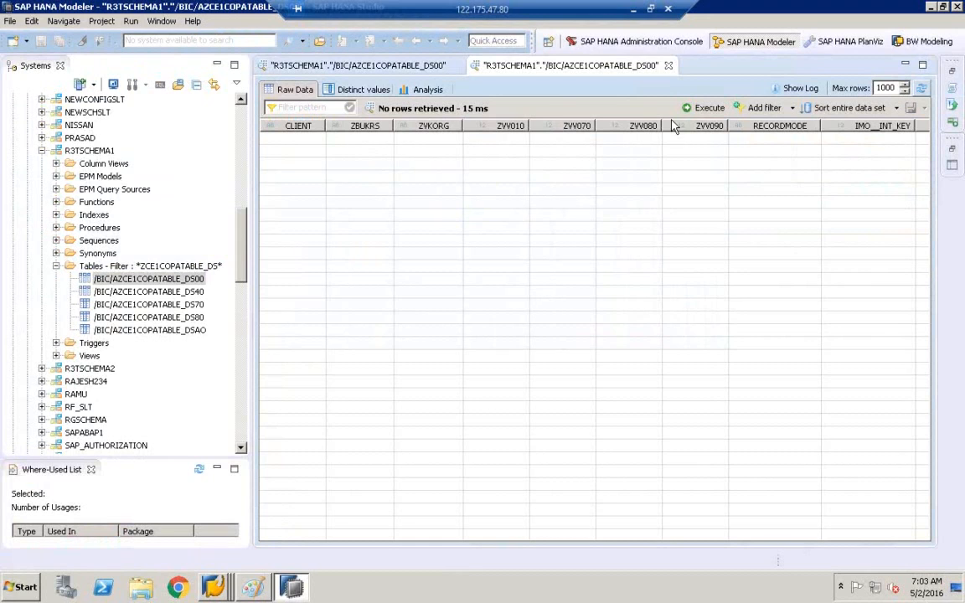
{"action": "right_click", "coordinate": [212, 596]}
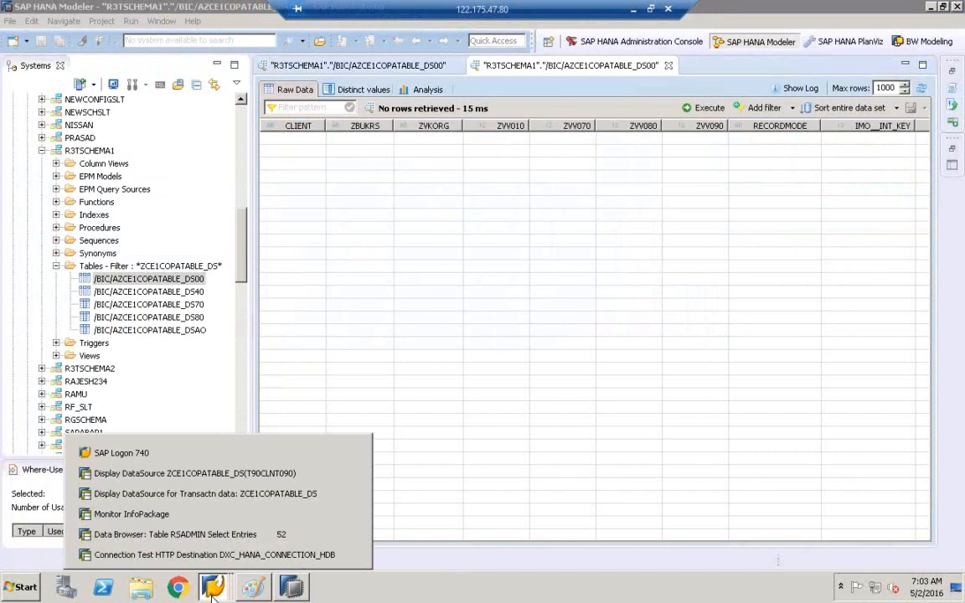
Step: Create an InfoPackage for ZCE1COPATABLE with description ZCE1COPATABLE_DS and save it
{"action": "left_click", "coordinate": [251, 475]}
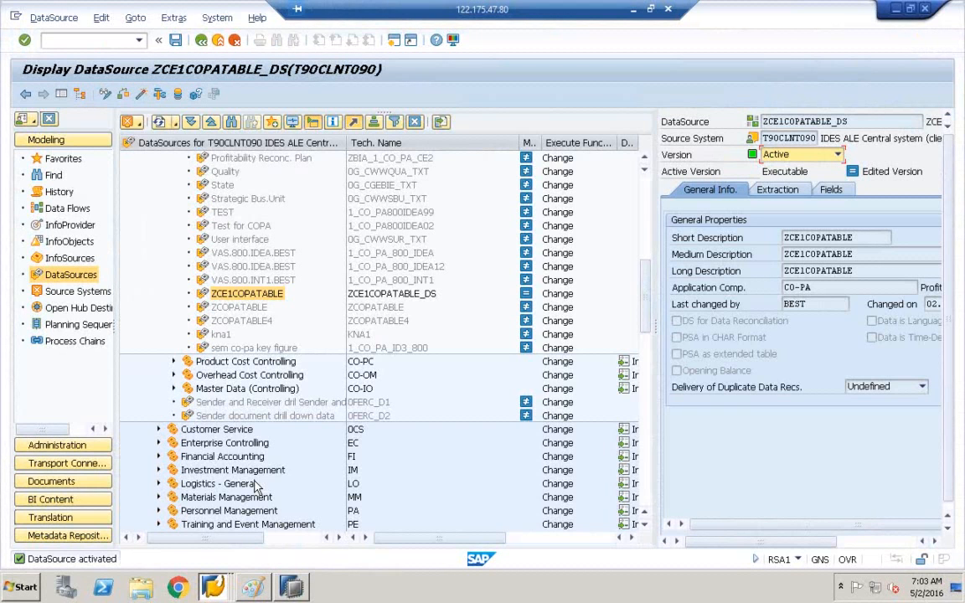
{"action": "left_click", "coordinate": [207, 297]}
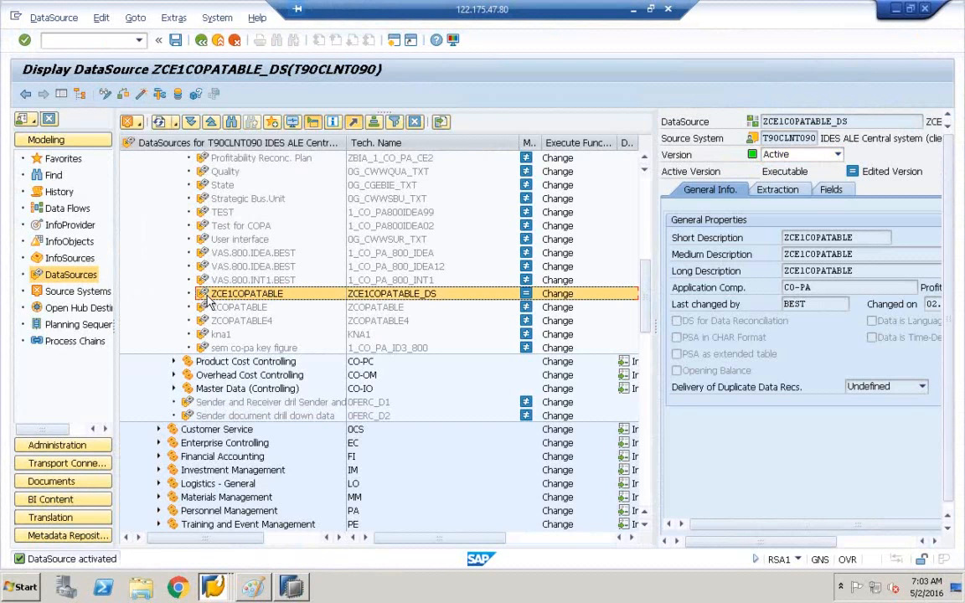
{"action": "right_click", "coordinate": [207, 299]}
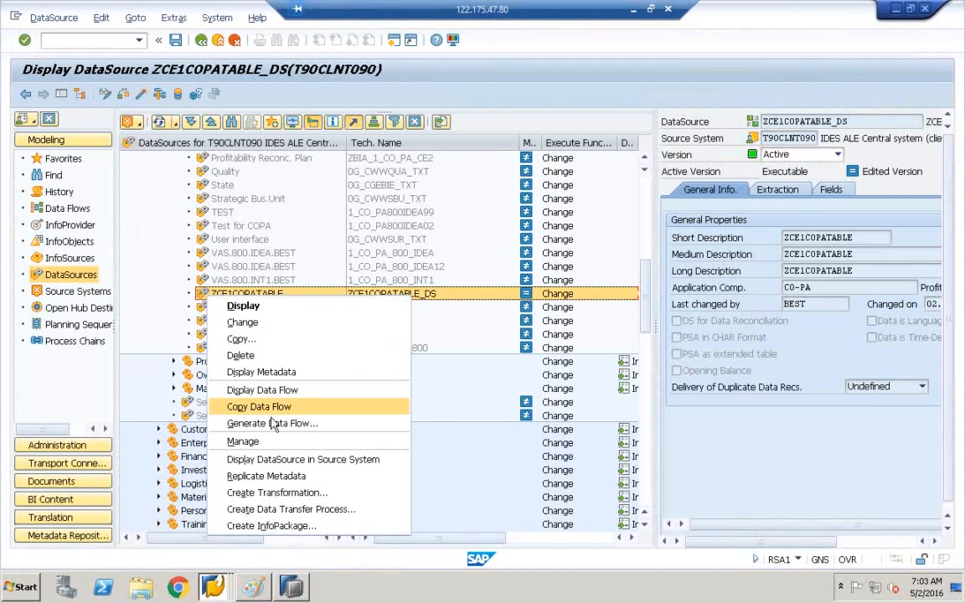
{"action": "left_click", "coordinate": [271, 526]}
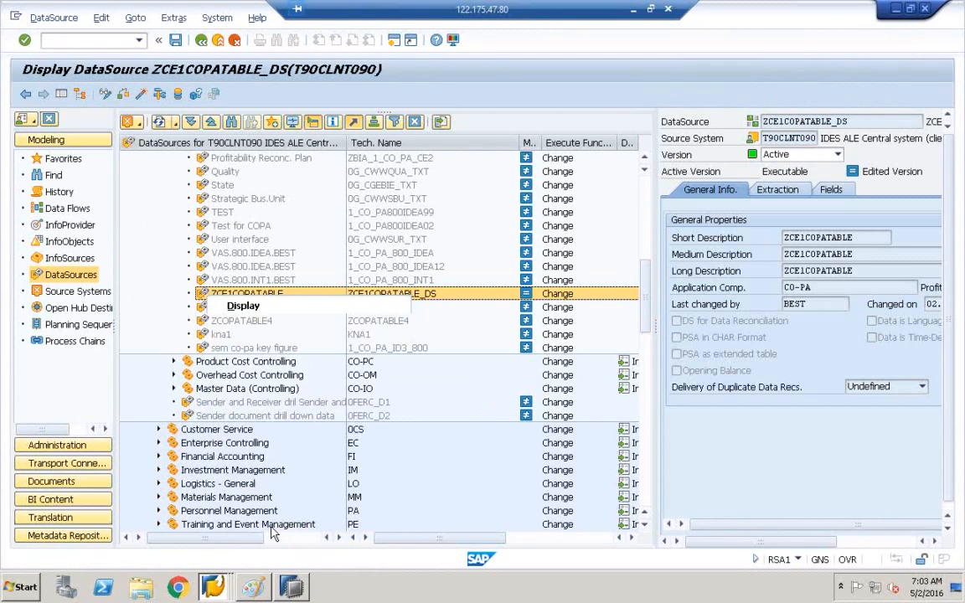
{"action": "left_click_drag", "start_coordinate": [299, 276], "coordinate": [177, 275]}
{"action": "key", "text": "ctrl+c"}
{"action": "left_click", "coordinate": [211, 209]}
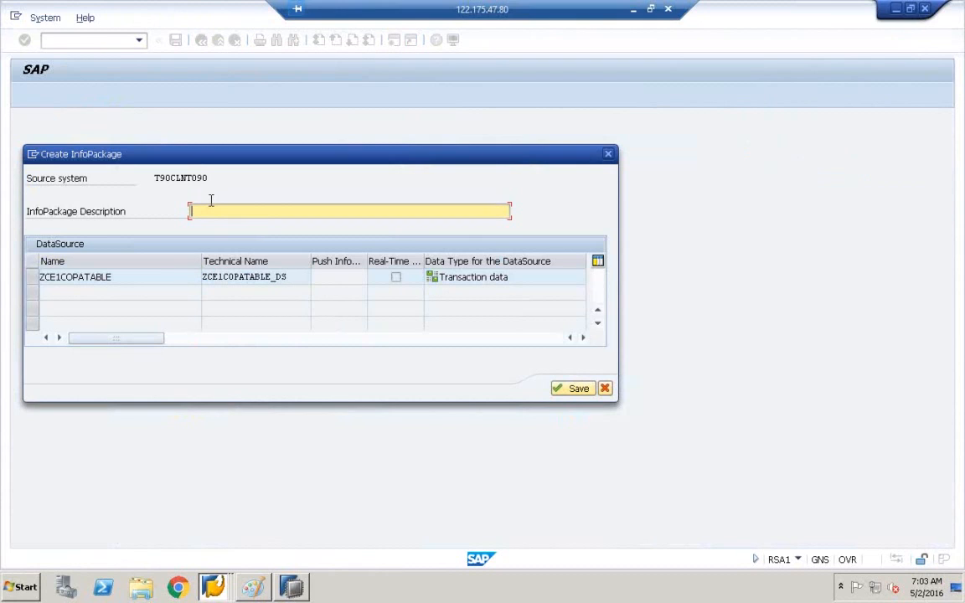
{"action": "key", "text": "ctrl+v"}
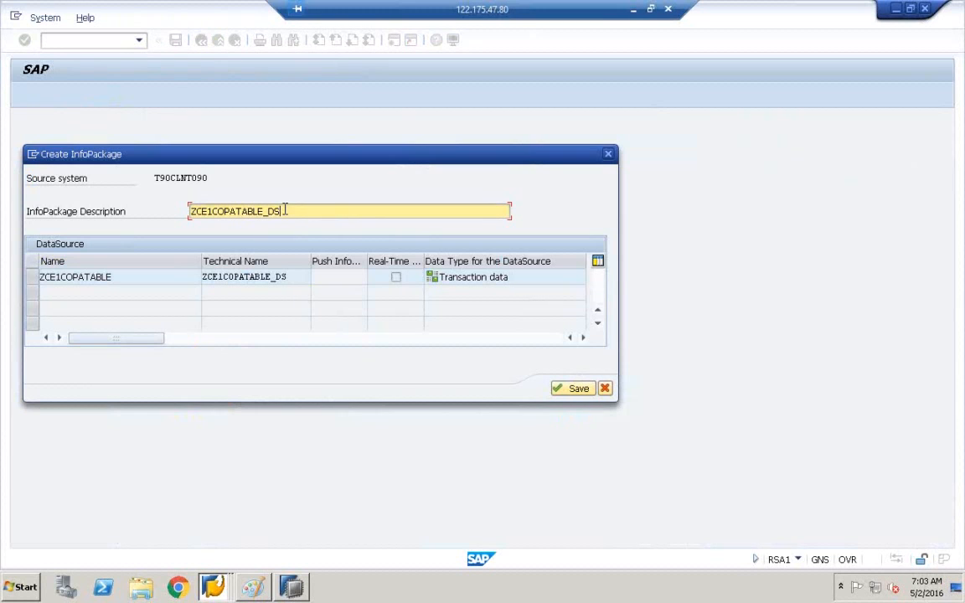
{"action": "left_click", "coordinate": [575, 390]}
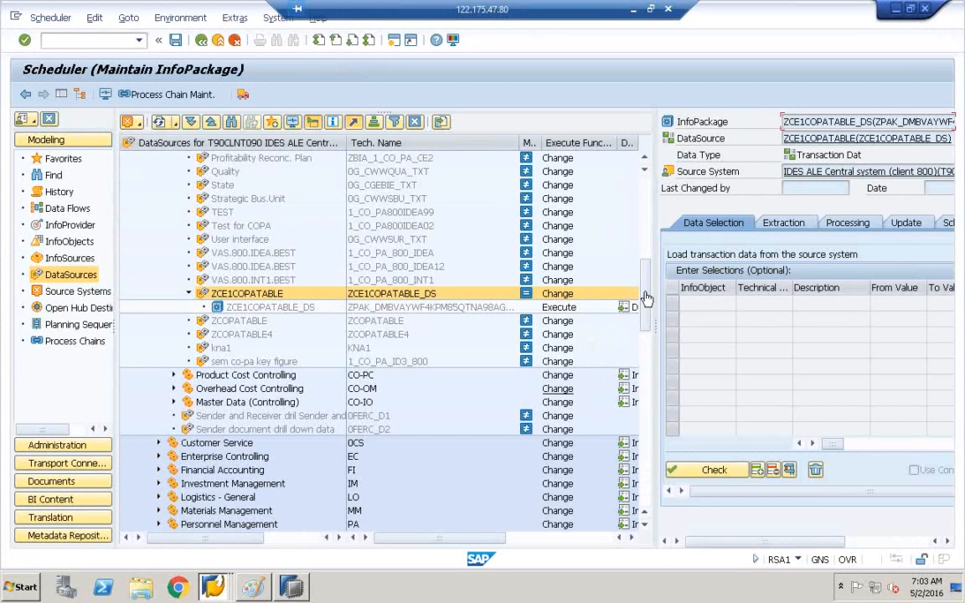
Step: Start the ZCE1COPATABLE_DS InfoPackage's data load immediately from its Schedule tab
{"action": "left_click_drag", "start_coordinate": [656, 329], "coordinate": [409, 329]}
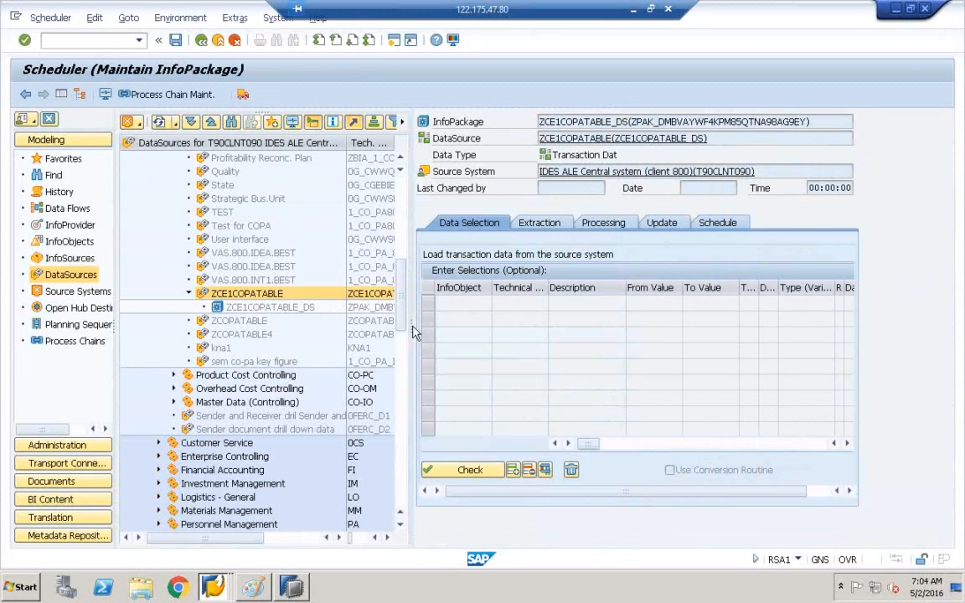
{"action": "left_click", "coordinate": [726, 224]}
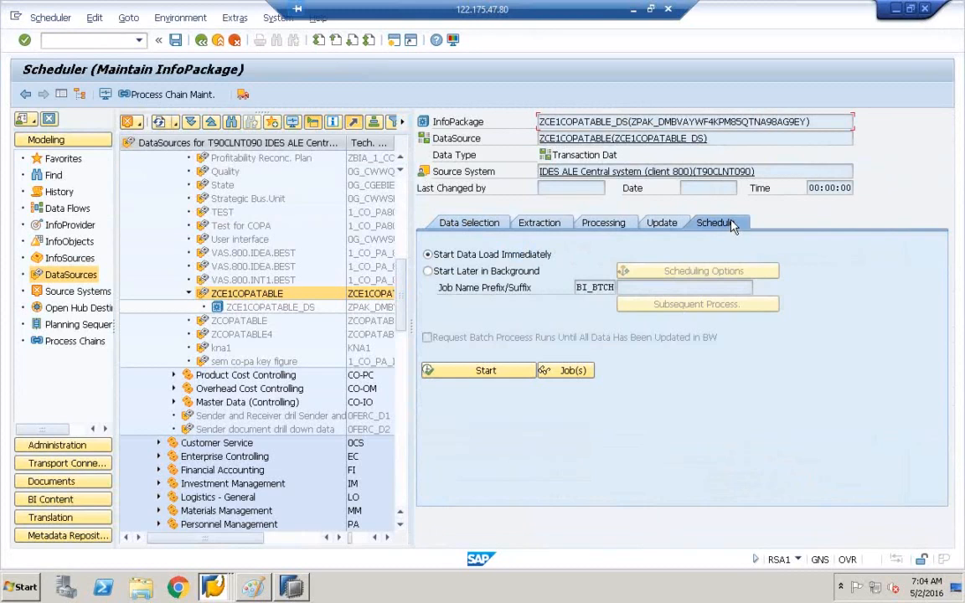
{"action": "left_click", "coordinate": [483, 380]}
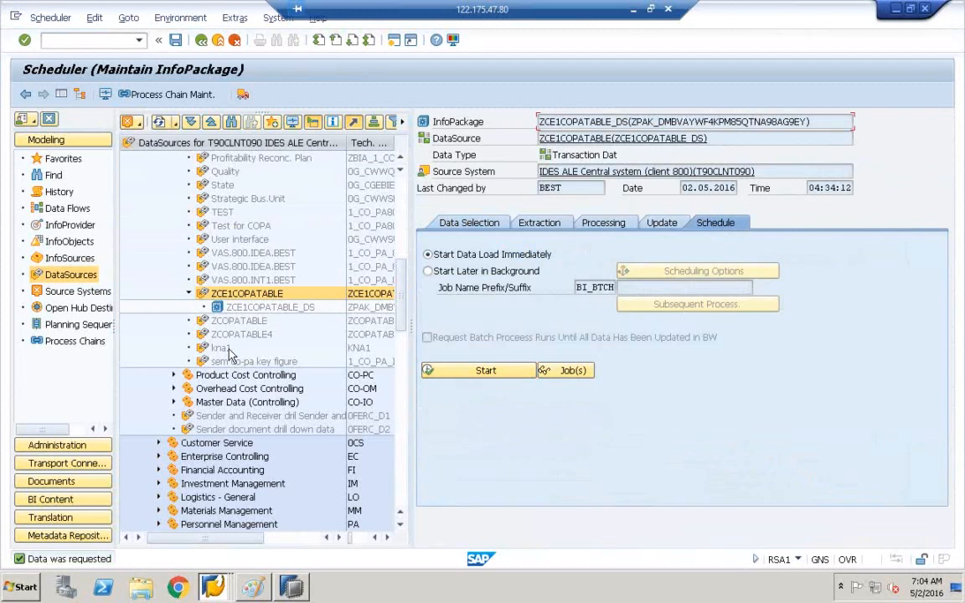
{"action": "right_click", "coordinate": [207, 298]}
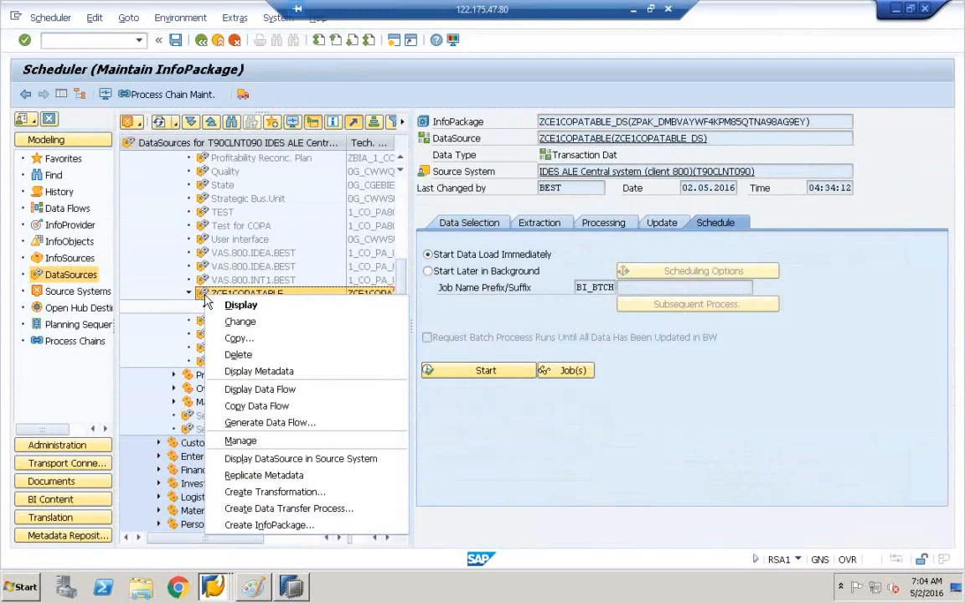
Step: Verify in the request monitor that 6 of 6 records loaded to the PSA, and open PSA maintenance
{"action": "left_click", "coordinate": [241, 442]}
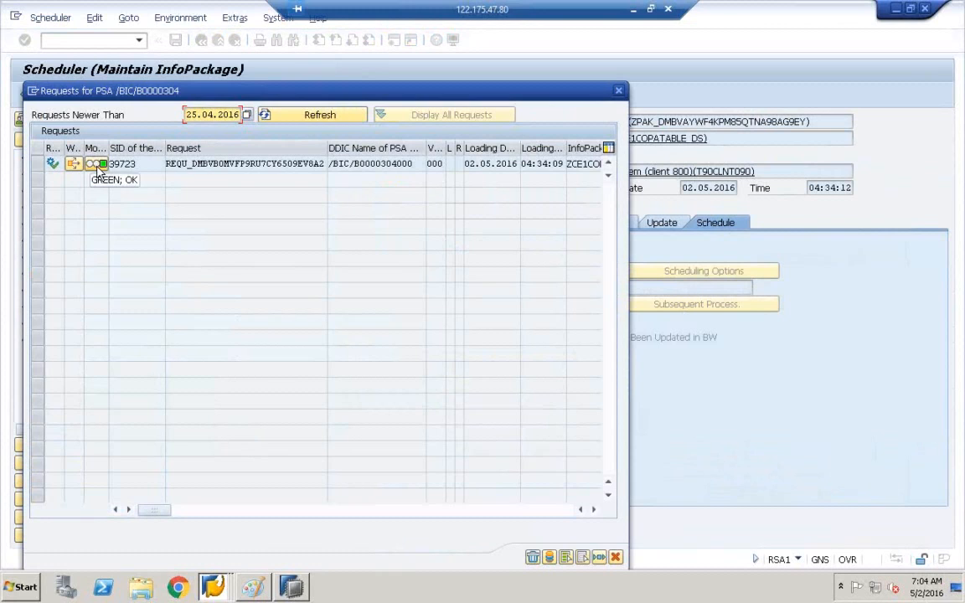
{"action": "left_click", "coordinate": [98, 165]}
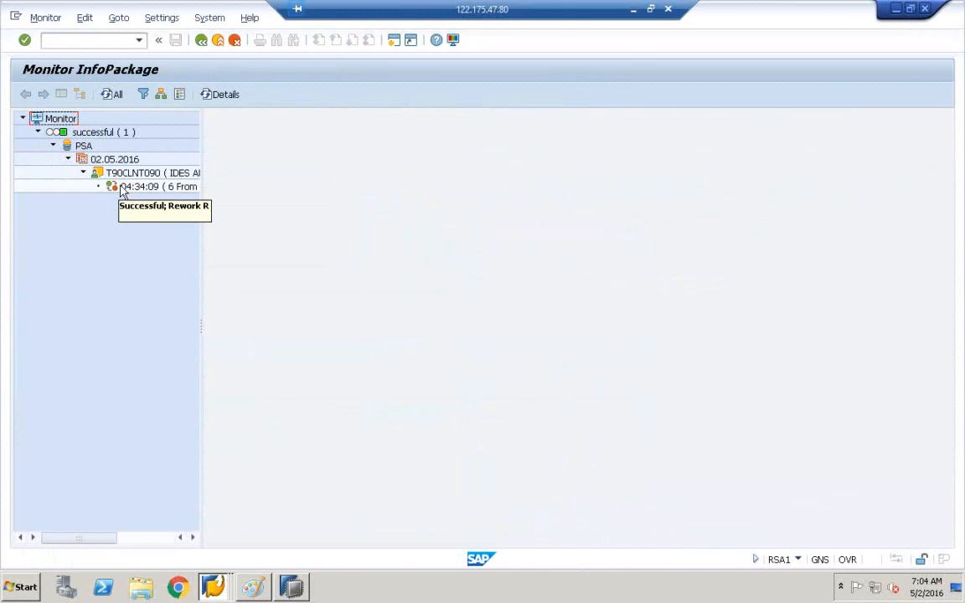
{"action": "left_click", "coordinate": [120, 188]}
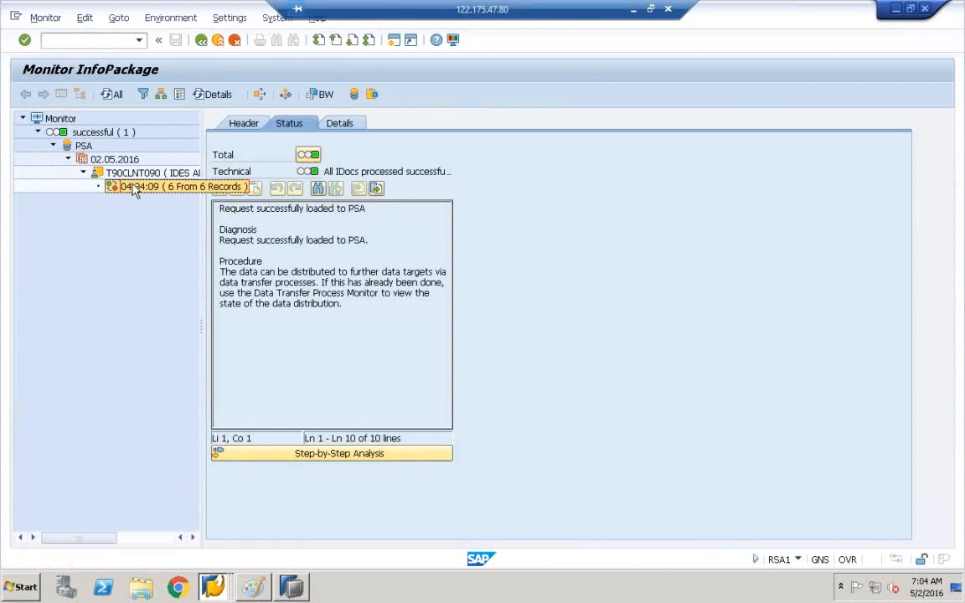
{"action": "left_click", "coordinate": [354, 94]}
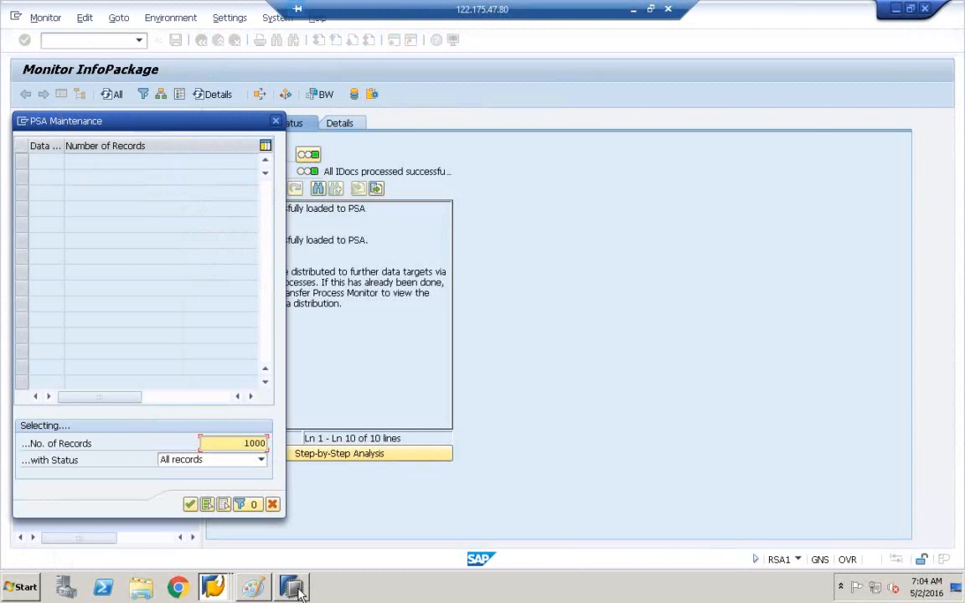
{"action": "mouse_move", "coordinate": [299, 590]}
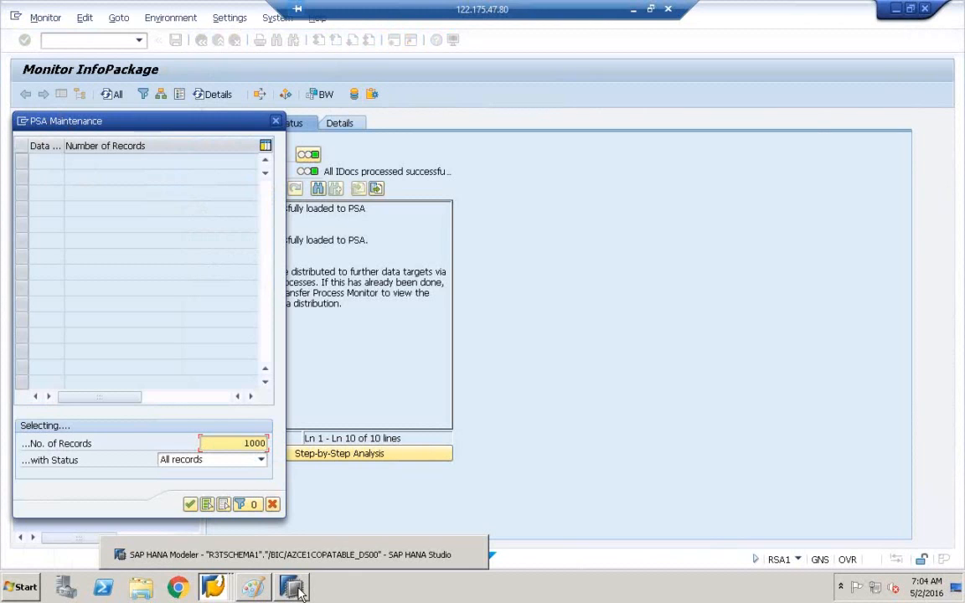
{"action": "left_click", "coordinate": [293, 588]}
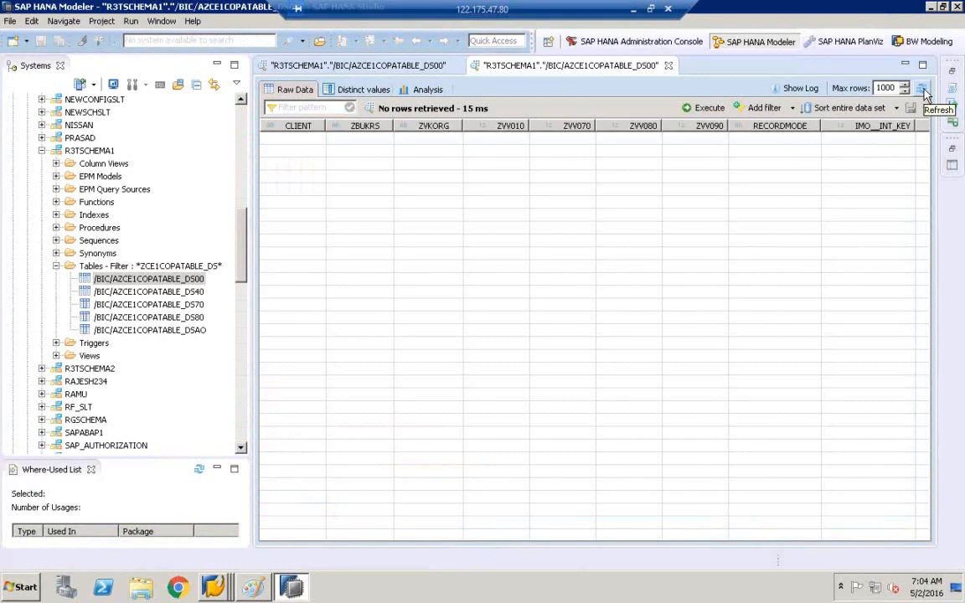
Step: Refresh /BIC/AZCE1COPATABLE_DS00 raw data to show its six loaded rows, then open its table definition
{"action": "left_click", "coordinate": [922, 90]}
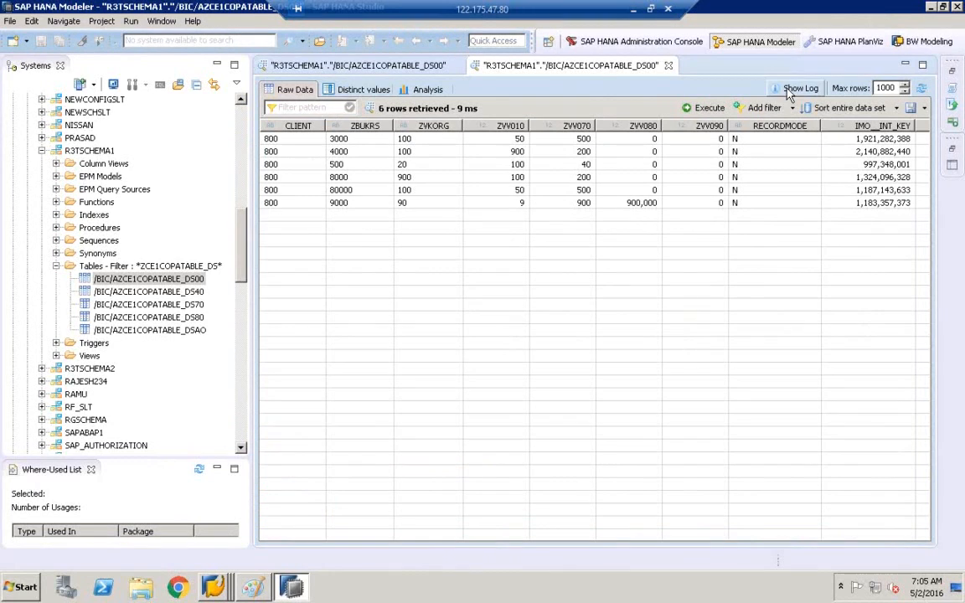
{"action": "right_click", "coordinate": [213, 586]}
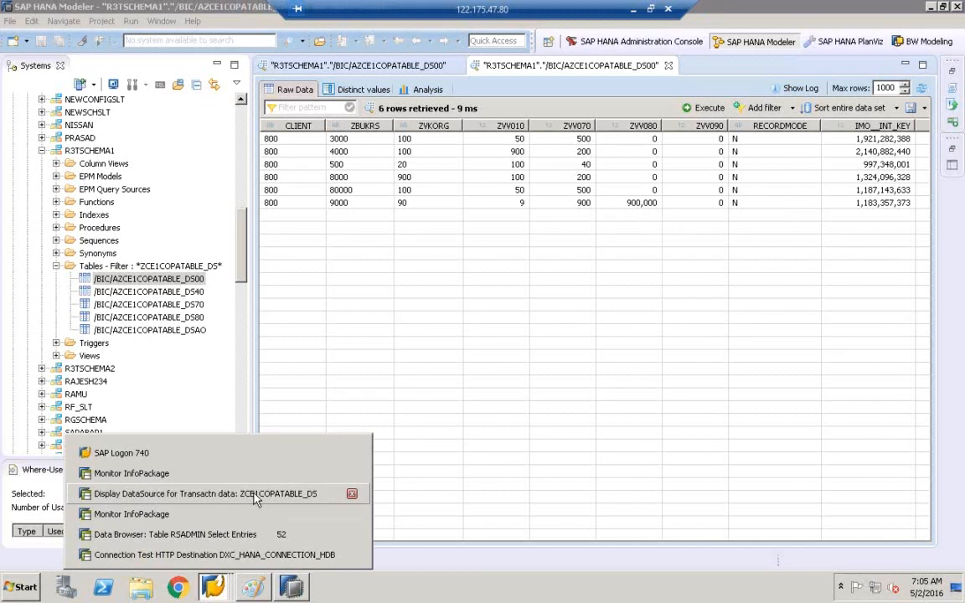
{"action": "left_click", "coordinate": [243, 474]}
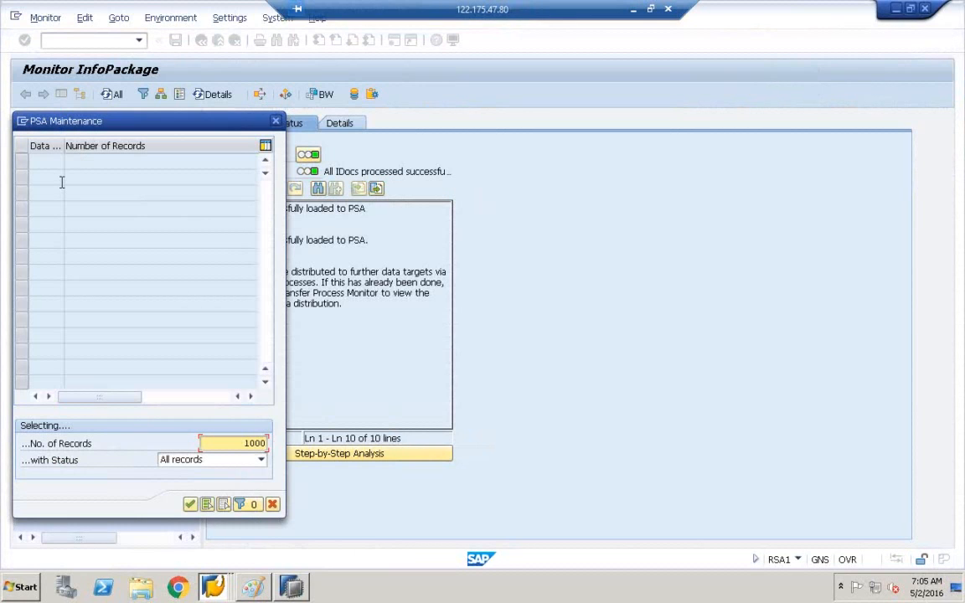
{"action": "left_click", "coordinate": [293, 592]}
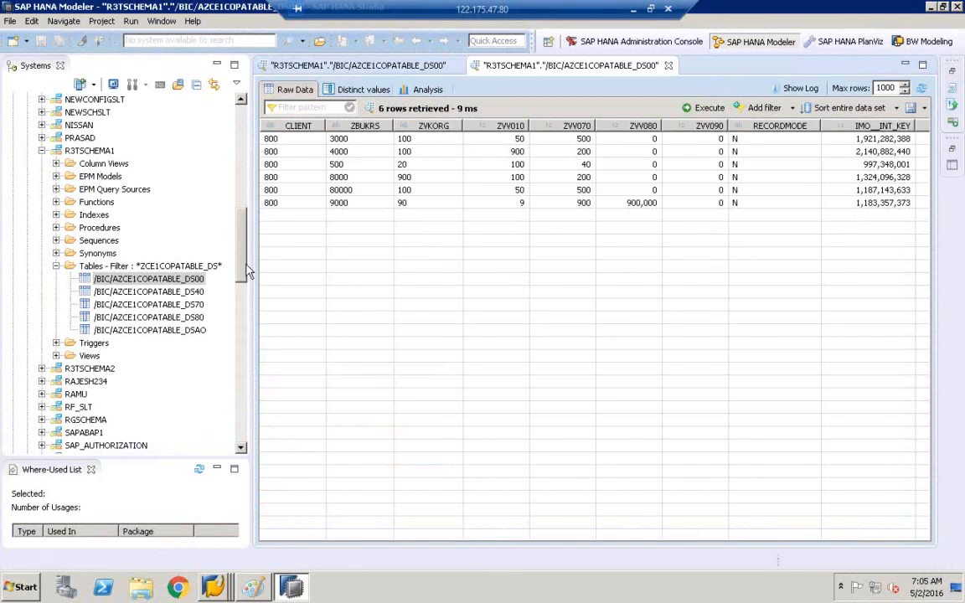
{"action": "left_click", "coordinate": [191, 282]}
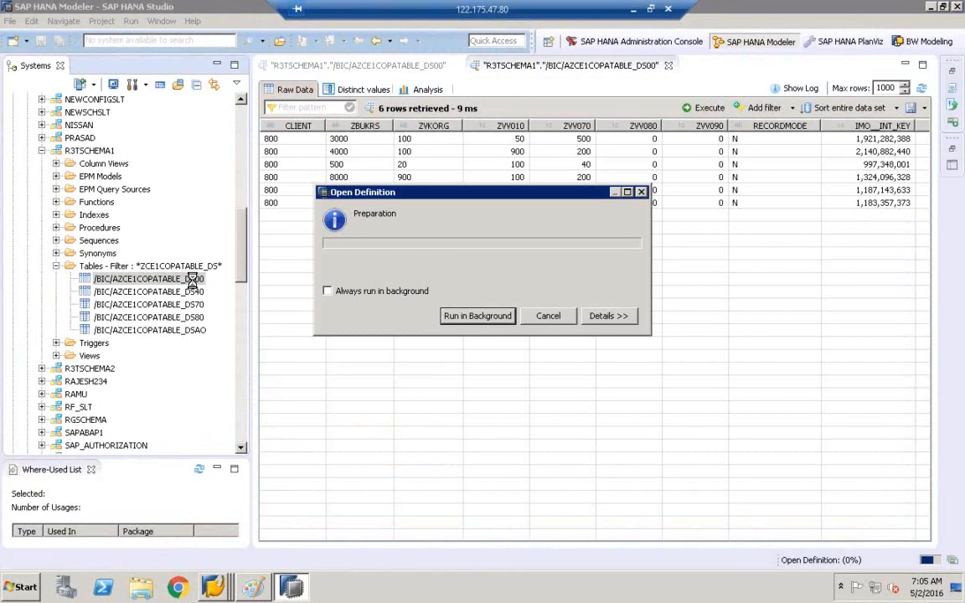
Step: Select the table name, then collapse the Catalog schemas and select the Content folder
{"action": "left_click_drag", "start_coordinate": [385, 127], "coordinate": [231, 127]}
{"action": "key", "text": "ctrl+c"}
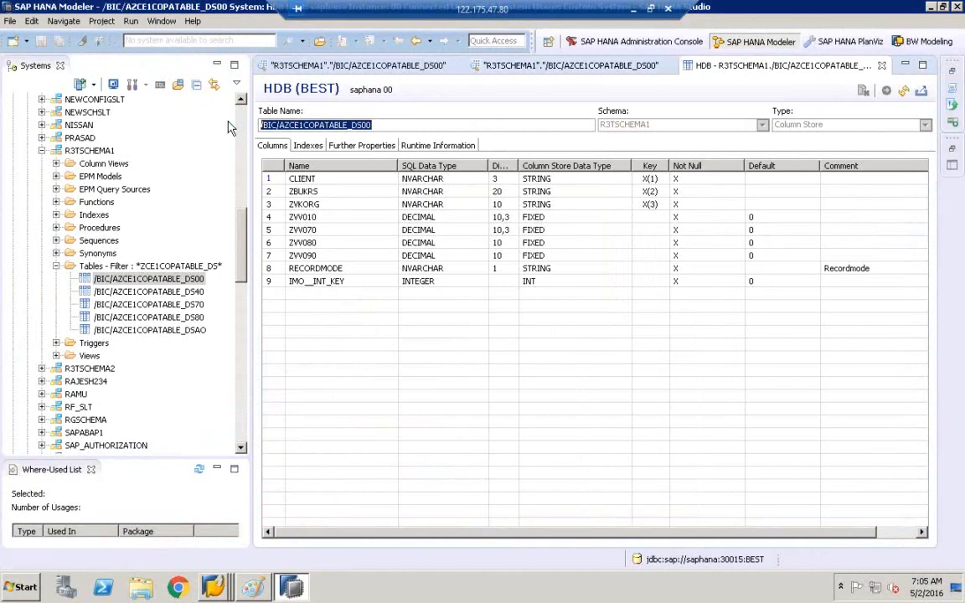
{"action": "left_click", "coordinate": [41, 150]}
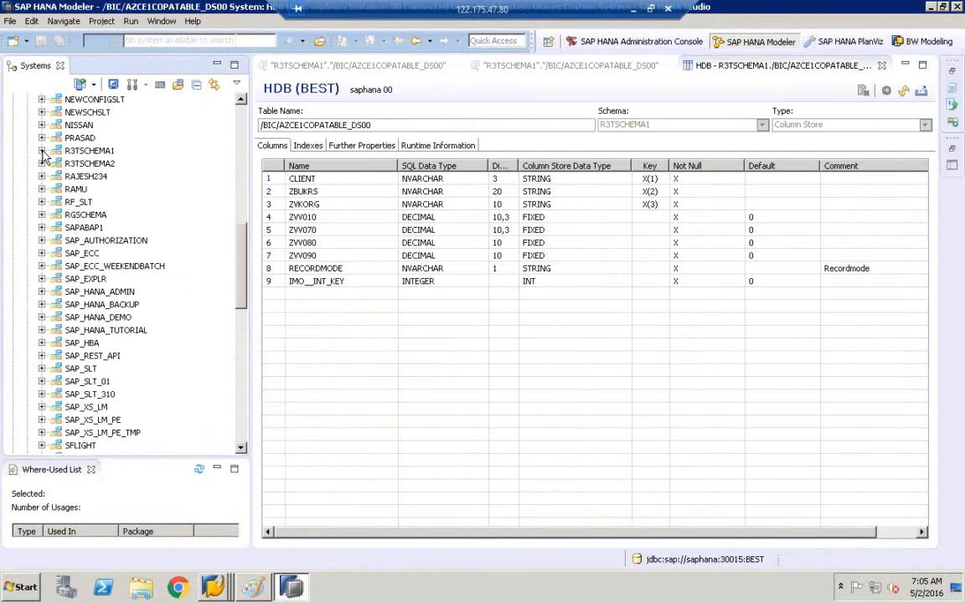
{"action": "left_click", "coordinate": [241, 113]}
{"action": "left_click", "coordinate": [241, 113]}
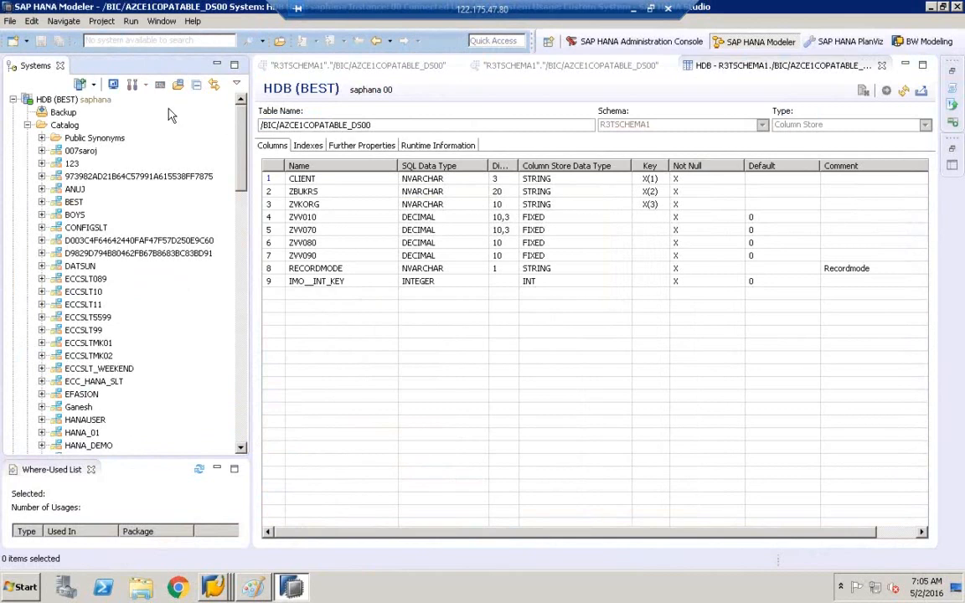
{"action": "left_click", "coordinate": [28, 125]}
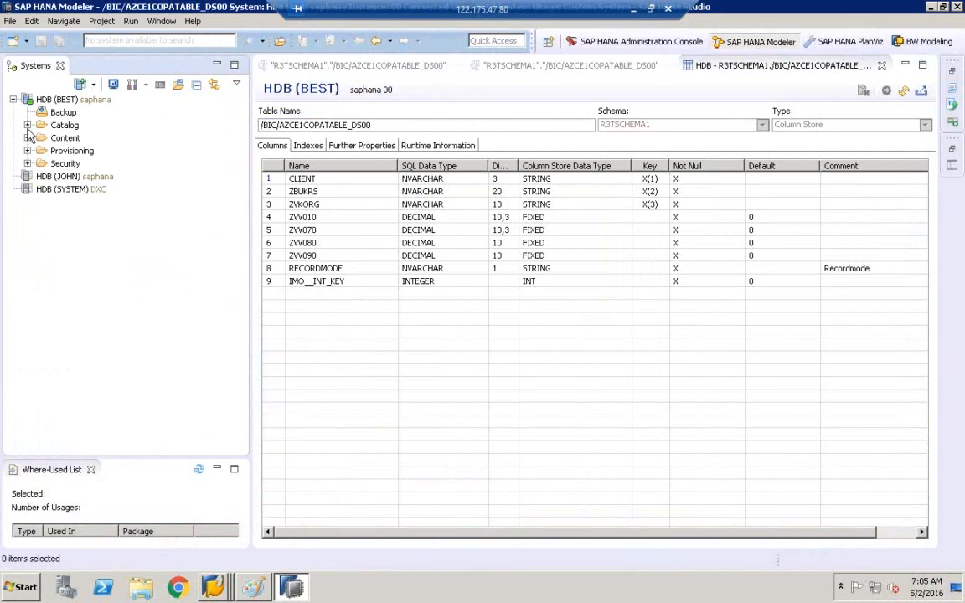
{"action": "left_click", "coordinate": [28, 138]}
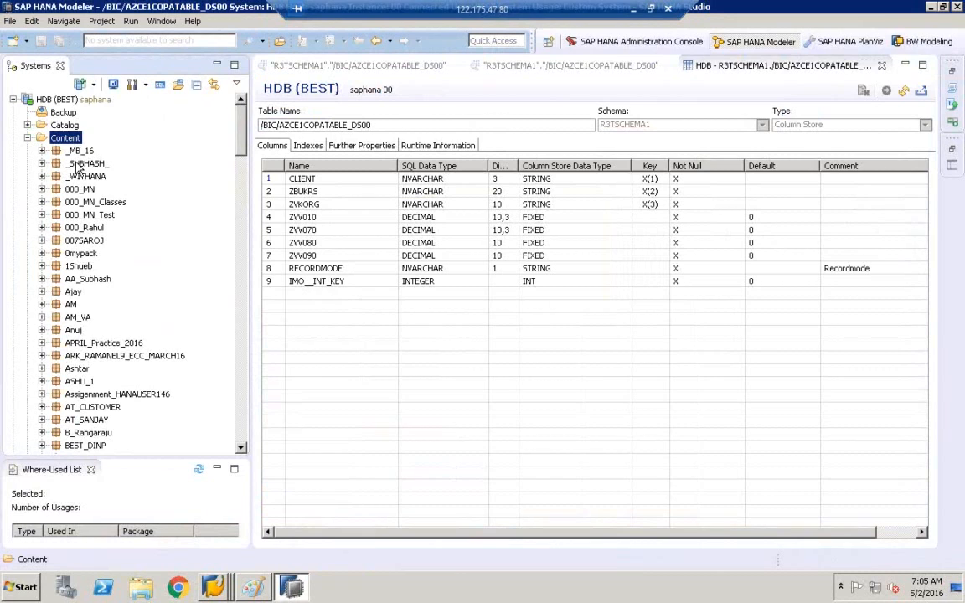
{"action": "left_click", "coordinate": [78, 163]}
{"action": "left_click", "coordinate": [67, 138]}
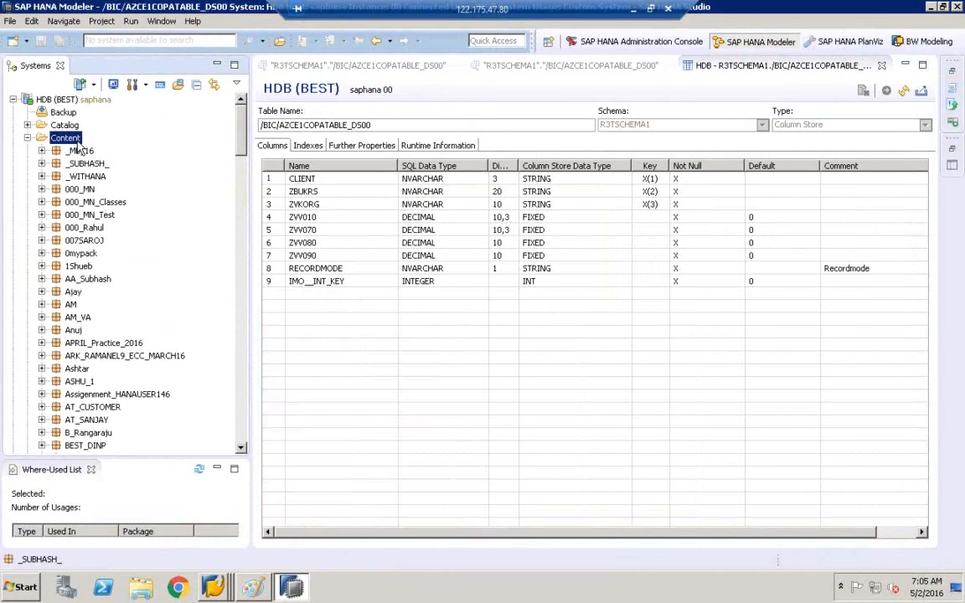
Step: Create a new package named DXC under the Content folder
{"action": "right_click", "coordinate": [74, 139]}
{"action": "mouse_move", "coordinate": [110, 152]}
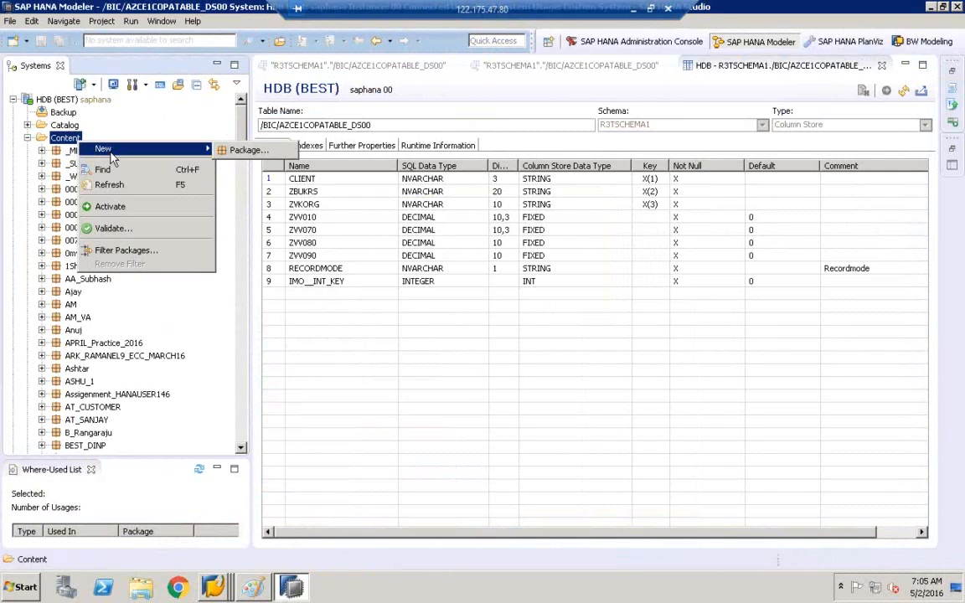
{"action": "left_click", "coordinate": [252, 151]}
{"action": "type", "text": "DXC"}
{"action": "left_click", "coordinate": [371, 217]}
{"action": "left_click", "coordinate": [491, 353]}
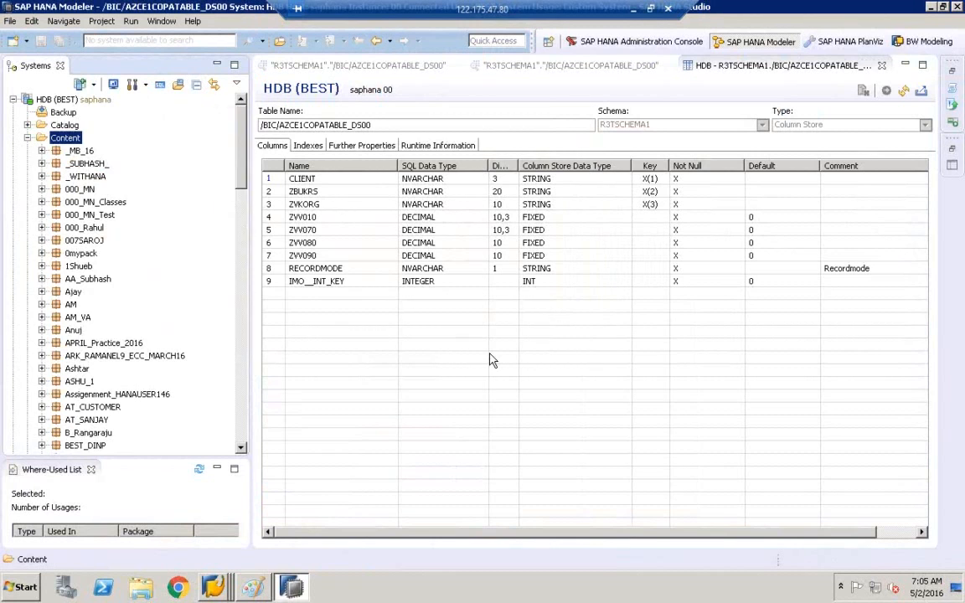
{"action": "left_click", "coordinate": [75, 241]}
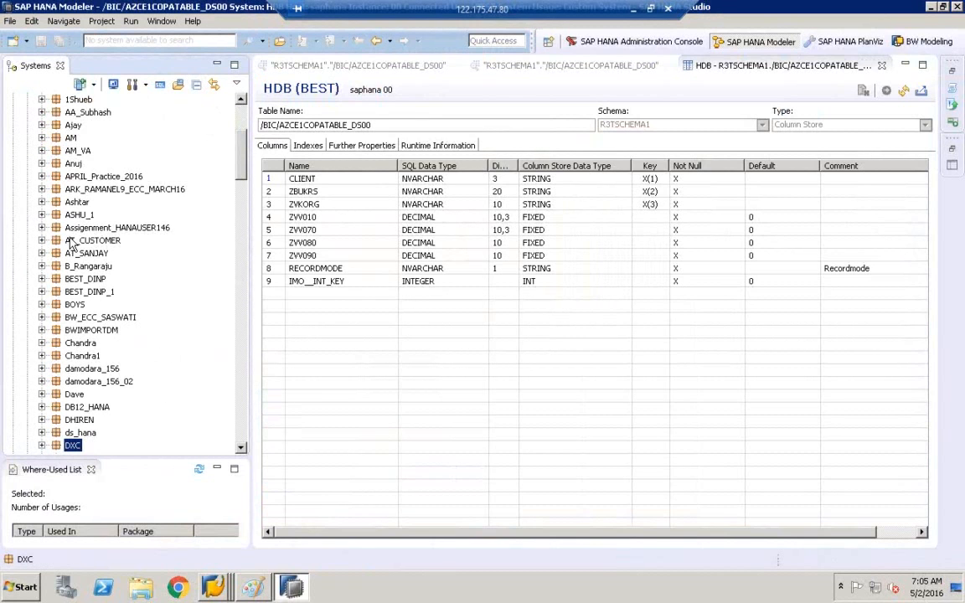
Step: Start a new analytic view inside the DXC package
{"action": "left_click", "coordinate": [242, 450]}
{"action": "scroll", "coordinate": [231, 427], "scroll_direction": "down", "scroll_amount": 3}
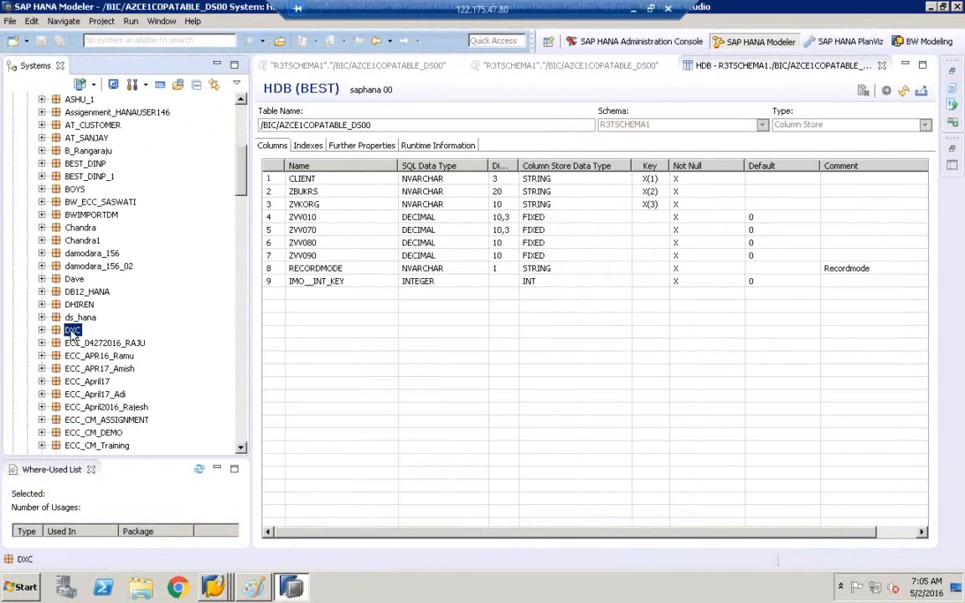
{"action": "right_click", "coordinate": [74, 335]}
{"action": "mouse_move", "coordinate": [126, 358]}
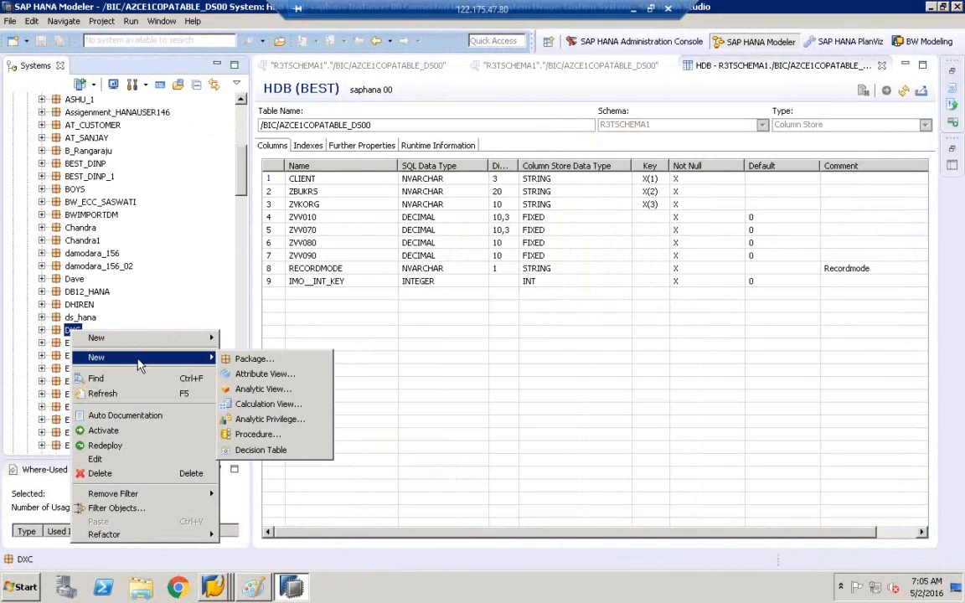
{"action": "left_click", "coordinate": [267, 389]}
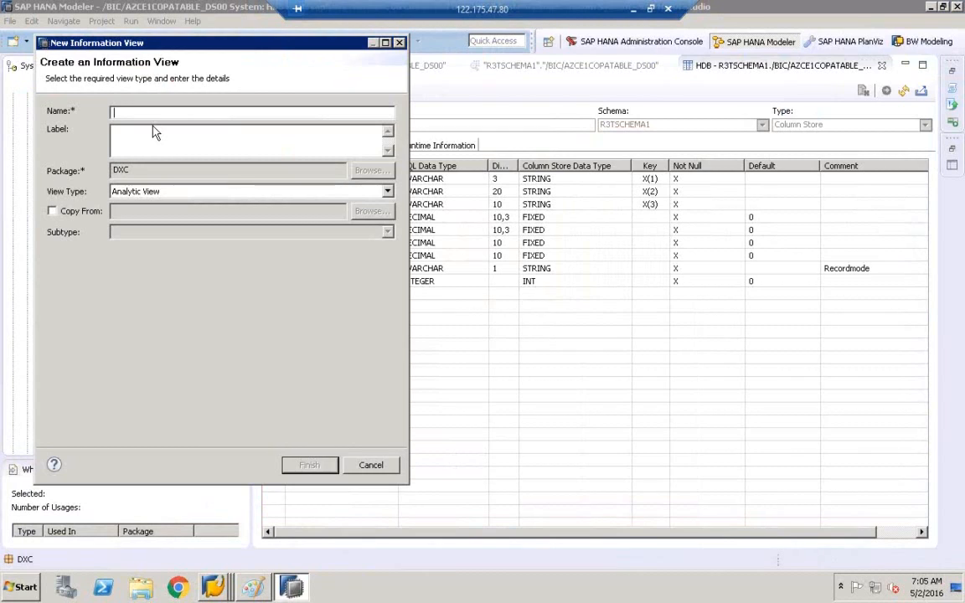
Step: Name the analytic view ZCE1COPATABLE_DS00 and create it
{"action": "key", "text": "ctrl+v"}
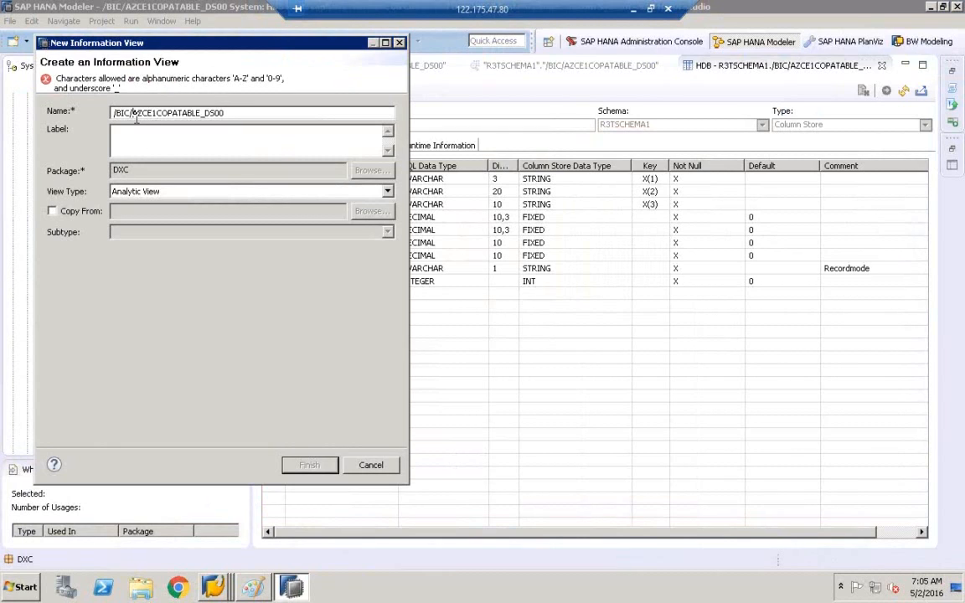
{"action": "key", "text": "BackSpace"}
{"action": "key", "text": "BackSpace"}
{"action": "key", "text": "BackSpace"}
{"action": "key", "text": "BackSpace"}
{"action": "key", "text": "BackSpace"}
{"action": "key", "text": "BackSpace"}
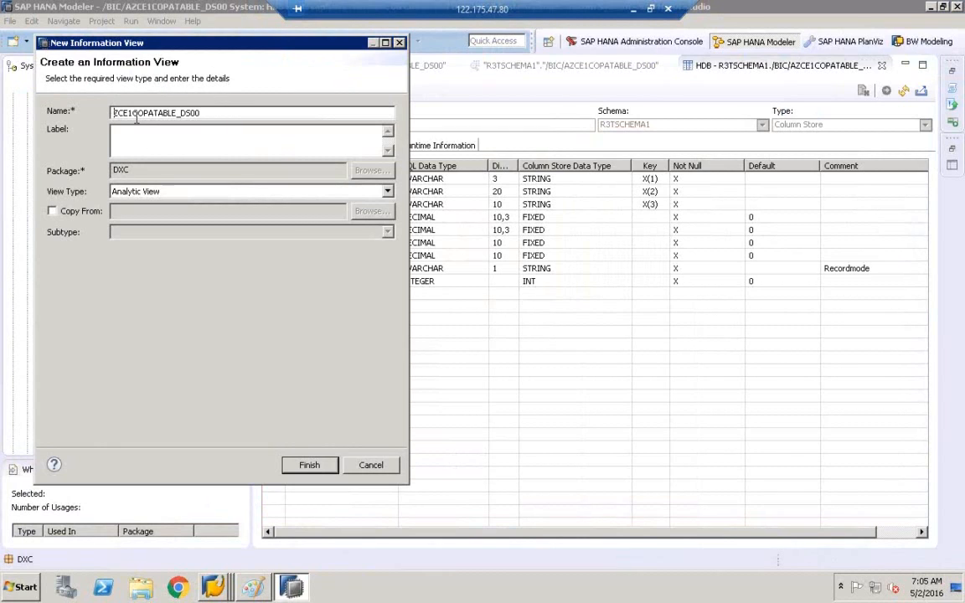
{"action": "left_click_drag", "start_coordinate": [137, 139], "coordinate": [134, 135]}
{"action": "left_click", "coordinate": [221, 139]}
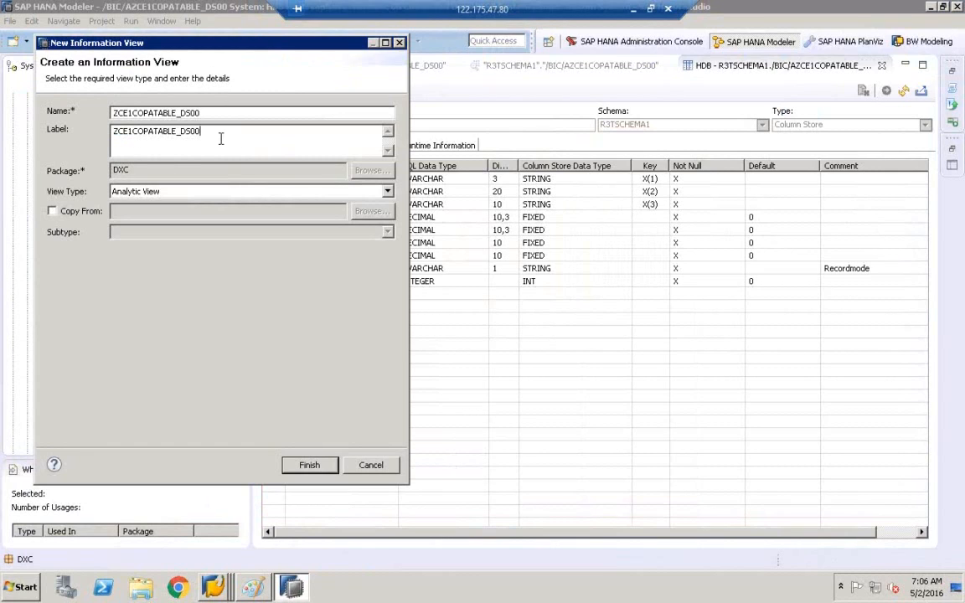
{"action": "left_click", "coordinate": [310, 466]}
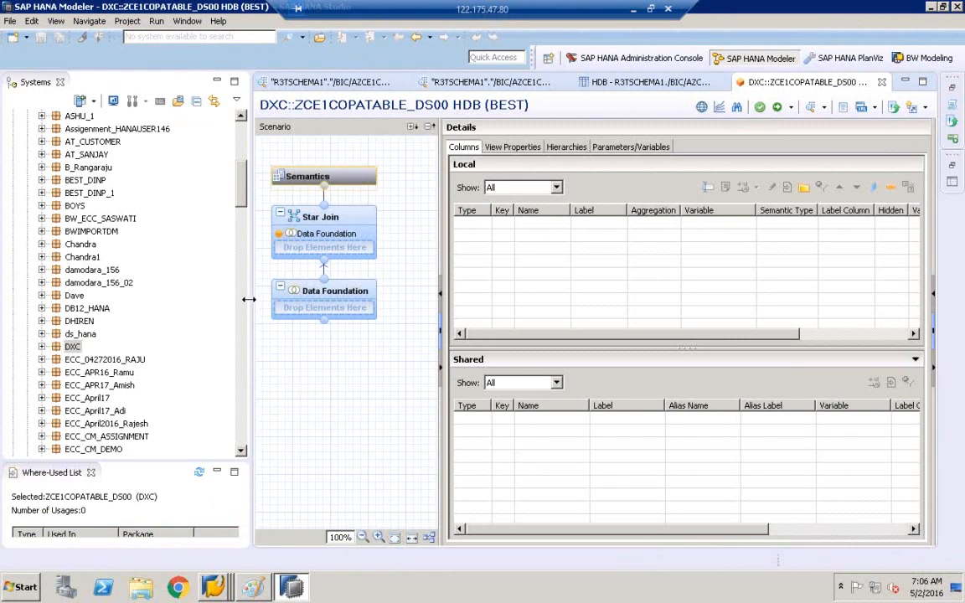
Step: Add table /BIC/AZCE1COPATABLE_DS00 to the view's Data Foundation
{"action": "left_click_drag", "start_coordinate": [248, 299], "coordinate": [177, 300]}
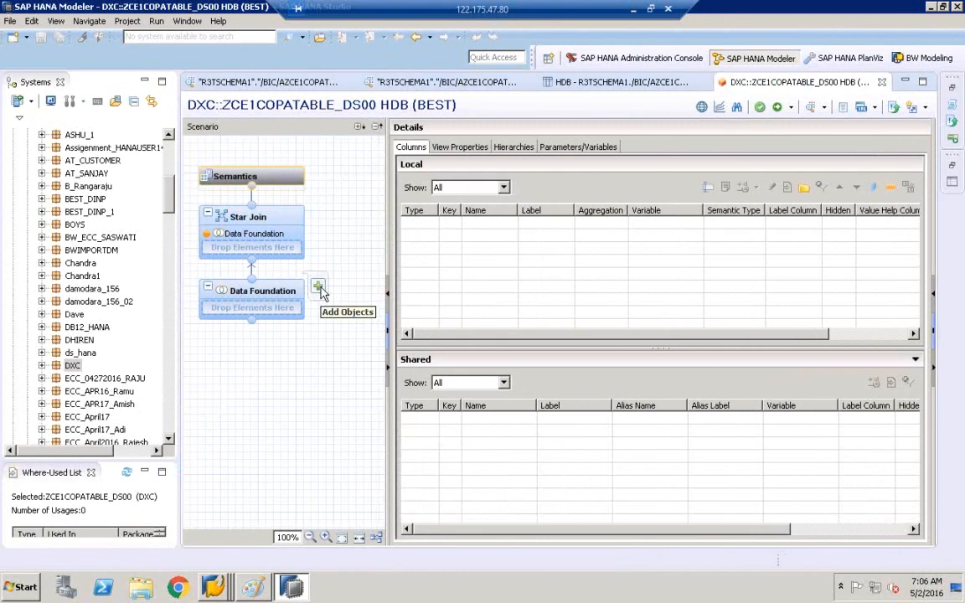
{"action": "left_click", "coordinate": [319, 289]}
{"action": "type", "text": "/BIC/AZCE1COPATABLE_DS00"}
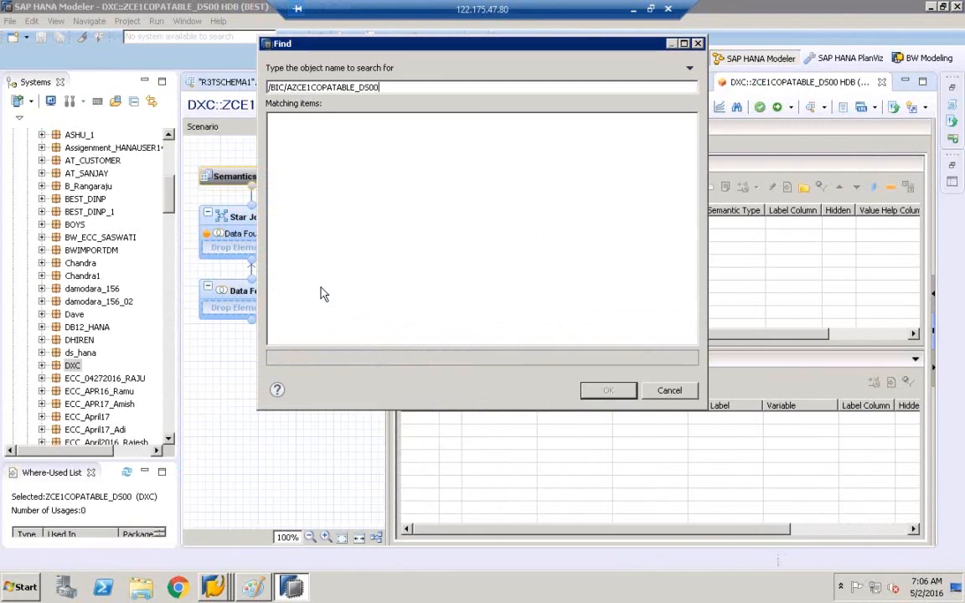
{"action": "left_click", "coordinate": [288, 89]}
{"action": "key", "text": "BackSpace"}
{"action": "key", "text": "BackSpace"}
{"action": "key", "text": "BackSpace"}
{"action": "key", "text": "BackSpace"}
{"action": "key", "text": "BackSpace"}
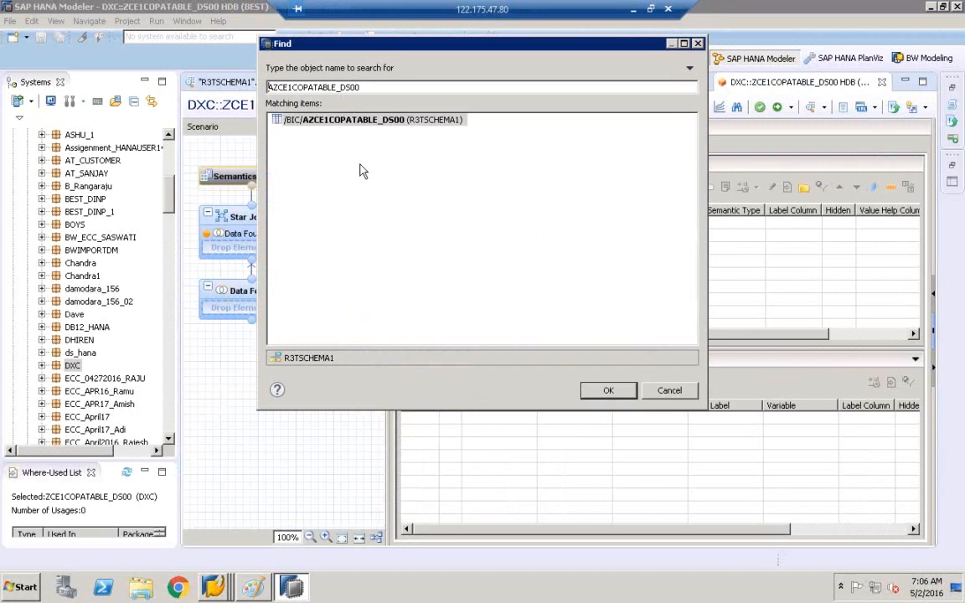
{"action": "left_click", "coordinate": [308, 120]}
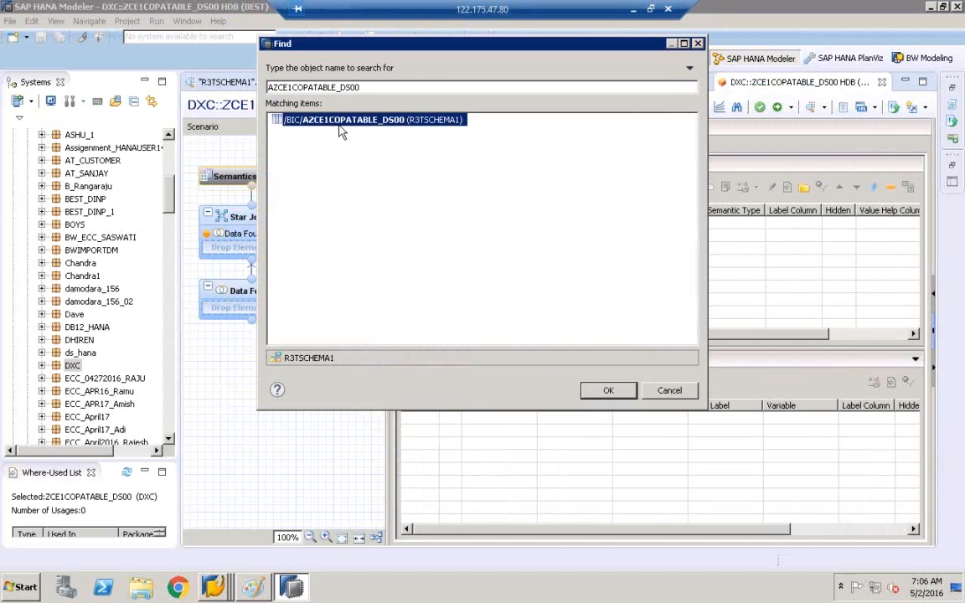
{"action": "left_click", "coordinate": [610, 391]}
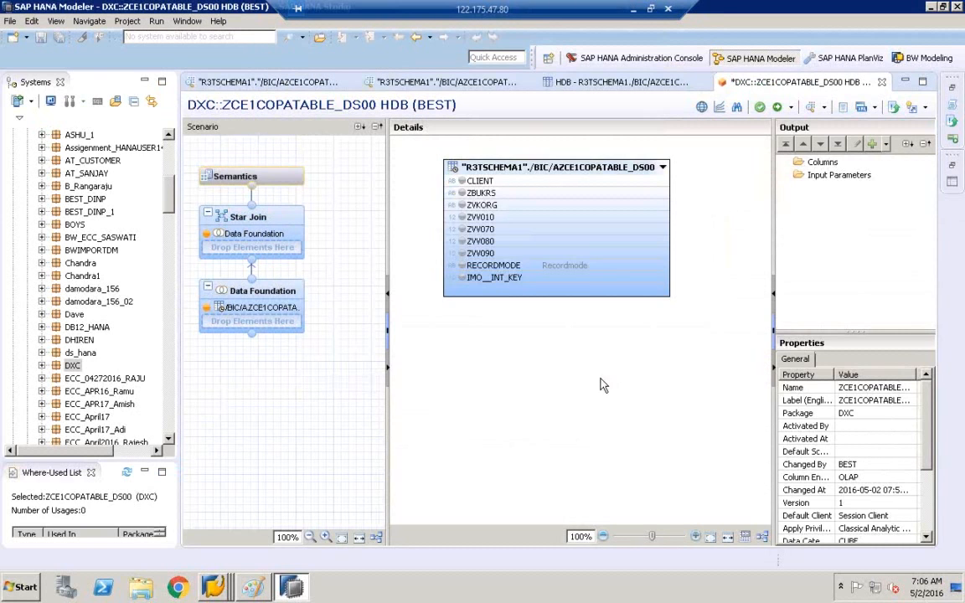
Step: Add ZBUKRS, ZVKORG, ZVV010, ZVV070, ZVV080 and ZVV090 to the view's output
{"action": "left_click", "coordinate": [461, 193]}
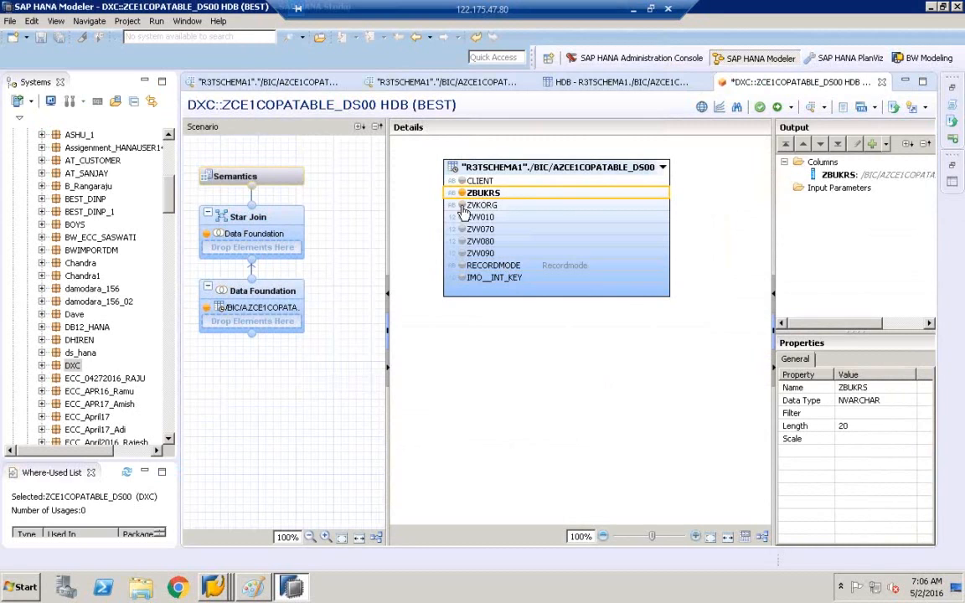
{"action": "left_click", "coordinate": [461, 204]}
{"action": "left_click", "coordinate": [462, 217]}
{"action": "left_click", "coordinate": [462, 229]}
{"action": "left_click", "coordinate": [462, 241]}
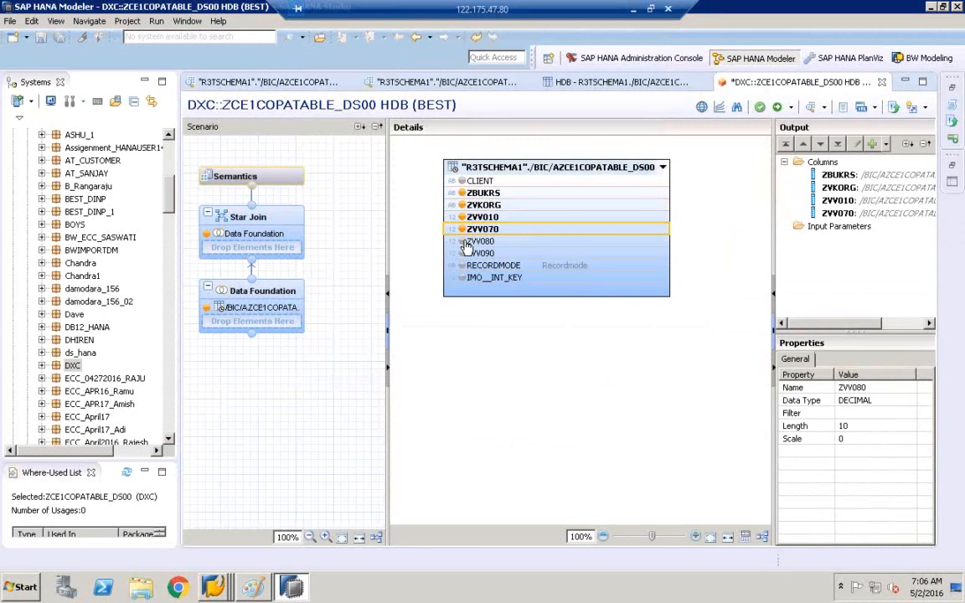
{"action": "left_click", "coordinate": [463, 254]}
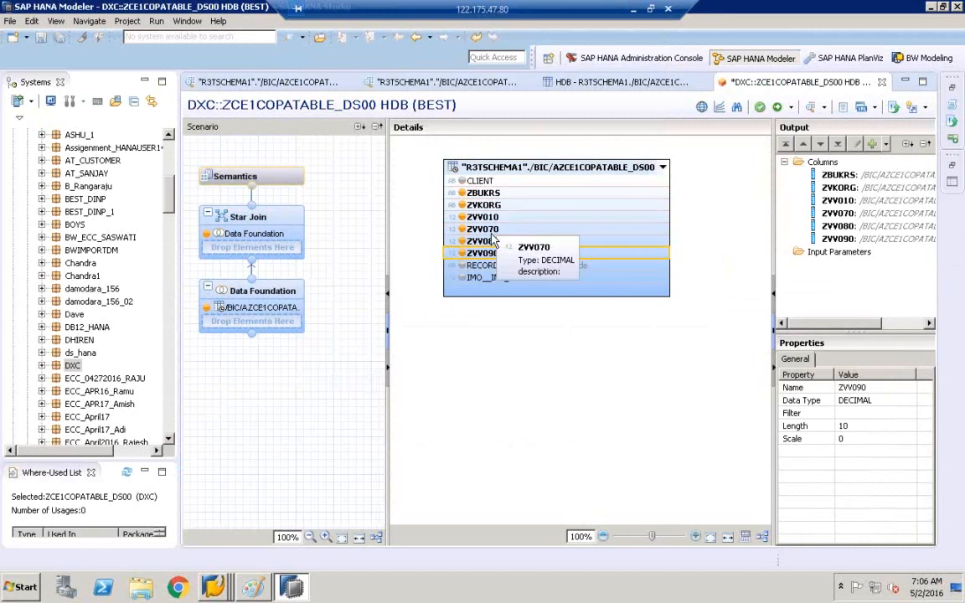
Step: Mark ZBUKRS as a key column in the view's Semantics
{"action": "right_click", "coordinate": [256, 217]}
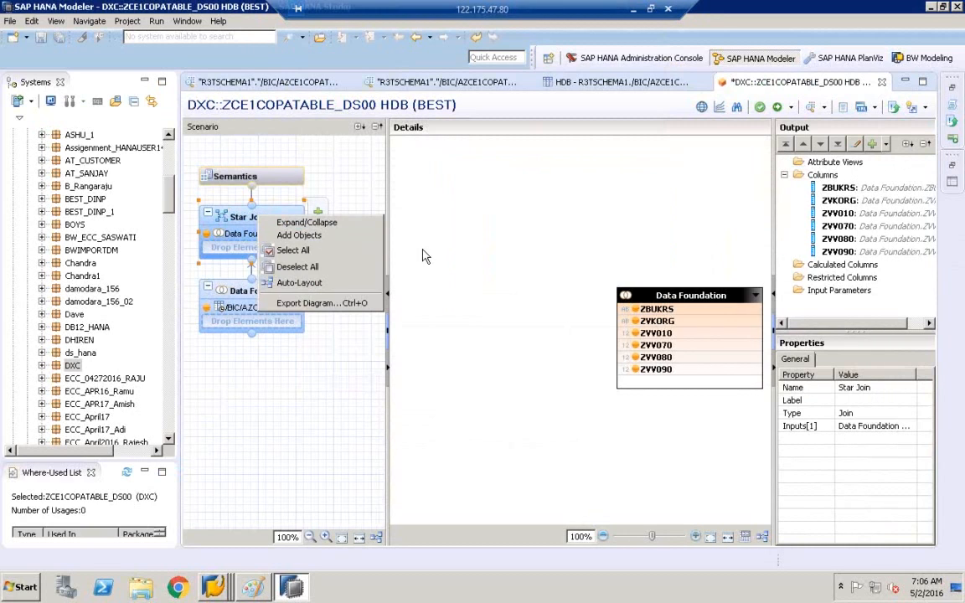
{"action": "left_click", "coordinate": [423, 251]}
{"action": "left_click", "coordinate": [266, 175]}
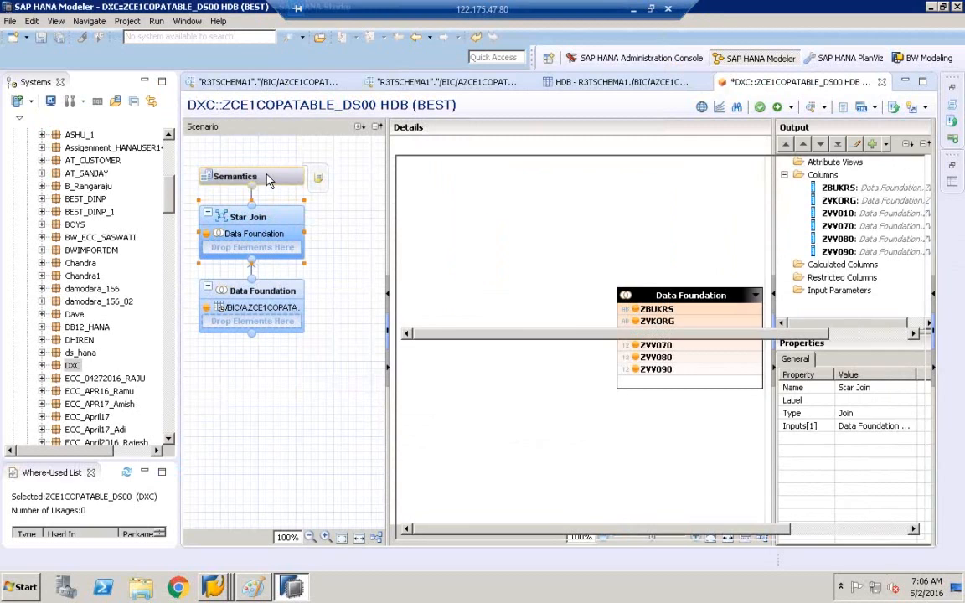
{"action": "left_click", "coordinate": [449, 224]}
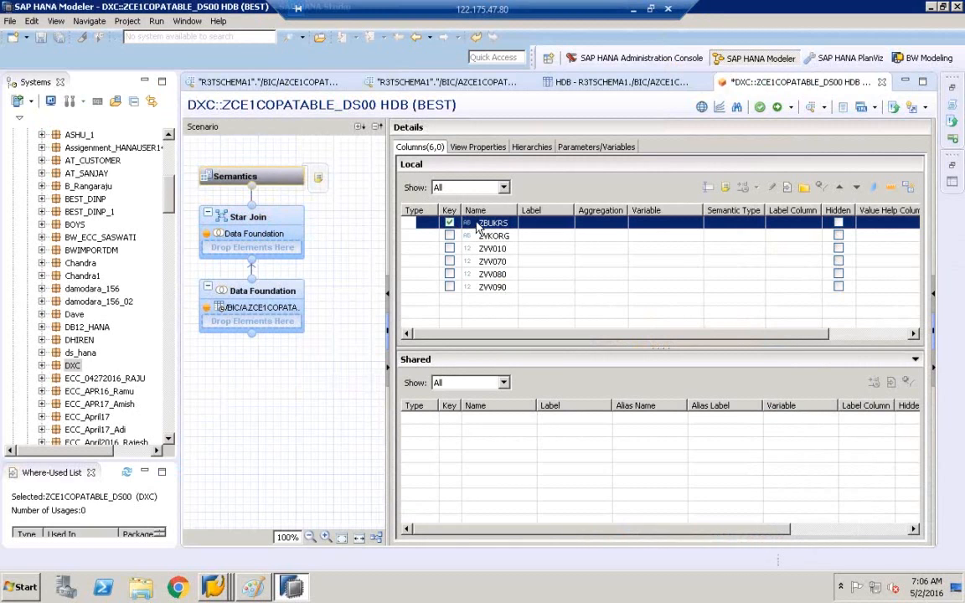
Step: Save and activate the analytic view under change HDB//7043
{"action": "left_click", "coordinate": [779, 109]}
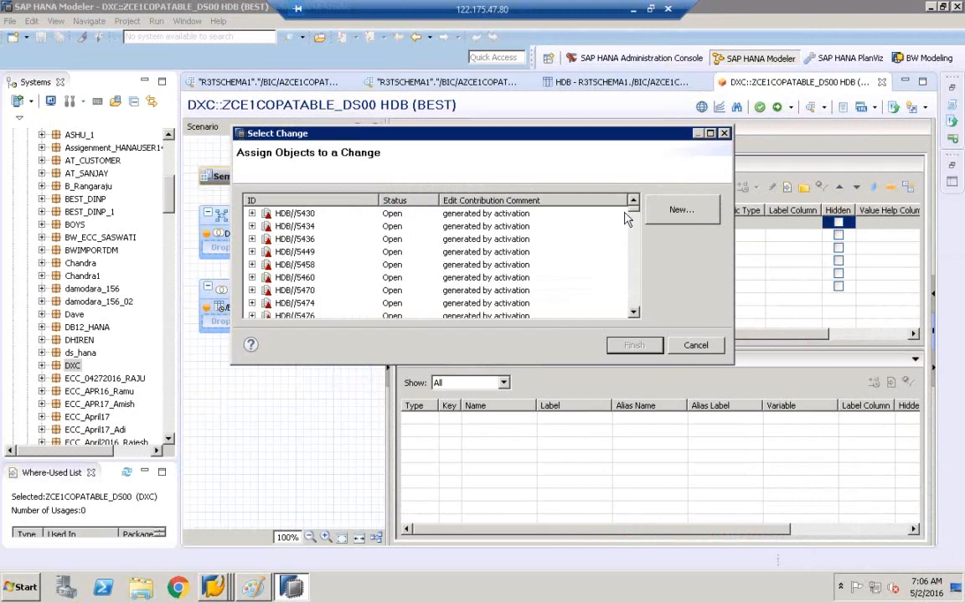
{"action": "left_click_drag", "start_coordinate": [634, 209], "coordinate": [637, 327]}
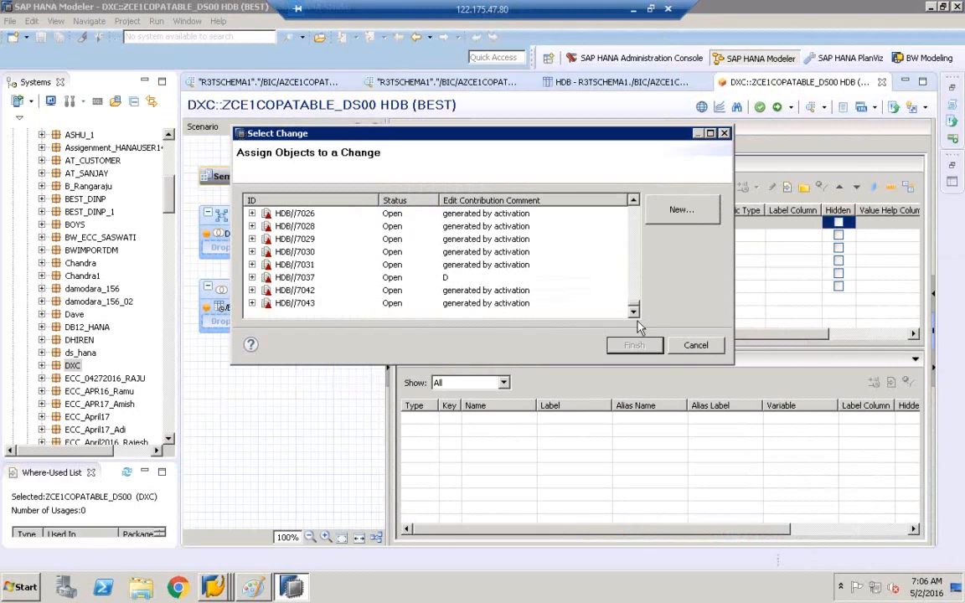
{"action": "left_click", "coordinate": [396, 304]}
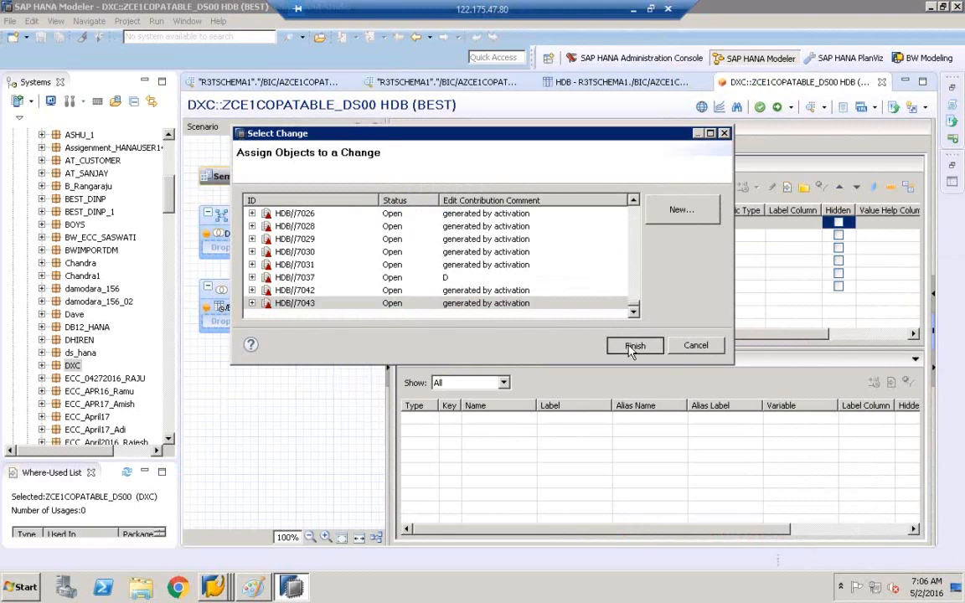
{"action": "left_click", "coordinate": [633, 346]}
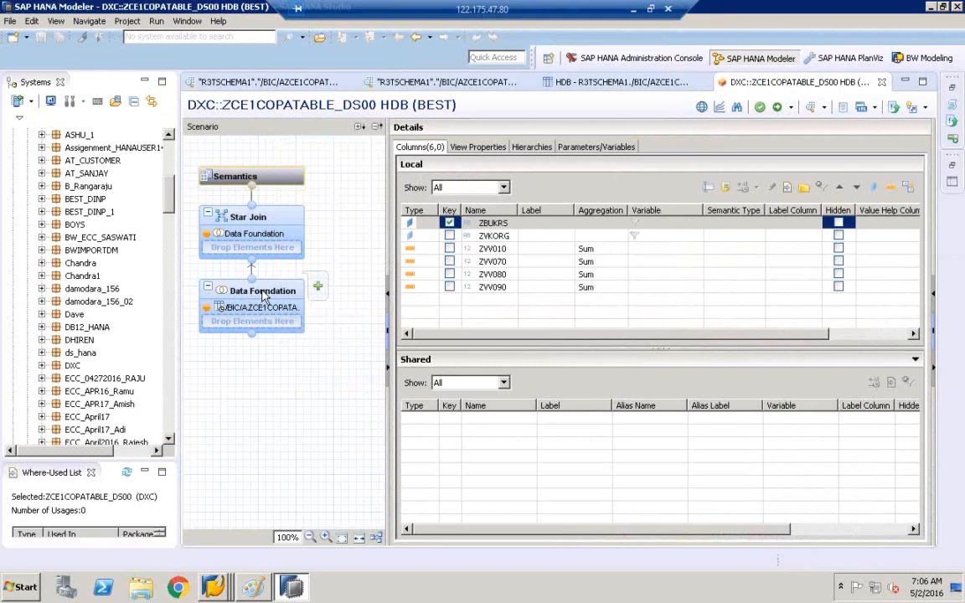
Step: Expand ds_hana > DXC > Analytic Views to list ZCE1COPATABLE_DS00, and bring up the PSA table's actions
{"action": "left_click", "coordinate": [41, 353]}
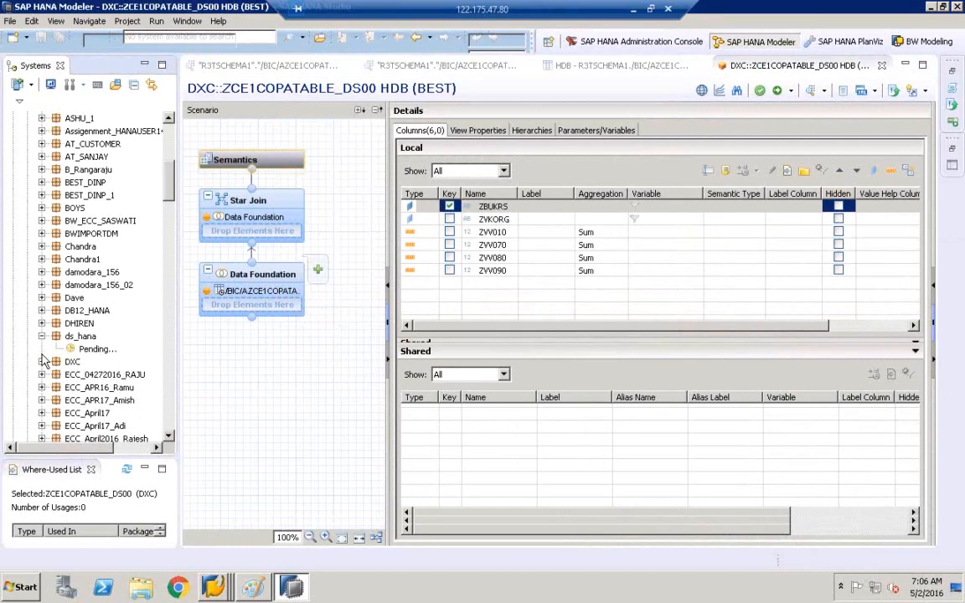
{"action": "left_click", "coordinate": [42, 375]}
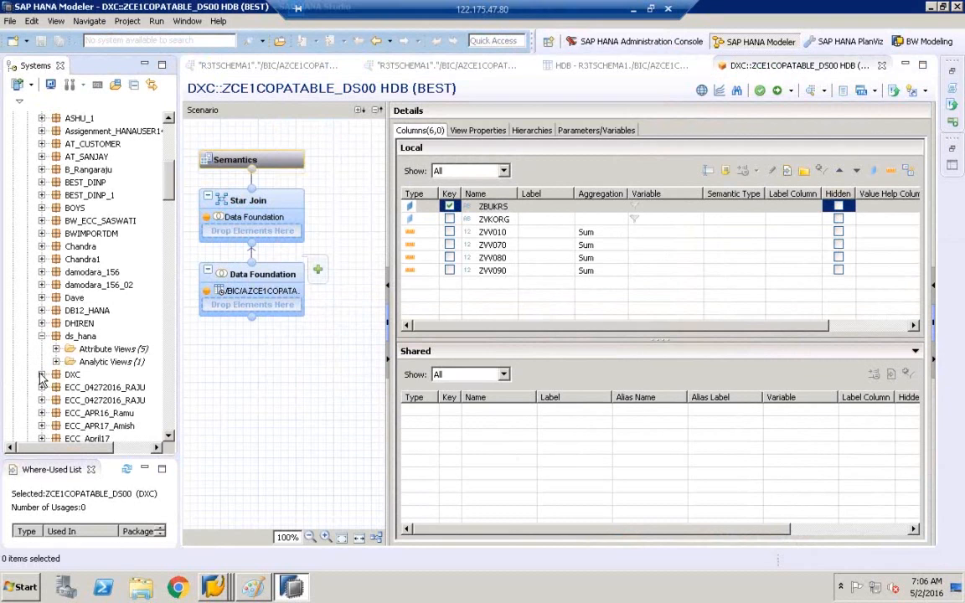
{"action": "left_click", "coordinate": [56, 388]}
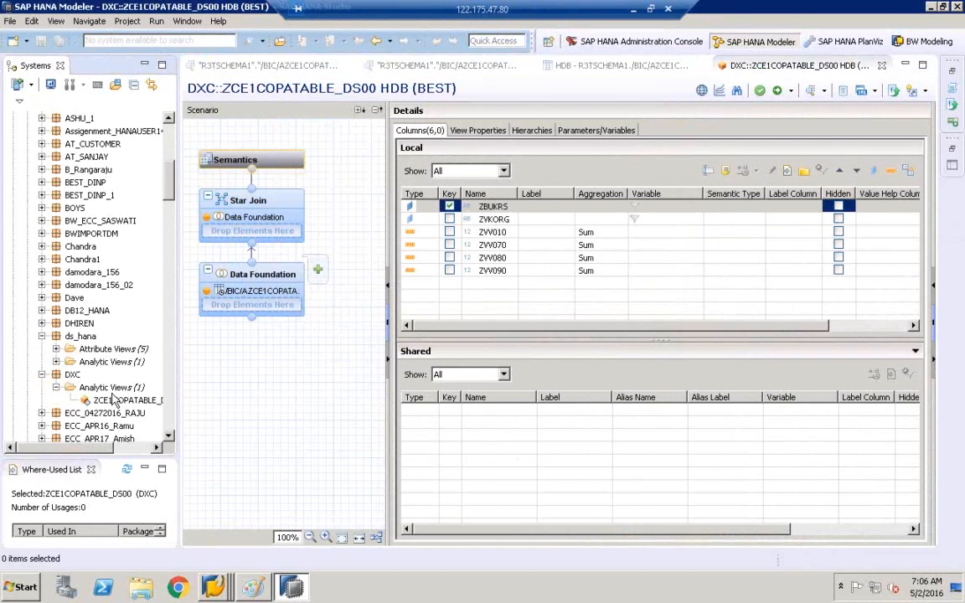
{"action": "left_click", "coordinate": [273, 207]}
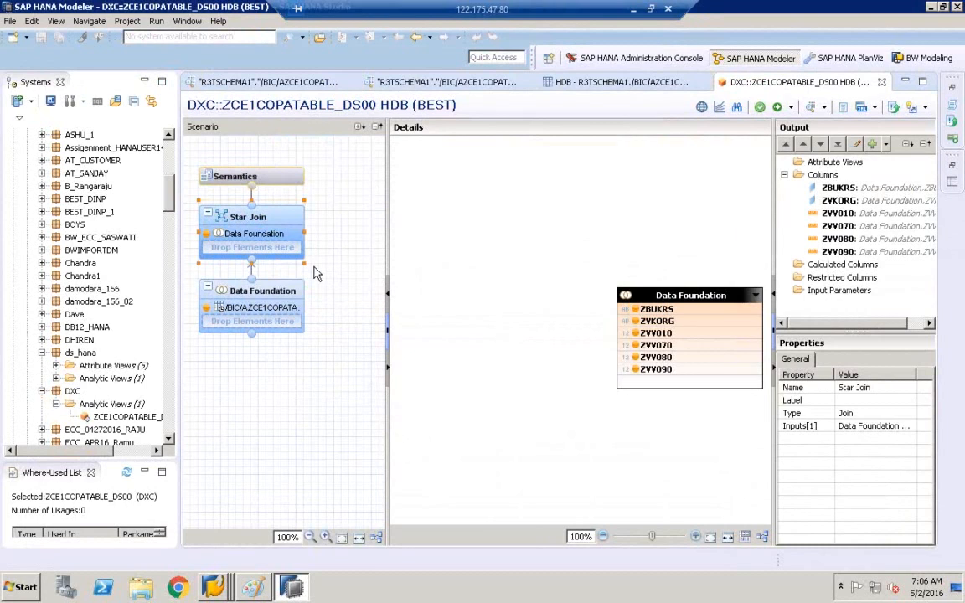
{"action": "double_click", "coordinate": [677, 295]}
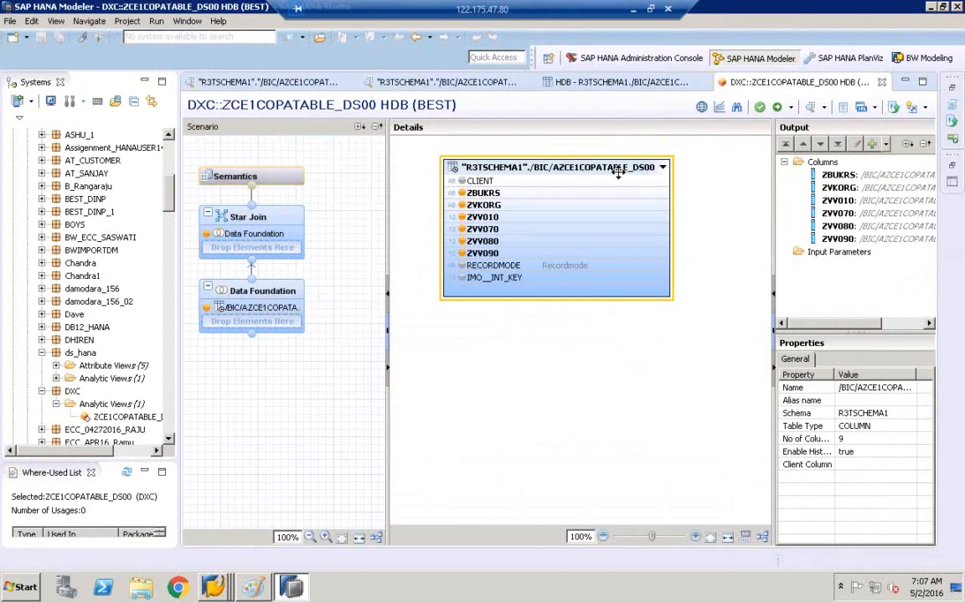
{"action": "right_click", "coordinate": [618, 171]}
Step: Chart summed ZVV010 by ZBUKRS, viewing it as a pie and then a donut
{"action": "left_click", "coordinate": [653, 183]}
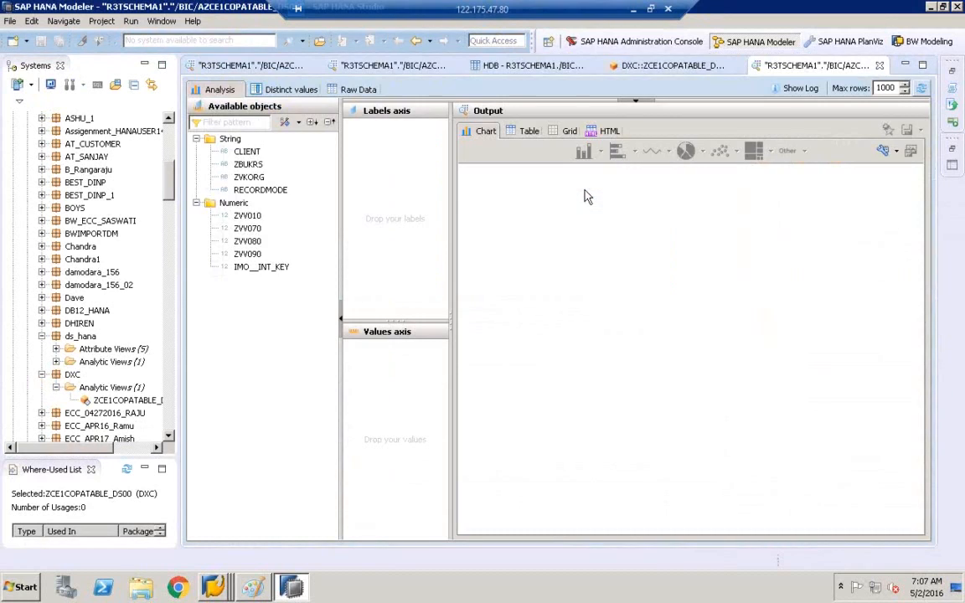
{"action": "left_click_drag", "start_coordinate": [241, 164], "coordinate": [377, 172]}
{"action": "left_click_drag", "start_coordinate": [248, 216], "coordinate": [377, 350]}
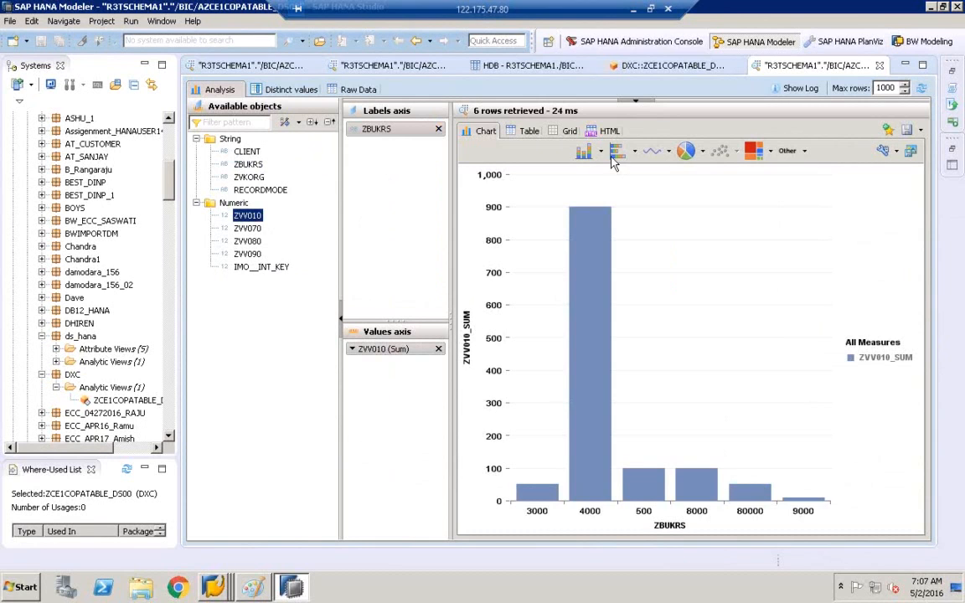
{"action": "left_click", "coordinate": [686, 151]}
{"action": "left_click", "coordinate": [702, 152]}
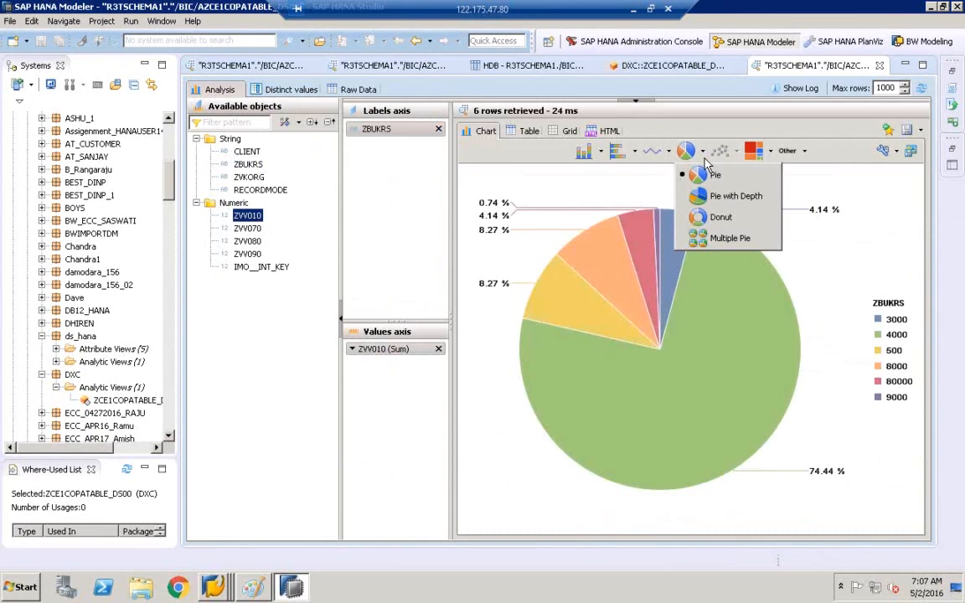
{"action": "left_click", "coordinate": [714, 217]}
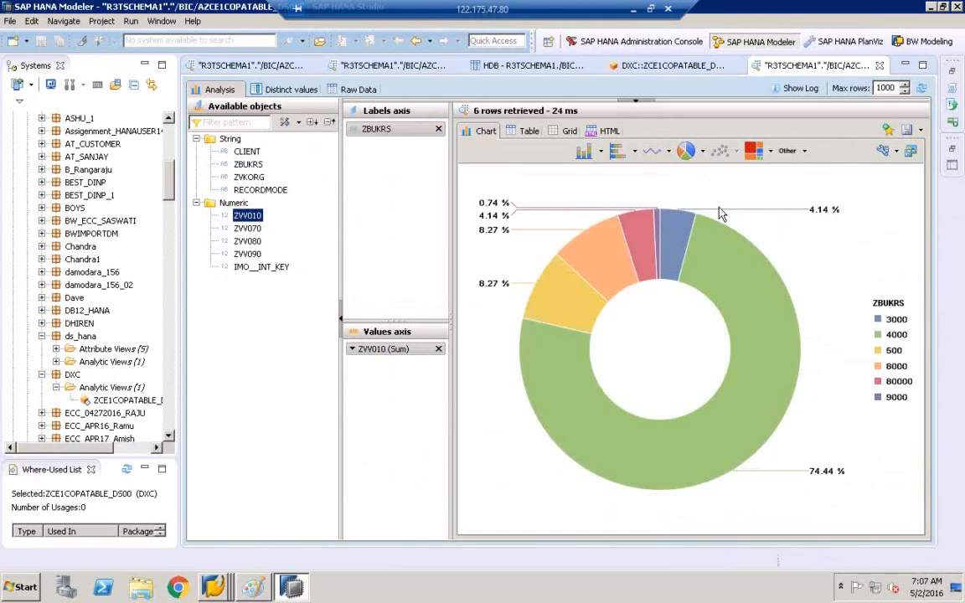
Step: Try 3D bars, surface area and horizontal bars, ending on a vertical bar chart
{"action": "left_click", "coordinate": [616, 152]}
{"action": "left_click", "coordinate": [600, 152]}
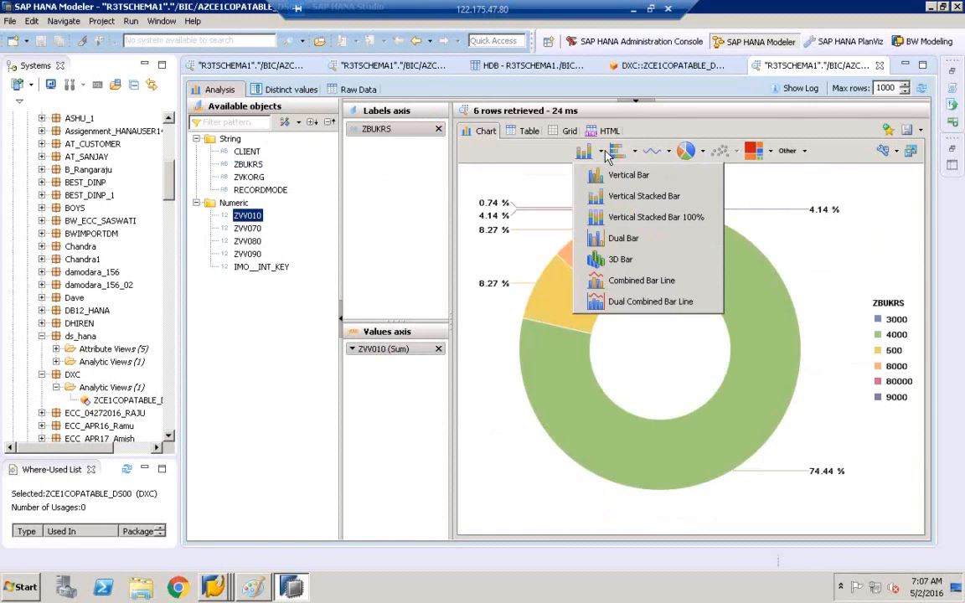
{"action": "left_click", "coordinate": [575, 238]}
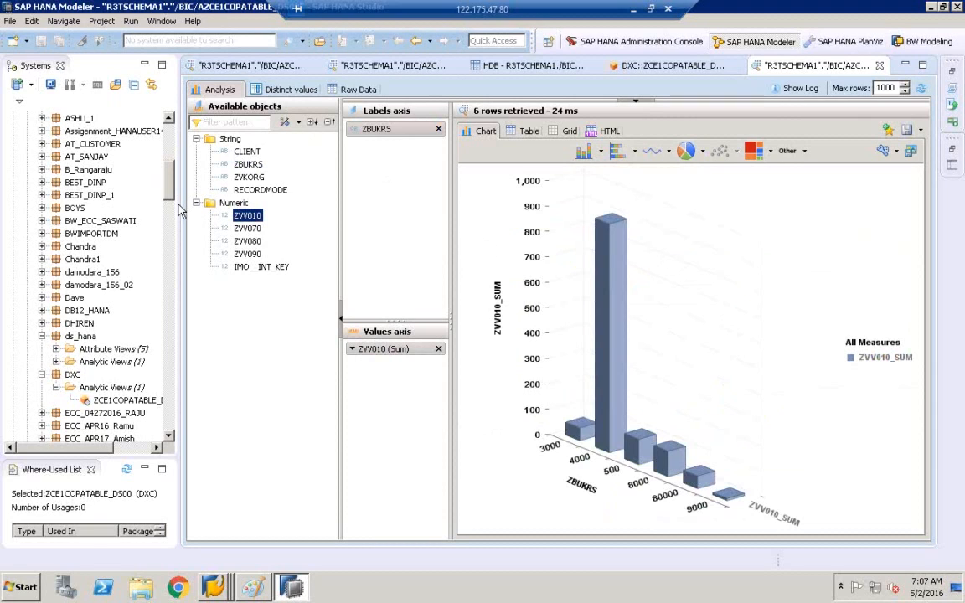
{"action": "left_click_drag", "start_coordinate": [181, 211], "coordinate": [125, 134]}
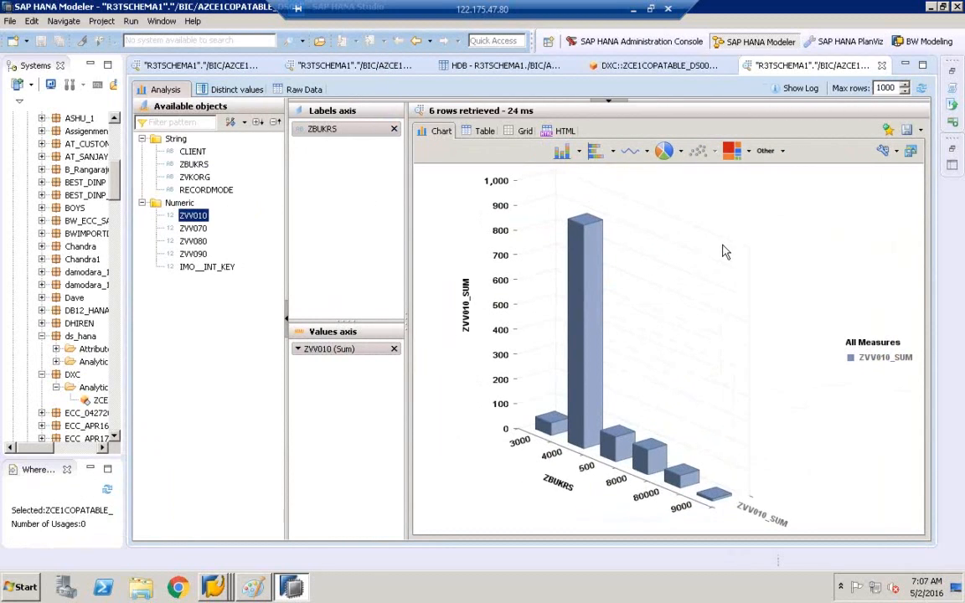
{"action": "left_click", "coordinate": [647, 151]}
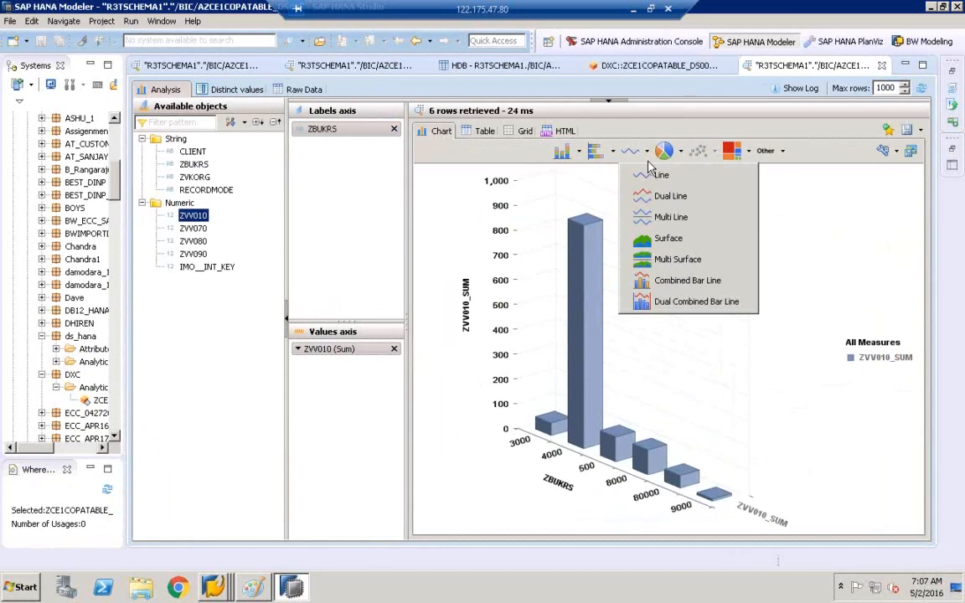
{"action": "left_click", "coordinate": [668, 240]}
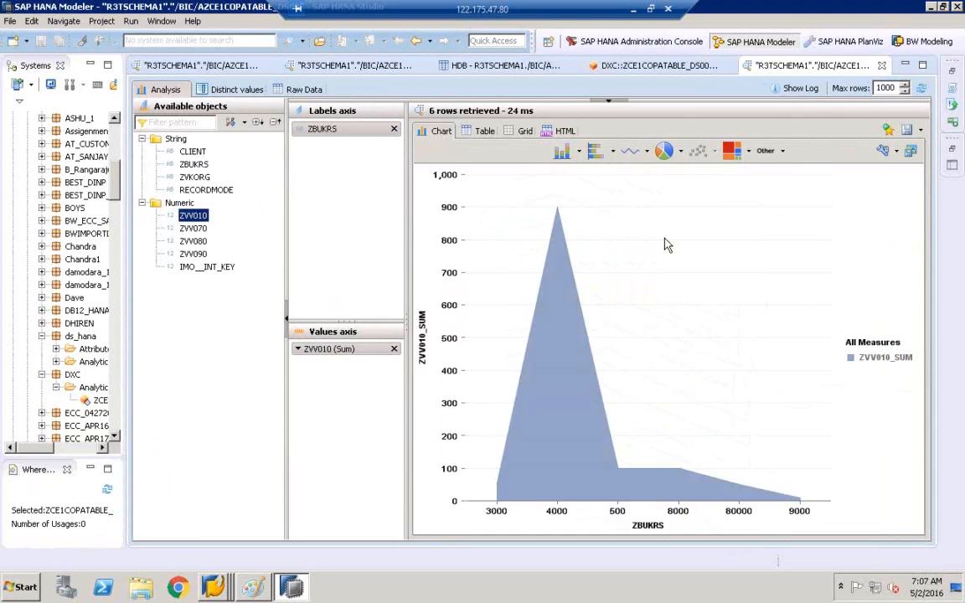
{"action": "left_click", "coordinate": [612, 151]}
{"action": "left_click", "coordinate": [629, 198]}
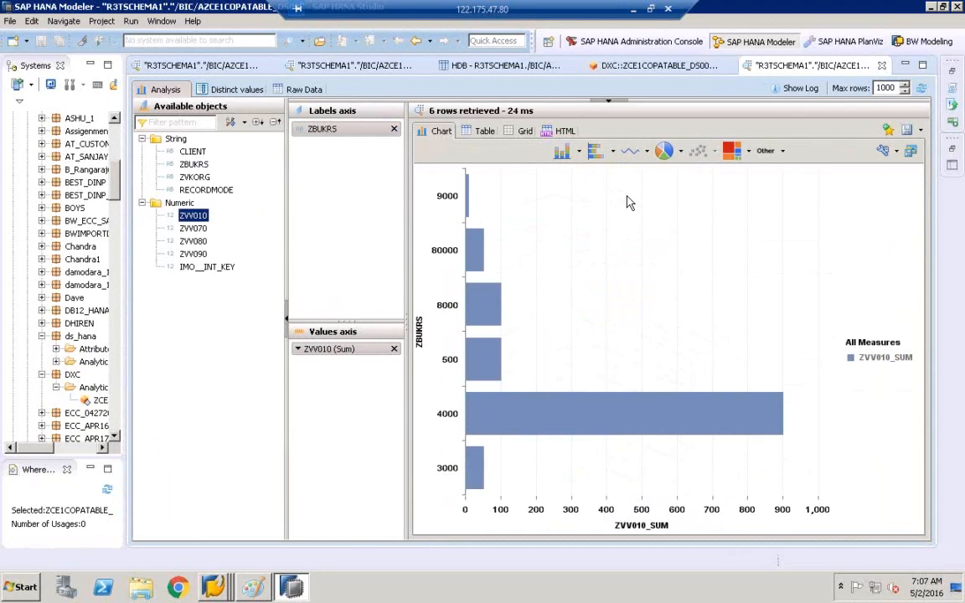
{"action": "left_click", "coordinate": [579, 152]}
{"action": "left_click", "coordinate": [614, 279]}
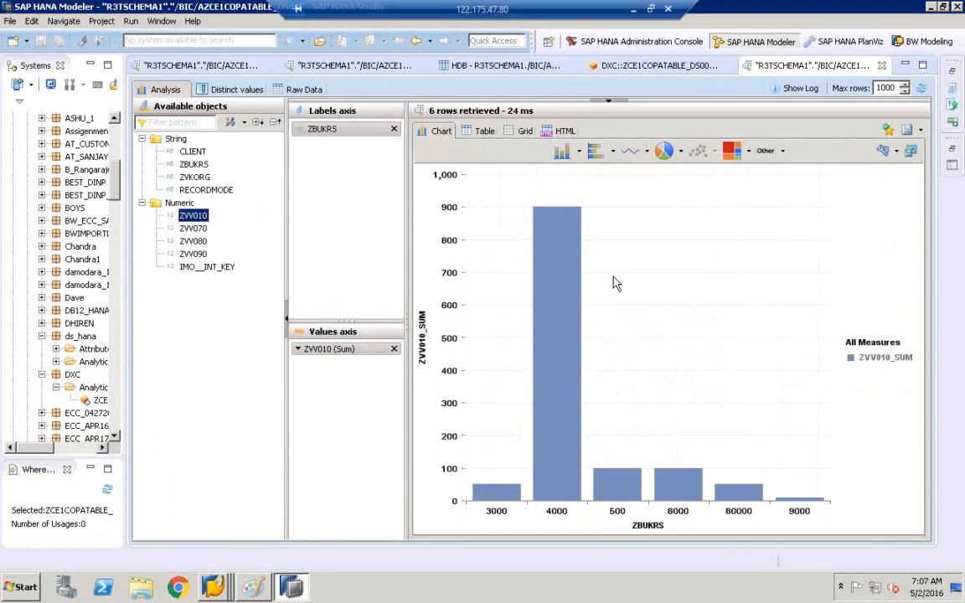
Step: Add summed ZVV070 as a second measure, showing dual combined bar-line, then grouped vertical bars
{"action": "left_click_drag", "start_coordinate": [198, 229], "coordinate": [337, 381]}
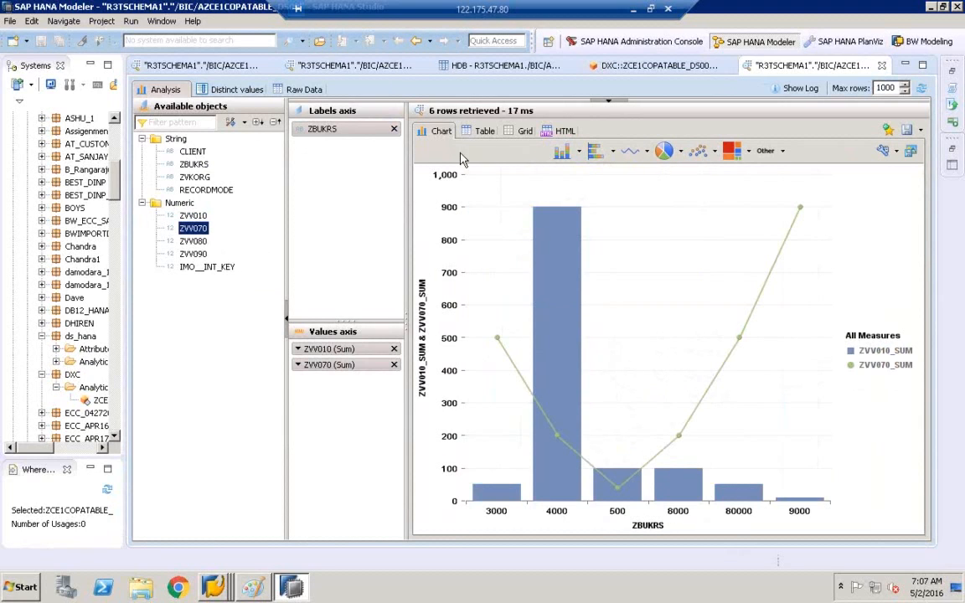
{"action": "left_click", "coordinate": [580, 152]}
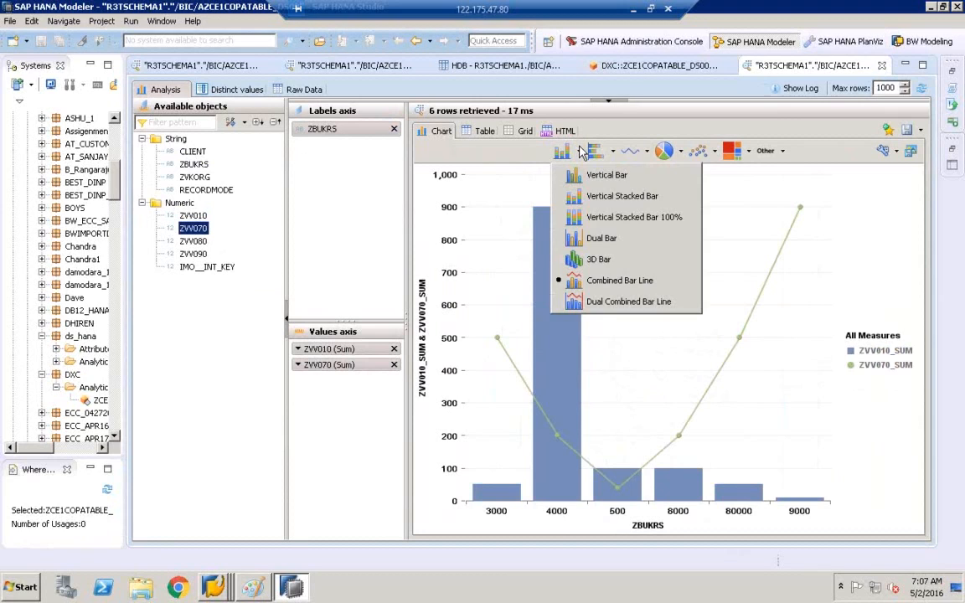
{"action": "left_click", "coordinate": [627, 300]}
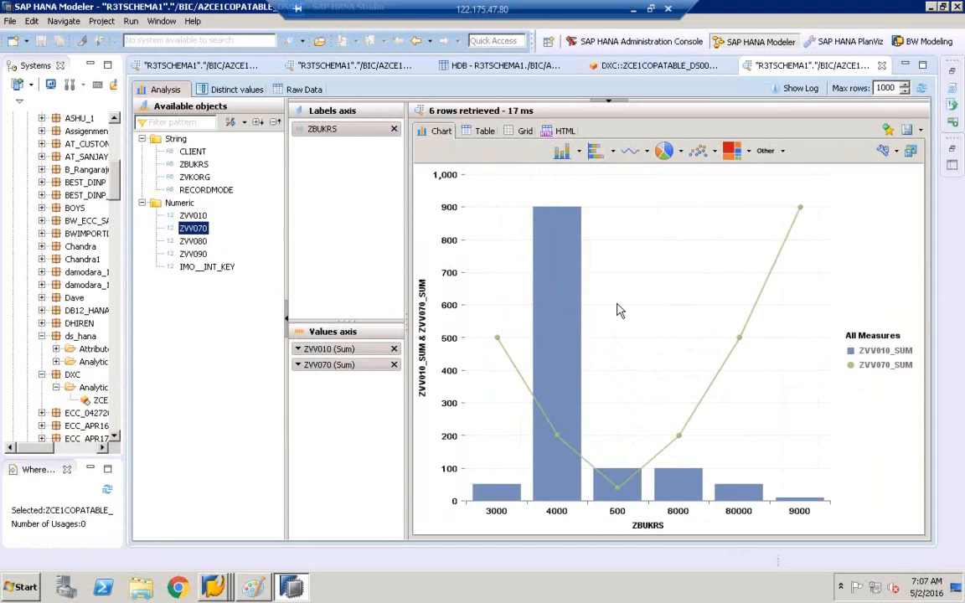
{"action": "left_click", "coordinate": [580, 152]}
{"action": "left_click", "coordinate": [586, 156]}
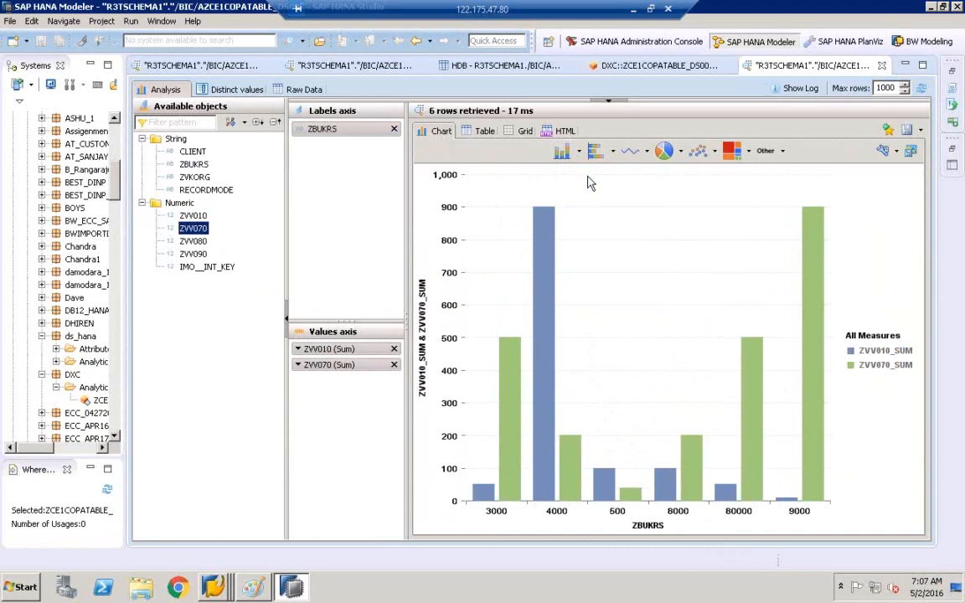
Step: Switch the chart to 100% stacked horizontal bars, then plain lines, then a pie with depth
{"action": "left_click", "coordinate": [612, 152]}
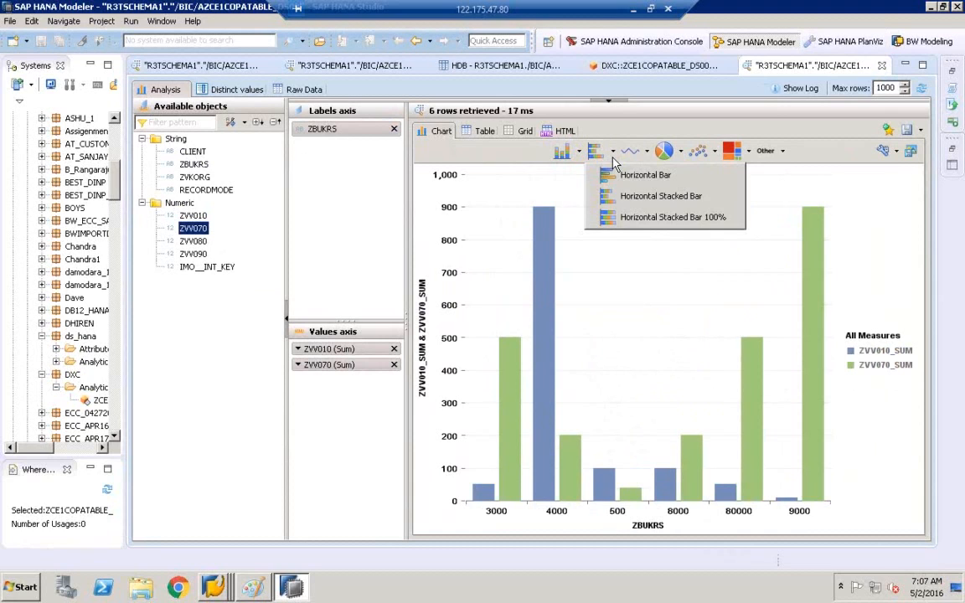
{"action": "left_click", "coordinate": [650, 220]}
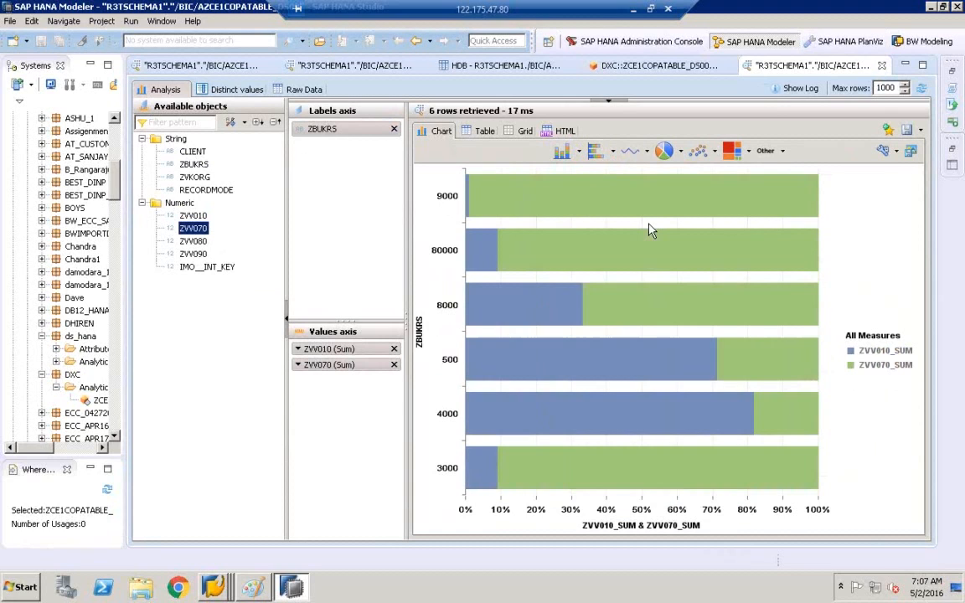
{"action": "left_click", "coordinate": [648, 152]}
{"action": "left_click", "coordinate": [659, 174]}
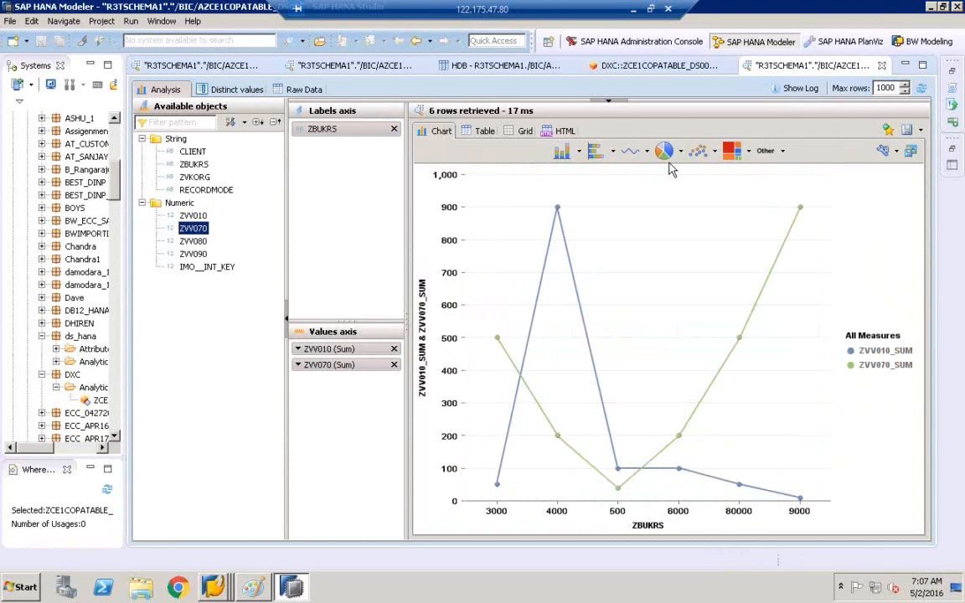
{"action": "left_click", "coordinate": [682, 153]}
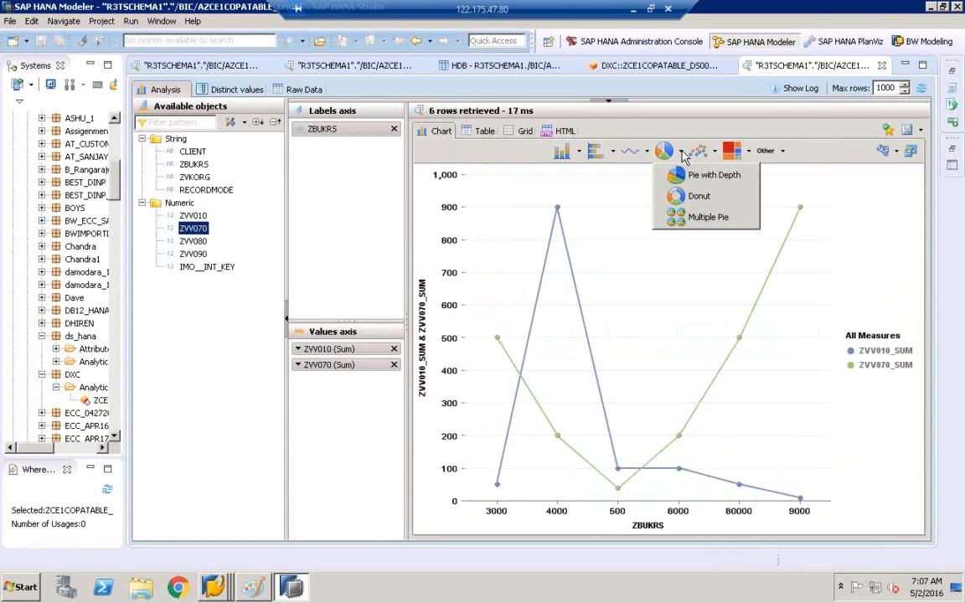
{"action": "left_click", "coordinate": [708, 174]}
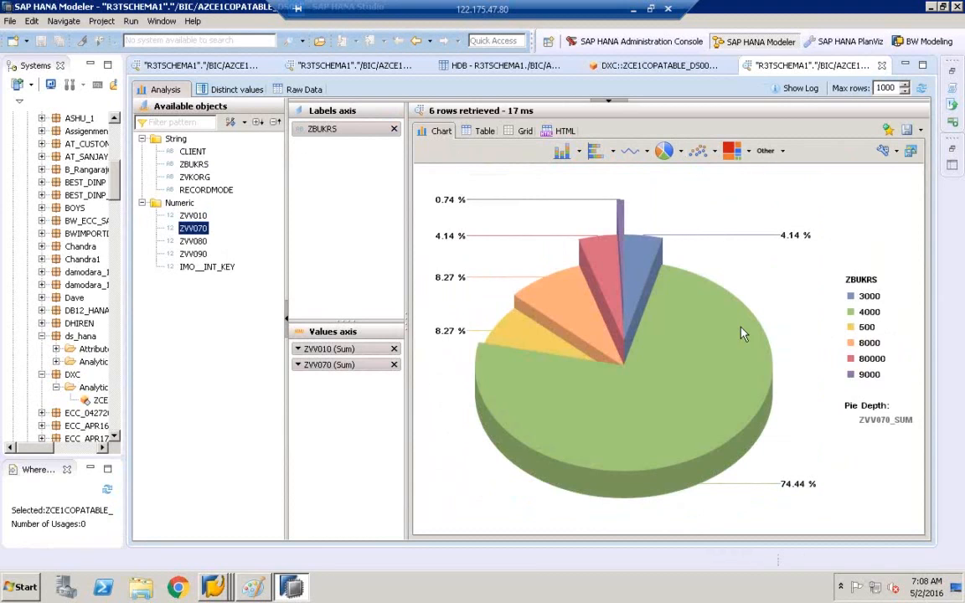
{"action": "mouse_move", "coordinate": [629, 306]}
Step: Draw ovals around the REPORT box and top-left data store object label in Paint
{"action": "left_click", "coordinate": [260, 582]}
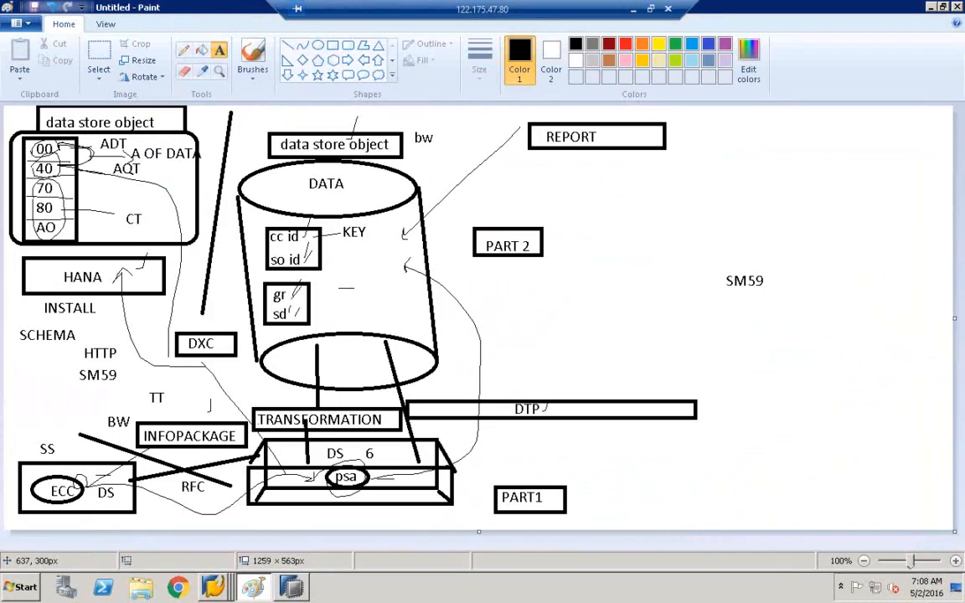
{"action": "left_click", "coordinate": [321, 48]}
{"action": "left_click_drag", "start_coordinate": [530, 117], "coordinate": [633, 170]}
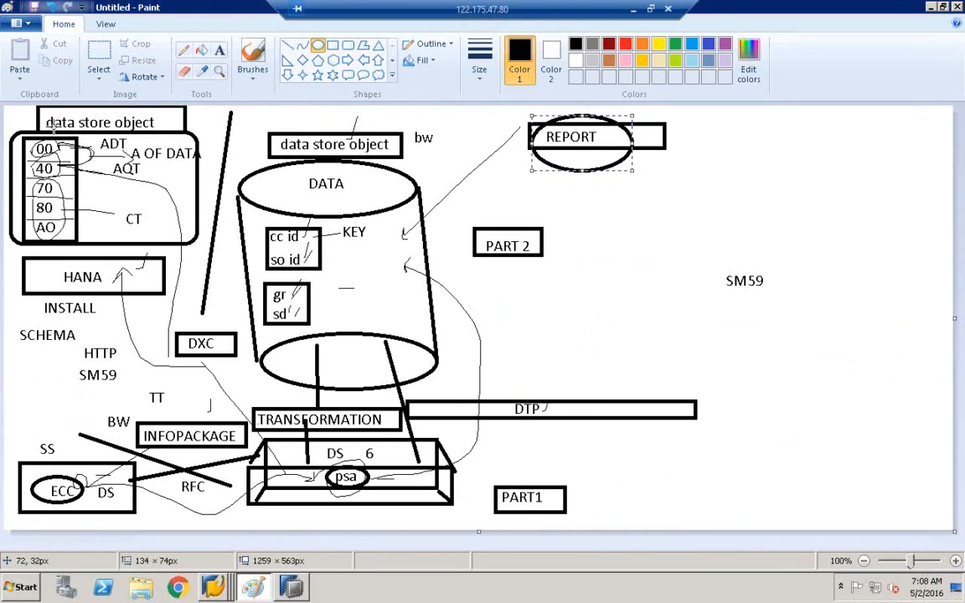
{"action": "left_click_drag", "start_coordinate": [26, 104], "coordinate": [185, 144]}
{"action": "left_click", "coordinate": [215, 126]}
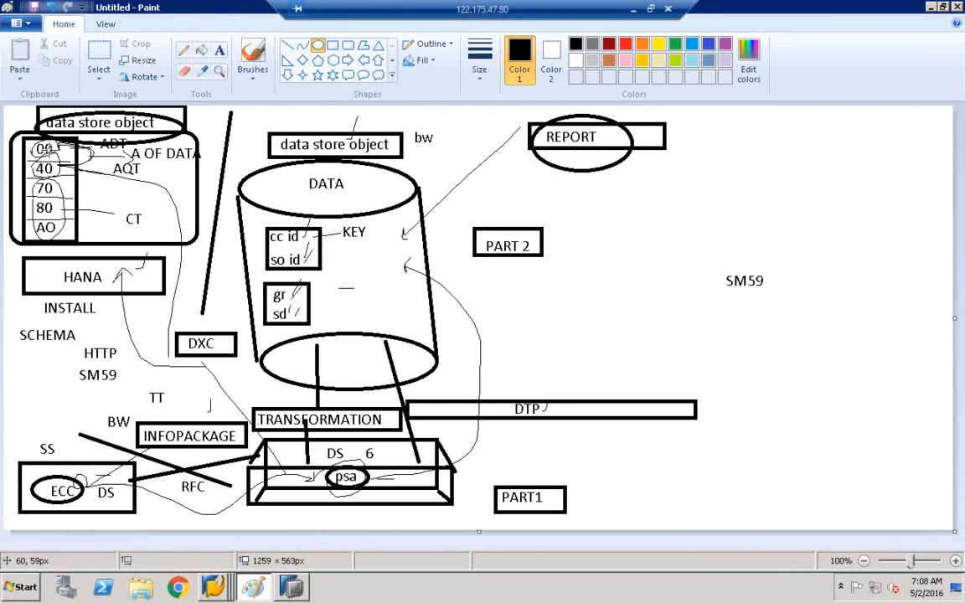
{"action": "left_click", "coordinate": [290, 585]}
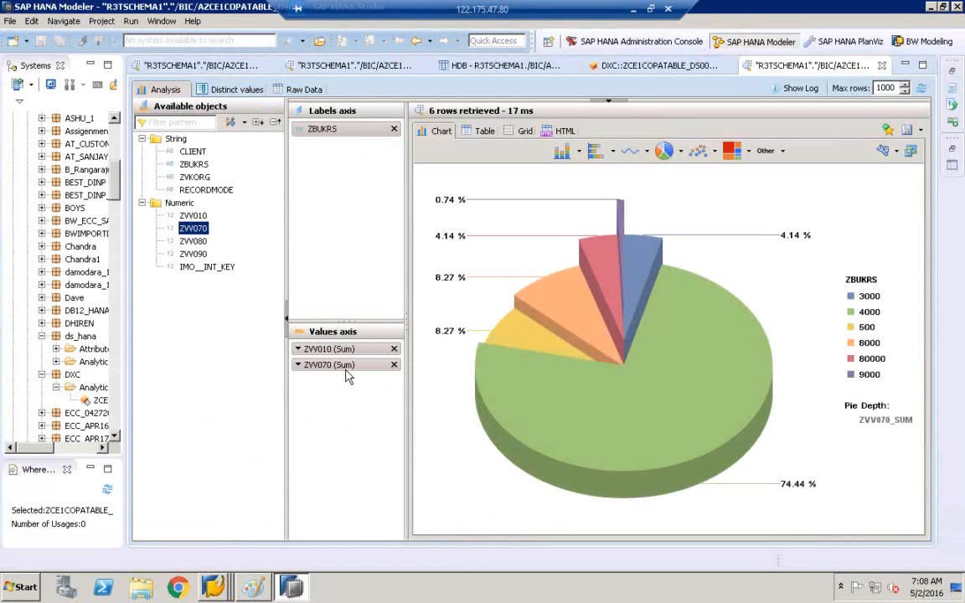
Step: Inspect the DXC::ZCE1COPATABLE_DS00 view's Data Foundation output columns, then bring Paint's diagram back
{"action": "left_click", "coordinate": [586, 65]}
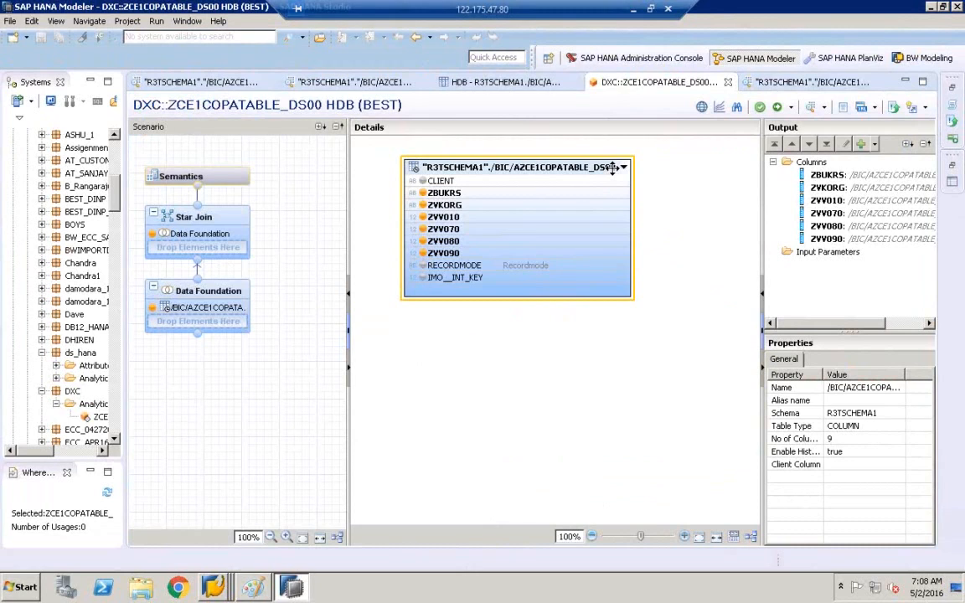
{"action": "left_click_drag", "start_coordinate": [830, 188], "coordinate": [961, 222]}
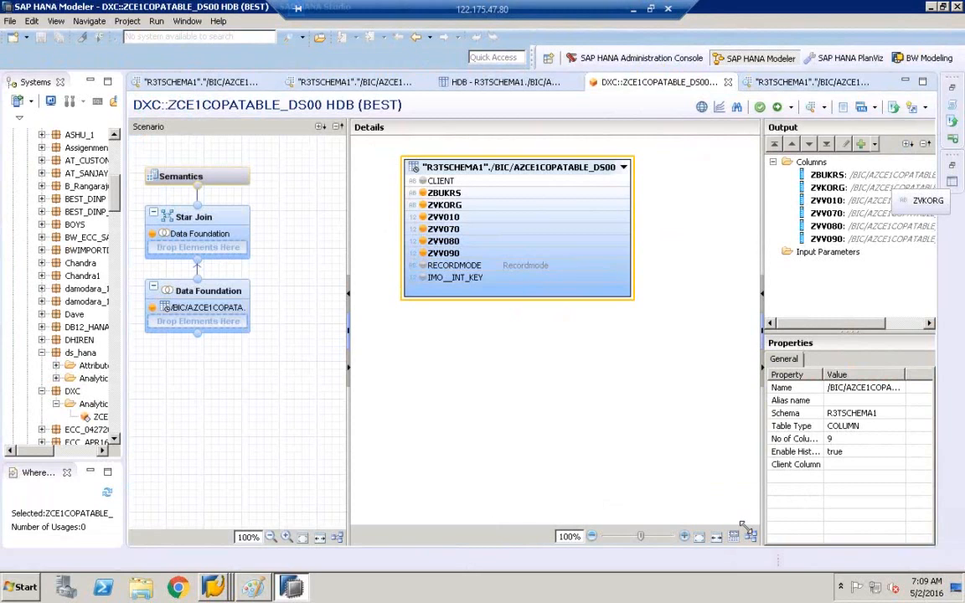
{"action": "left_click", "coordinate": [254, 587]}
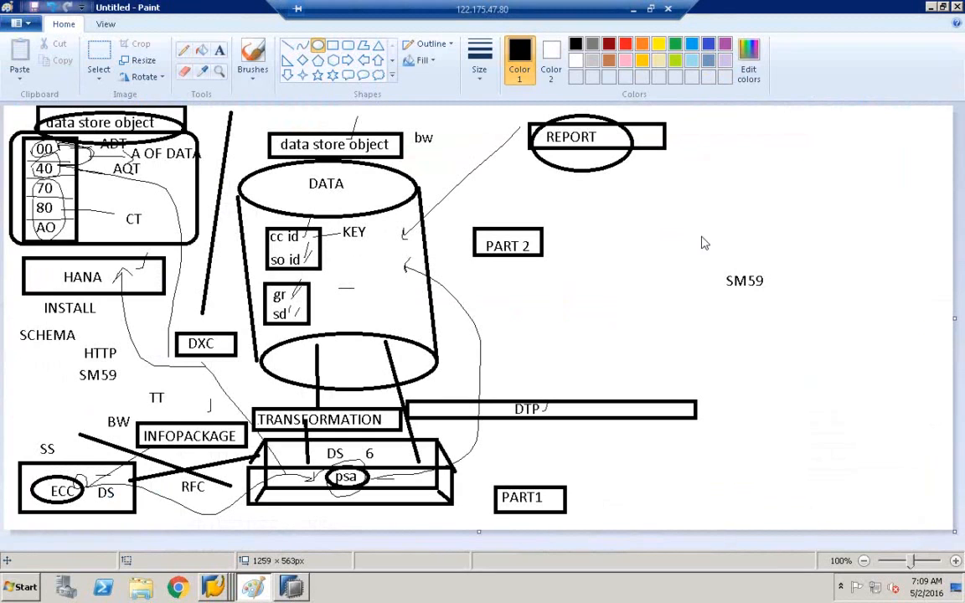